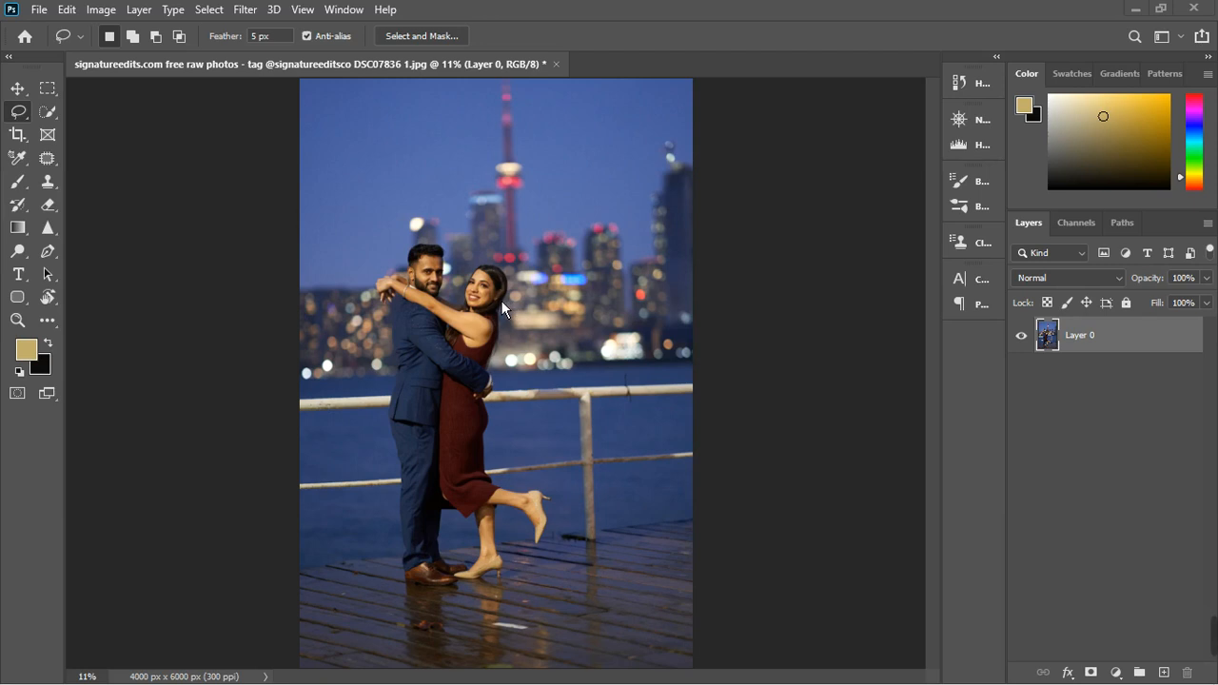
# - Examine the couple photo overall and up close around the shoes and the wet wooden deck
pyautogui.scroll(-2, 510, 283)
pyautogui.scroll(2, 482, 440)
pyautogui.scroll(-2, 515, 417)
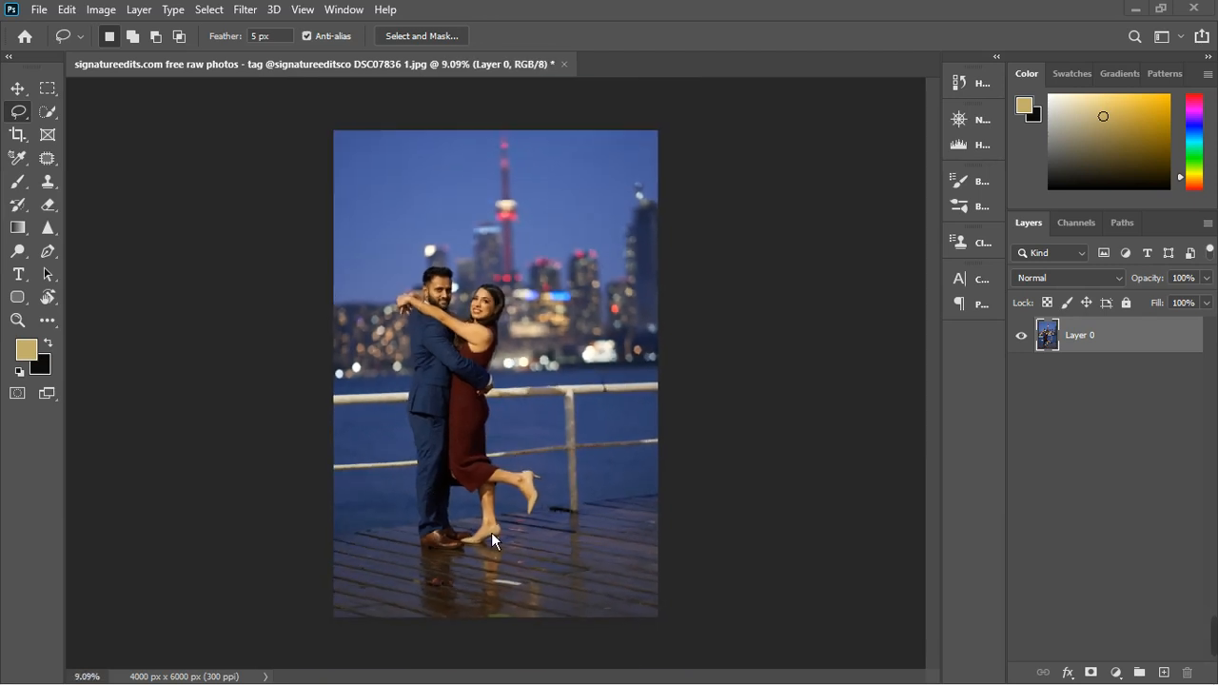
pyautogui.scroll(3, 493, 565)
pyautogui.scroll(2, 493, 565)
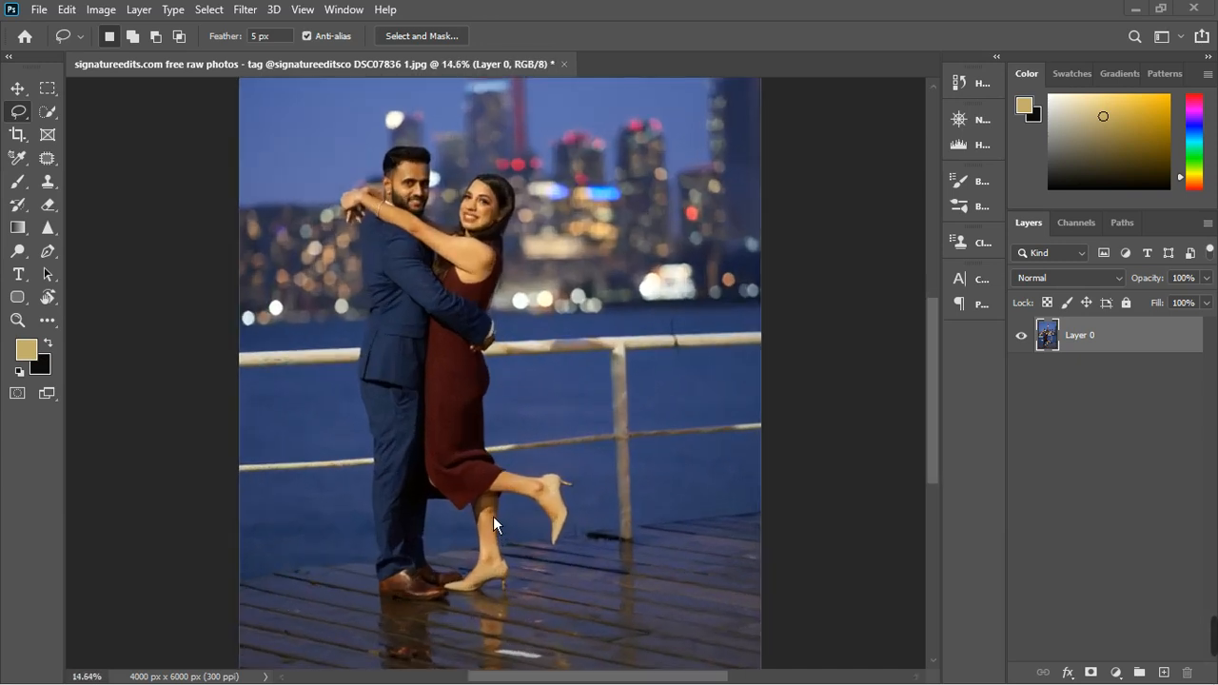
pyautogui.scroll(-1, 493, 521)
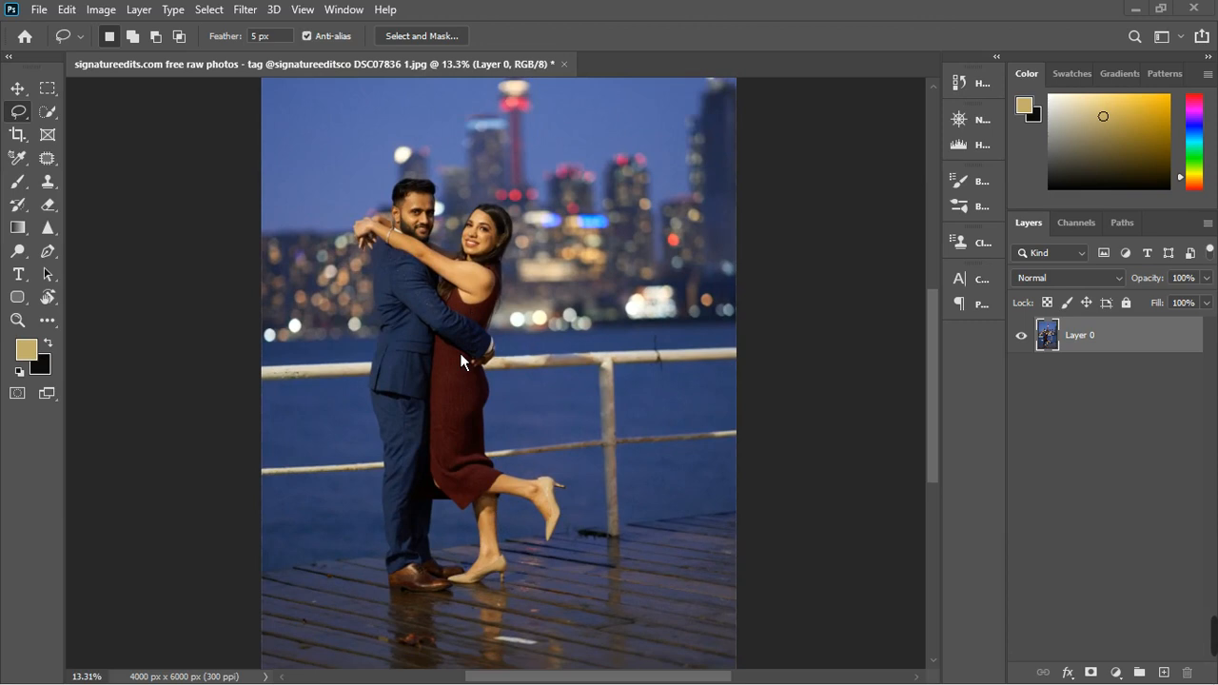
pyautogui.scroll(-3, 453, 356)
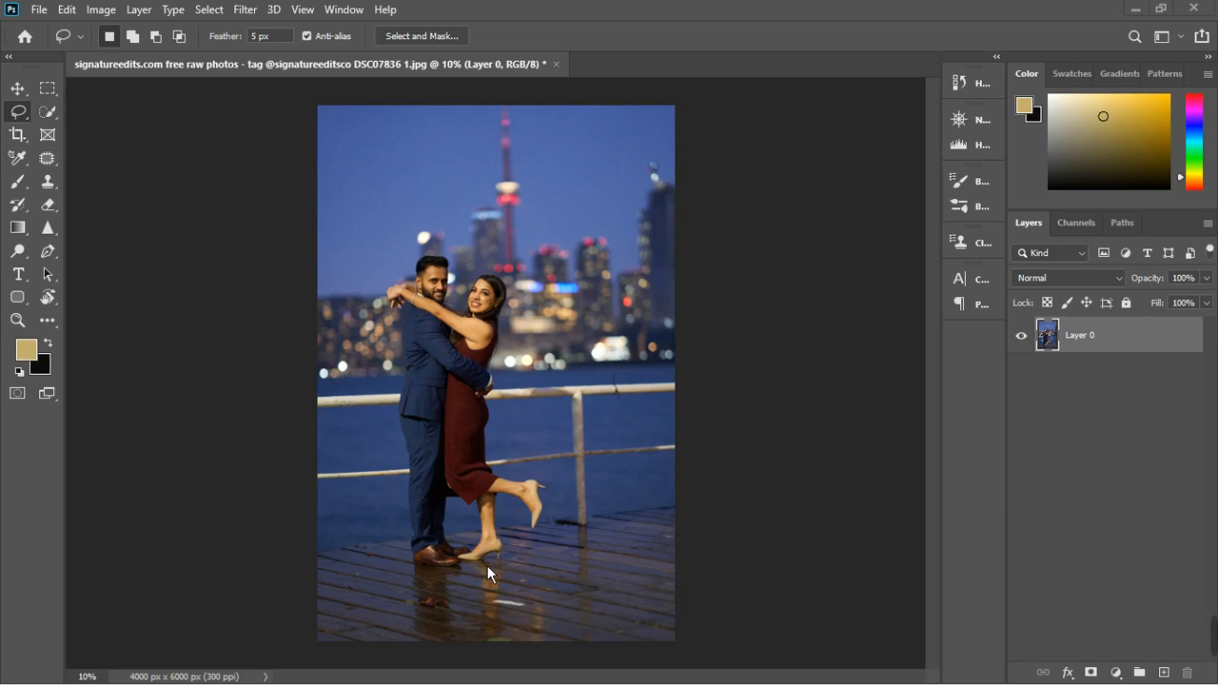
pyautogui.click(17, 88)
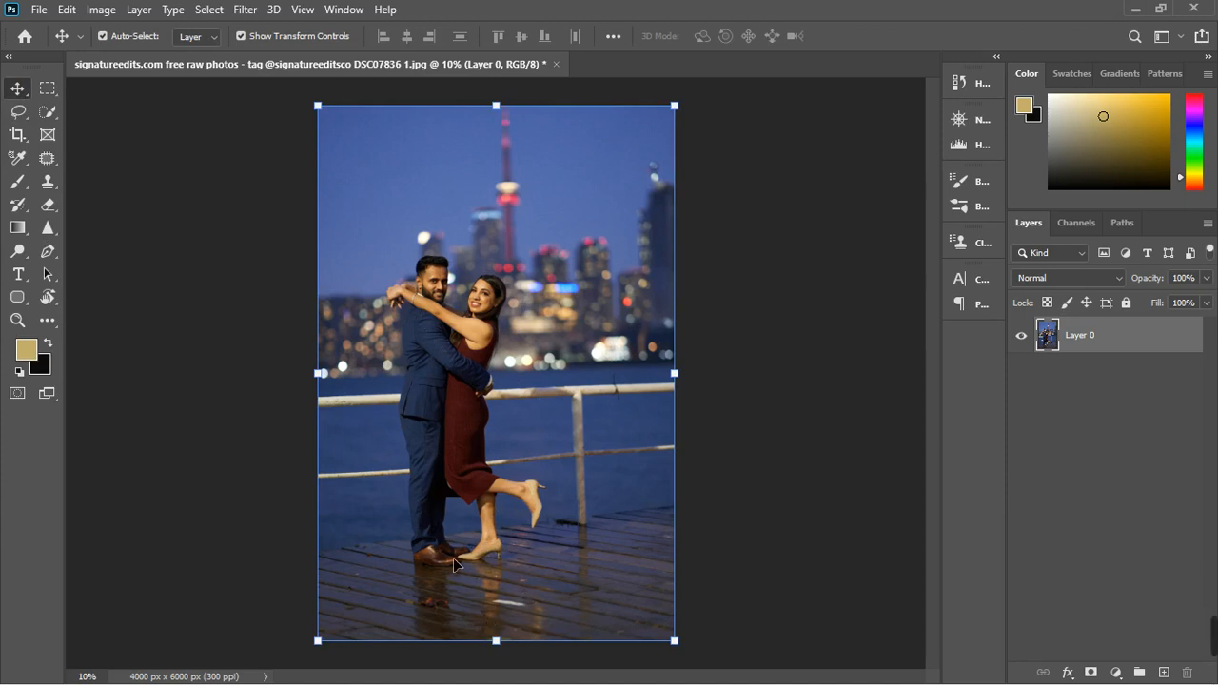
pyautogui.scroll(1, 454, 565)
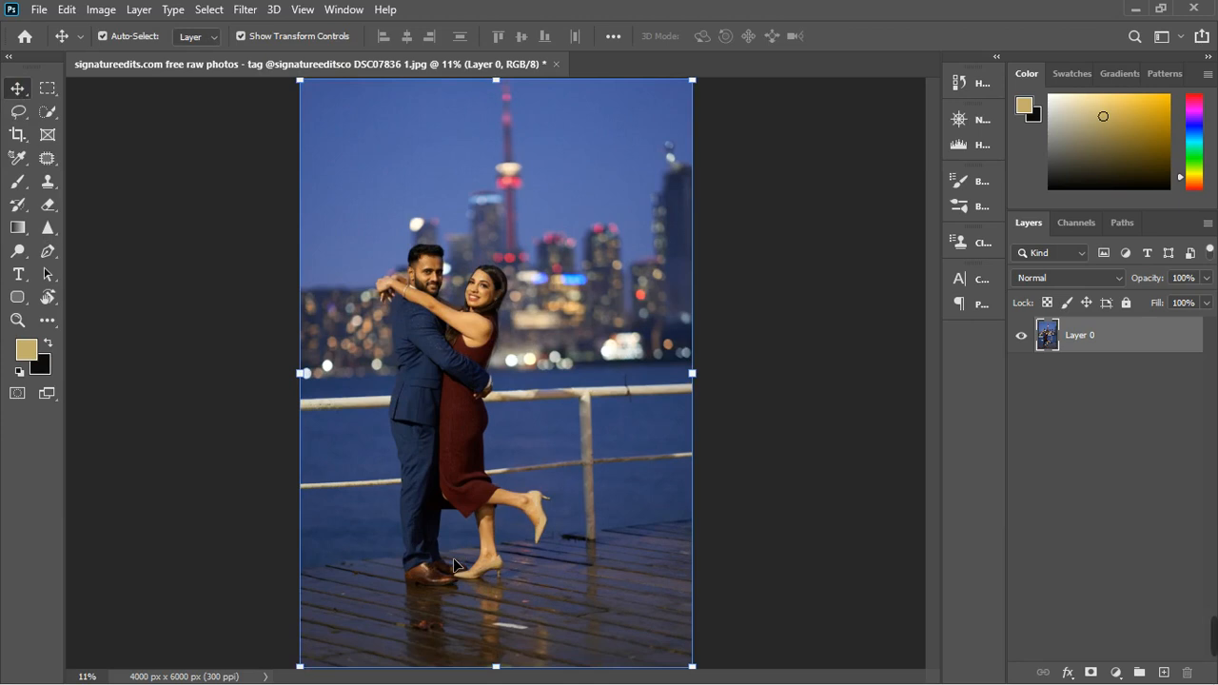
pyautogui.scroll(6, 497, 600)
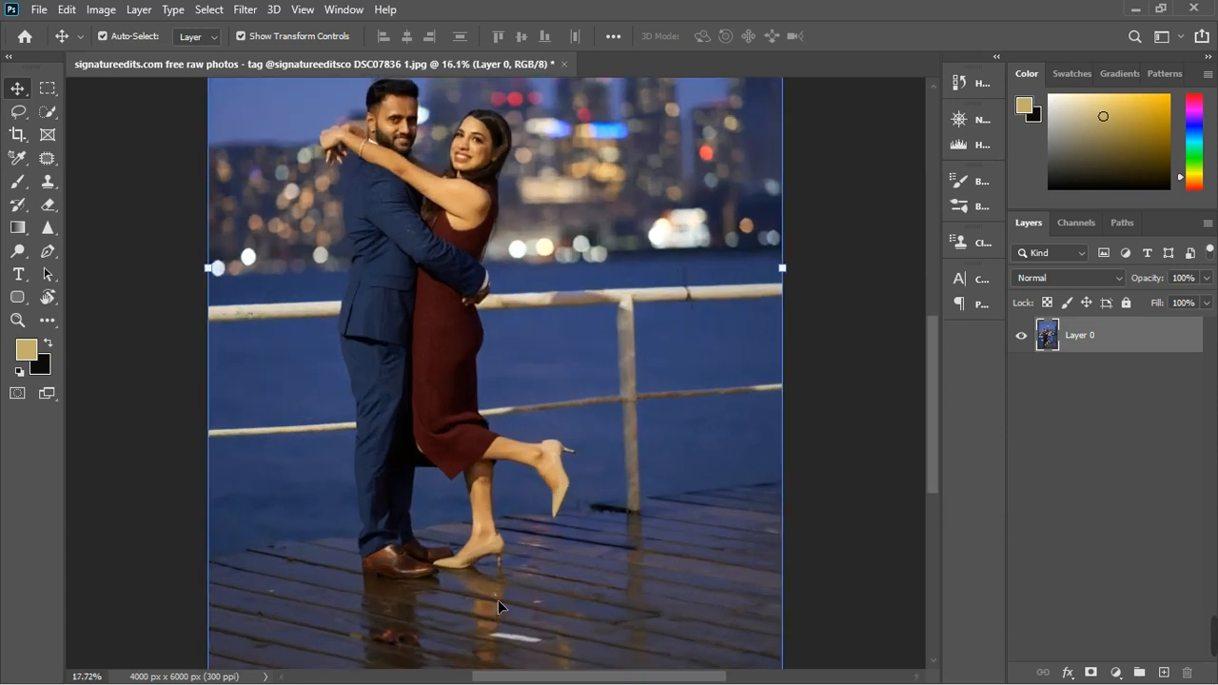
pyautogui.scroll(-5, 505, 554)
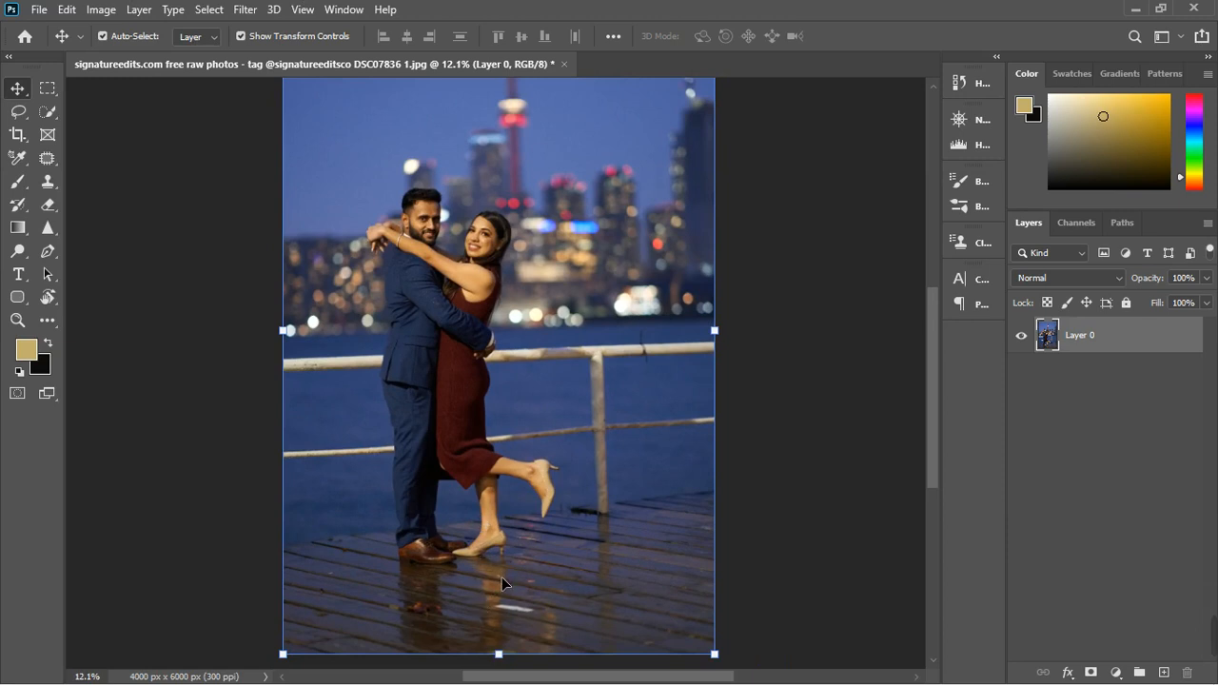
pyautogui.scroll(5, 501, 577)
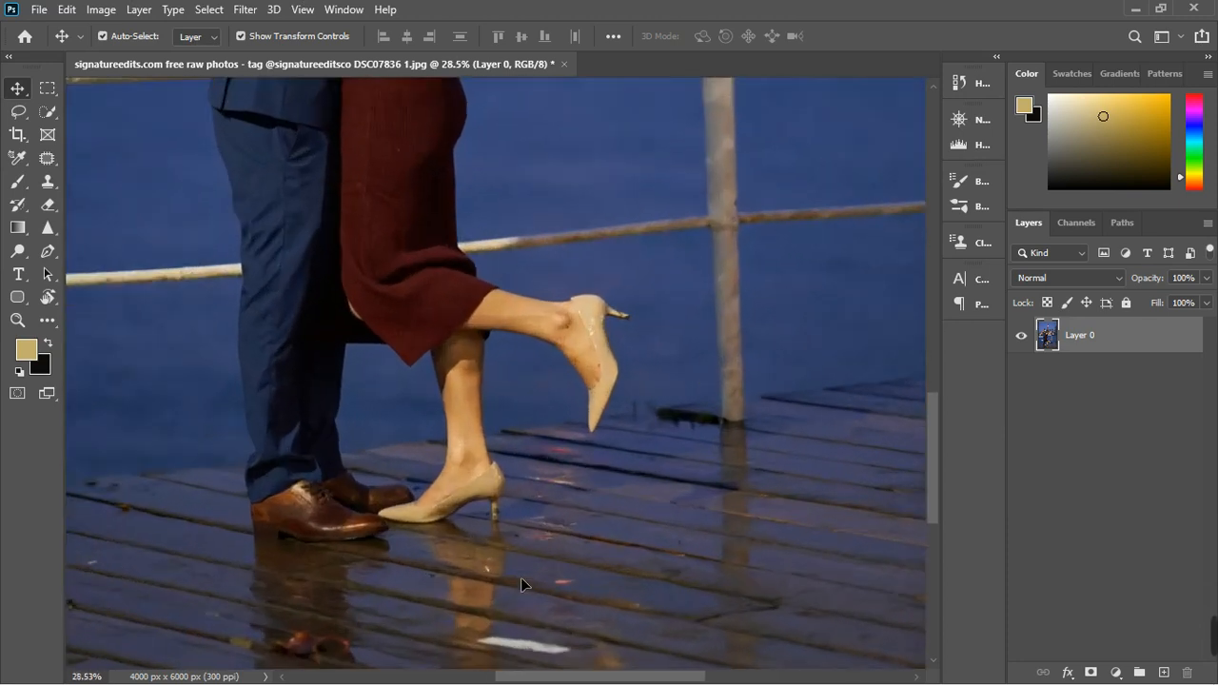
pyautogui.scroll(-1, 521, 583)
pyautogui.moveTo(507, 582); pyautogui.dragTo(518, 417)
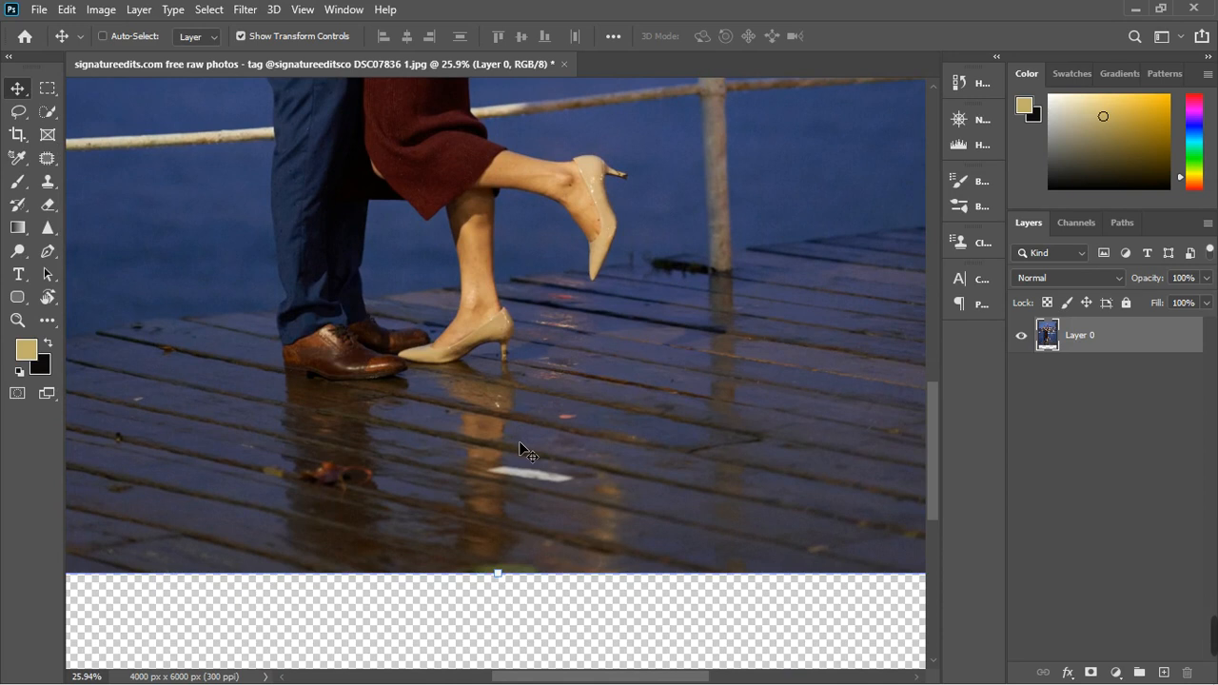
pyautogui.hotkey('ctrl', 's')
pyautogui.click(972, 75)
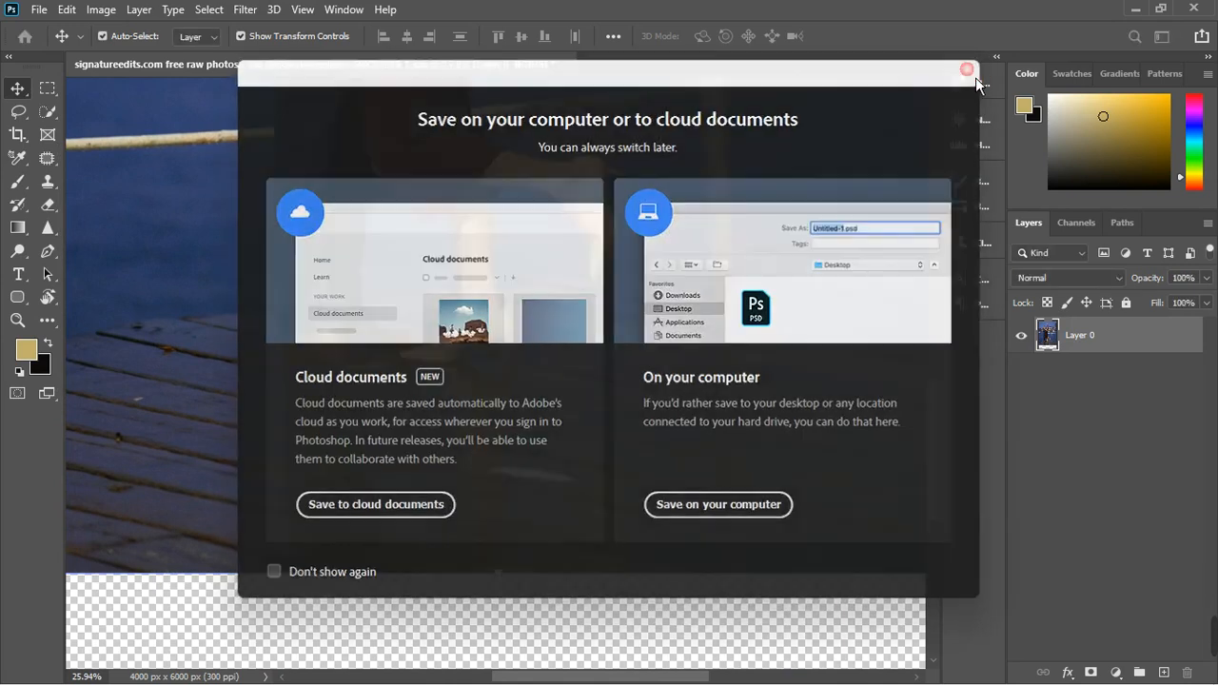
pyautogui.hotkey('ctrl', 'z')
# - Inspect the raised heel, both pairs of shoes and the debris on the deck at high magnification
pyautogui.scroll(-3, 622, 282)
pyautogui.scroll(-1, 620, 285)
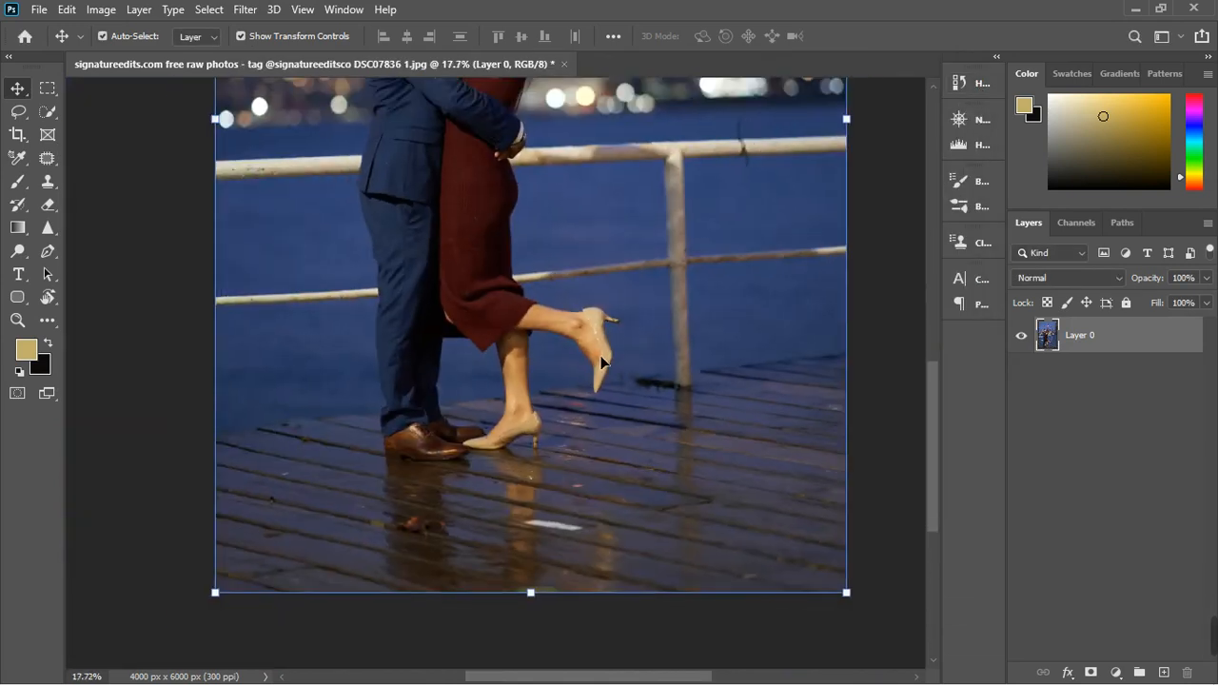
pyautogui.moveTo(498, 440); pyautogui.dragTo(524, 319)
pyautogui.scroll(2, 477, 401)
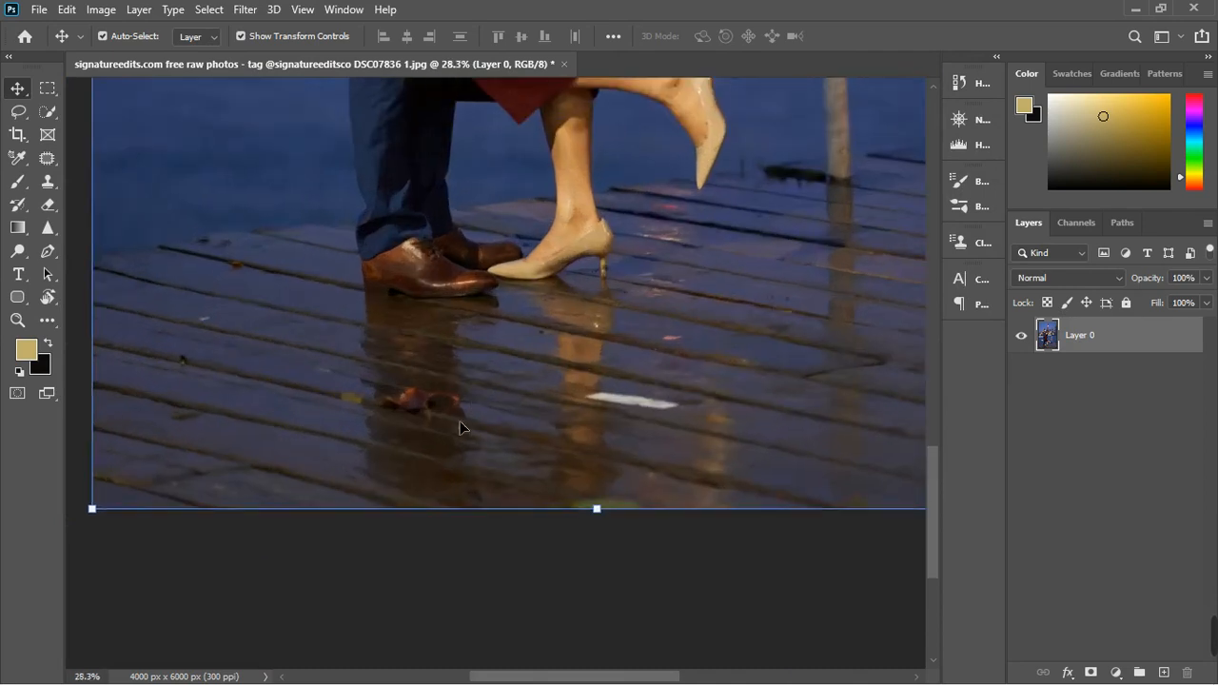
pyautogui.scroll(-2, 457, 392)
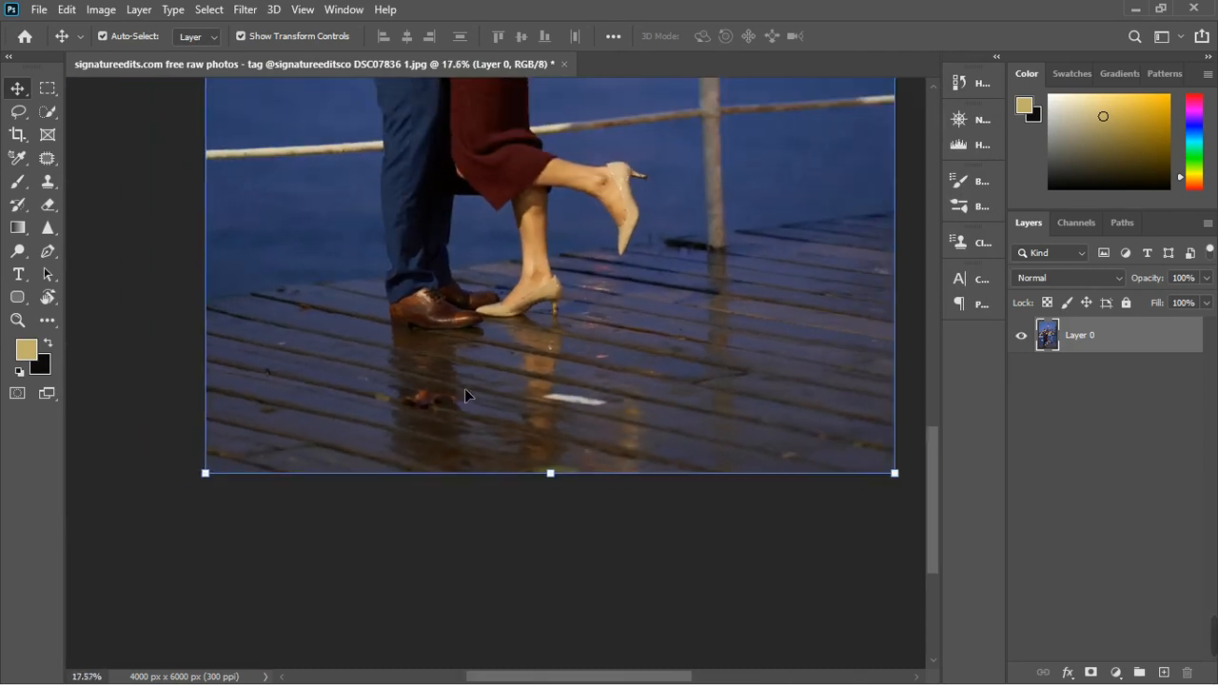
pyautogui.scroll(5, 609, 209)
pyautogui.scroll(1, 590, 255)
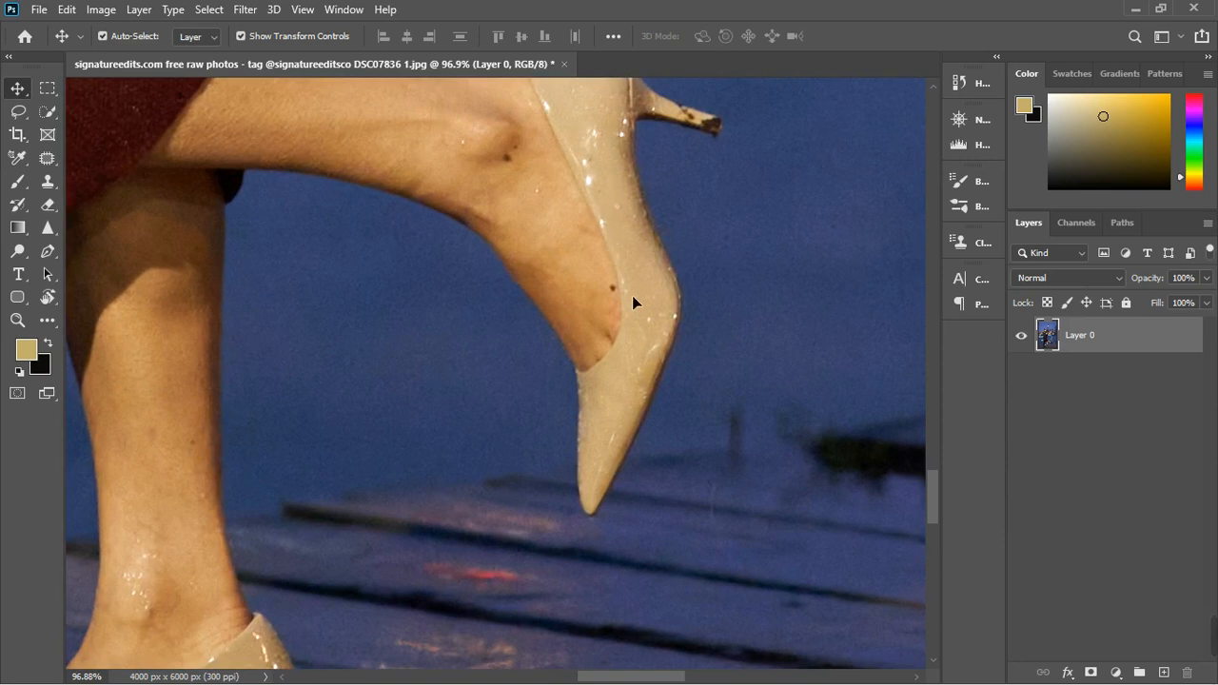
pyautogui.scroll(-7, 597, 368)
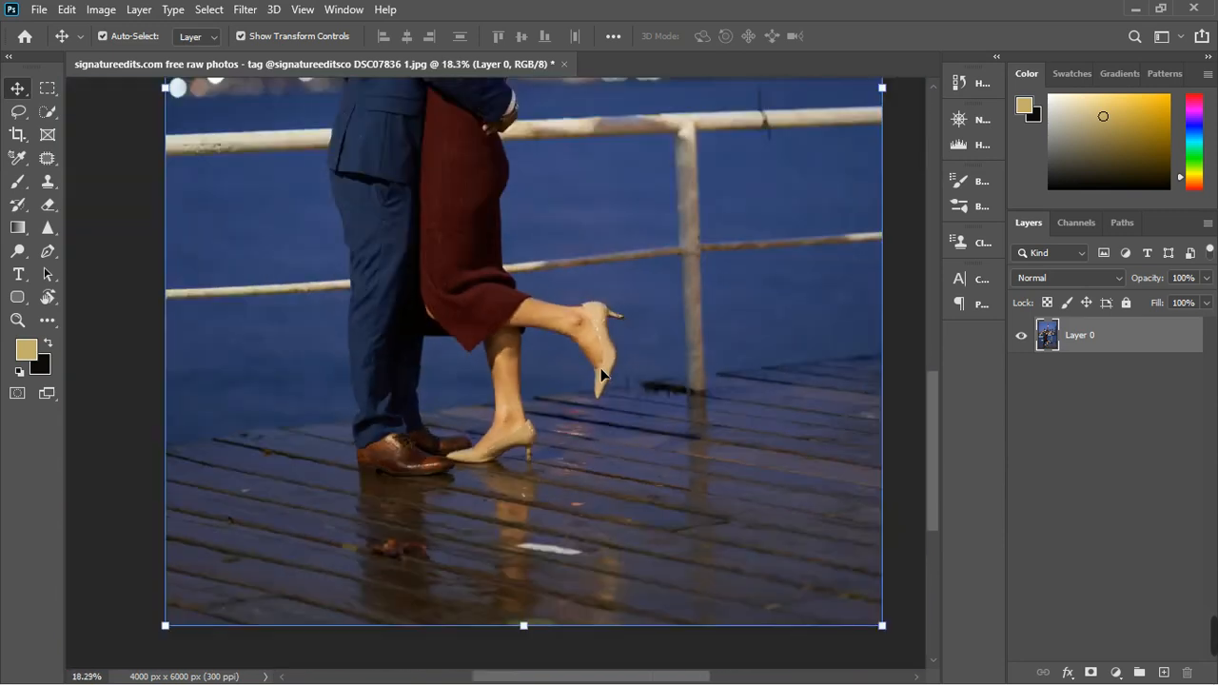
# - Review the couple's faces and upper bodies, and check the whole photo for areas needing retouching
pyautogui.scroll(-2, 407, 285)
pyautogui.scroll(3, 500, 334)
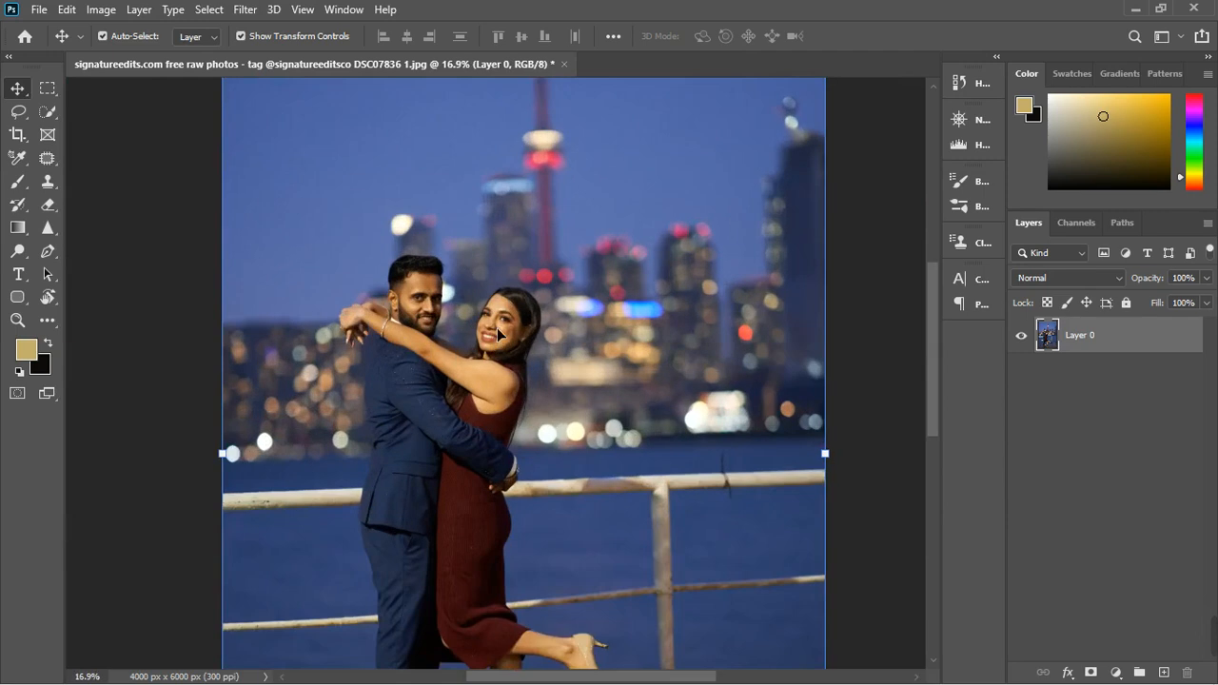
pyautogui.scroll(-1, 502, 321)
pyautogui.scroll(-1, 467, 448)
pyautogui.scroll(1, 463, 471)
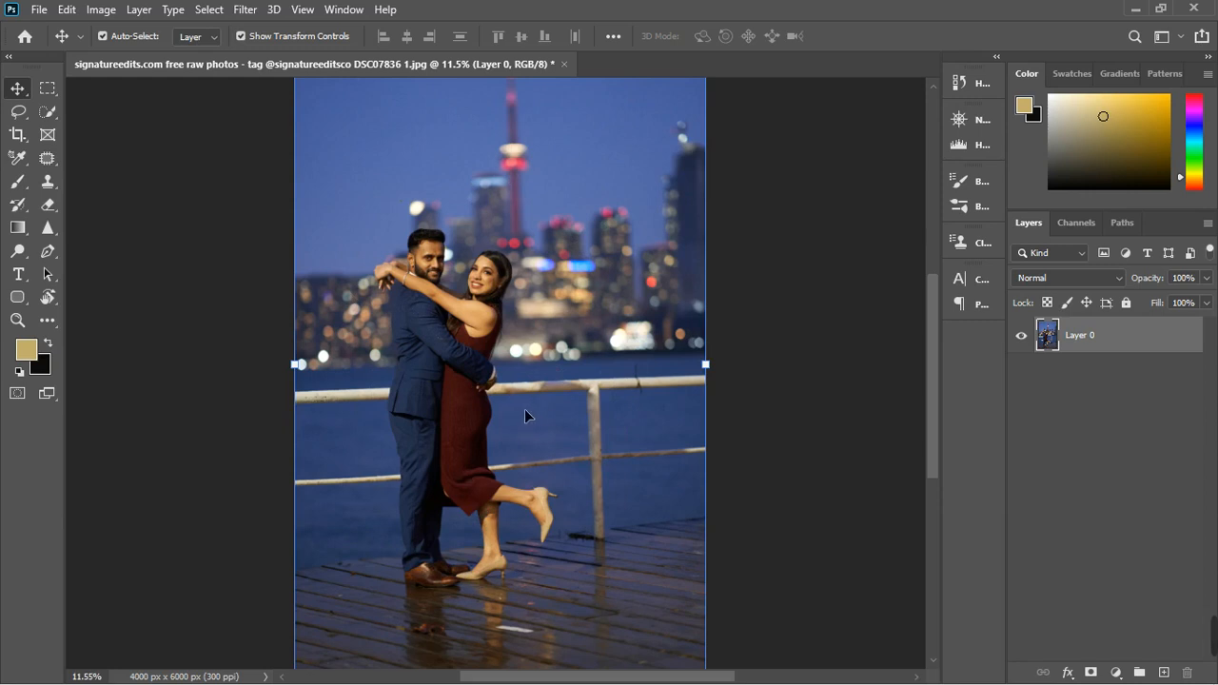
pyautogui.scroll(-2, 548, 389)
pyautogui.scroll(2, 546, 459)
pyautogui.scroll(1, 547, 459)
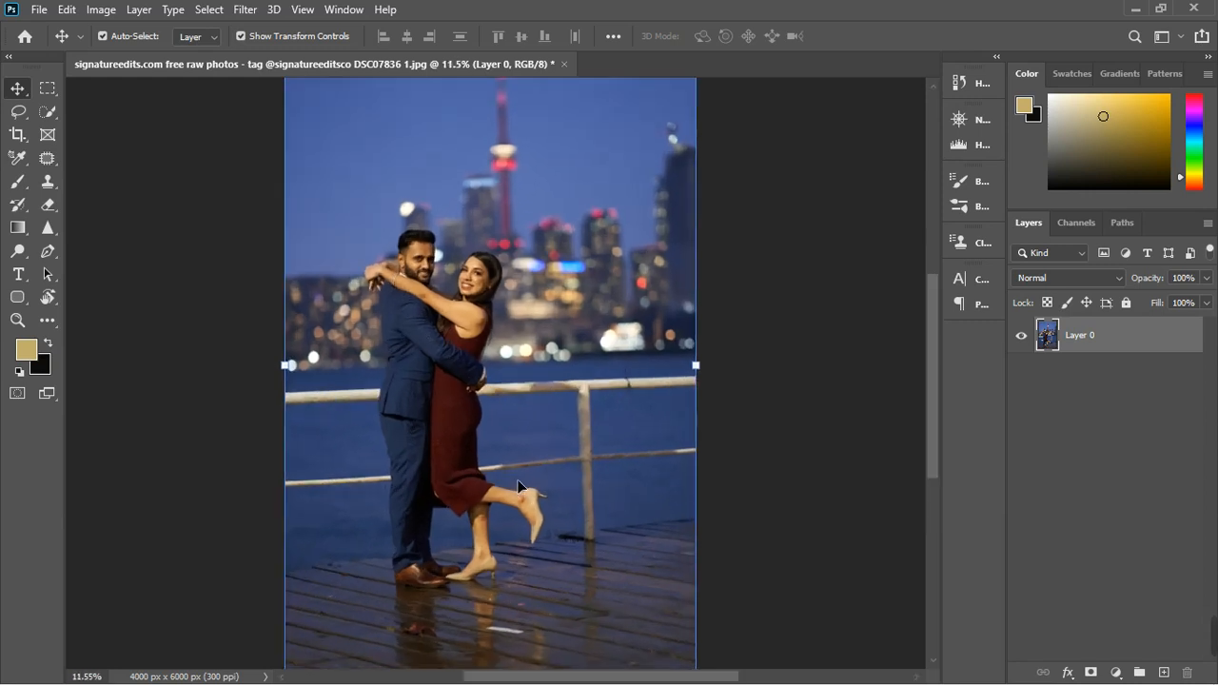
pyautogui.scroll(-3, 523, 474)
pyautogui.scroll(2, 524, 474)
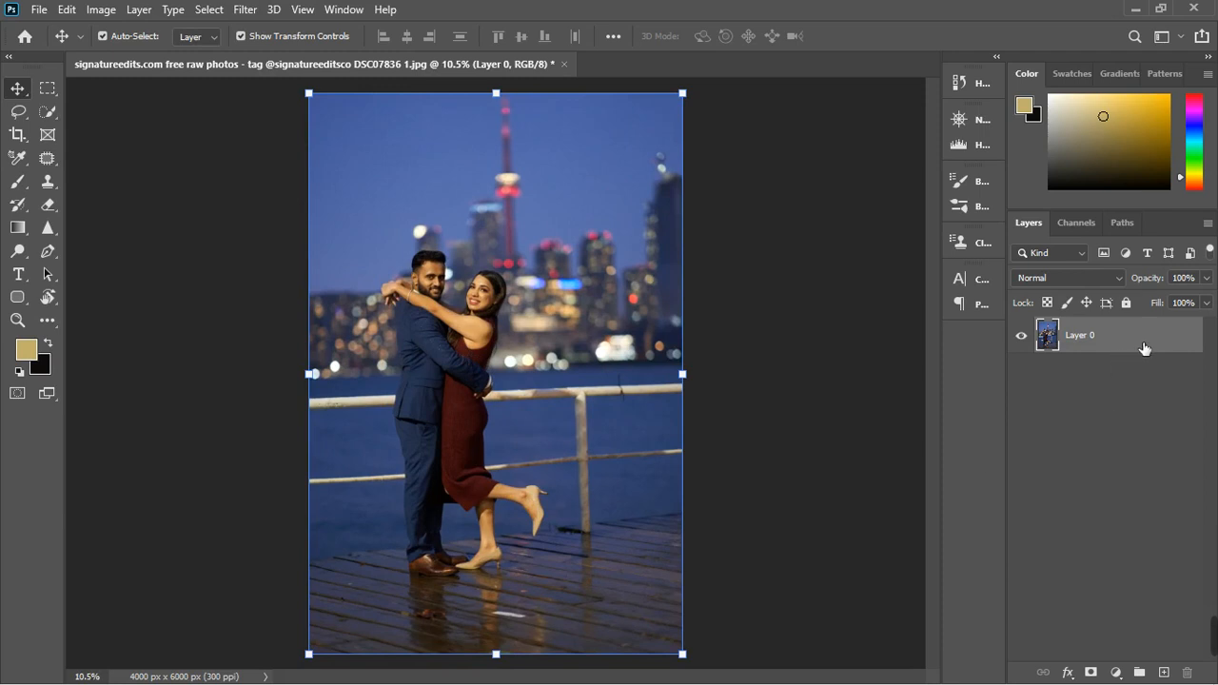
# - Duplicate Layer 0 and rename the copy "couple"
pyautogui.hotkey('ctrl', 'j')
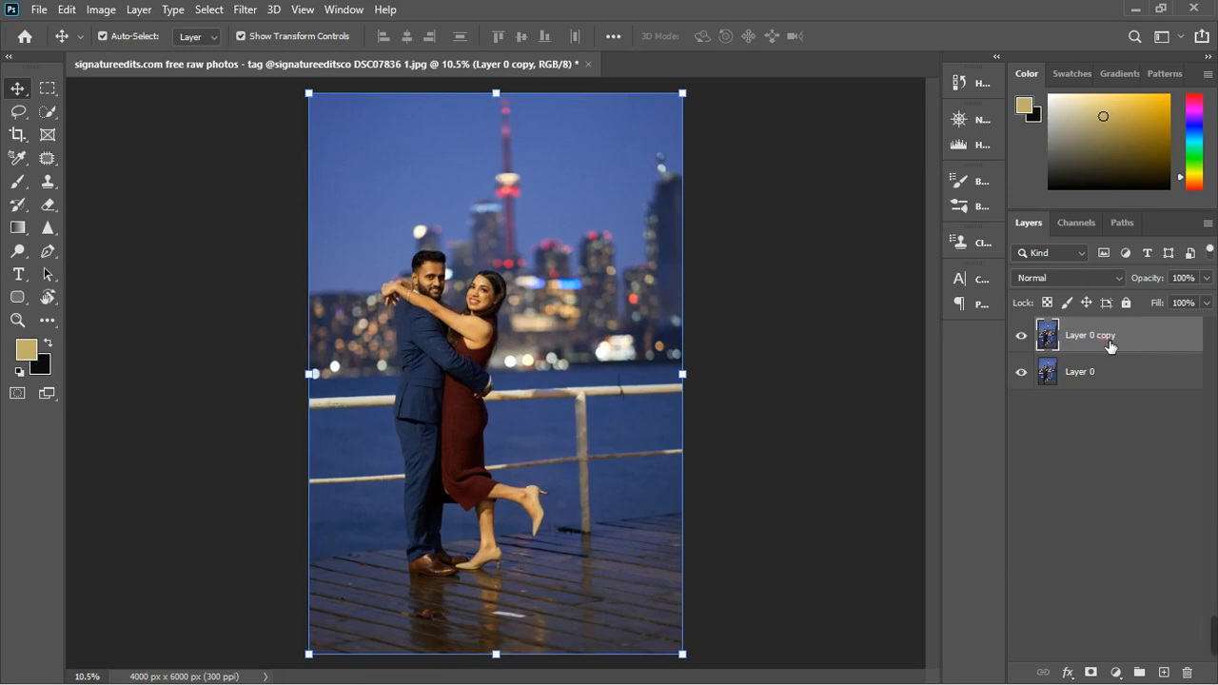
pyautogui.doubleClick(1111, 347)
pyautogui.write('couple')
pyautogui.press('Return')
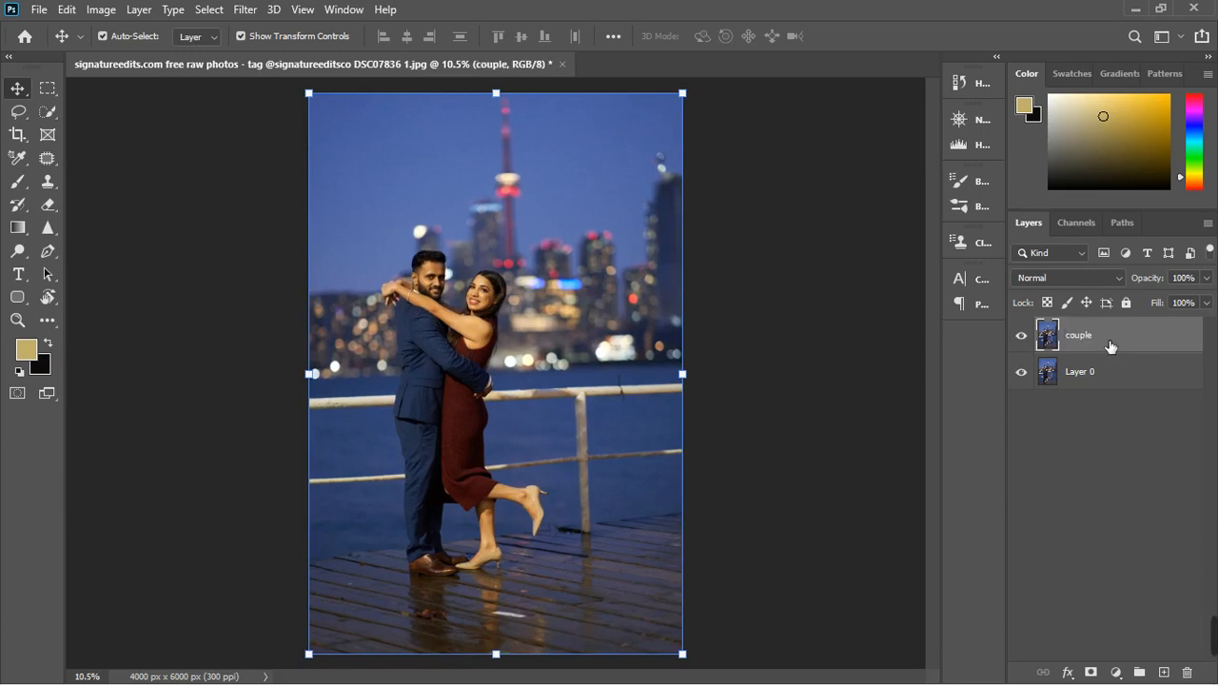
# - Hide the original Layer 0 and rename it "refre"
pyautogui.click(1024, 372)
pyautogui.click(1082, 374)
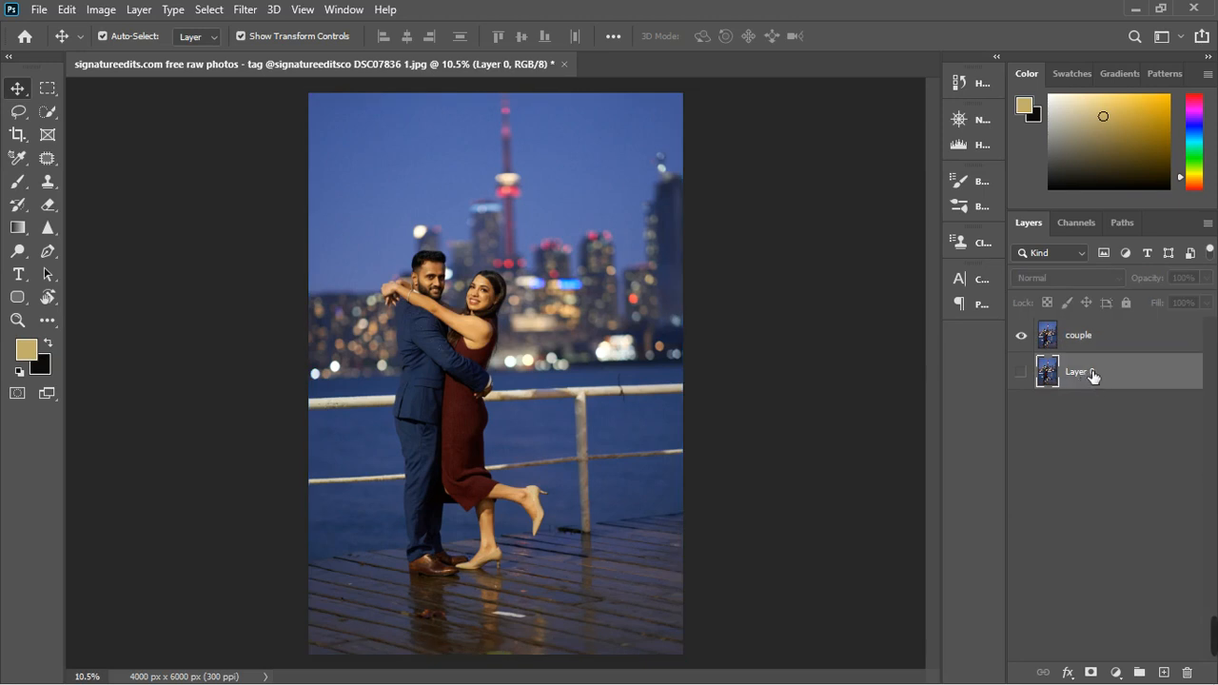
pyautogui.doubleClick(1093, 374)
pyautogui.write('refre')
pyautogui.press('Return')
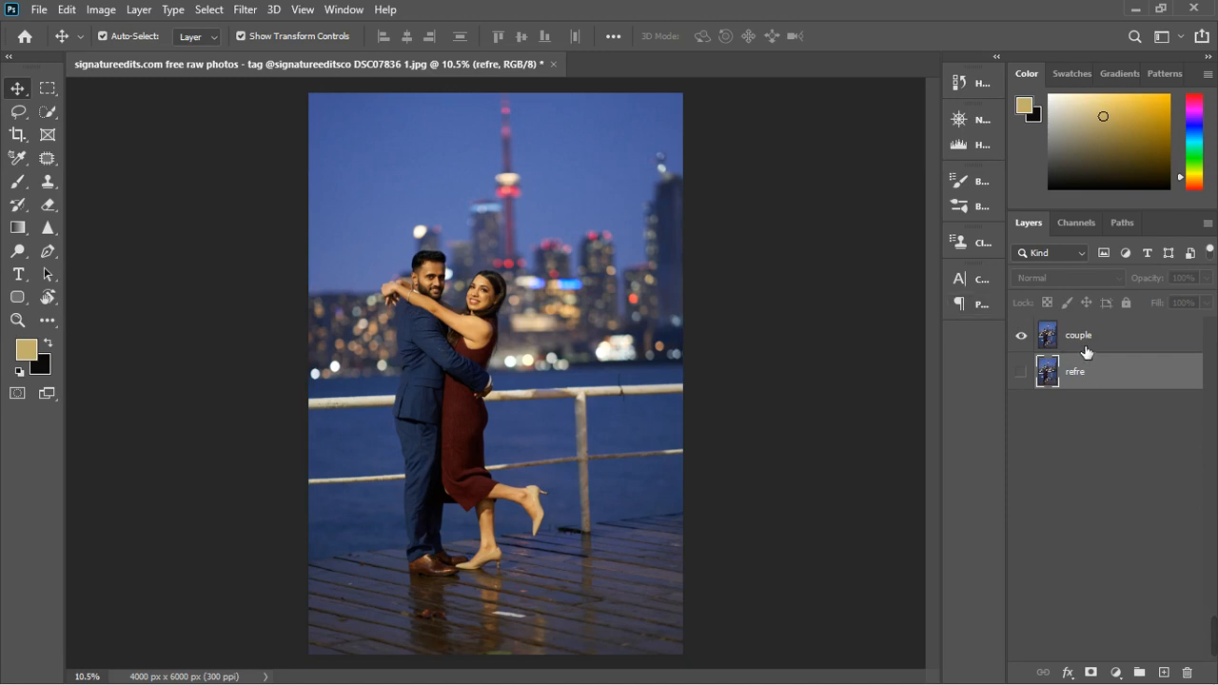
# - Make the couple layer active and ready the Patch tool for retouching the deck below the shoes
pyautogui.click(1085, 342)
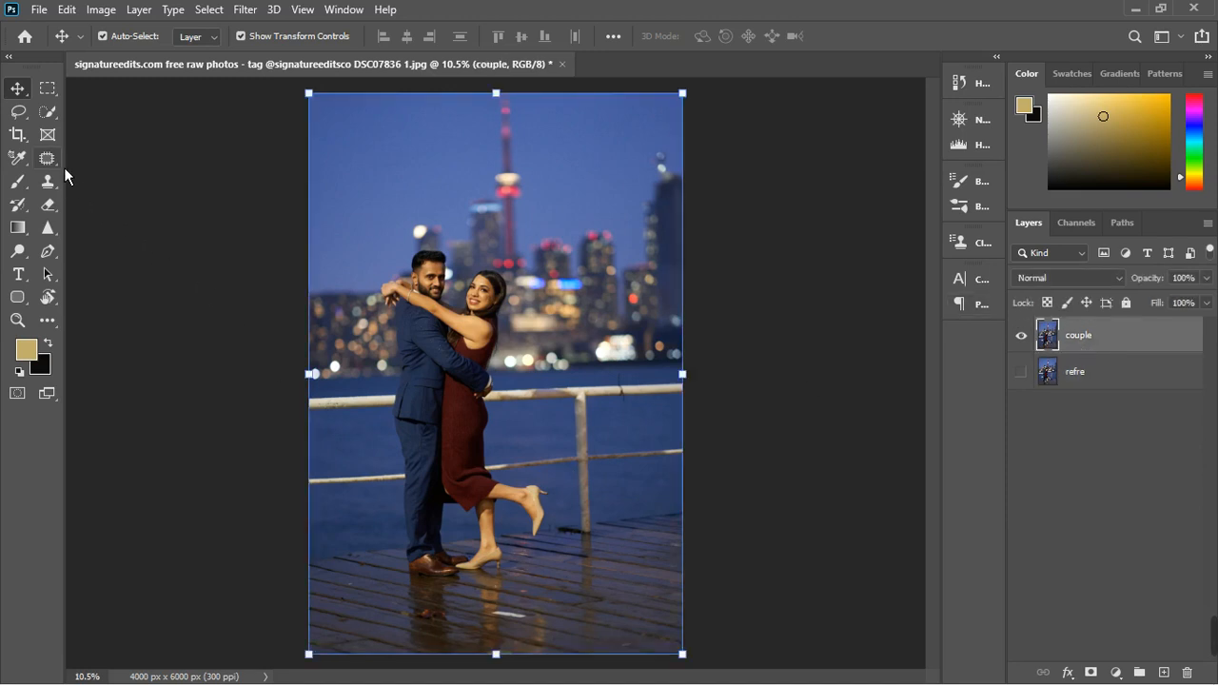
pyautogui.click(32, 122)
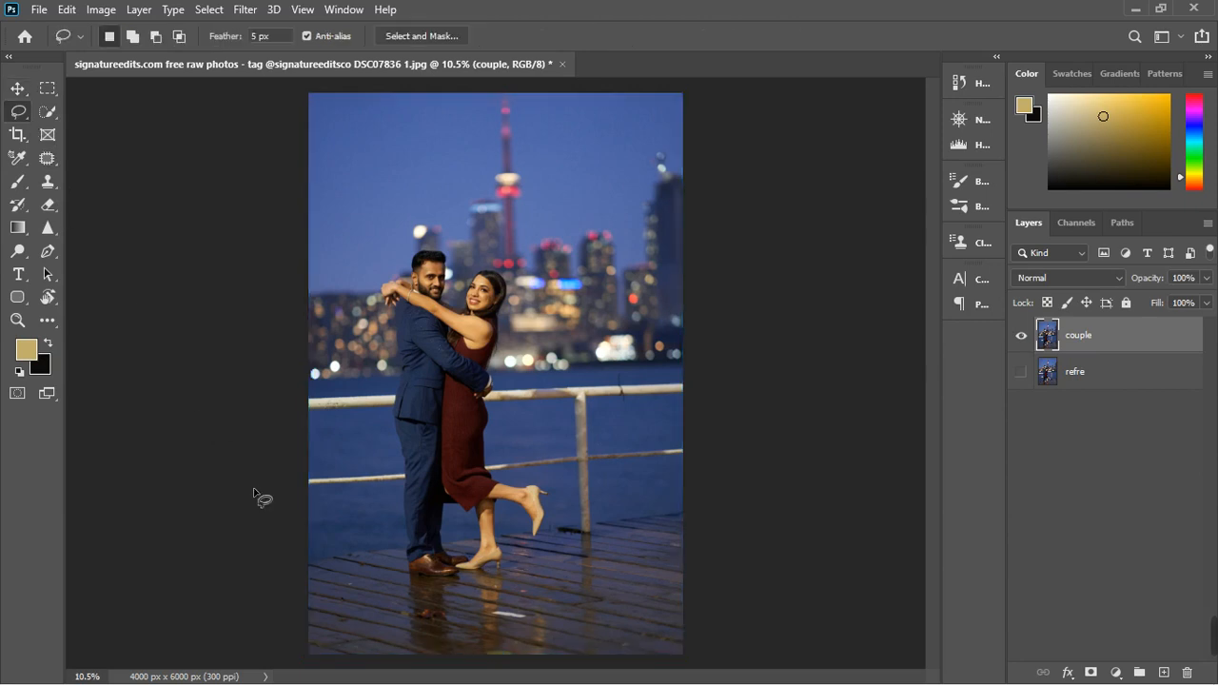
pyautogui.scroll(4, 421, 644)
pyautogui.scroll(3, 421, 644)
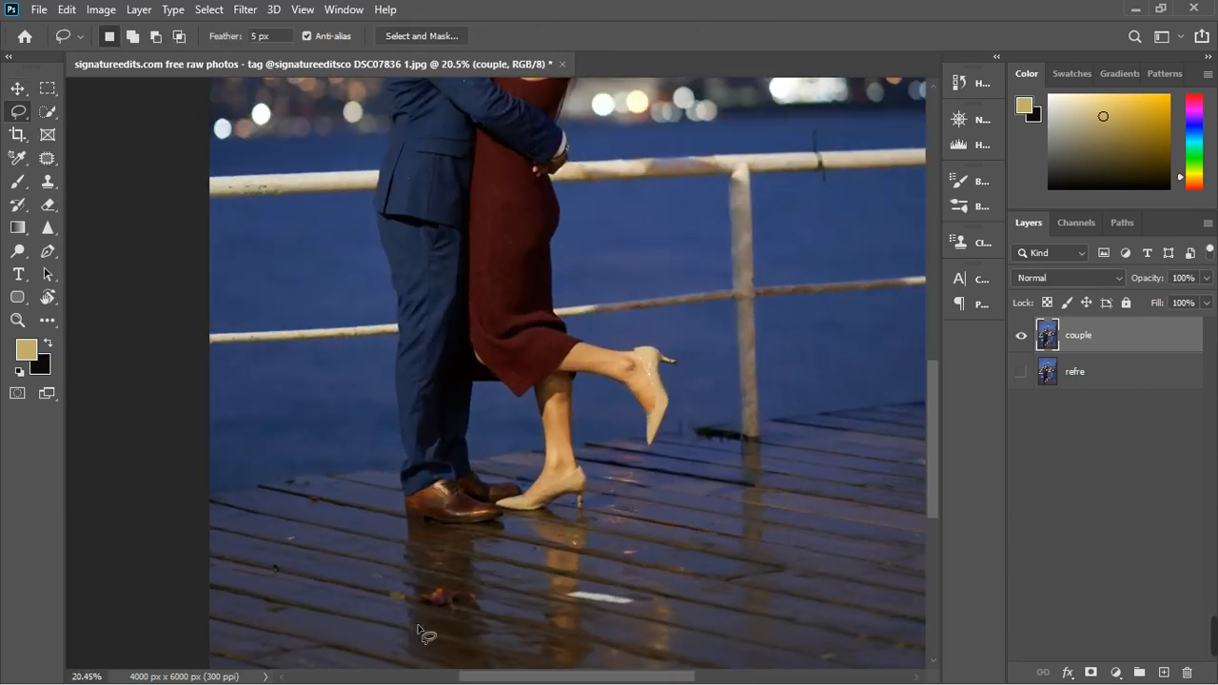
pyautogui.scroll(4, 471, 638)
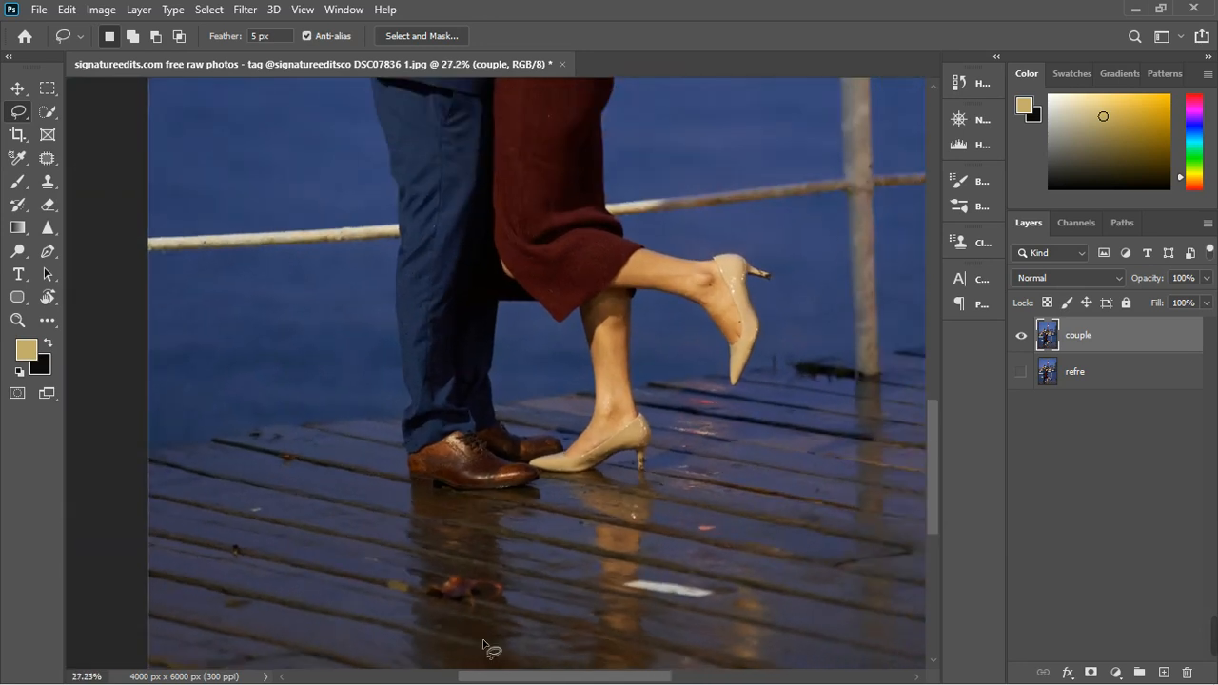
pyautogui.click(47, 158)
pyautogui.click(108, 193)
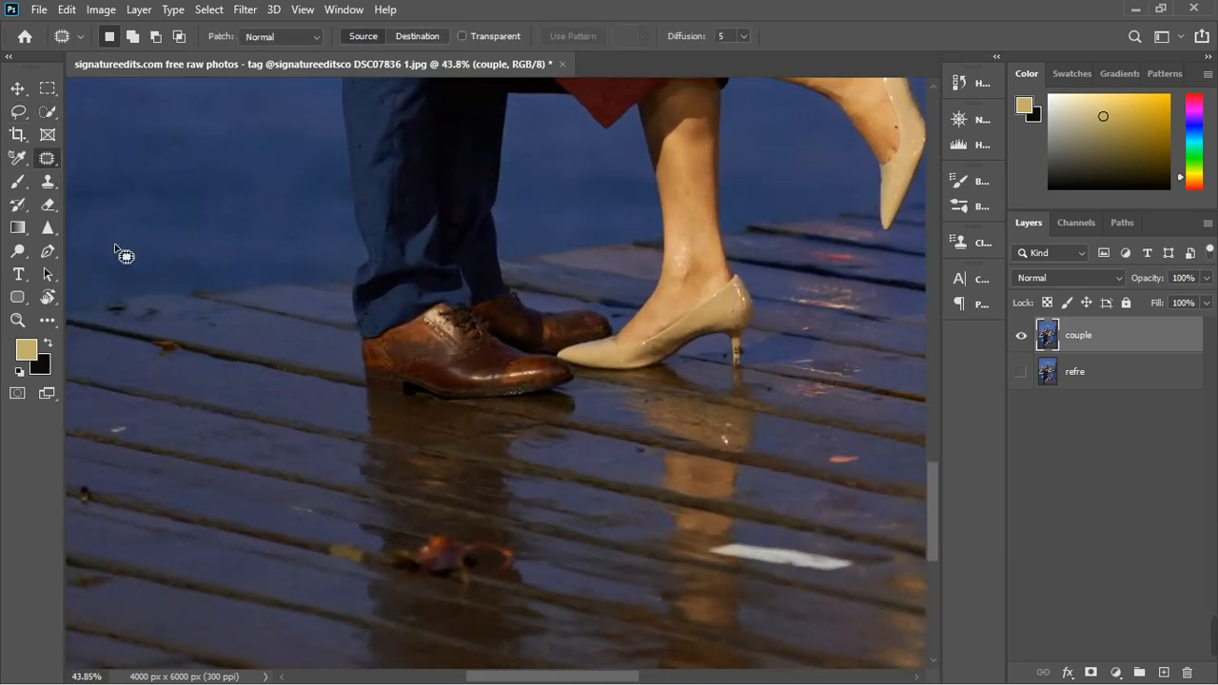
pyautogui.click(419, 538)
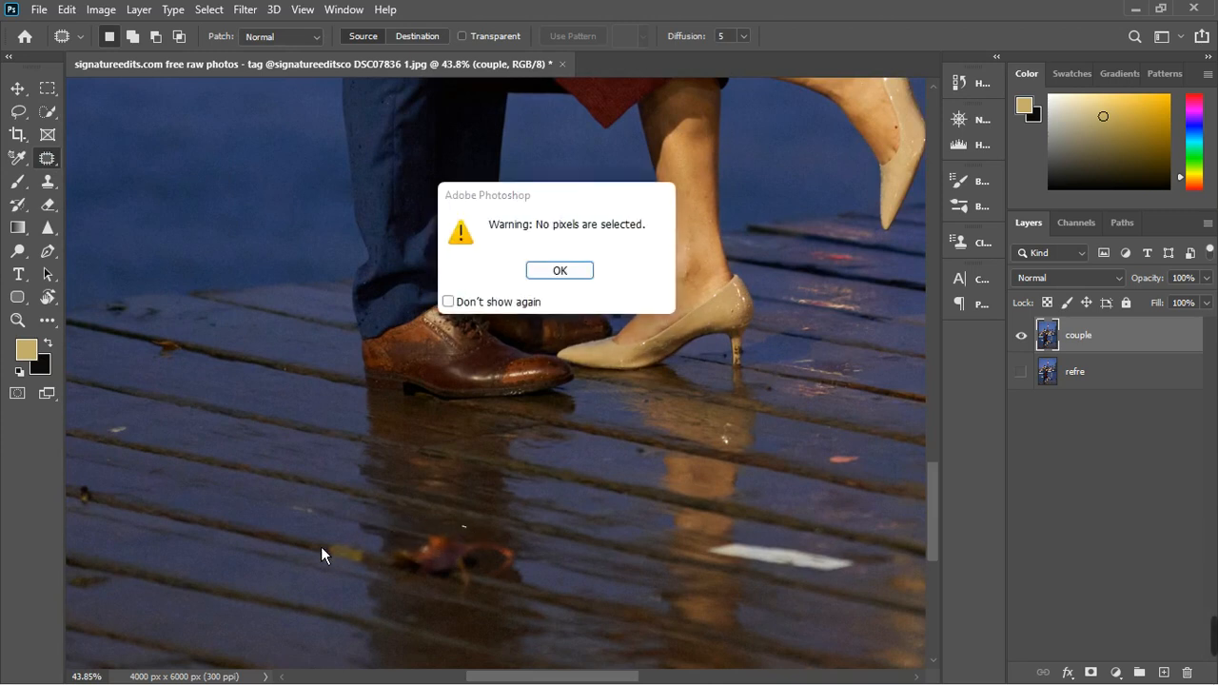
pyautogui.click(560, 272)
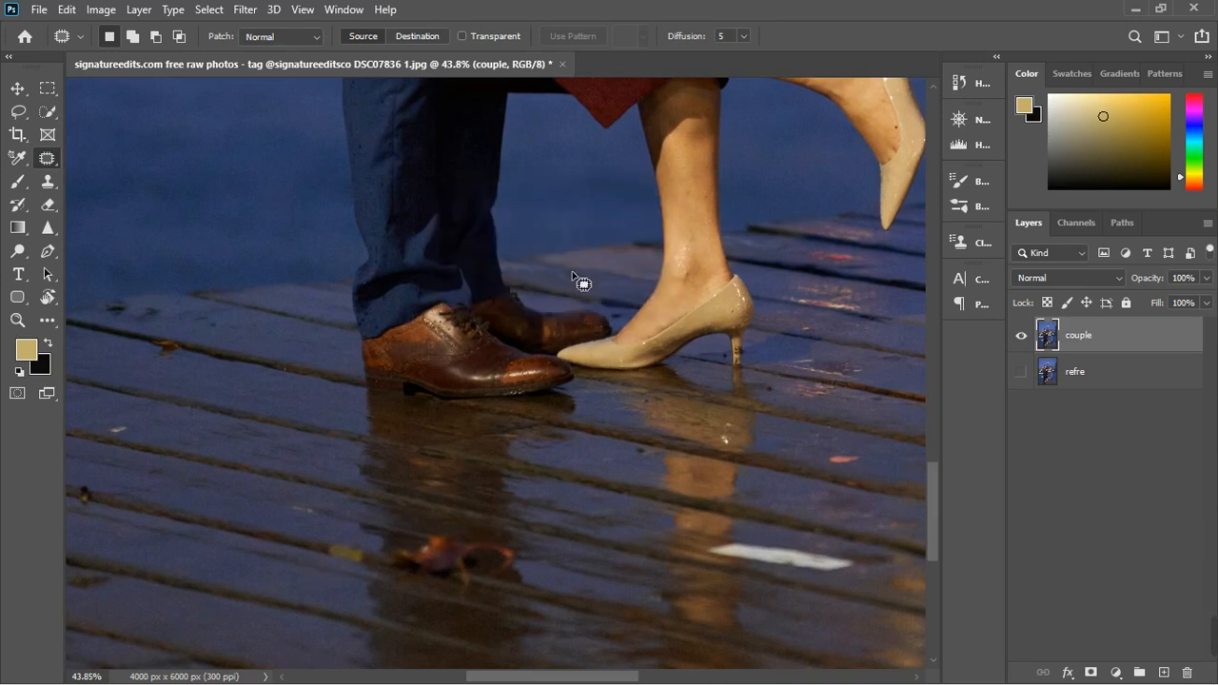
# - Patch out the reddish leaves on the deck below the man's brown shoes using clean planks beside them, and clear the selection
pyautogui.moveTo(326, 555); pyautogui.dragTo(533, 561)
pyautogui.moveTo(366, 522)
pyautogui.mouseDown()
pyautogui.moveTo(383, 626)
pyautogui.moveTo(321, 552)
pyautogui.moveTo(372, 523)
pyautogui.moveTo(576, 604)
pyautogui.moveTo(348, 534)
pyautogui.mouseUp()
pyautogui.scroll(-3, 433, 540)
pyautogui.scroll(-1, 443, 547)
pyautogui.hotkey('ctrl', 'z')
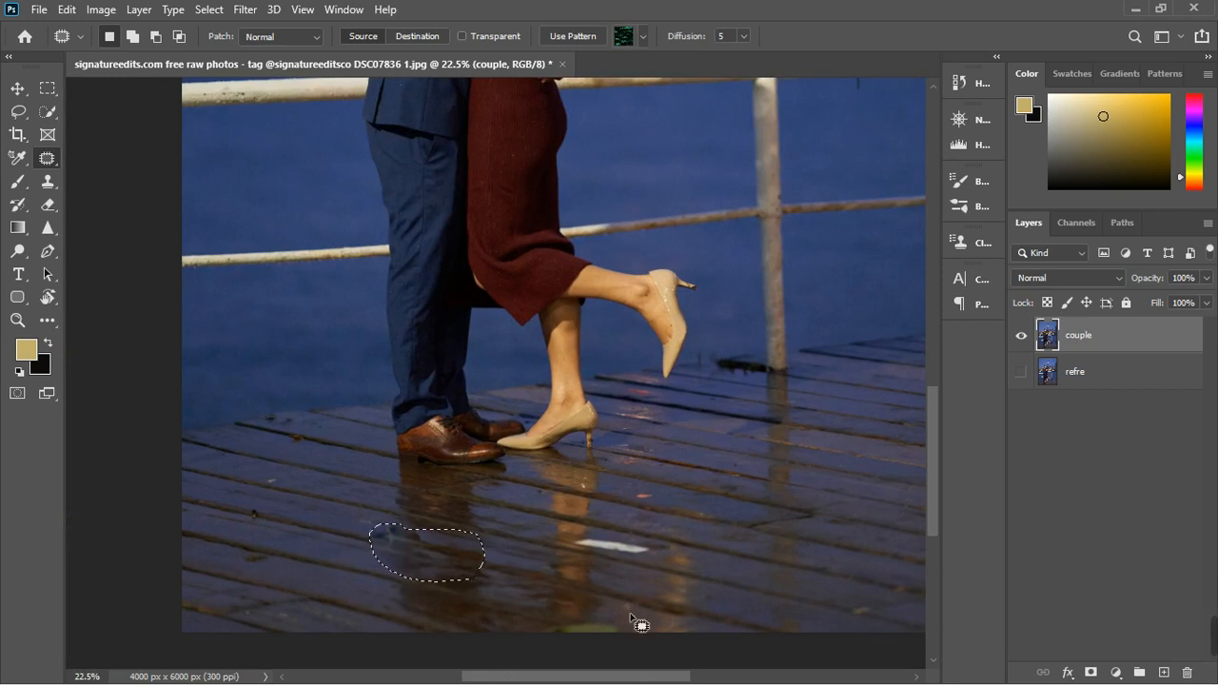
pyautogui.moveTo(444, 574); pyautogui.dragTo(332, 549)
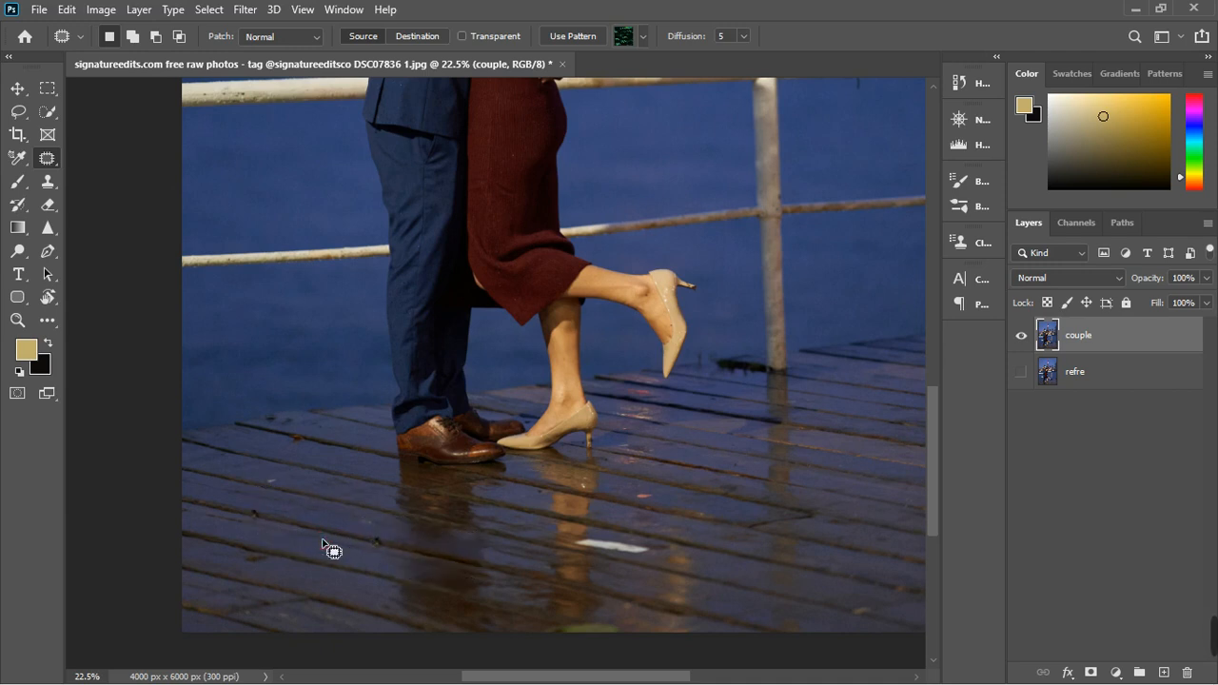
pyautogui.hotkey('ctrl', 'd')
# - Patch out the white scrap on the deck below the woman's standing heel using the clean planks beside it
pyautogui.scroll(-2, 448, 552)
pyautogui.scroll(3, 552, 584)
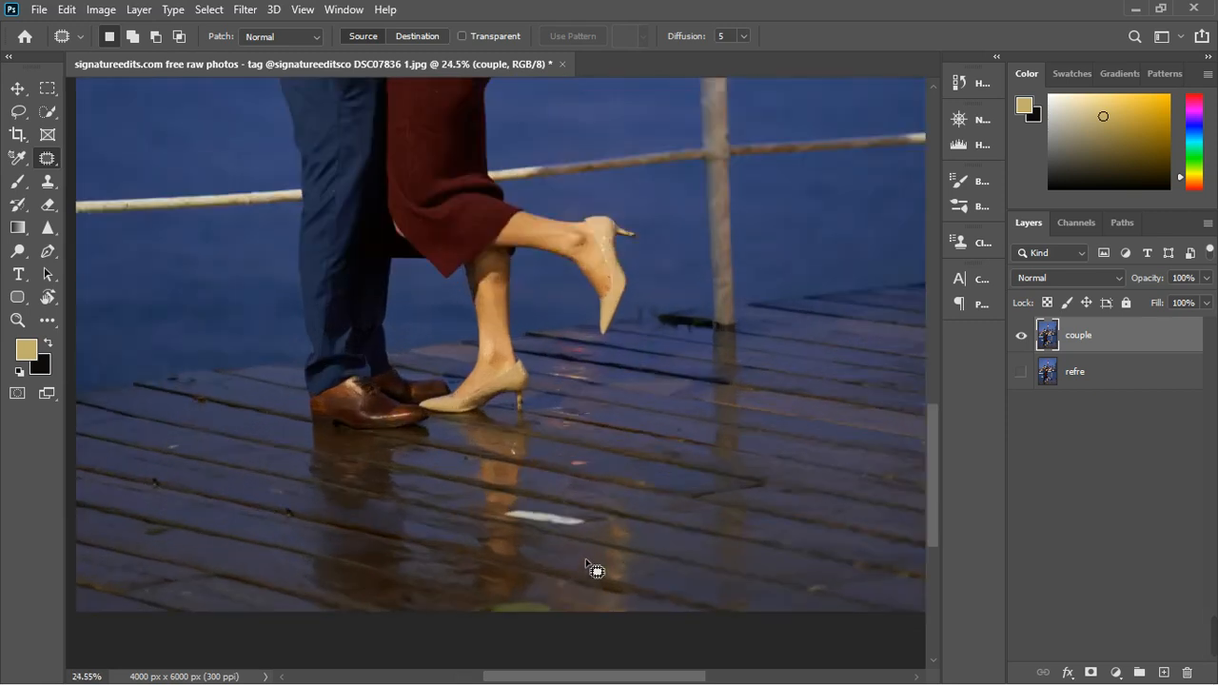
pyautogui.moveTo(555, 472)
pyautogui.mouseDown()
pyautogui.moveTo(444, 457)
pyautogui.moveTo(430, 481)
pyautogui.moveTo(453, 508)
pyautogui.moveTo(571, 520)
pyautogui.moveTo(595, 510)
pyautogui.moveTo(599, 487)
pyautogui.moveTo(581, 465)
pyautogui.moveTo(522, 471)
pyautogui.moveTo(732, 540)
pyautogui.mouseUp()
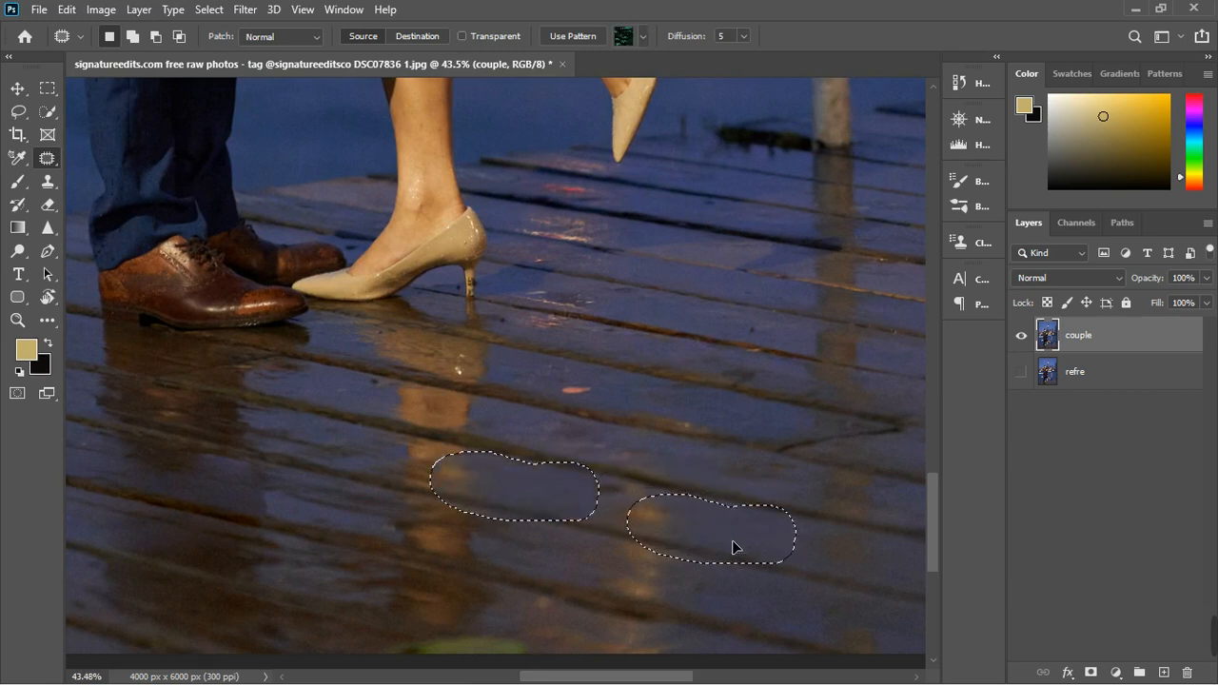
pyautogui.moveTo(732, 543); pyautogui.dragTo(733, 544)
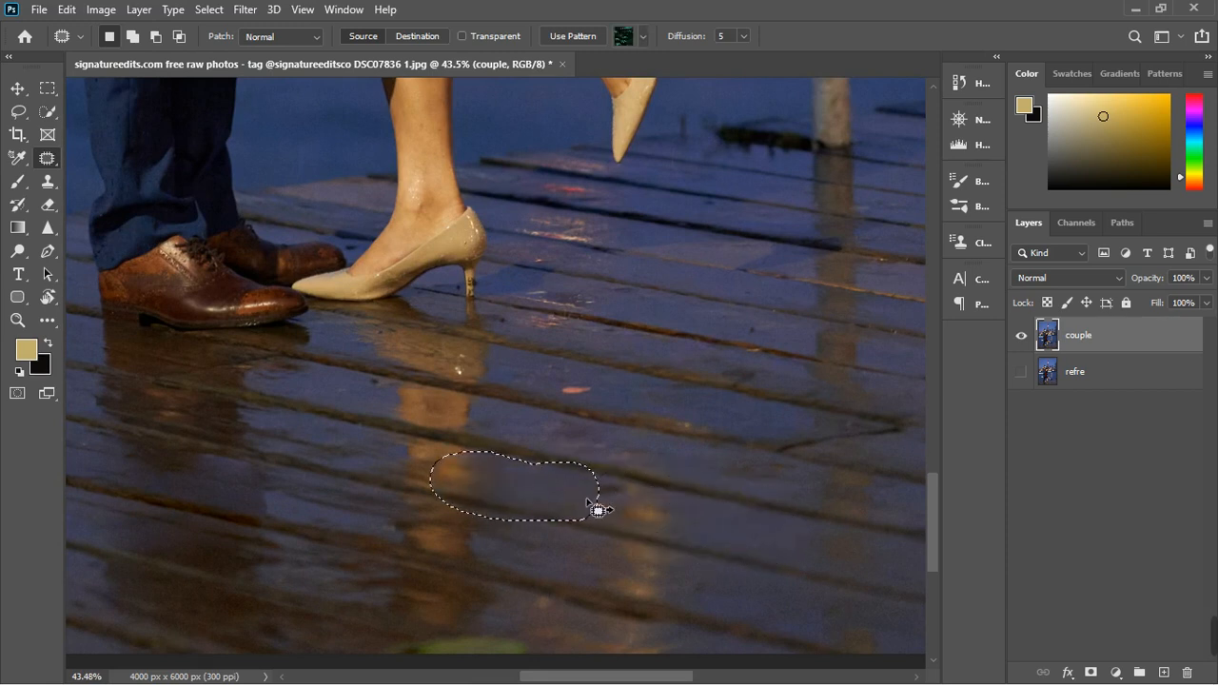
pyautogui.scroll(-5, 589, 502)
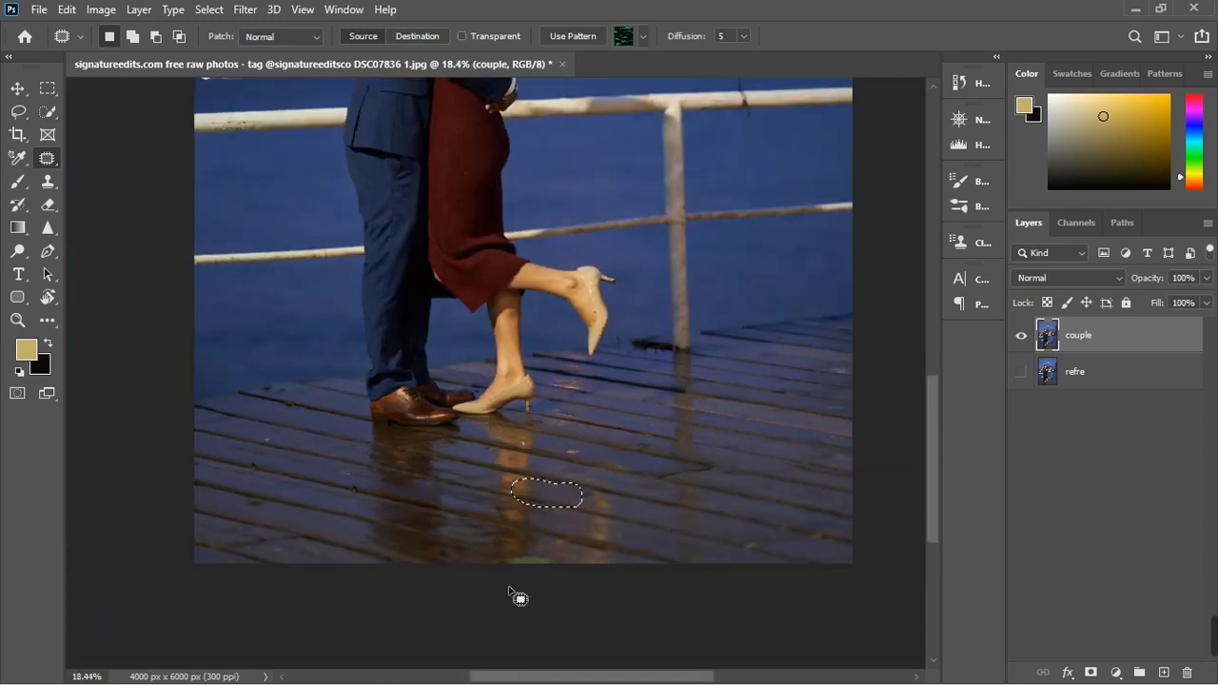
# - Patch out the green leaf at the bottom edge of the deck with neighbouring clean planks and clear the selection
pyautogui.scroll(3, 519, 597)
pyautogui.moveTo(439, 539)
pyautogui.mouseDown()
pyautogui.moveTo(568, 526)
pyautogui.moveTo(599, 527)
pyautogui.moveTo(614, 544)
pyautogui.moveTo(527, 565)
pyautogui.moveTo(426, 545)
pyautogui.moveTo(492, 538)
pyautogui.moveTo(387, 502)
pyautogui.moveTo(344, 529)
pyautogui.mouseUp()
pyautogui.click(345, 526)
pyautogui.scroll(-5, 460, 552)
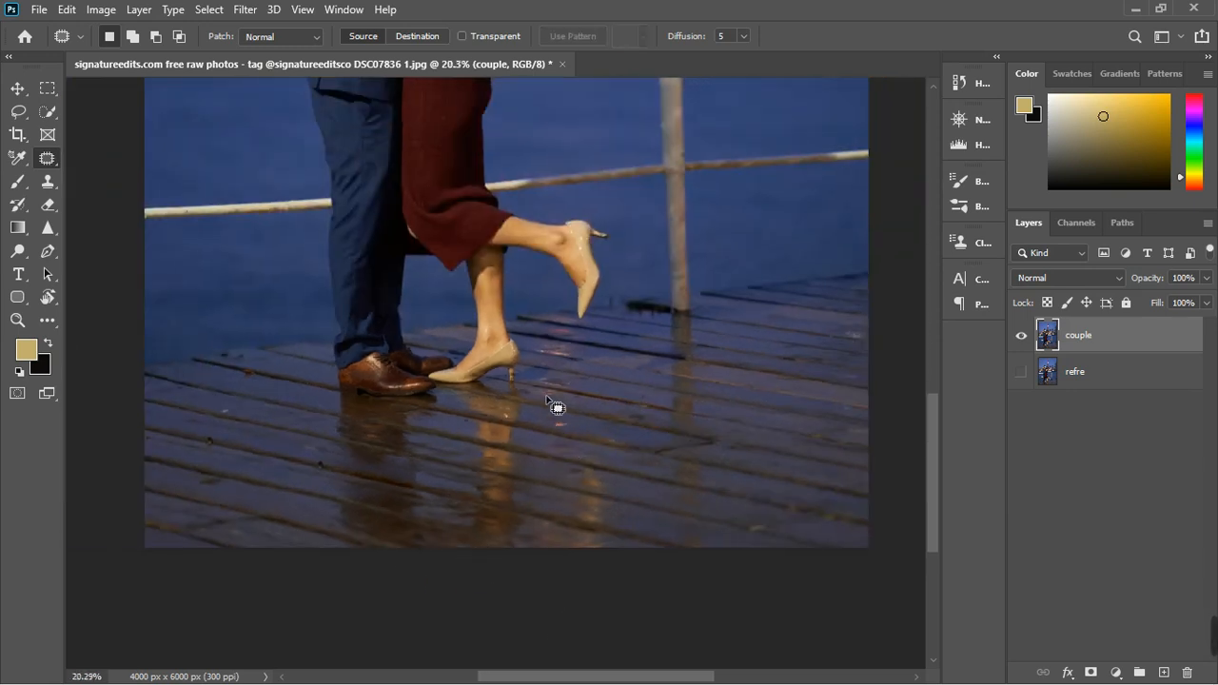
# - Patch out the red petal on the planks below the standing heel and the red mark on the deck behind it
pyautogui.scroll(9, 548, 398)
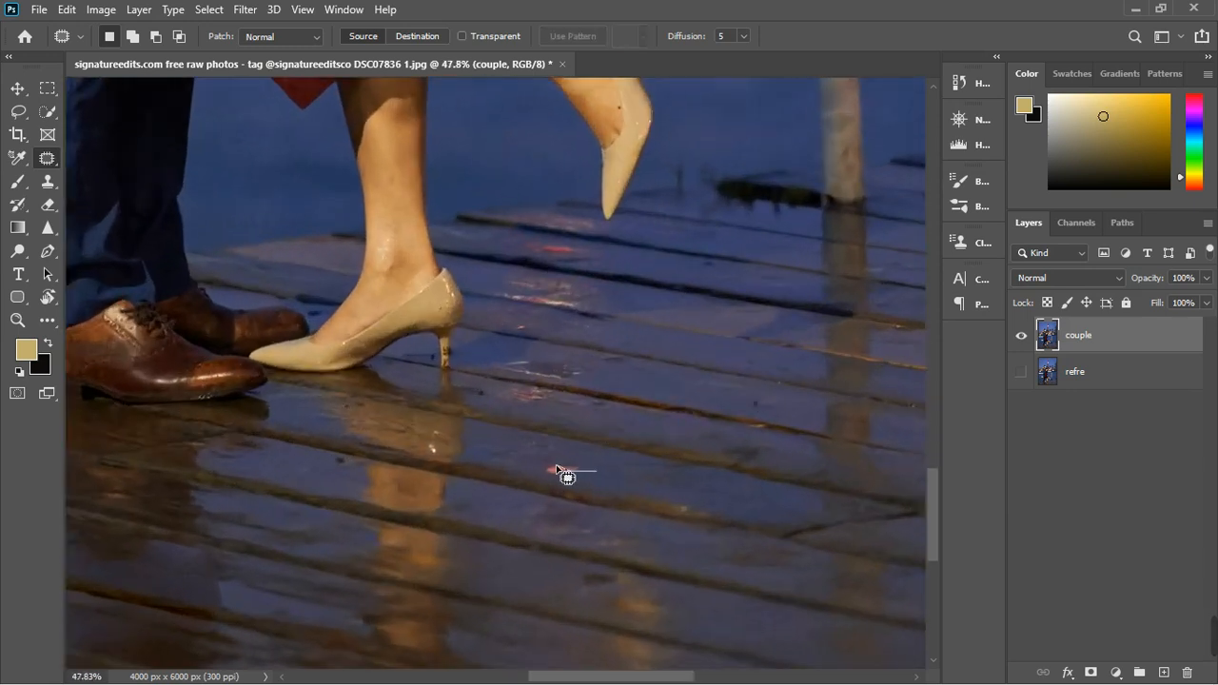
pyautogui.moveTo(557, 466)
pyautogui.mouseDown()
pyautogui.moveTo(600, 489)
pyautogui.moveTo(596, 479)
pyautogui.moveTo(641, 485)
pyautogui.mouseUp()
pyautogui.hotkey('ctrl', 'd')
pyautogui.scroll(-1, 523, 394)
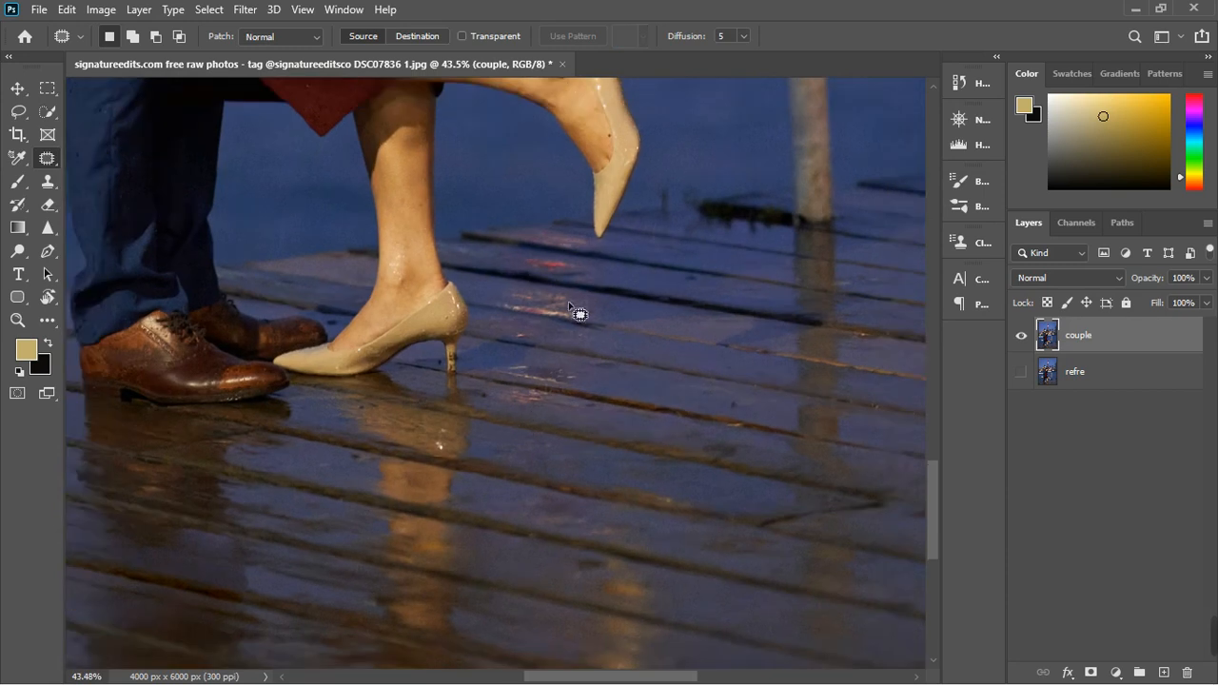
pyautogui.scroll(5, 571, 293)
pyautogui.moveTo(535, 245)
pyautogui.mouseDown()
pyautogui.moveTo(481, 236)
pyautogui.moveTo(491, 259)
pyautogui.moveTo(573, 270)
pyautogui.moveTo(590, 256)
pyautogui.moveTo(566, 238)
pyautogui.moveTo(495, 232)
pyautogui.moveTo(510, 250)
pyautogui.moveTo(686, 281)
pyautogui.moveTo(699, 308)
pyautogui.mouseUp()
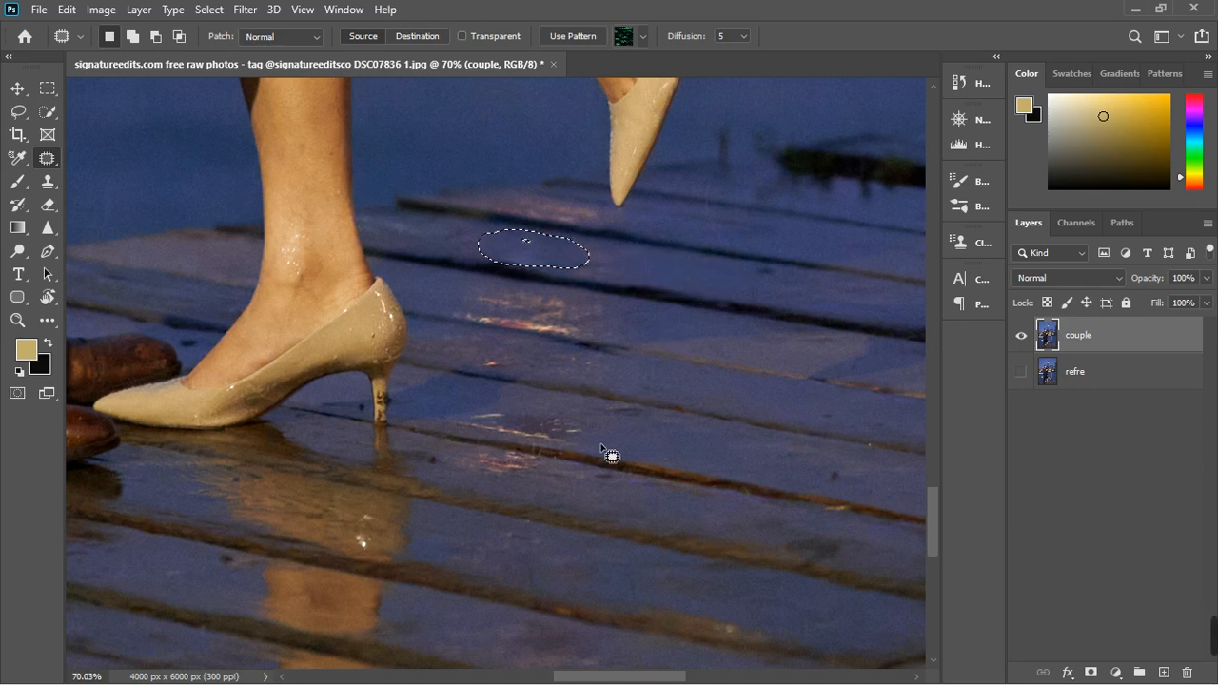
# - Patch out the light scratches on the plank beside the woman's standing heel and clear the selection
pyautogui.moveTo(614, 431)
pyautogui.mouseDown()
pyautogui.moveTo(469, 405)
pyautogui.moveTo(492, 440)
pyautogui.moveTo(586, 443)
pyautogui.moveTo(609, 431)
pyautogui.moveTo(569, 445)
pyautogui.moveTo(553, 432)
pyautogui.moveTo(628, 449)
pyautogui.moveTo(513, 396)
pyautogui.moveTo(470, 395)
pyautogui.mouseUp()
pyautogui.click(569, 447)
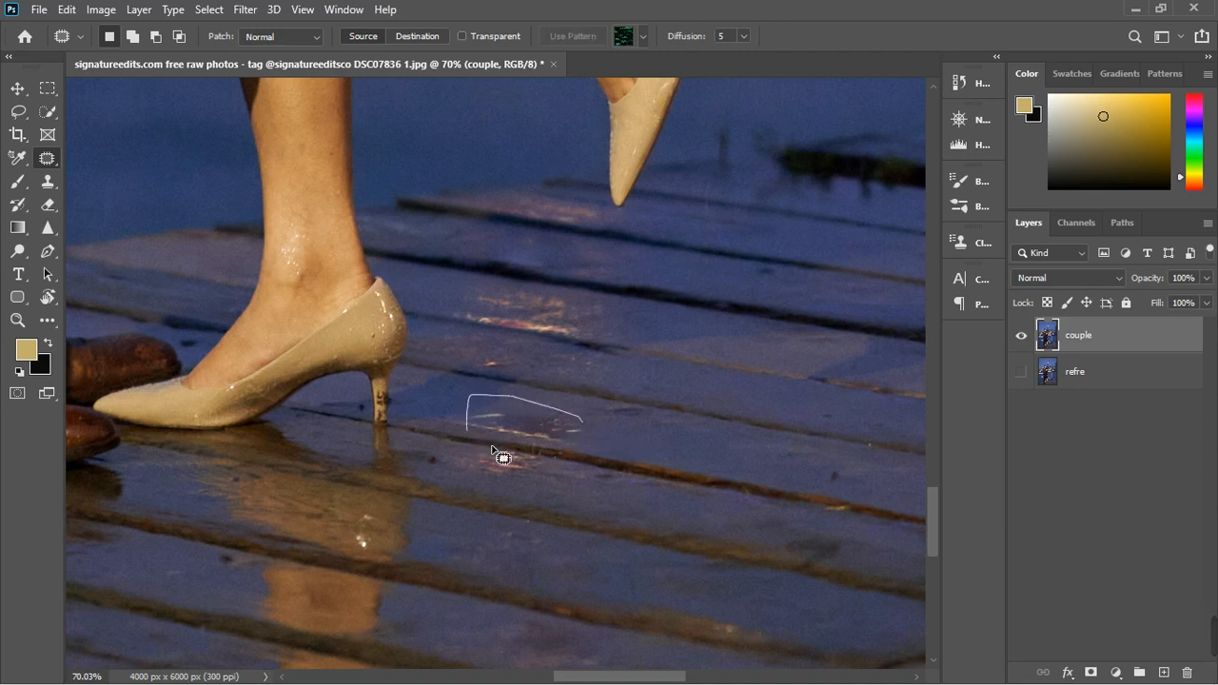
pyautogui.moveTo(492, 446)
pyautogui.mouseDown()
pyautogui.moveTo(569, 445)
pyautogui.moveTo(582, 421)
pyautogui.mouseUp()
pyautogui.click(534, 429)
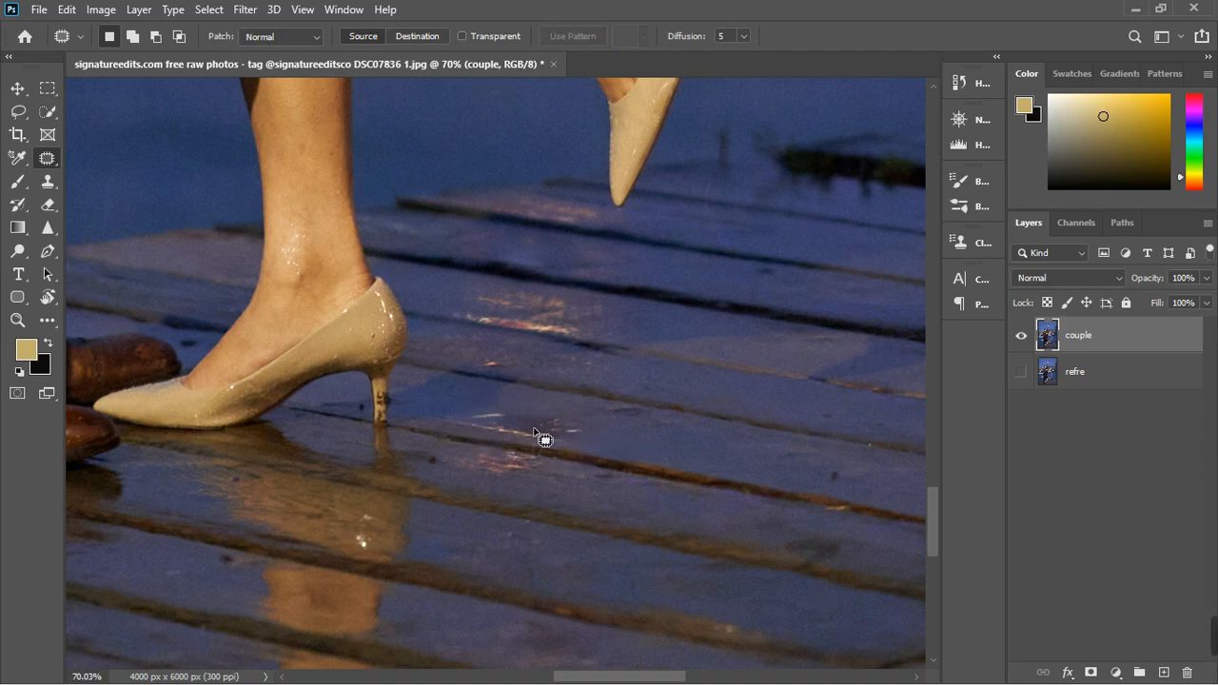
pyautogui.moveTo(464, 416)
pyautogui.mouseDown()
pyautogui.moveTo(599, 430)
pyautogui.moveTo(533, 457)
pyautogui.moveTo(466, 433)
pyautogui.moveTo(626, 466)
pyautogui.moveTo(634, 479)
pyautogui.moveTo(641, 446)
pyautogui.moveTo(655, 462)
pyautogui.mouseUp()
pyautogui.hotkey('ctrl', 'd')
pyautogui.scroll(-3, 583, 506)
pyautogui.scroll(-4, 590, 509)
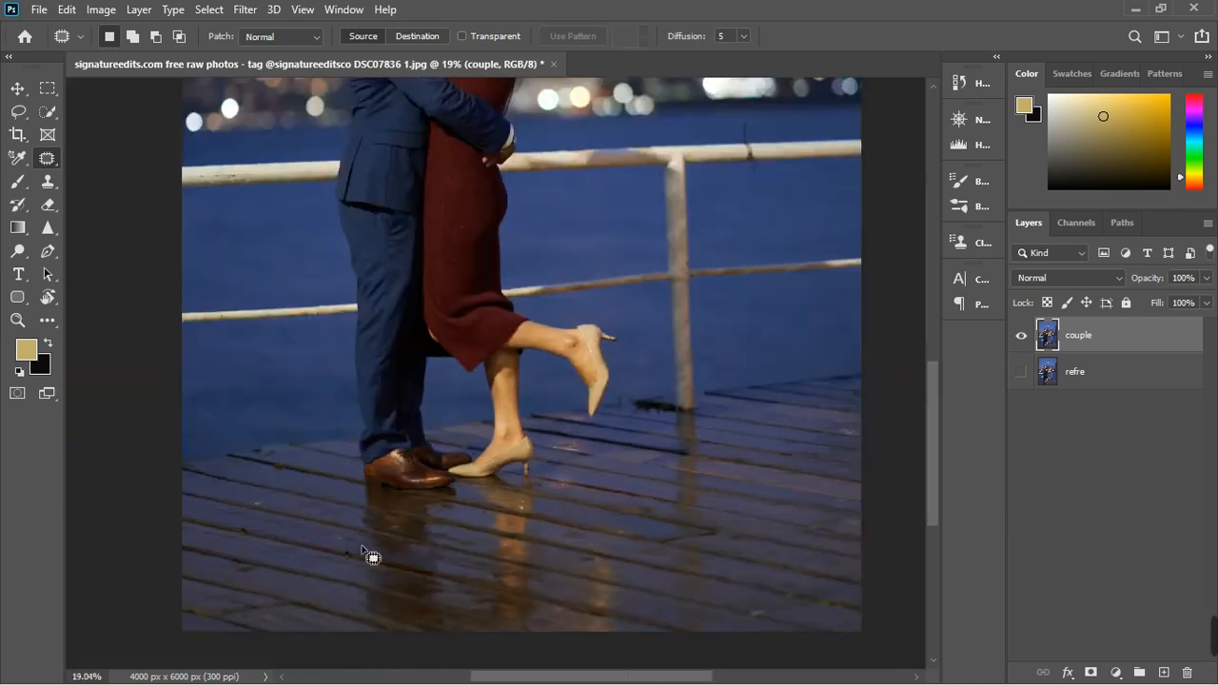
# - Patch out the dark peg between the planks and the orange leaf on the deck left of the man's shoes
pyautogui.scroll(5, 237, 538)
pyautogui.scroll(3, 264, 554)
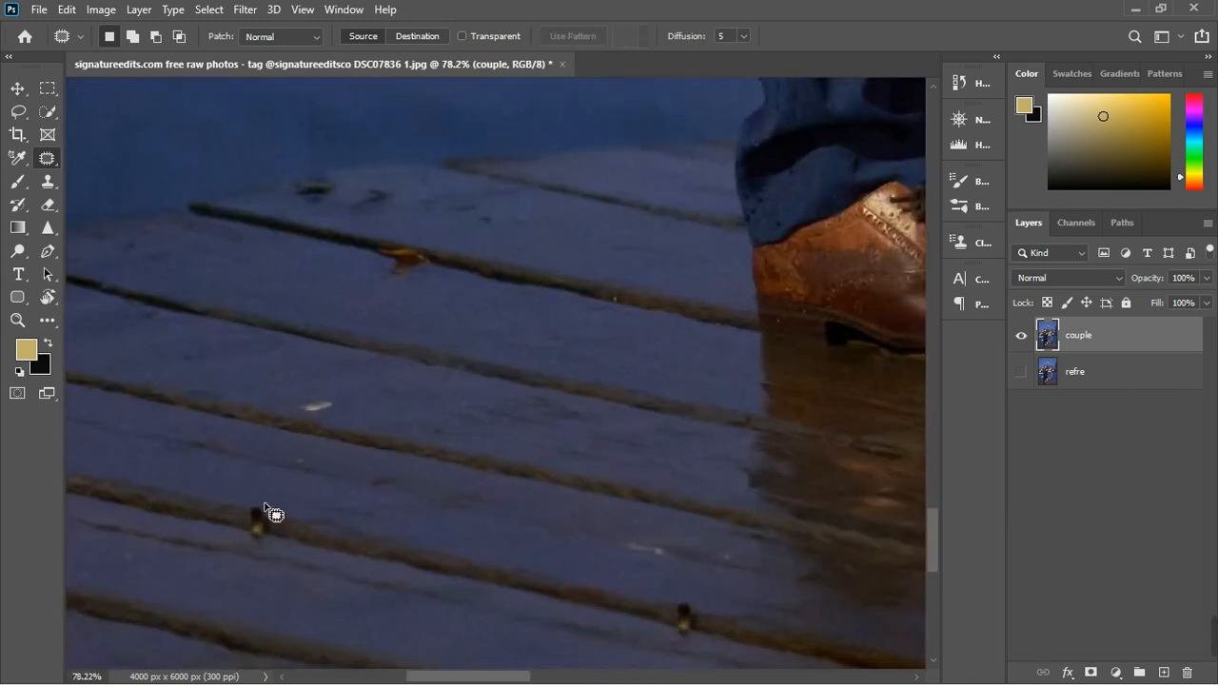
pyautogui.moveTo(272, 511)
pyautogui.mouseDown()
pyautogui.moveTo(257, 545)
pyautogui.moveTo(277, 515)
pyautogui.moveTo(262, 498)
pyautogui.moveTo(254, 504)
pyautogui.moveTo(352, 552)
pyautogui.mouseUp()
pyautogui.hotkey('ctrl', 'd')
pyautogui.moveTo(449, 251)
pyautogui.mouseDown()
pyautogui.moveTo(392, 229)
pyautogui.moveTo(369, 248)
pyautogui.moveTo(386, 278)
pyautogui.moveTo(428, 277)
pyautogui.moveTo(453, 255)
pyautogui.moveTo(314, 251)
pyautogui.mouseUp()
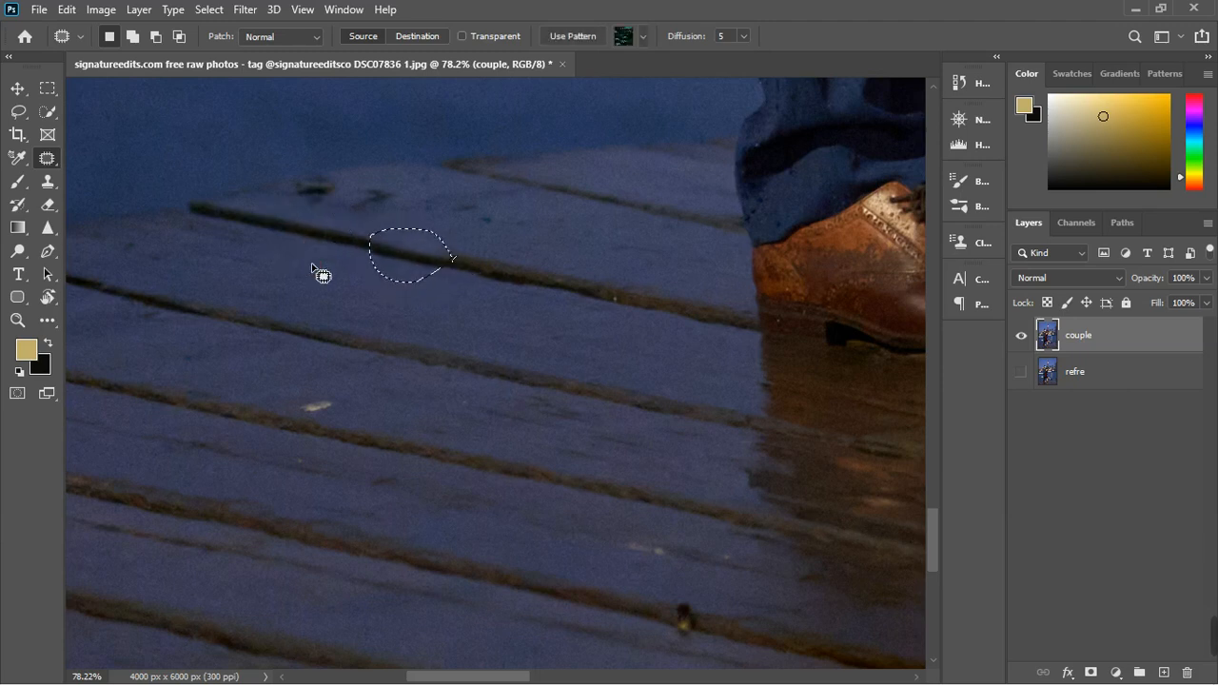
pyautogui.hotkey('ctrl', 'd')
# - Patch out the remaining dark peg and the white fleck on the planks left of the man's shoes
pyautogui.moveTo(673, 602); pyautogui.dragTo(679, 645)
pyautogui.hotkey('ctrl', 'd')
pyautogui.moveTo(655, 591)
pyautogui.mouseDown()
pyautogui.moveTo(657, 644)
pyautogui.moveTo(697, 647)
pyautogui.moveTo(709, 614)
pyautogui.moveTo(687, 626)
pyautogui.moveTo(599, 606)
pyautogui.mouseUp()
pyautogui.moveTo(362, 408)
pyautogui.mouseDown()
pyautogui.moveTo(268, 403)
pyautogui.moveTo(332, 443)
pyautogui.moveTo(365, 416)
pyautogui.moveTo(341, 416)
pyautogui.moveTo(396, 436)
pyautogui.mouseUp()
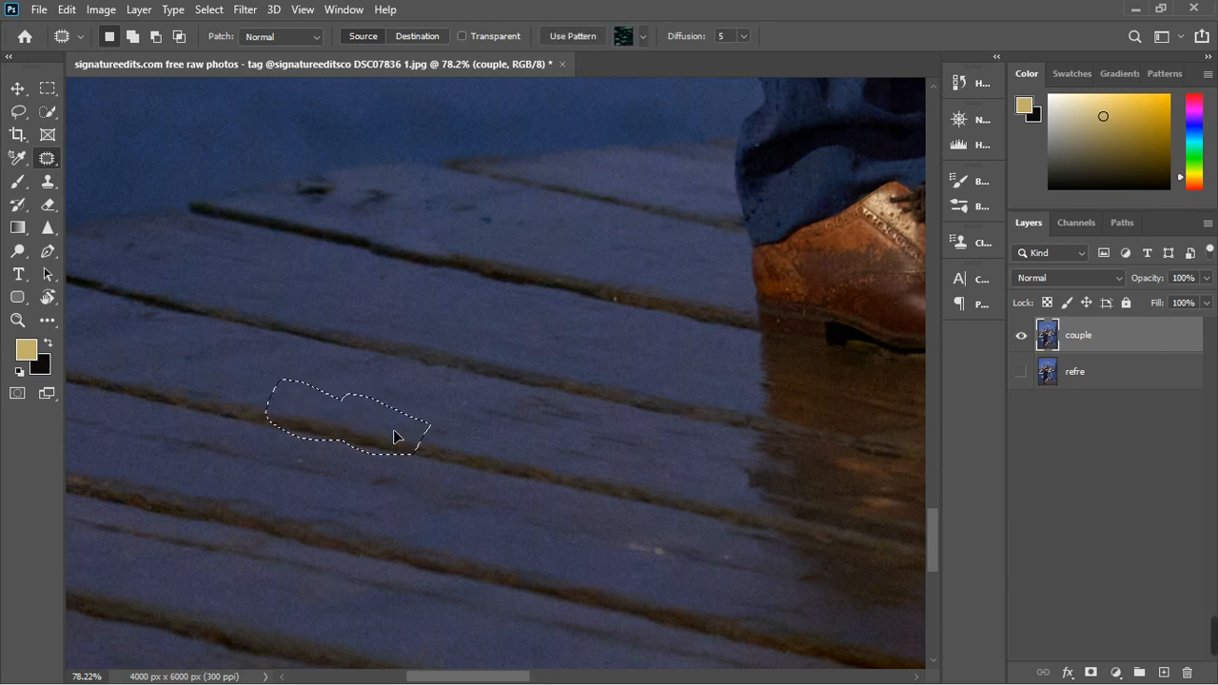
pyautogui.hotkey('ctrl', 'd')
pyautogui.scroll(-10, 505, 458)
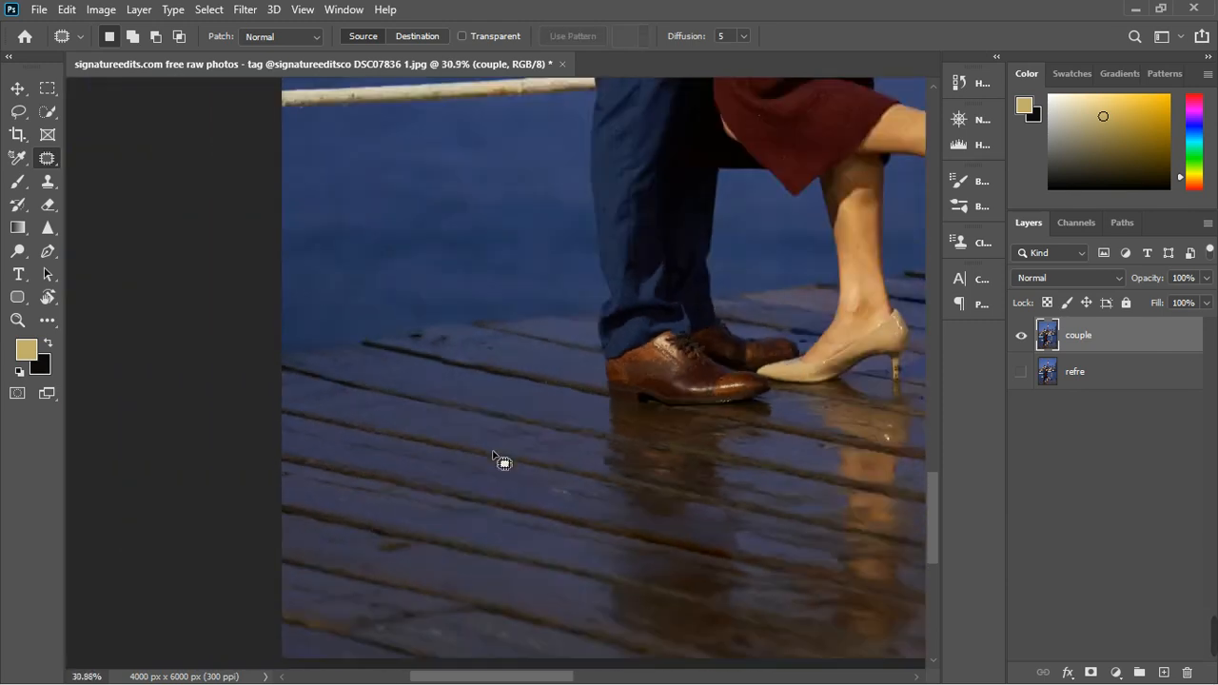
# - Patch the bright specks in the high heel's reflection on the wet deck using nearby reflection texture
pyautogui.scroll(4, 435, 556)
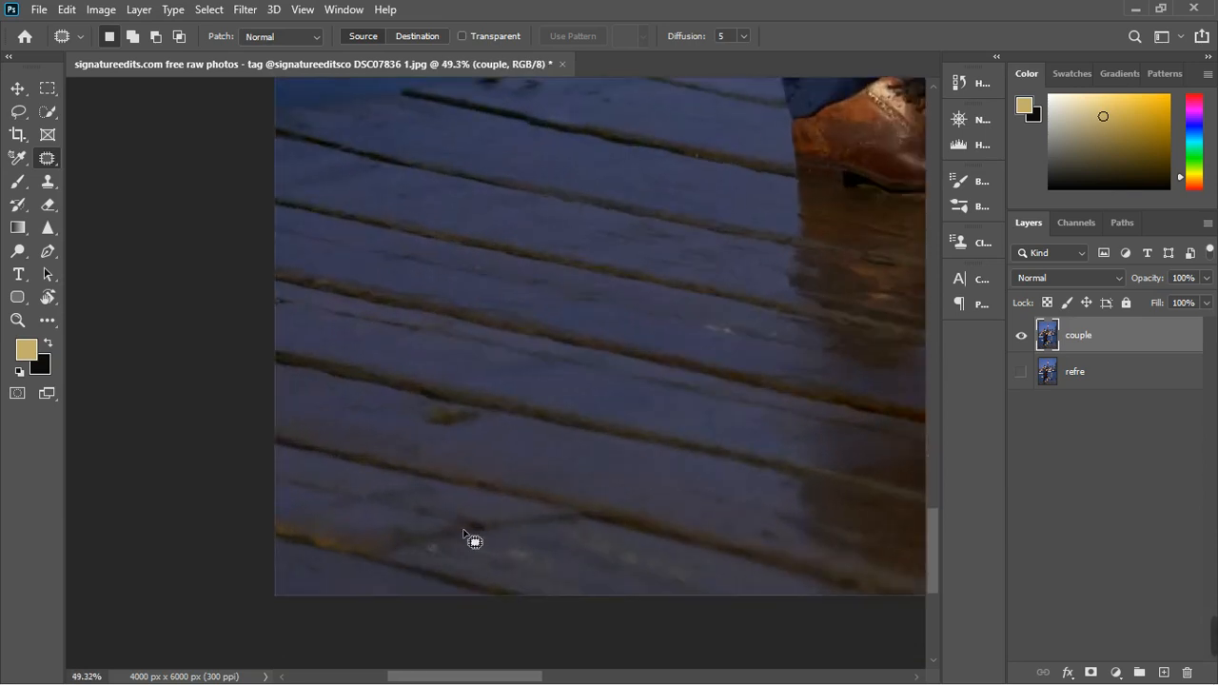
pyautogui.scroll(-3, 466, 518)
pyautogui.scroll(5, 574, 462)
pyautogui.scroll(-6, 560, 463)
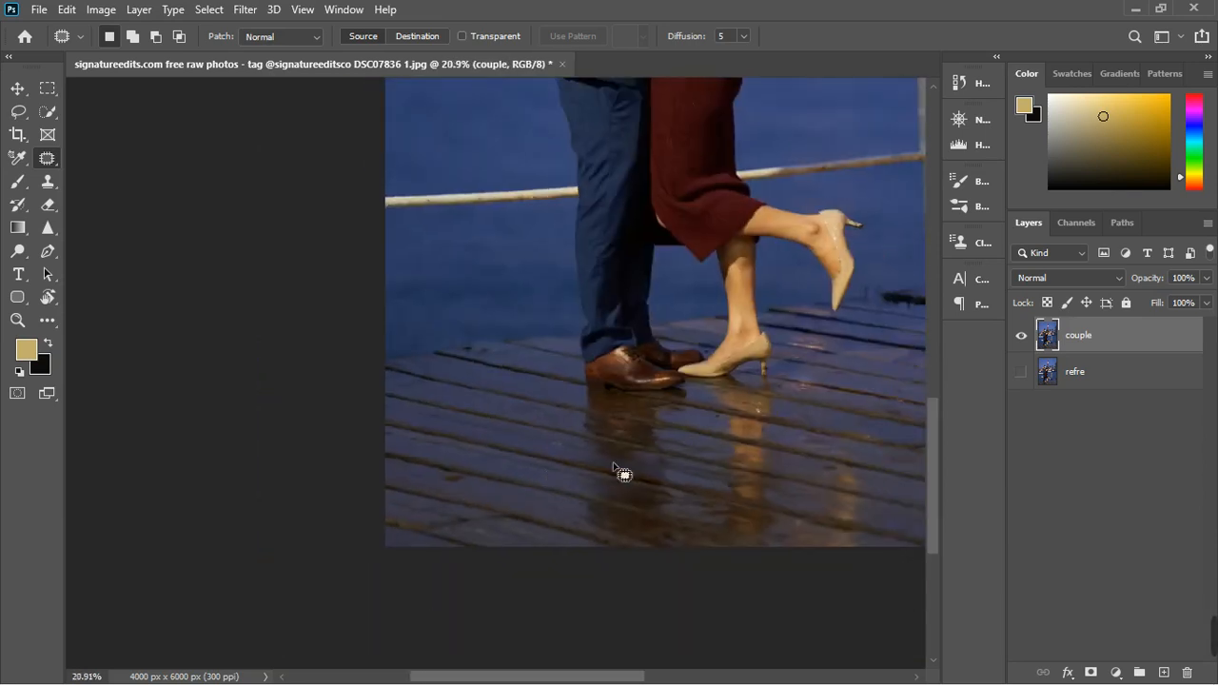
pyautogui.scroll(1, 775, 398)
pyautogui.scroll(6, 775, 398)
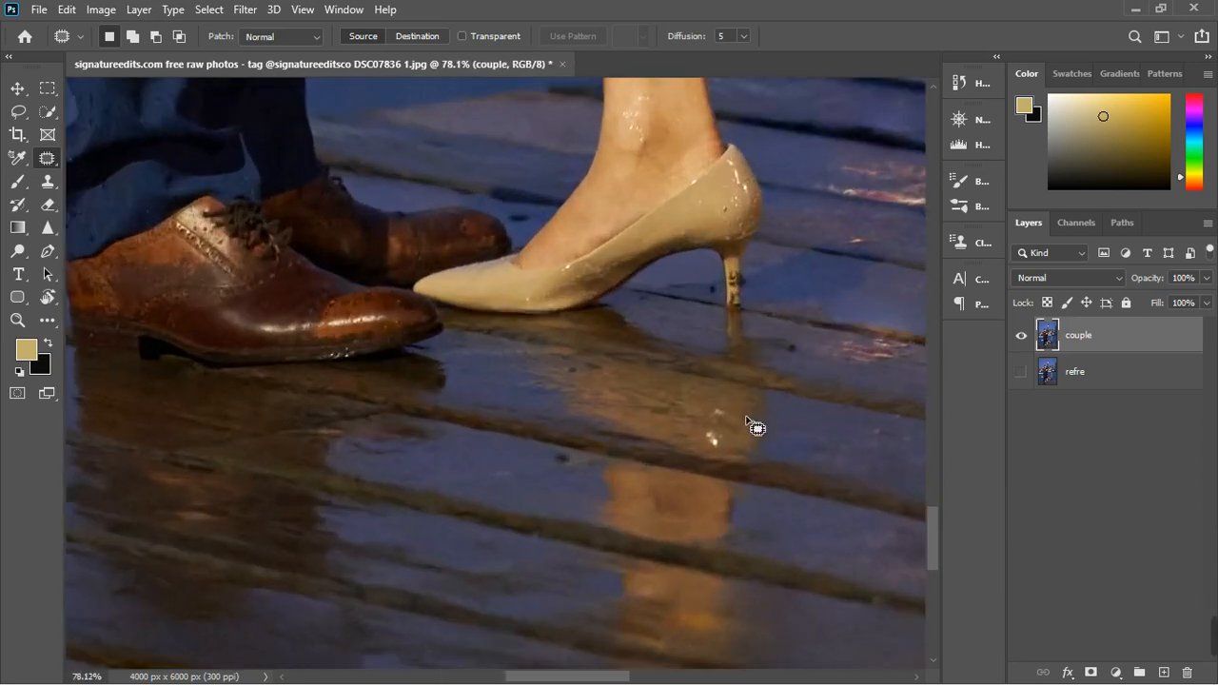
pyautogui.moveTo(693, 394); pyautogui.dragTo(675, 428)
pyautogui.moveTo(721, 460); pyautogui.dragTo(752, 483)
pyautogui.scroll(-6, 524, 483)
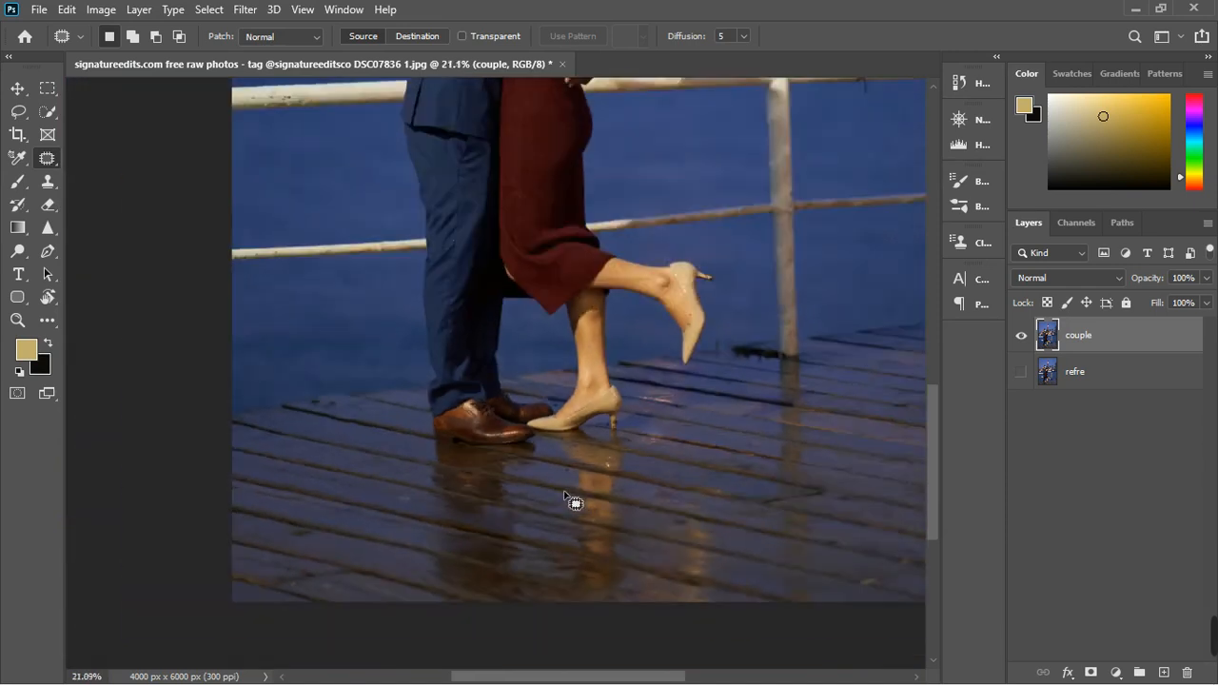
# - Try to patch out the wire end above the top railing with a wide selection of the surrounding water, and undo it
pyautogui.scroll(-2, 435, 379)
pyautogui.scroll(4, 648, 195)
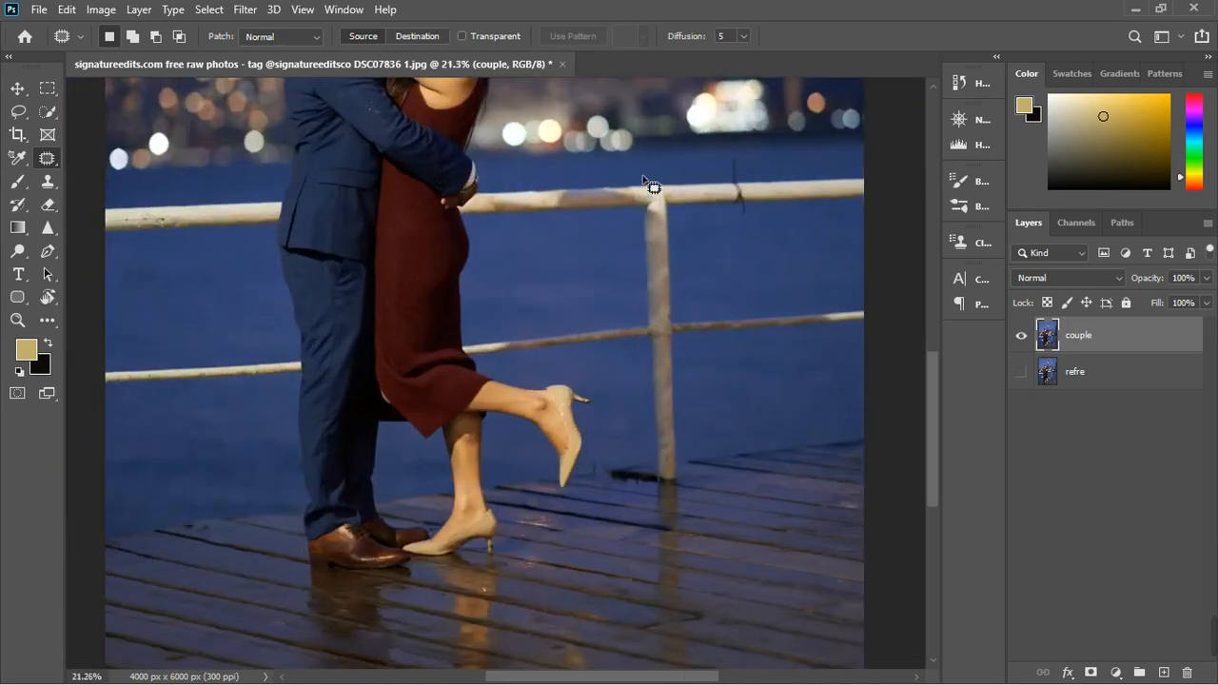
pyautogui.scroll(-2, 693, 268)
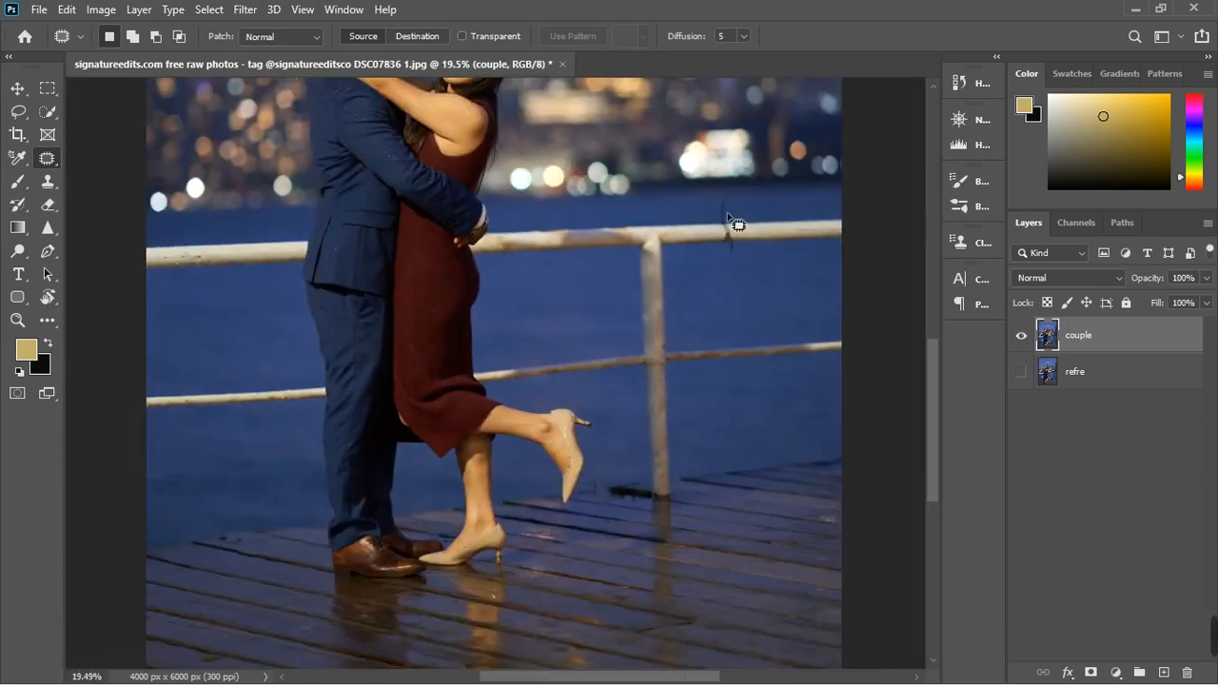
pyautogui.scroll(5, 751, 213)
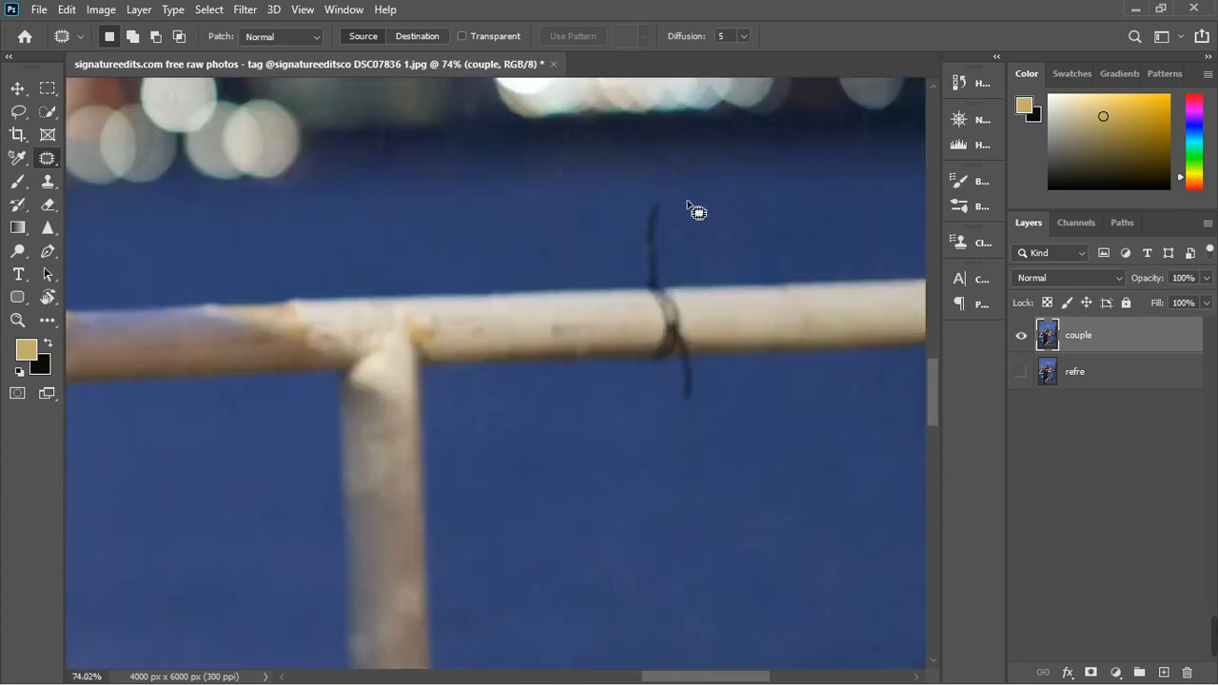
pyautogui.moveTo(702, 207)
pyautogui.mouseDown()
pyautogui.moveTo(657, 188)
pyautogui.moveTo(623, 208)
pyautogui.mouseUp()
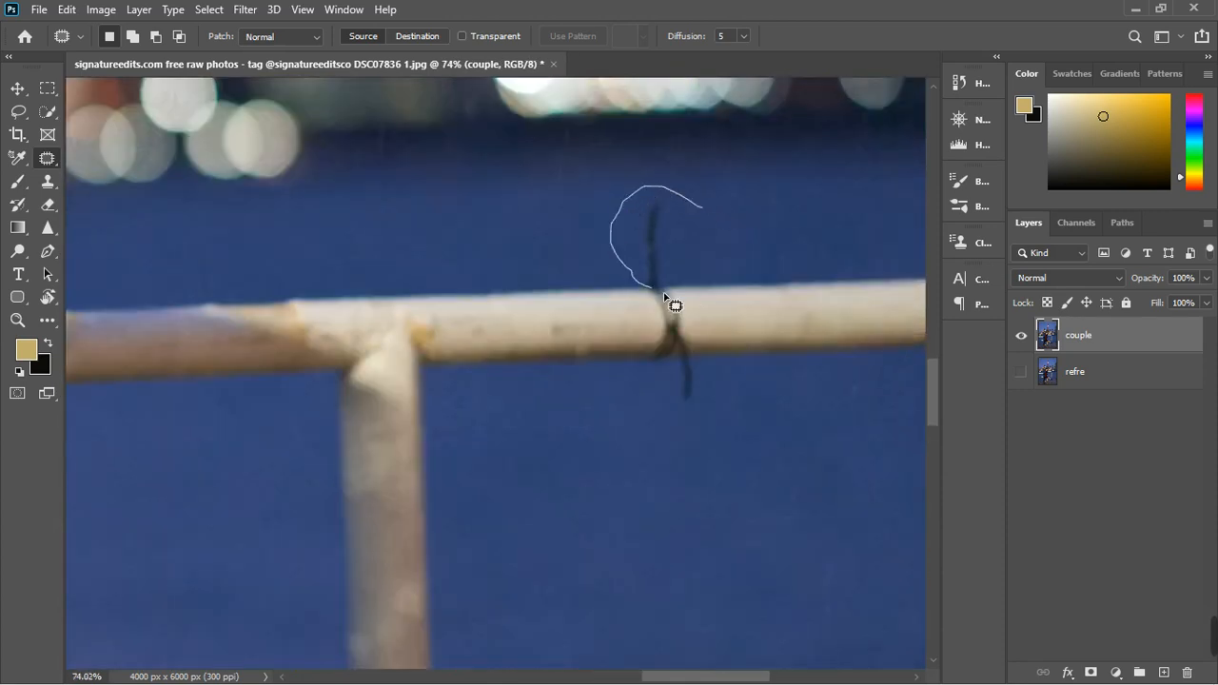
pyautogui.moveTo(720, 279); pyautogui.dragTo(726, 229)
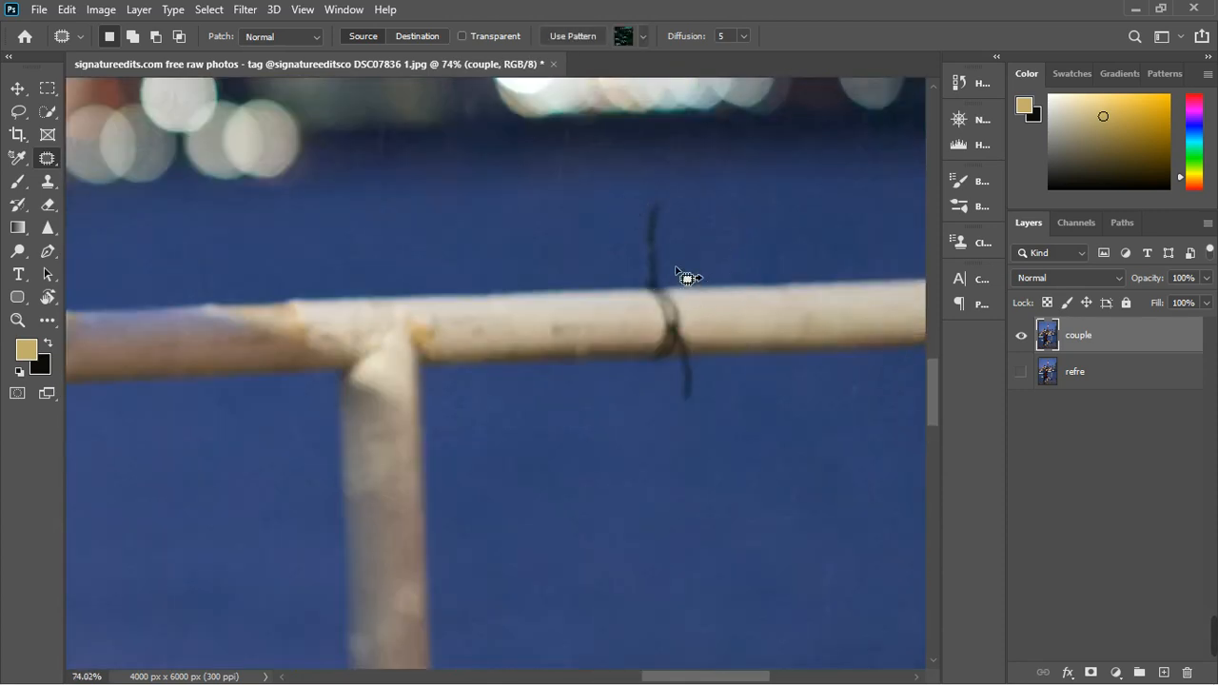
pyautogui.moveTo(677, 264); pyautogui.dragTo(822, 232)
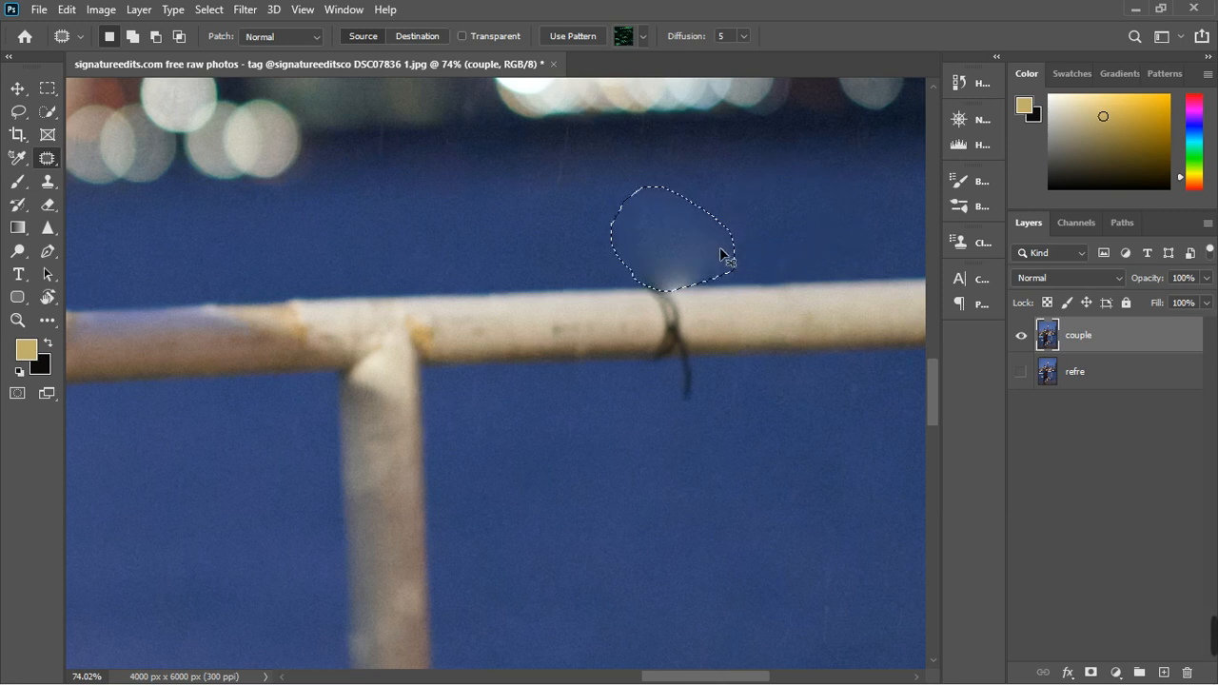
pyautogui.hotkey('ctrl', 'z')
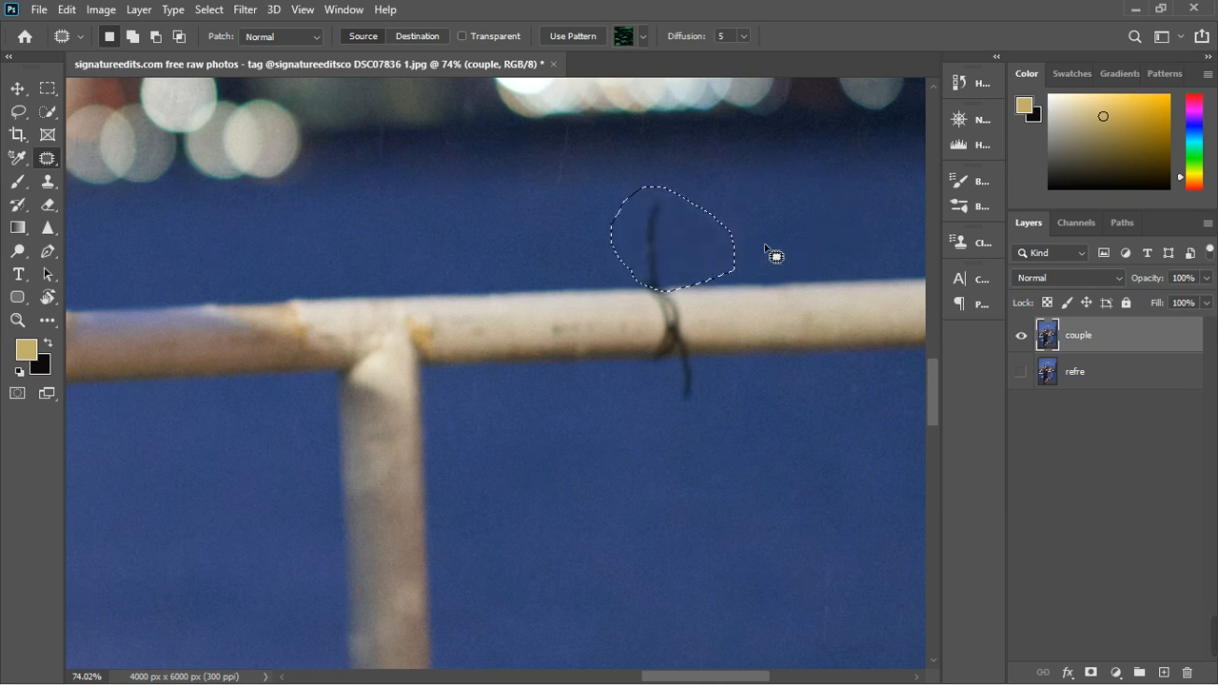
pyautogui.click(766, 247)
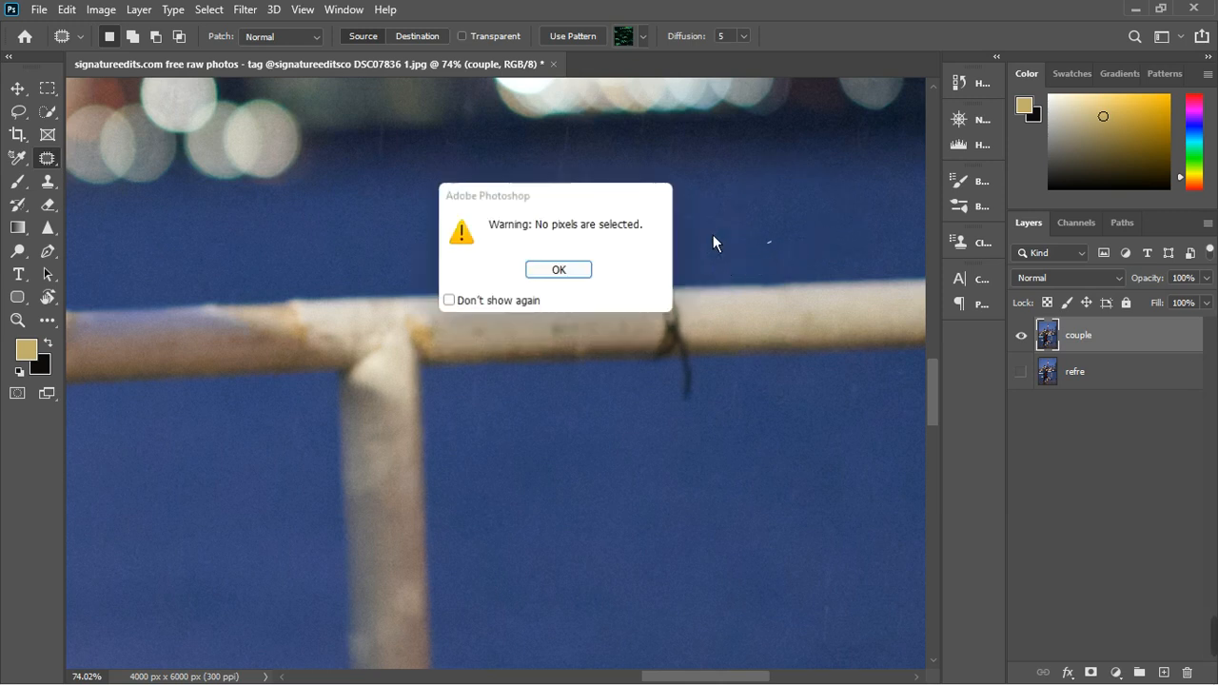
pyautogui.click(579, 276)
# - Patch out the wire ends sticking out above and below the top railing using tight selections and clean blue water
pyautogui.moveTo(673, 262)
pyautogui.mouseDown()
pyautogui.moveTo(675, 199)
pyautogui.moveTo(644, 228)
pyautogui.moveTo(640, 271)
pyautogui.mouseUp()
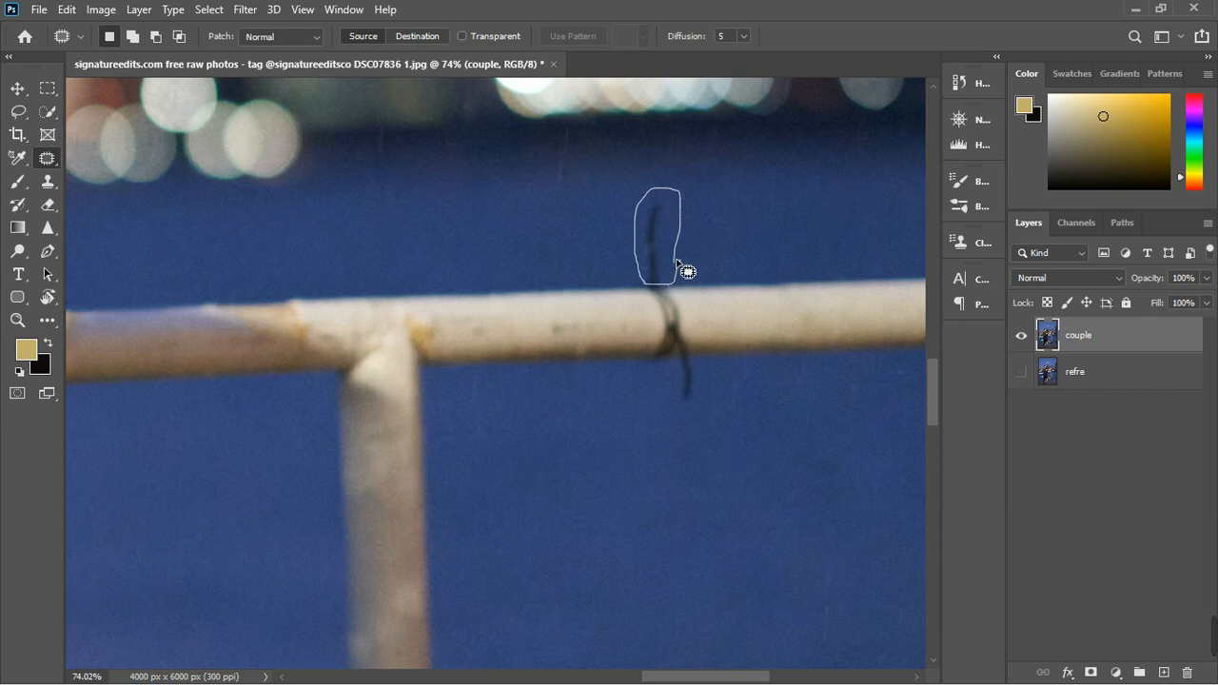
pyautogui.moveTo(685, 271); pyautogui.dragTo(585, 237)
pyautogui.hotkey('ctrl', 'd')
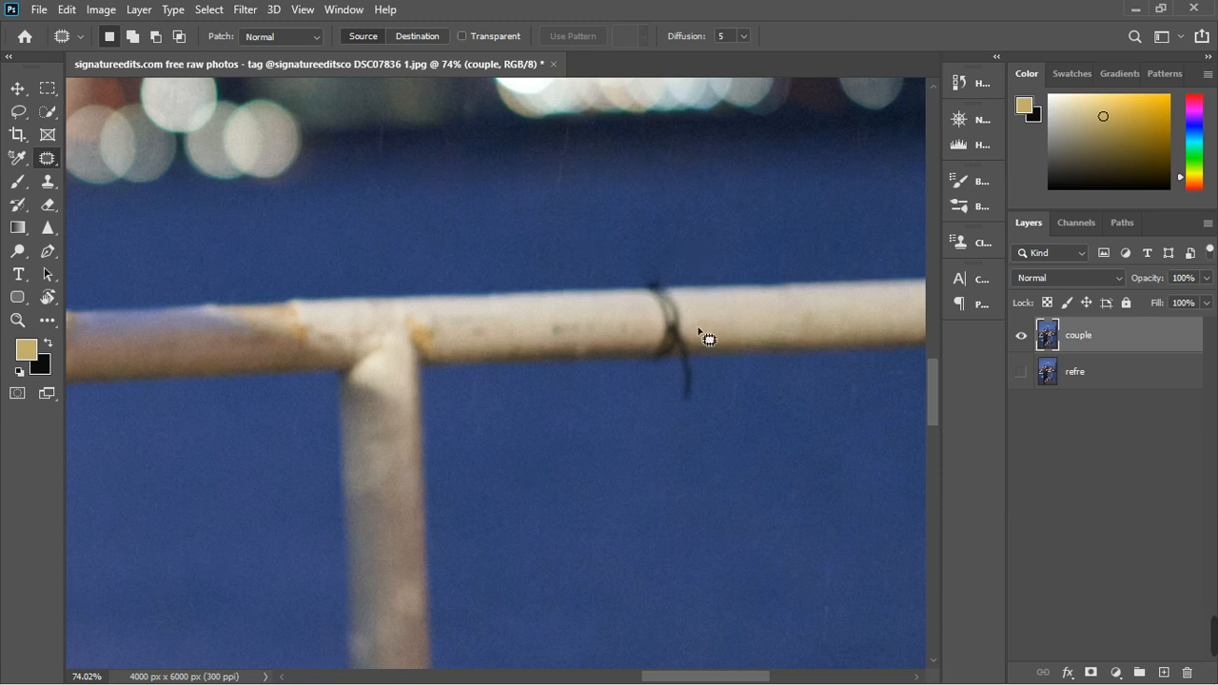
pyautogui.moveTo(657, 391)
pyautogui.mouseDown()
pyautogui.moveTo(662, 361)
pyautogui.moveTo(691, 360)
pyautogui.moveTo(708, 361)
pyautogui.moveTo(706, 411)
pyautogui.moveTo(659, 417)
pyautogui.moveTo(683, 412)
pyautogui.moveTo(686, 394)
pyautogui.moveTo(782, 397)
pyautogui.mouseUp()
pyautogui.hotkey('ctrl', 'd')
# - Patch out the dark wire knot wrapped around the top railing with clean railing beside it and clear the selection
pyautogui.moveTo(654, 290); pyautogui.dragTo(654, 290)
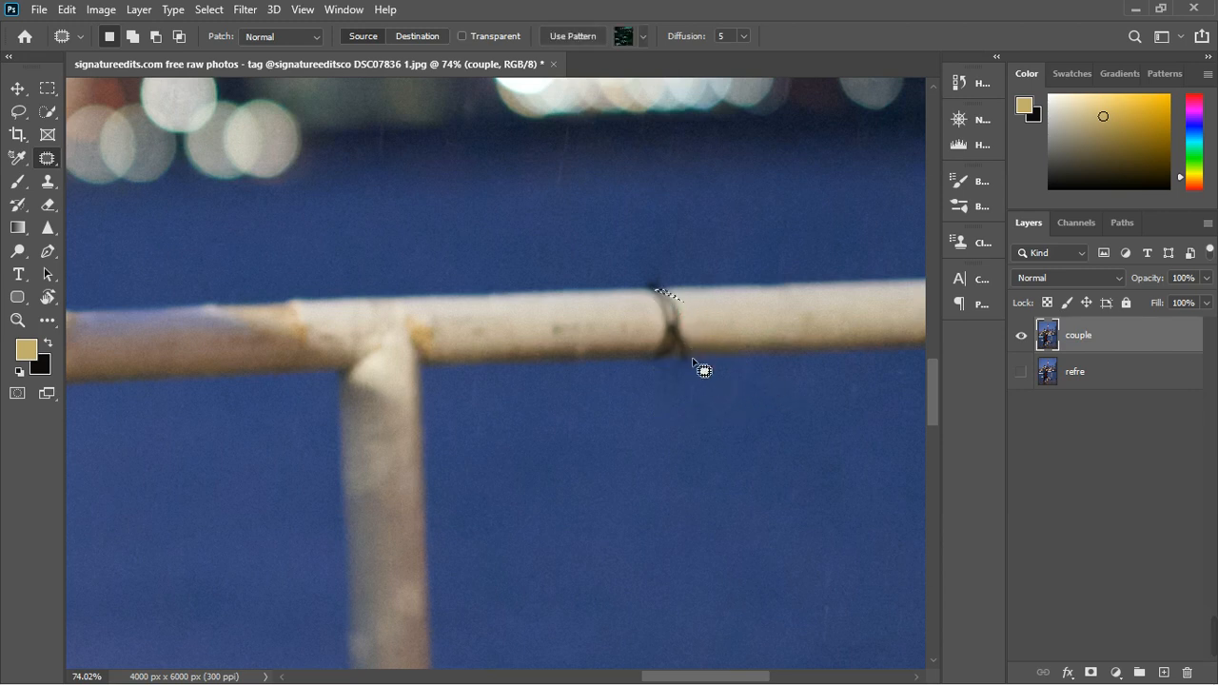
pyautogui.moveTo(690, 361)
pyautogui.mouseDown()
pyautogui.moveTo(676, 265)
pyautogui.moveTo(635, 278)
pyautogui.moveTo(629, 311)
pyautogui.moveTo(648, 393)
pyautogui.moveTo(695, 375)
pyautogui.moveTo(729, 327)
pyautogui.mouseUp()
pyautogui.hotkey('ctrl', 'd')
pyautogui.scroll(-3, 561, 389)
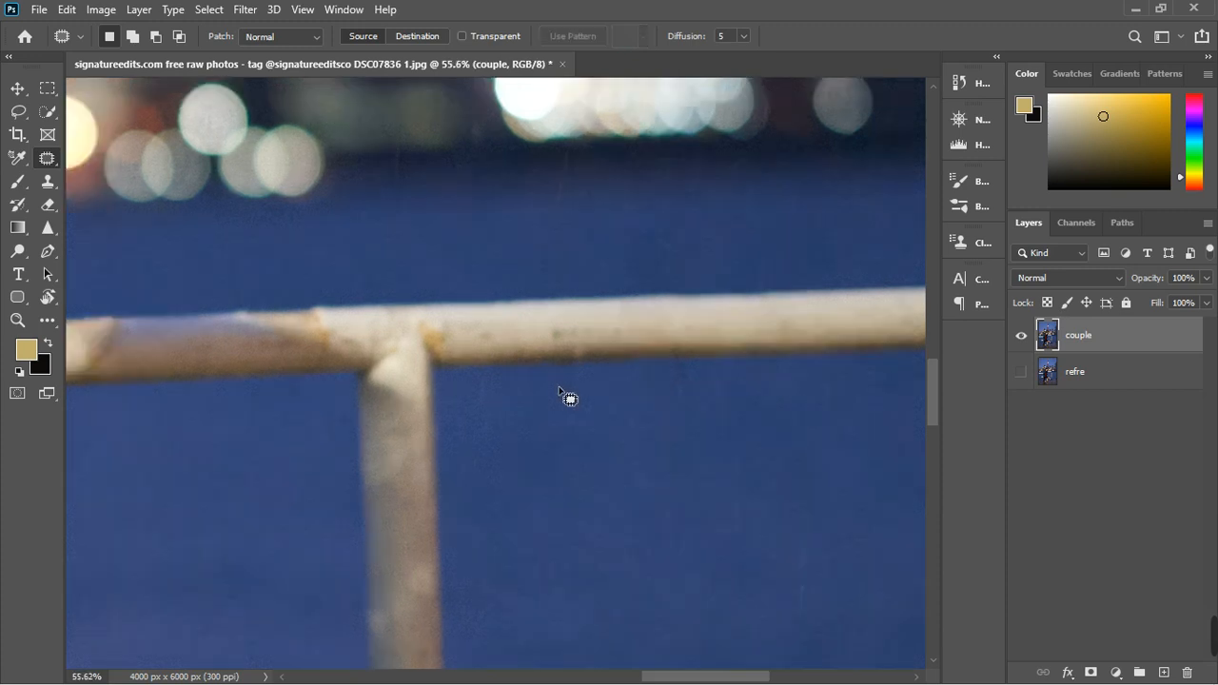
# - Patch the discoloured stretch of the top railing just before the post using clean railing beyond the post, and clear the selection
pyautogui.scroll(-3, 305, 422)
pyautogui.scroll(4, 275, 435)
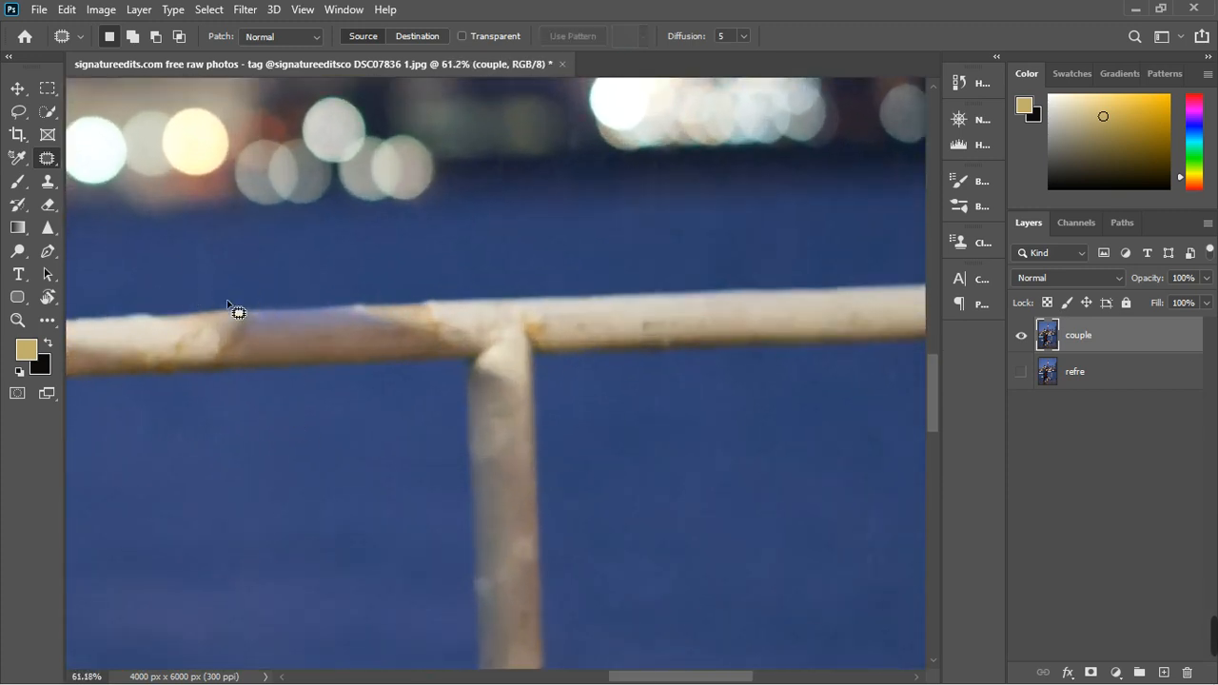
pyautogui.moveTo(284, 294); pyautogui.dragTo(418, 284)
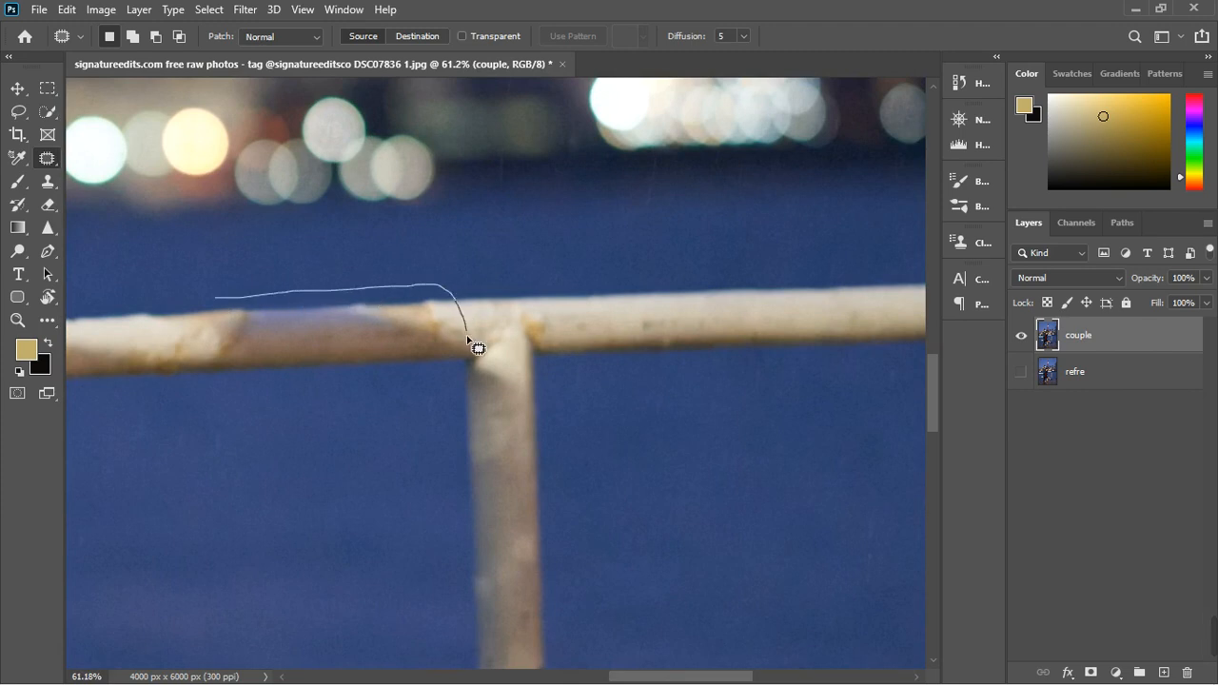
pyautogui.moveTo(467, 359); pyautogui.dragTo(212, 386)
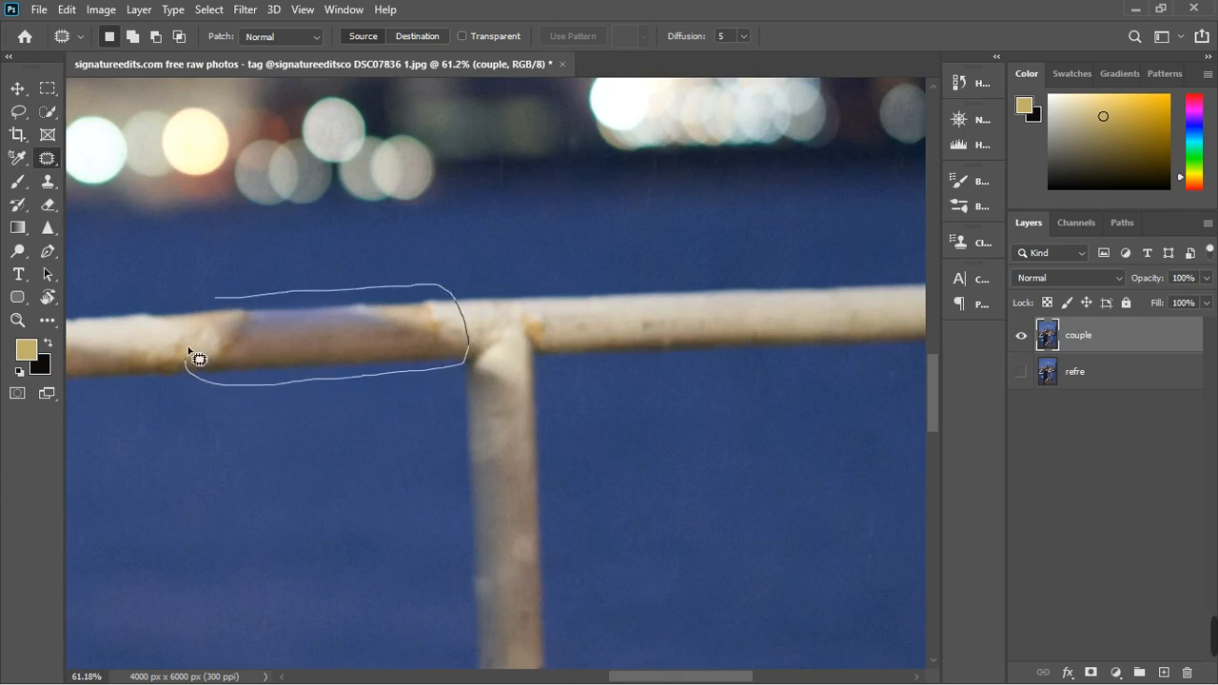
pyautogui.moveTo(220, 310); pyautogui.dragTo(219, 303)
pyautogui.scroll(-5, 245, 345)
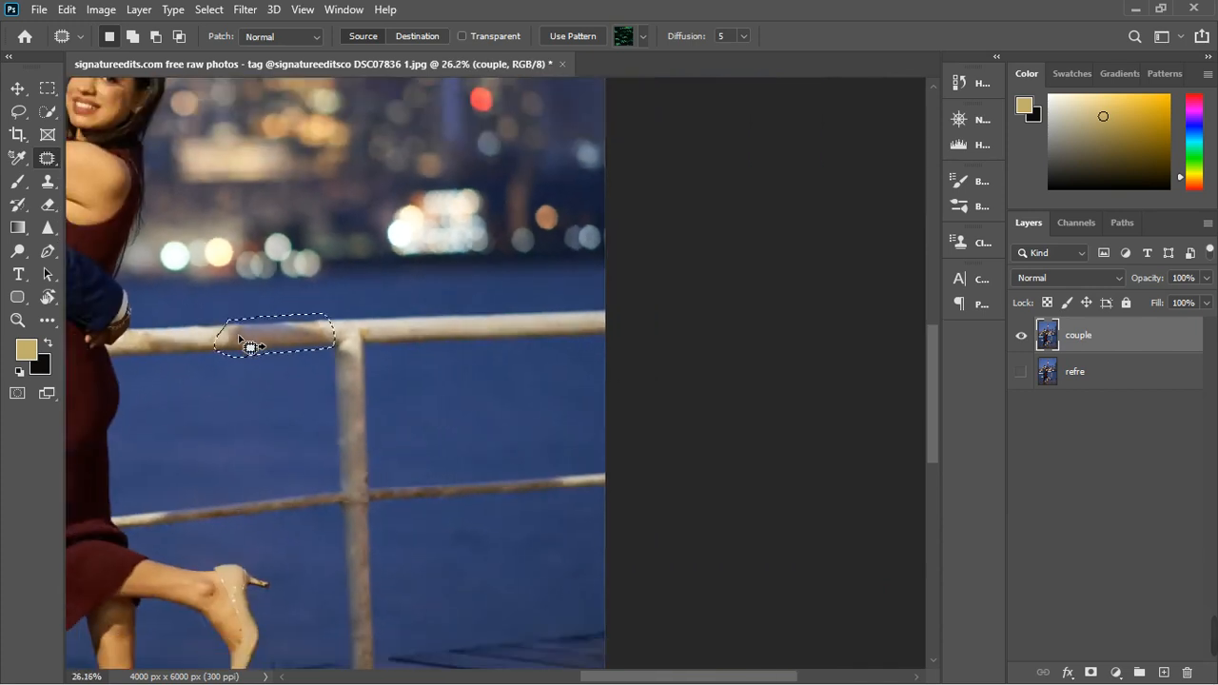
pyautogui.moveTo(269, 352); pyautogui.dragTo(380, 340)
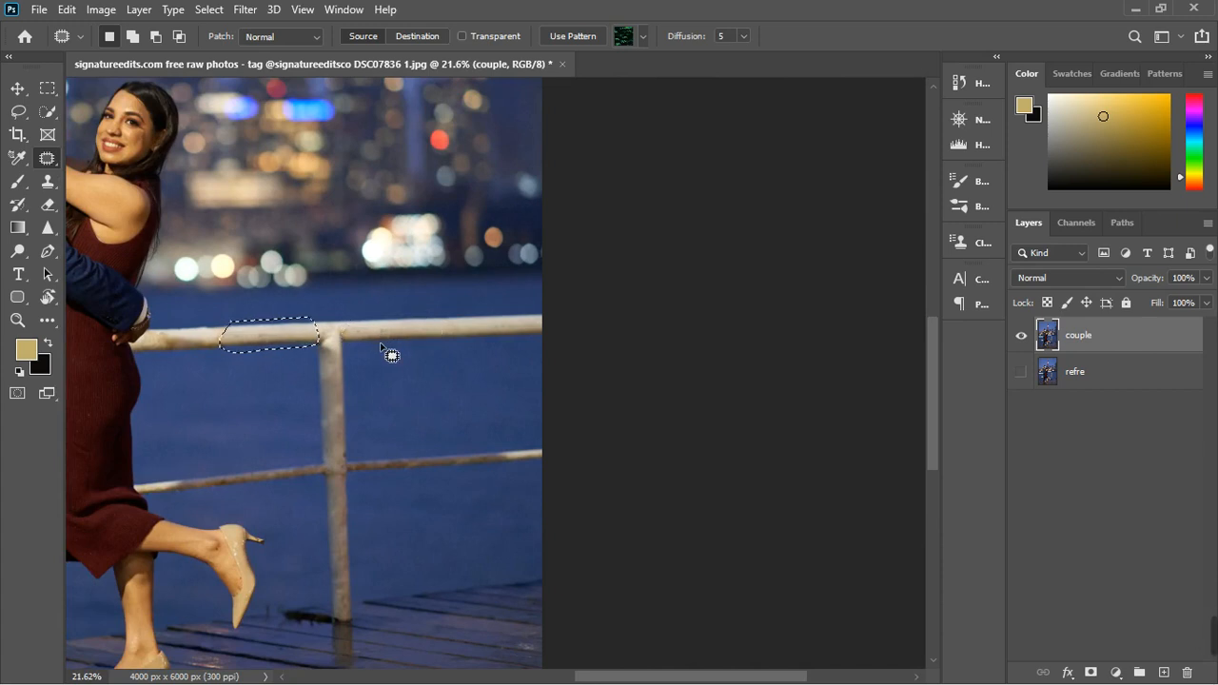
pyautogui.scroll(-2, 433, 388)
pyautogui.scroll(3, 249, 365)
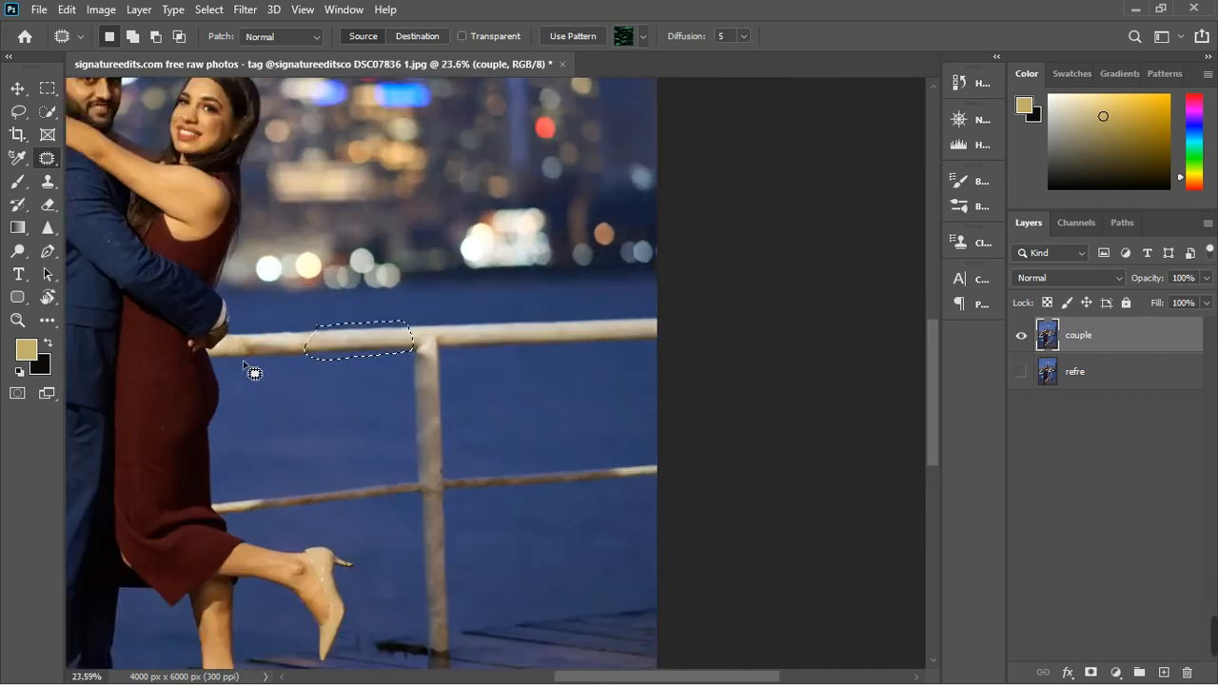
pyautogui.hotkey('ctrl', 'd')
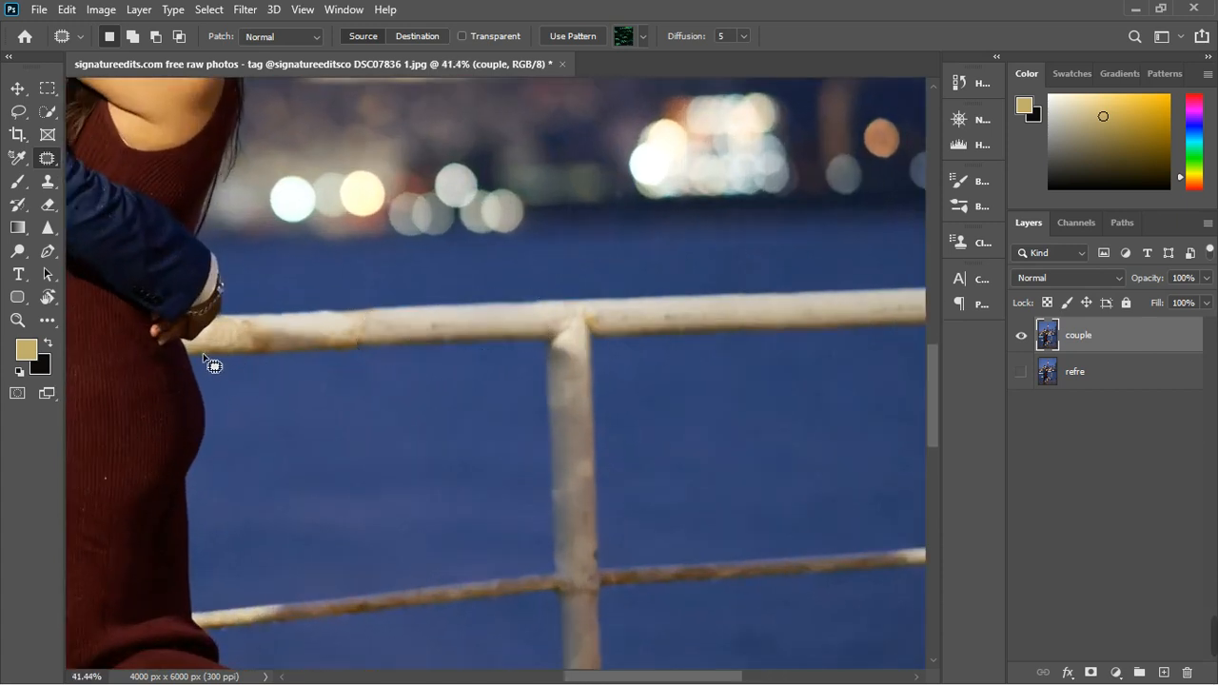
# - Patch the stained top railing beside the couple's hands with clean railing from beyond the post, and clear the selection
pyautogui.moveTo(221, 327); pyautogui.dragTo(320, 310)
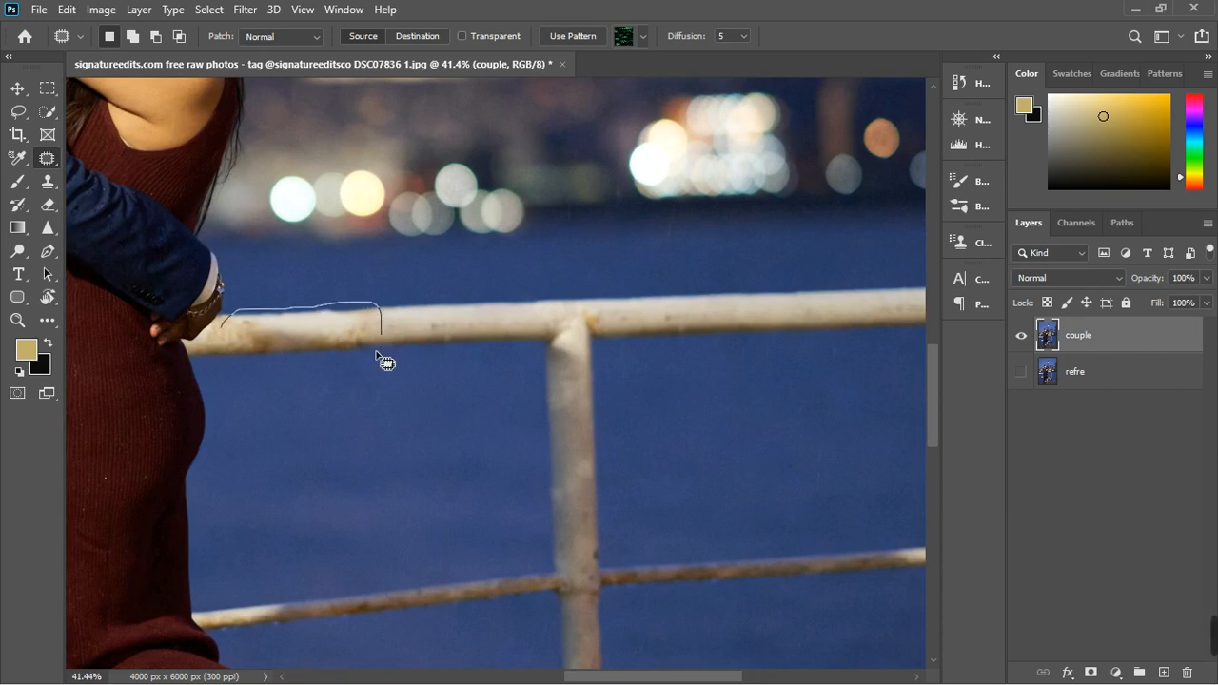
pyautogui.moveTo(377, 352)
pyautogui.mouseDown()
pyautogui.moveTo(304, 370)
pyautogui.moveTo(238, 364)
pyautogui.mouseUp()
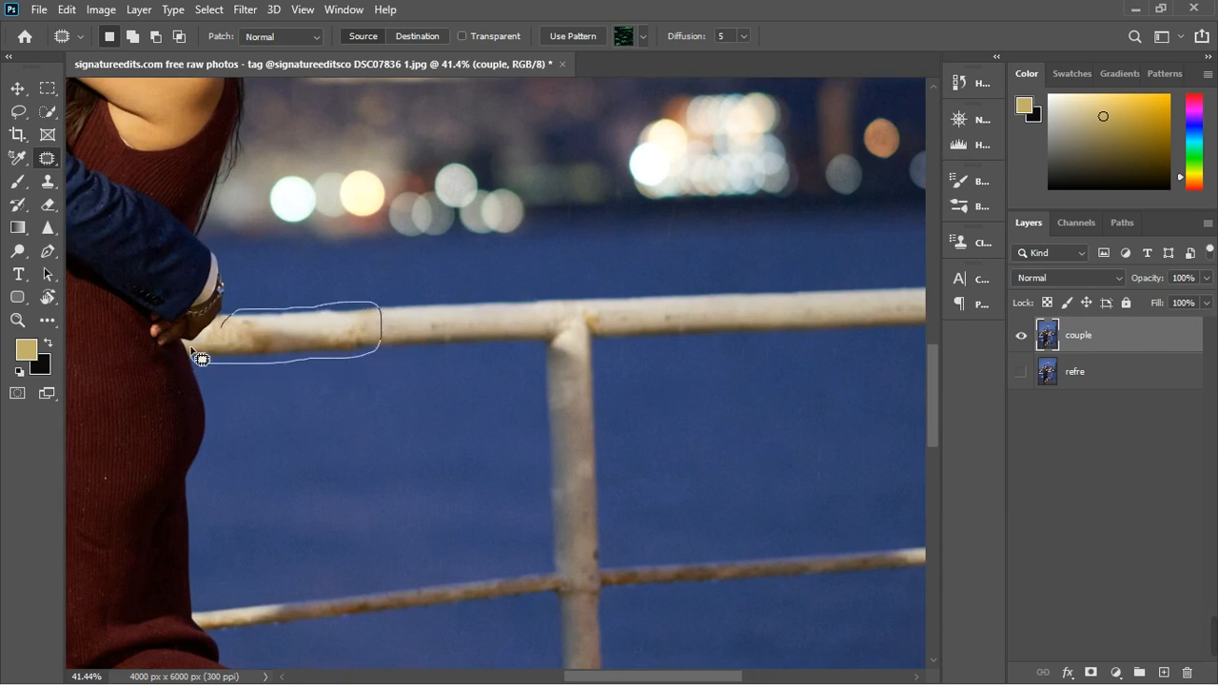
pyautogui.moveTo(231, 320); pyautogui.dragTo(228, 322)
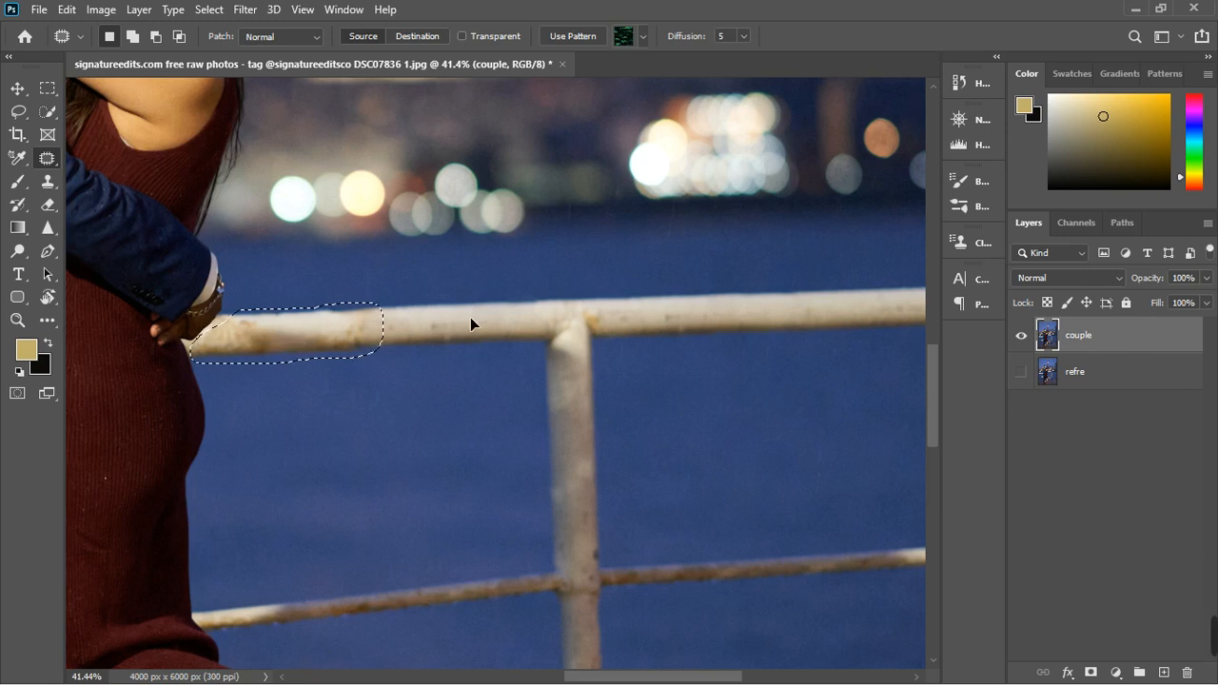
pyautogui.moveTo(343, 339); pyautogui.dragTo(712, 326)
pyautogui.hotkey('ctrl', 'd')
pyautogui.scroll(-5, 602, 381)
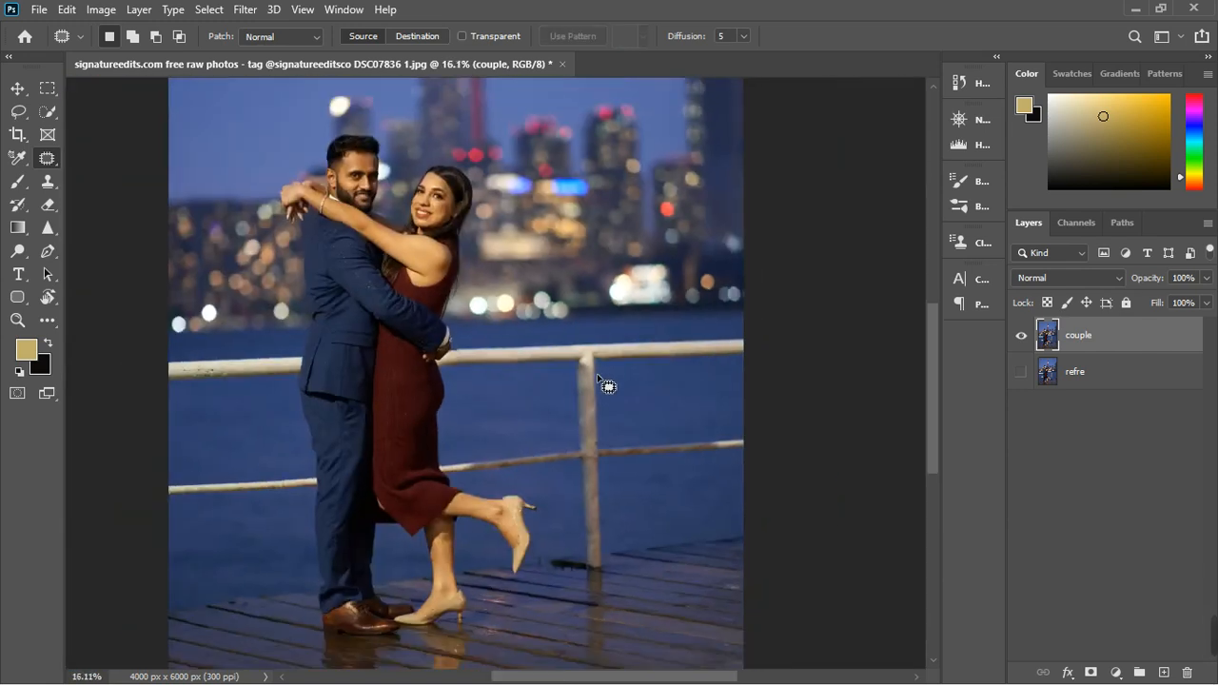
# - Patch out the dark mossy debris at the base of the railing post with clean deck boards from its other side, and deselect
pyautogui.scroll(-3, 600, 381)
pyautogui.scroll(5, 582, 573)
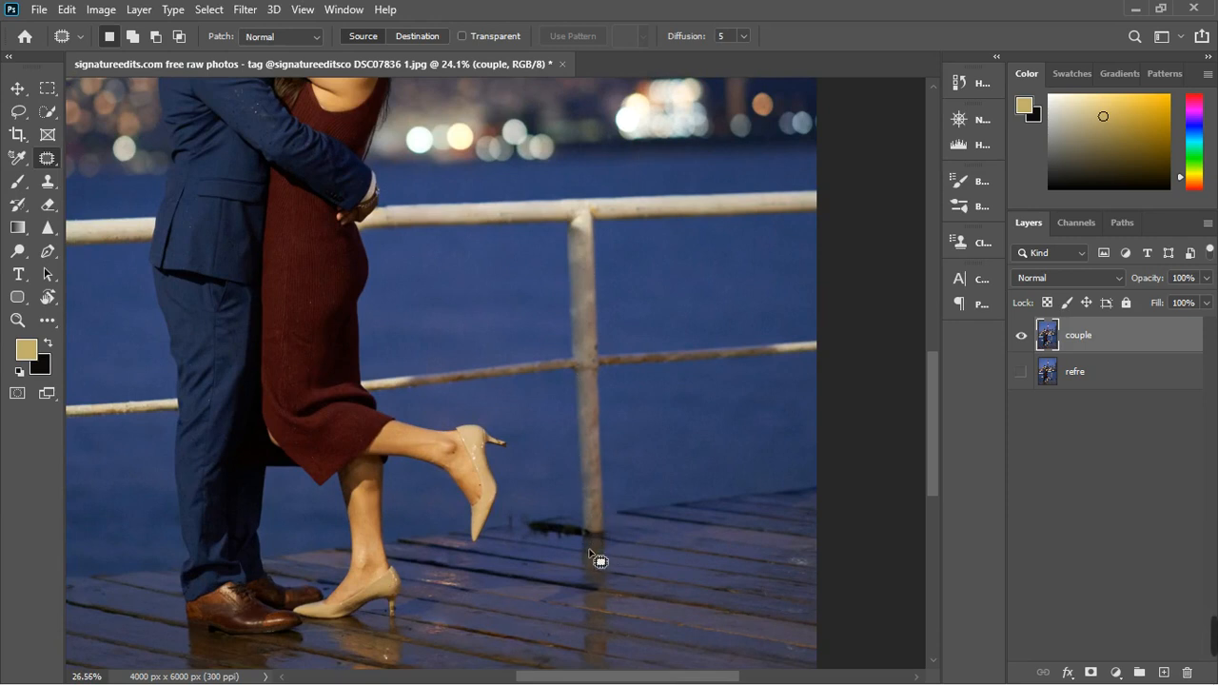
pyautogui.scroll(5, 590, 554)
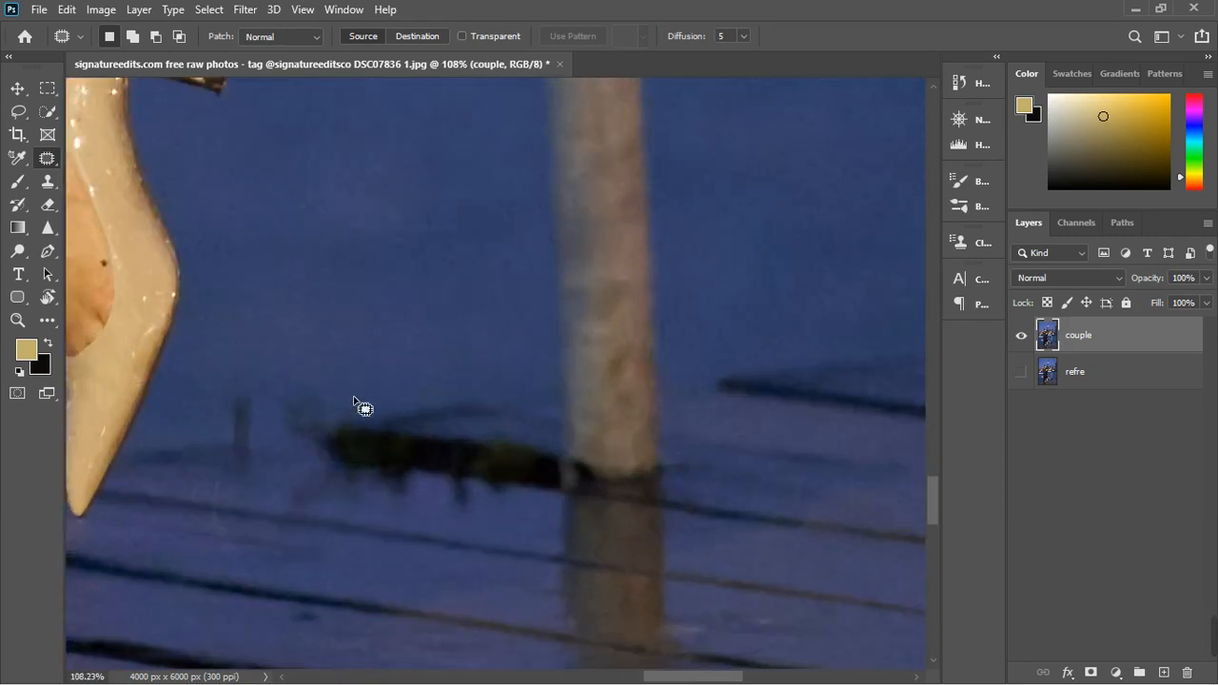
pyautogui.moveTo(353, 398)
pyautogui.mouseDown()
pyautogui.moveTo(238, 383)
pyautogui.moveTo(221, 430)
pyautogui.moveTo(455, 505)
pyautogui.moveTo(574, 506)
pyautogui.moveTo(601, 489)
pyautogui.moveTo(462, 428)
pyautogui.moveTo(338, 392)
pyautogui.mouseUp()
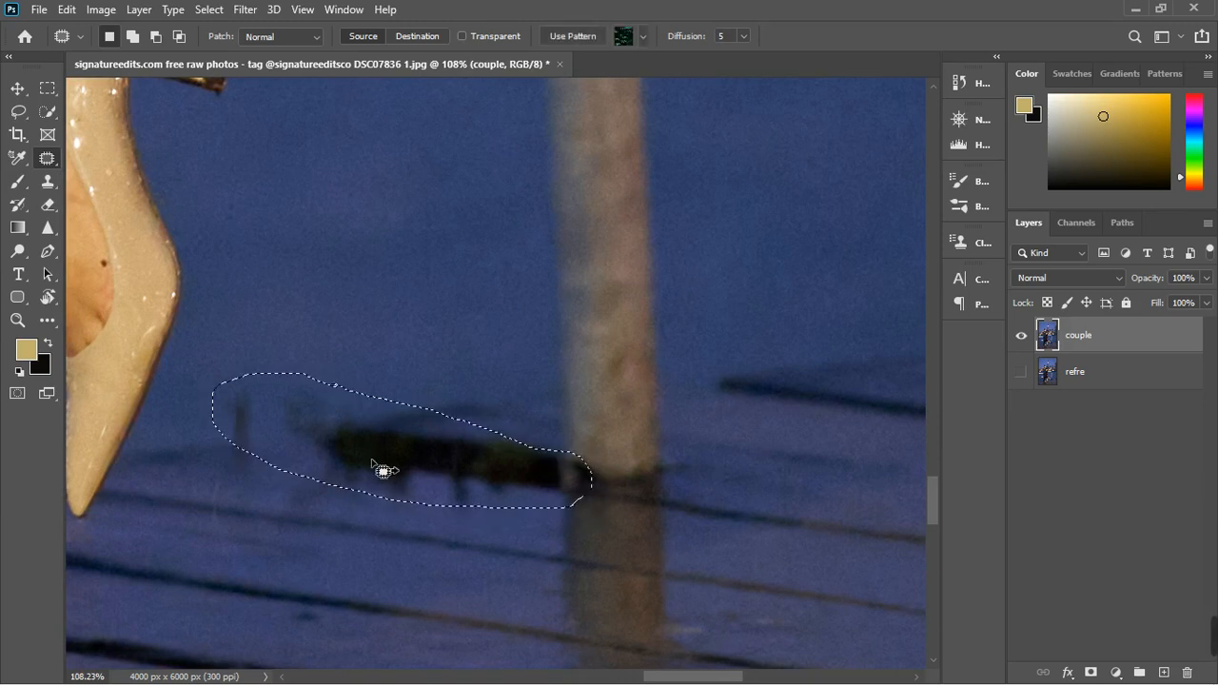
pyautogui.moveTo(380, 467); pyautogui.dragTo(829, 535)
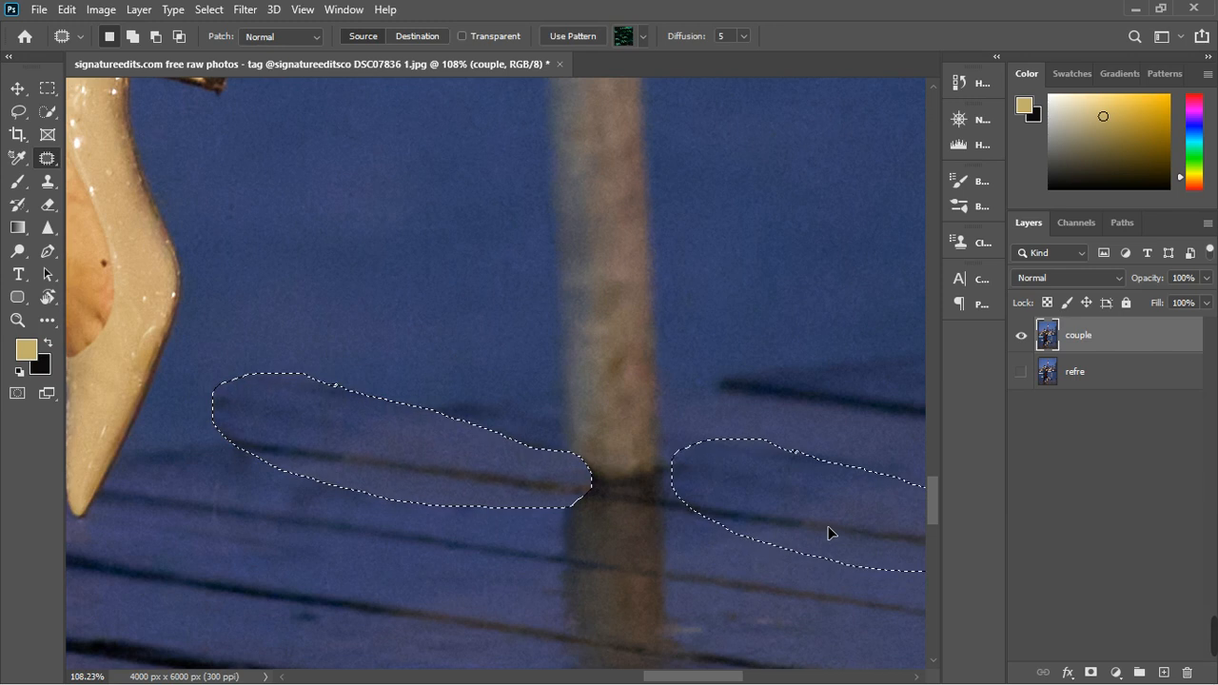
pyautogui.hotkey('ctrl', 'd')
pyautogui.scroll(-3, 370, 514)
pyautogui.scroll(-10, 369, 515)
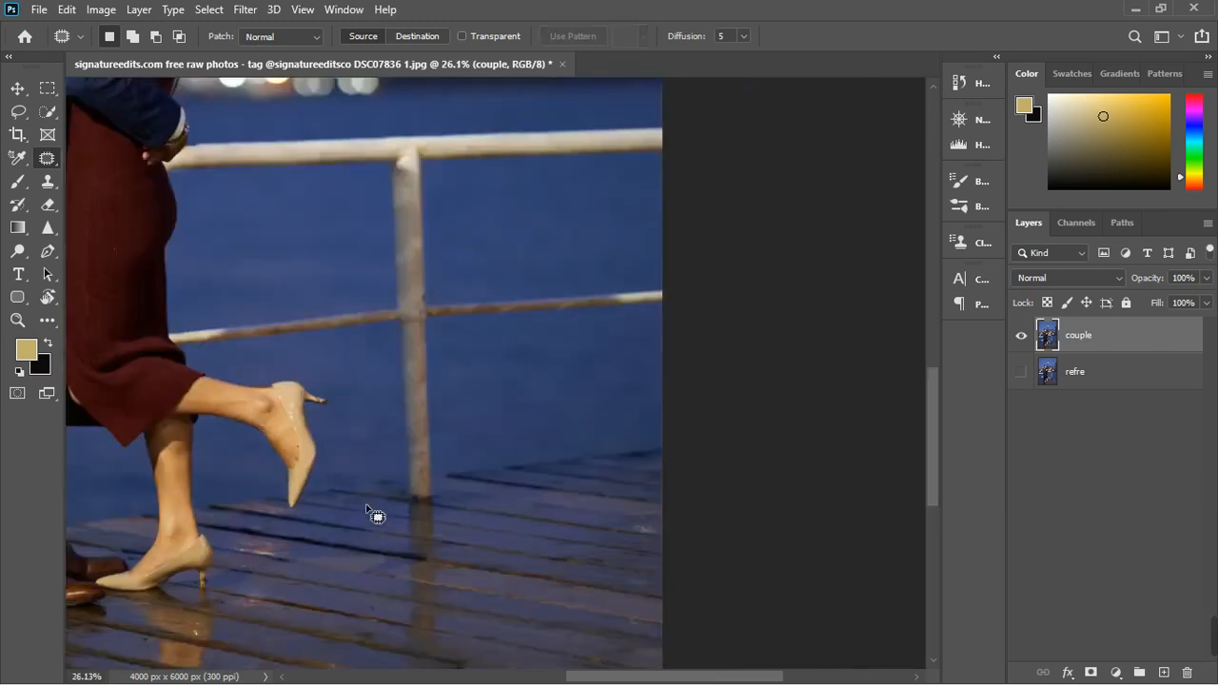
# - Patch out the faint dark marks at the deck edge between the raised heel and the railing post, and clear the selection
pyautogui.scroll(8, 374, 561)
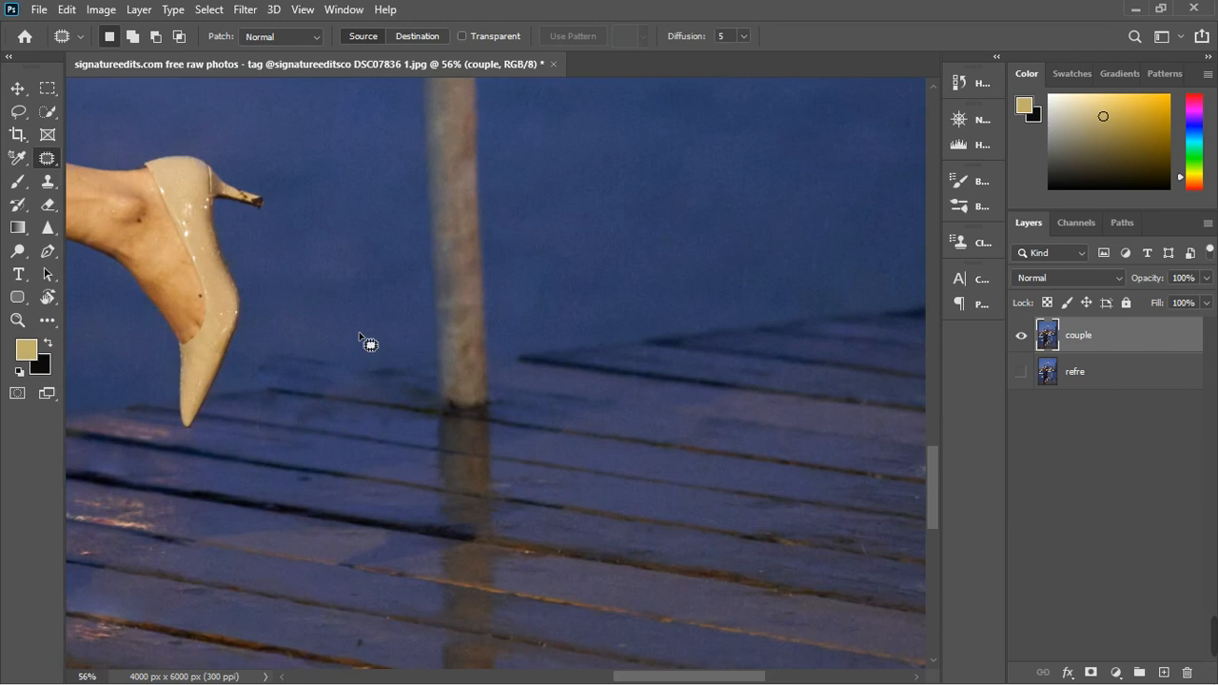
pyautogui.moveTo(358, 330)
pyautogui.mouseDown()
pyautogui.moveTo(274, 342)
pyautogui.moveTo(250, 378)
pyautogui.moveTo(294, 400)
pyautogui.moveTo(362, 363)
pyautogui.moveTo(367, 343)
pyautogui.moveTo(247, 365)
pyautogui.moveTo(279, 382)
pyautogui.moveTo(344, 371)
pyautogui.moveTo(353, 337)
pyautogui.moveTo(345, 343)
pyautogui.mouseUp()
pyautogui.click(321, 359)
pyautogui.moveTo(250, 361)
pyautogui.mouseDown()
pyautogui.moveTo(360, 335)
pyautogui.moveTo(364, 370)
pyautogui.moveTo(282, 392)
pyautogui.moveTo(244, 388)
pyautogui.moveTo(251, 361)
pyautogui.mouseUp()
pyautogui.hotkey('ctrl', 'd')
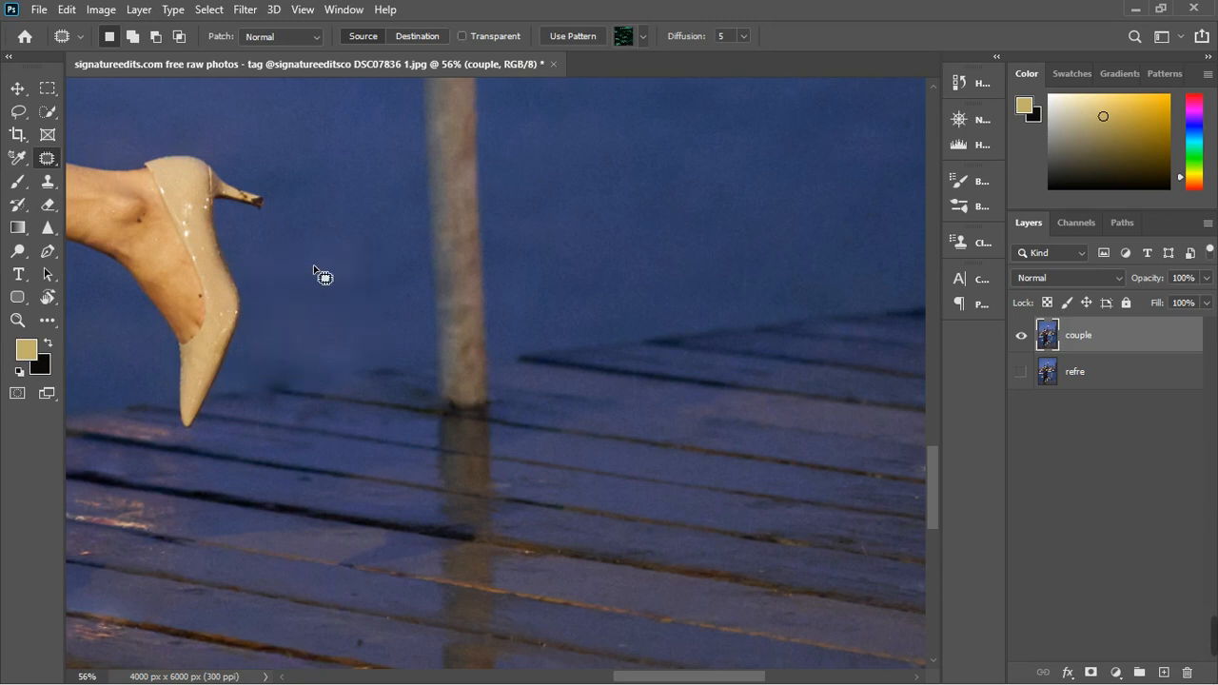
# - Show the refre layer and toggle the couple layer's visibility to compare the retouch with the original, leaving both layers visible
pyautogui.scroll(-5, 503, 429)
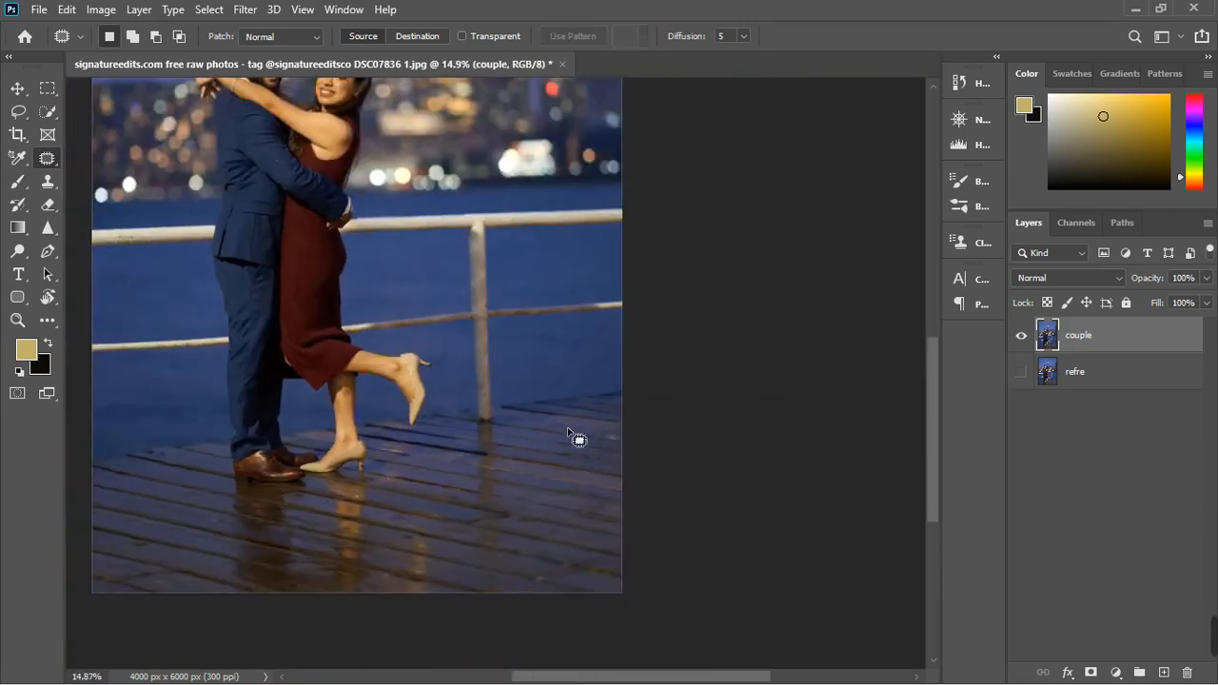
pyautogui.scroll(1, 599, 443)
pyautogui.scroll(1, 606, 448)
pyautogui.scroll(-3, 609, 468)
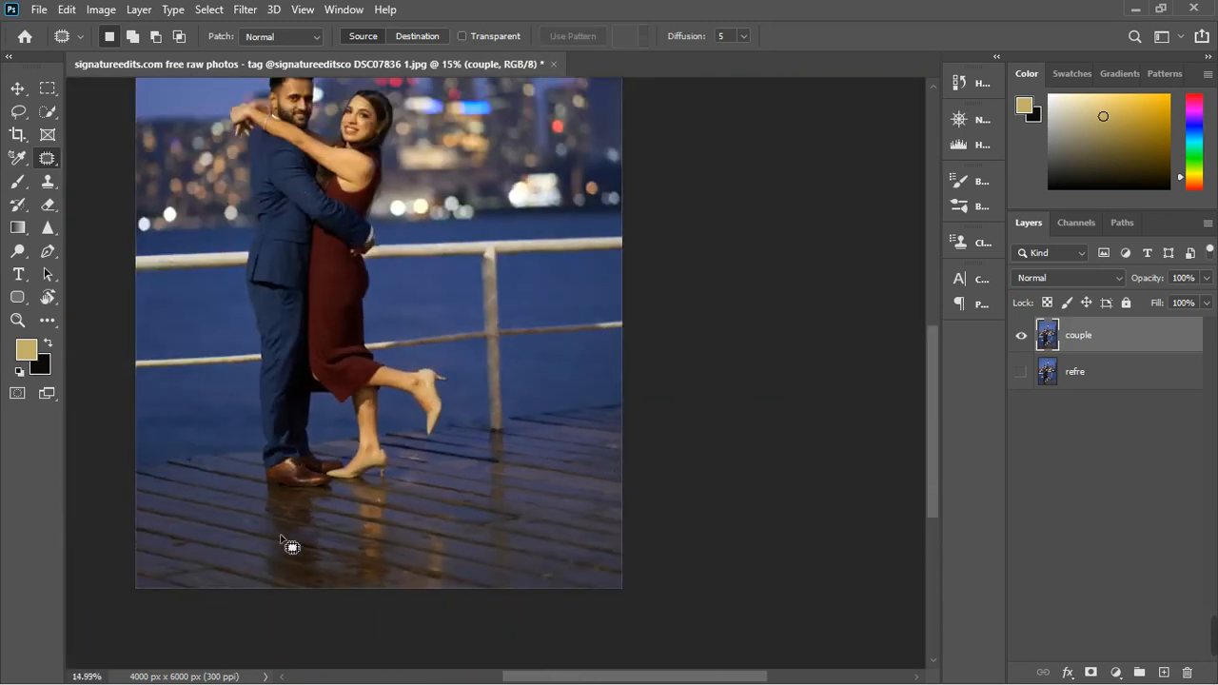
pyautogui.scroll(2, 597, 483)
pyautogui.click(1021, 335)
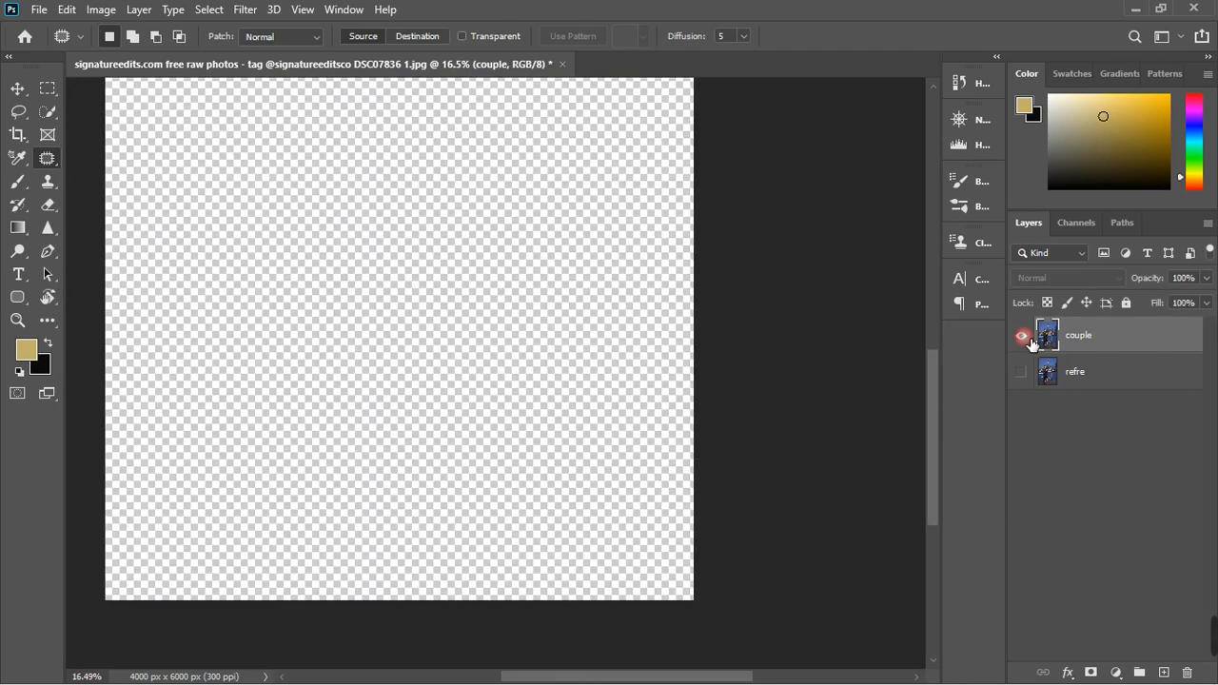
pyautogui.click(1021, 336)
pyautogui.click(1021, 372)
pyautogui.click(1021, 336)
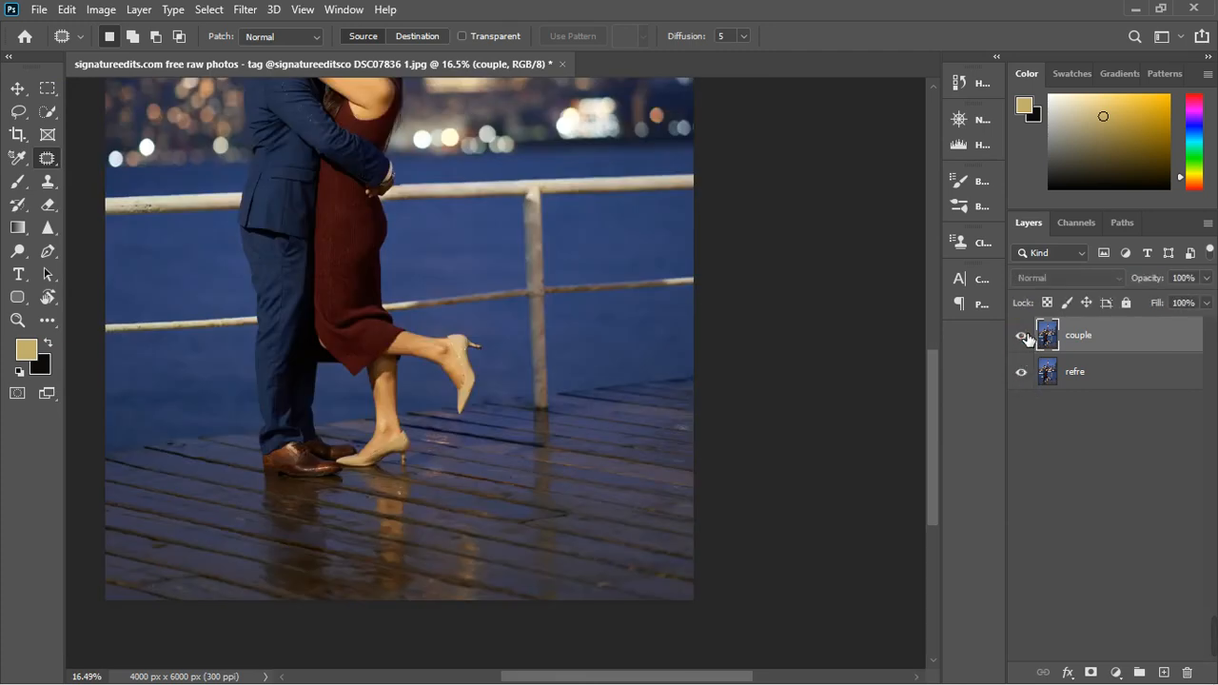
pyautogui.click(1025, 339)
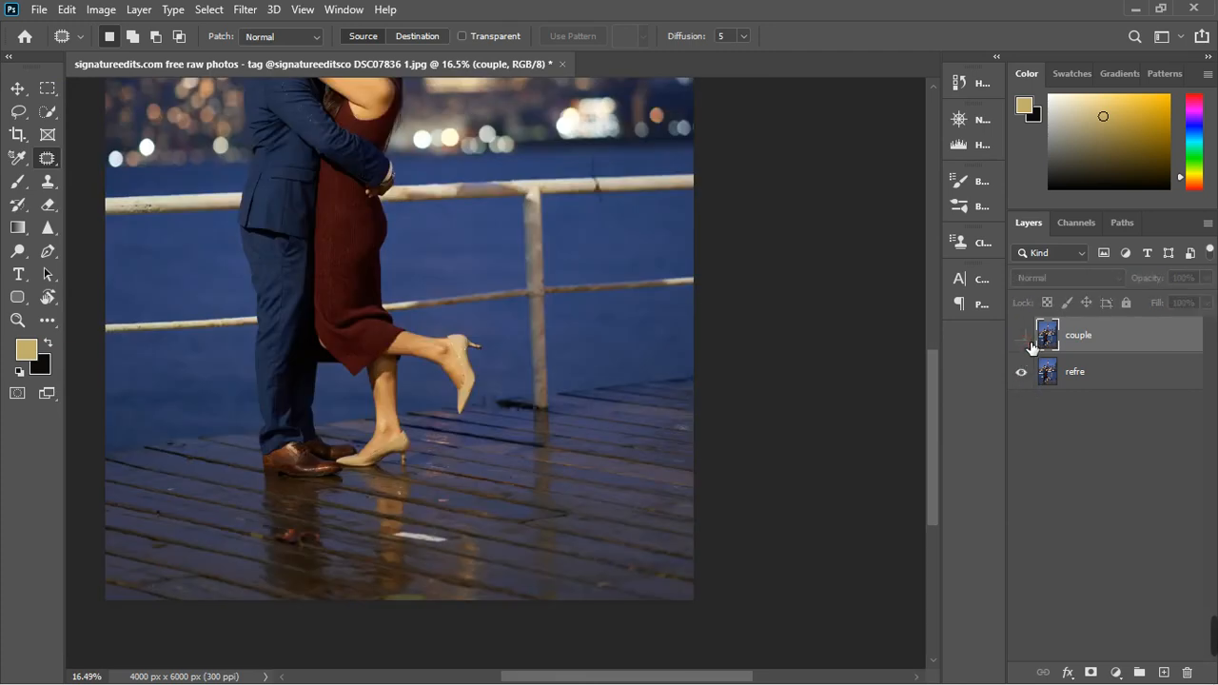
pyautogui.click(1024, 338)
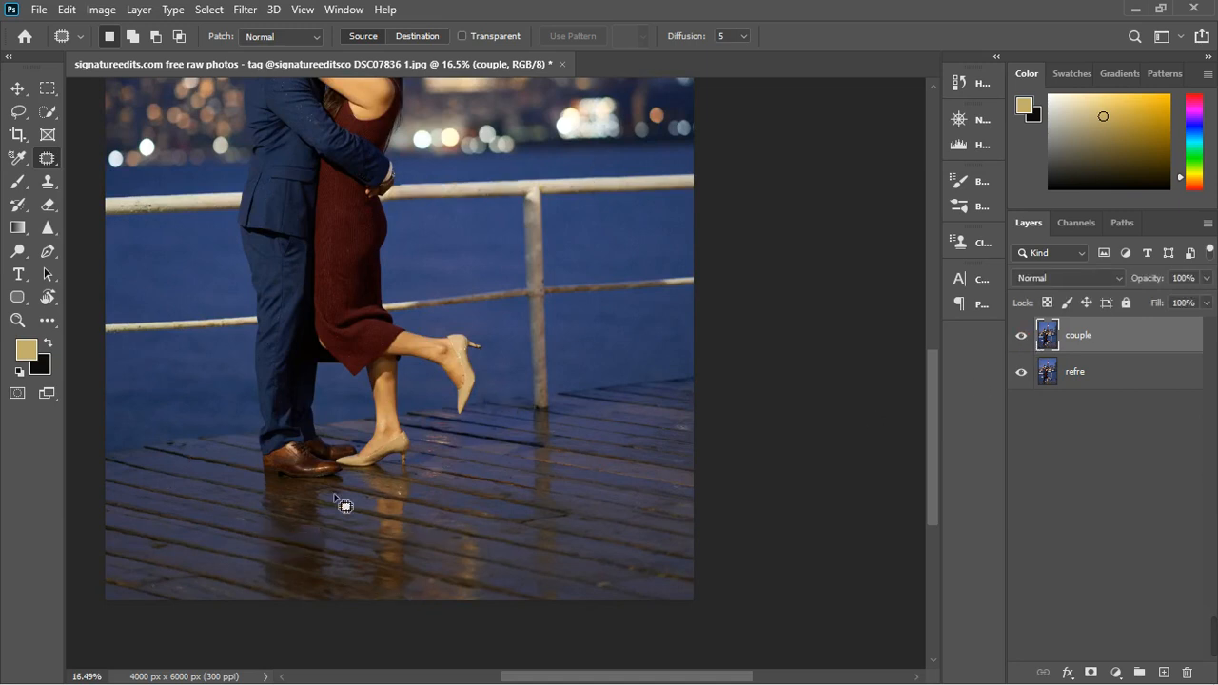
# - Patch out the small dark debris on the deck's far edge beside the man's shoes with clean deck texture, and clear the selection
pyautogui.scroll(-2, 198, 521)
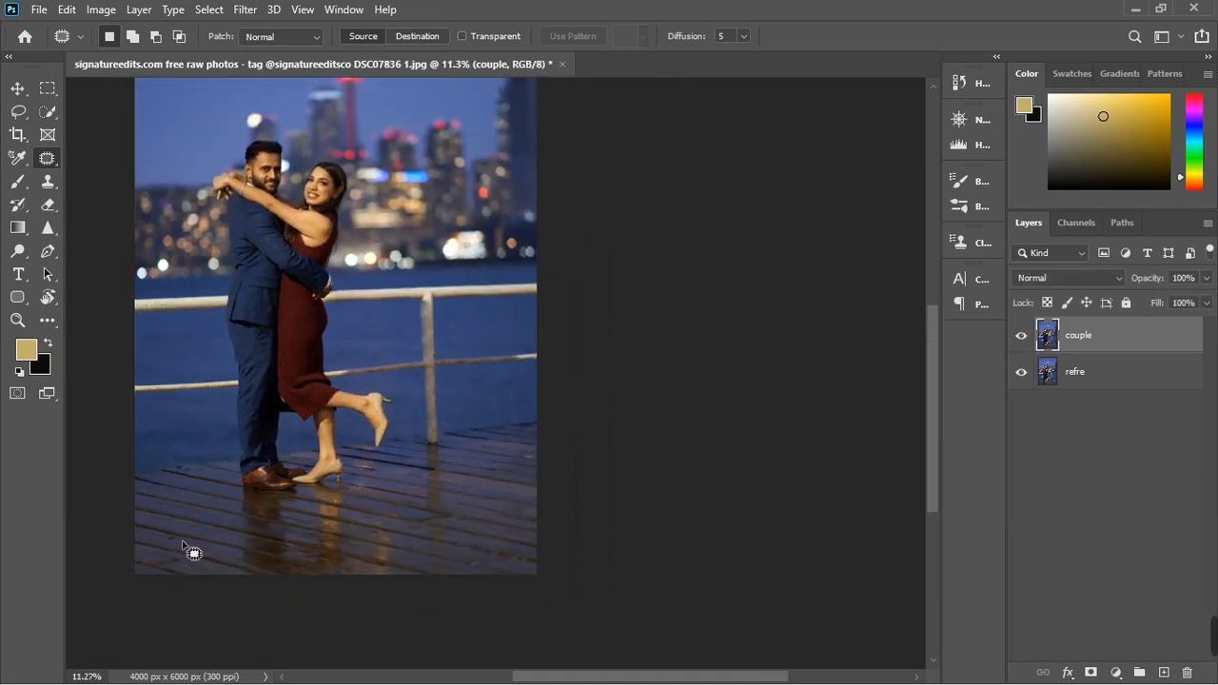
pyautogui.scroll(8, 190, 552)
pyautogui.scroll(1, 180, 563)
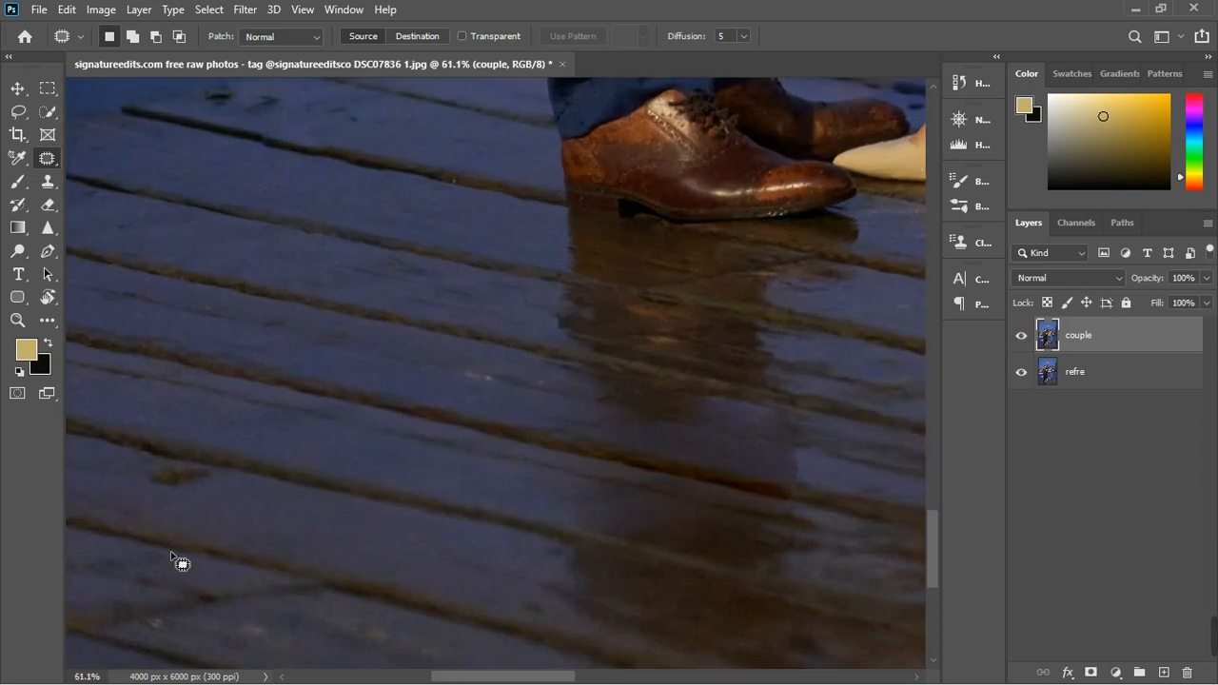
pyautogui.scroll(-2, 229, 525)
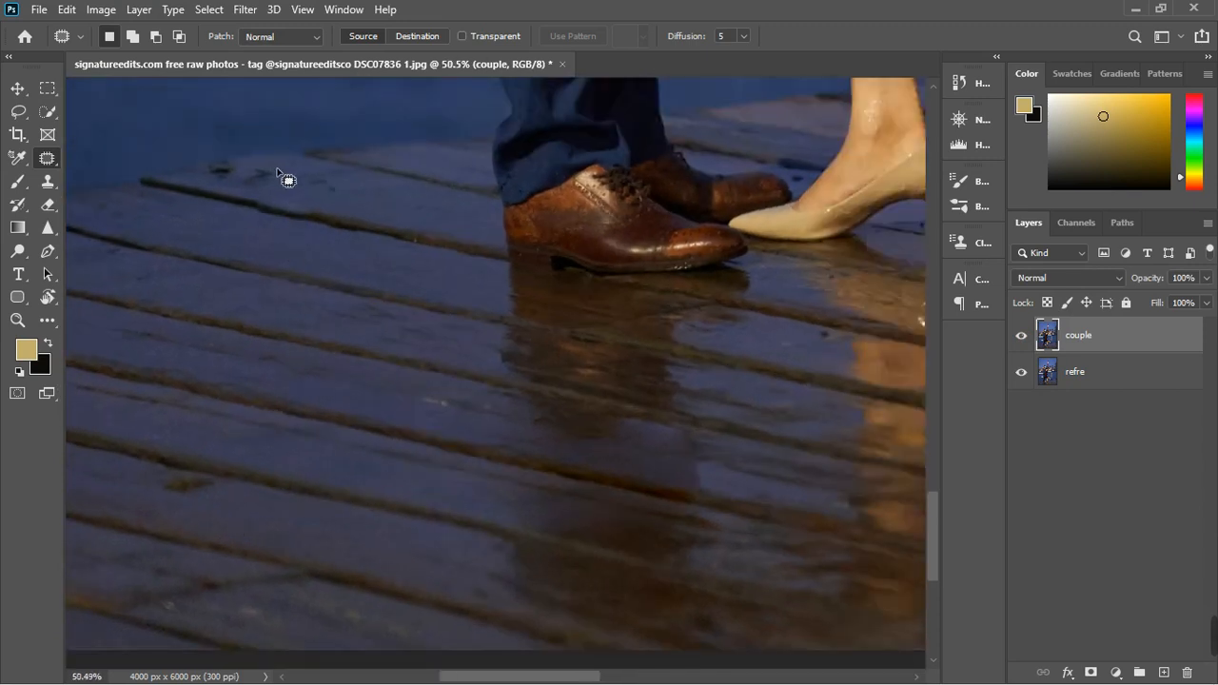
pyautogui.moveTo(295, 175)
pyautogui.mouseDown()
pyautogui.moveTo(222, 175)
pyautogui.moveTo(227, 189)
pyautogui.moveTo(285, 181)
pyautogui.mouseUp()
pyautogui.moveTo(254, 185)
pyautogui.mouseDown()
pyautogui.moveTo(340, 192)
pyautogui.moveTo(267, 165)
pyautogui.moveTo(200, 175)
pyautogui.mouseUp()
pyautogui.click(306, 189)
pyautogui.click(207, 178)
pyautogui.moveTo(199, 173)
pyautogui.mouseDown()
pyautogui.moveTo(230, 157)
pyautogui.moveTo(286, 168)
pyautogui.moveTo(277, 187)
pyautogui.moveTo(233, 193)
pyautogui.moveTo(196, 179)
pyautogui.mouseUp()
pyautogui.moveTo(296, 176); pyautogui.dragTo(374, 197)
pyautogui.click(406, 230)
pyautogui.scroll(-6, 417, 241)
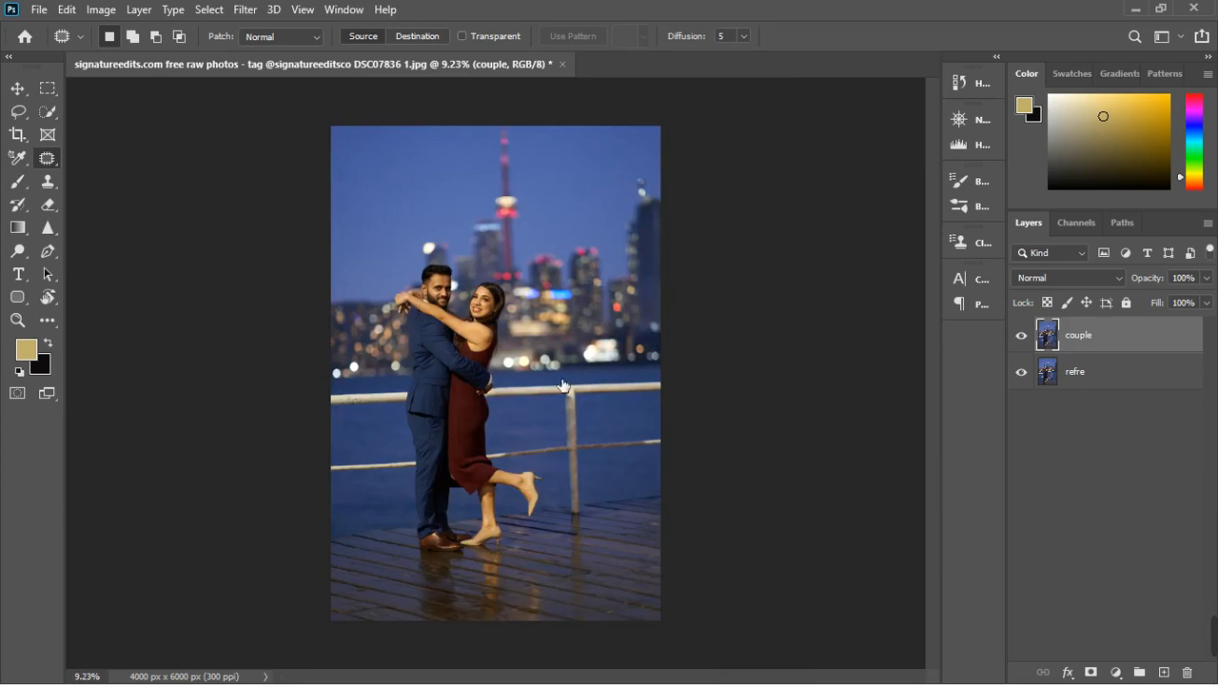
# - Add a Curves adjustment layer above the couple layer and brighten the RGB midtones with a point at input 115, output 146
pyautogui.doubleClick(1154, 345)
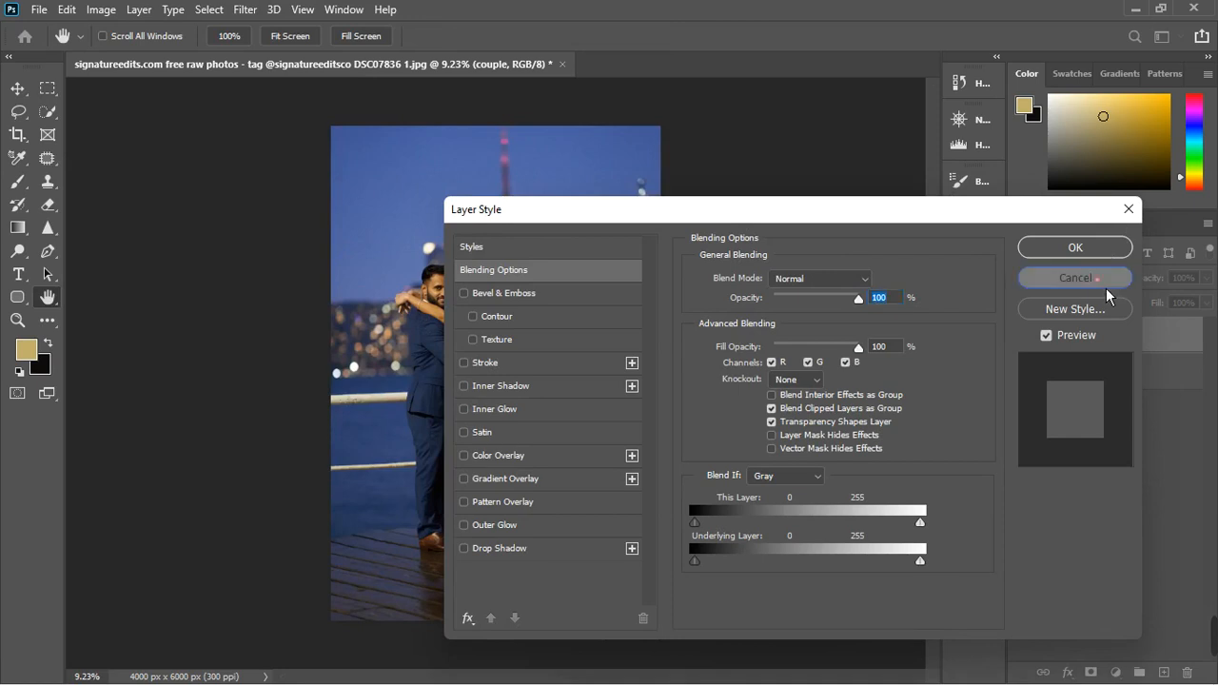
pyautogui.click(1076, 278)
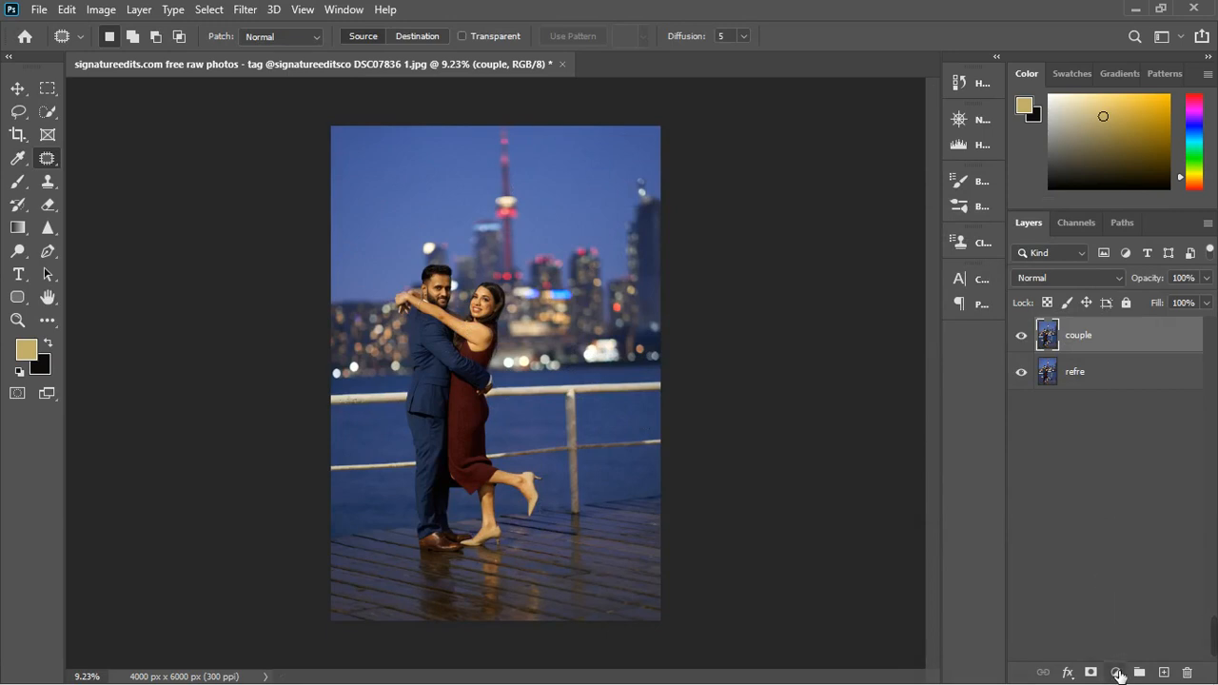
pyautogui.click(1121, 673)
pyautogui.click(1117, 672)
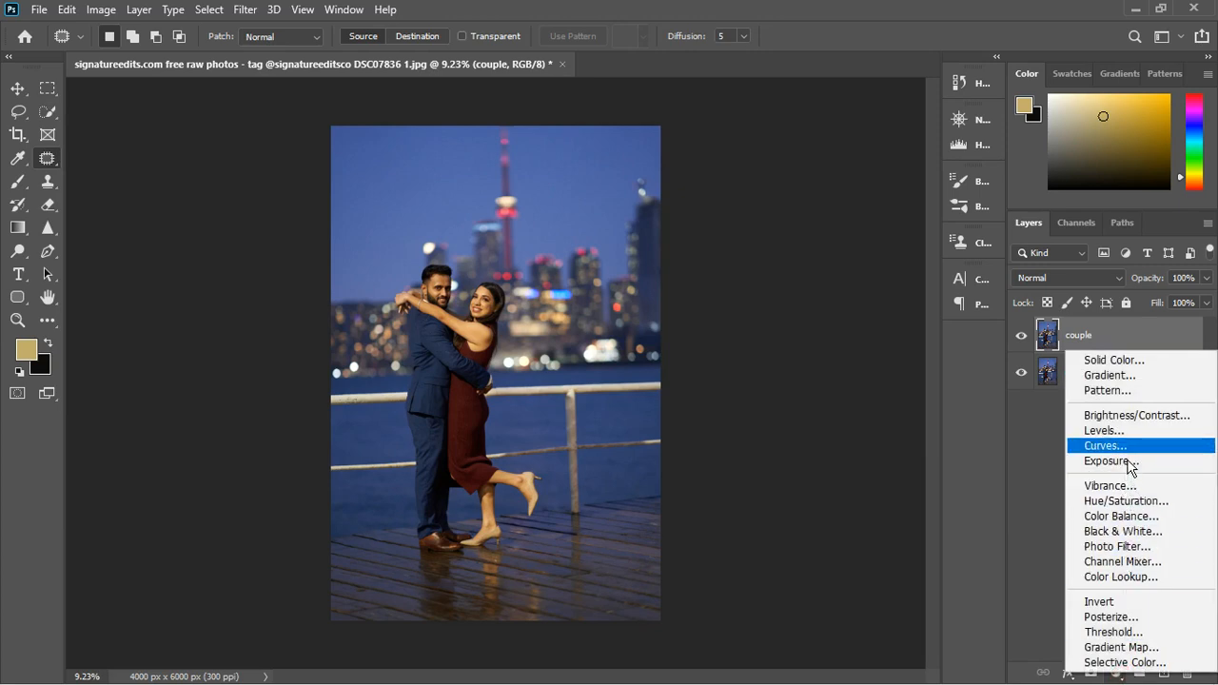
pyautogui.click(1126, 447)
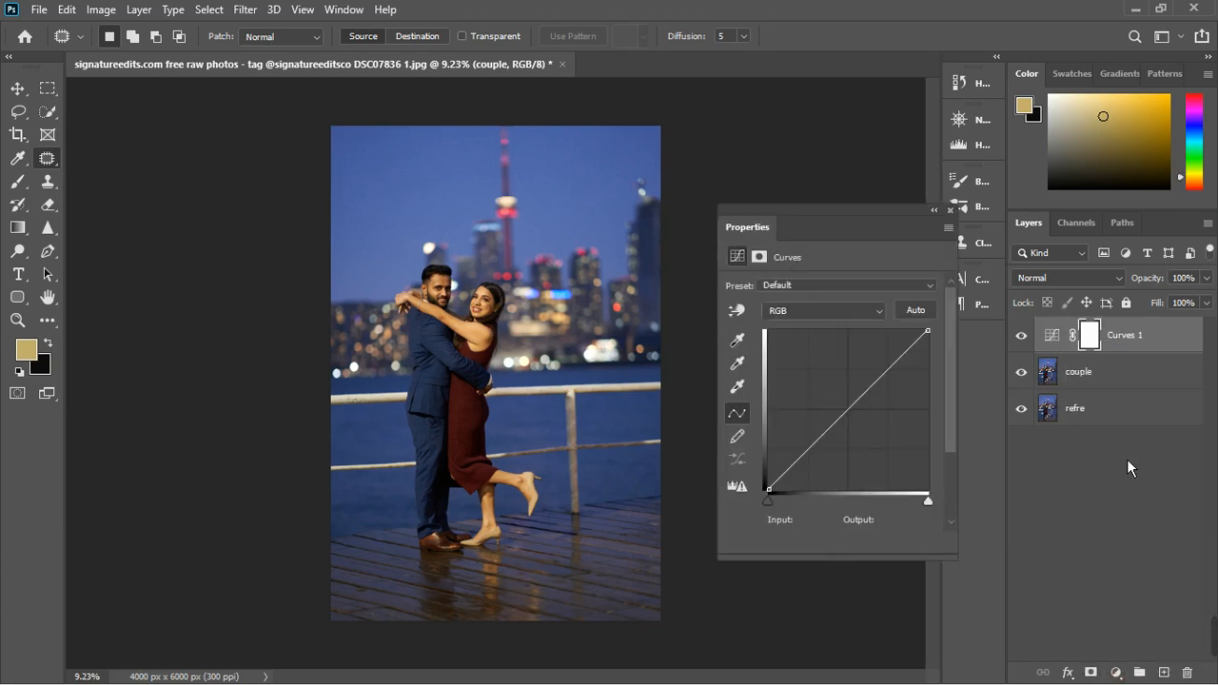
pyautogui.click(1127, 459)
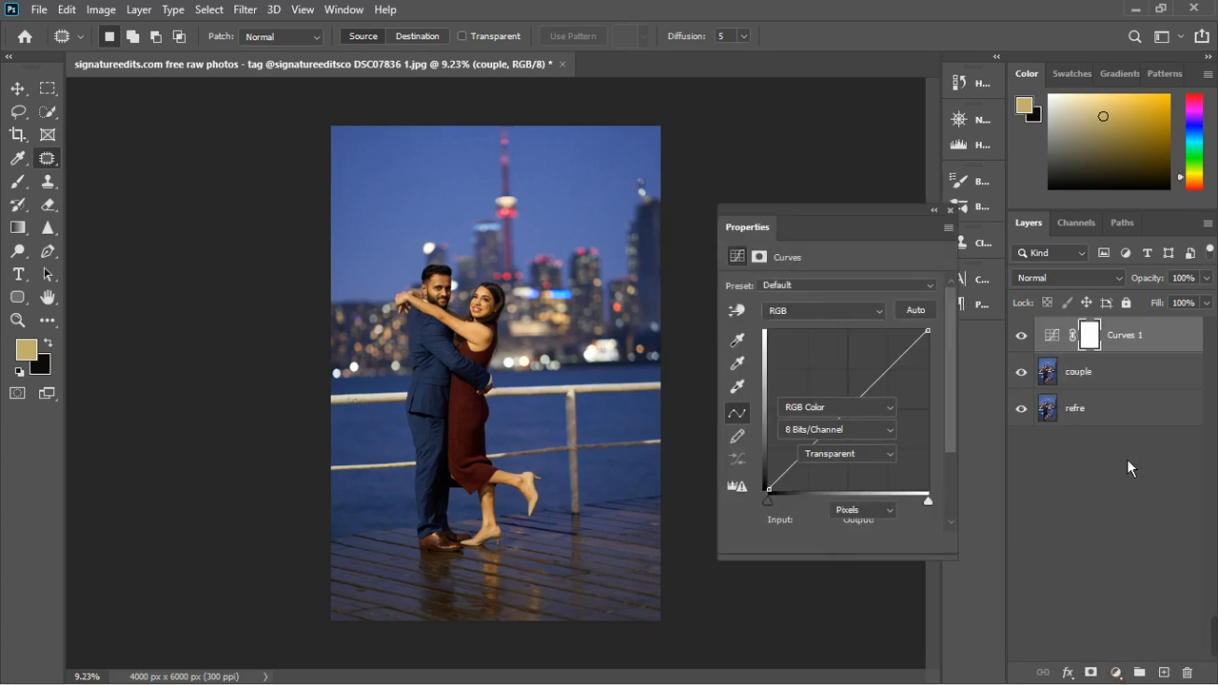
pyautogui.click(1054, 341)
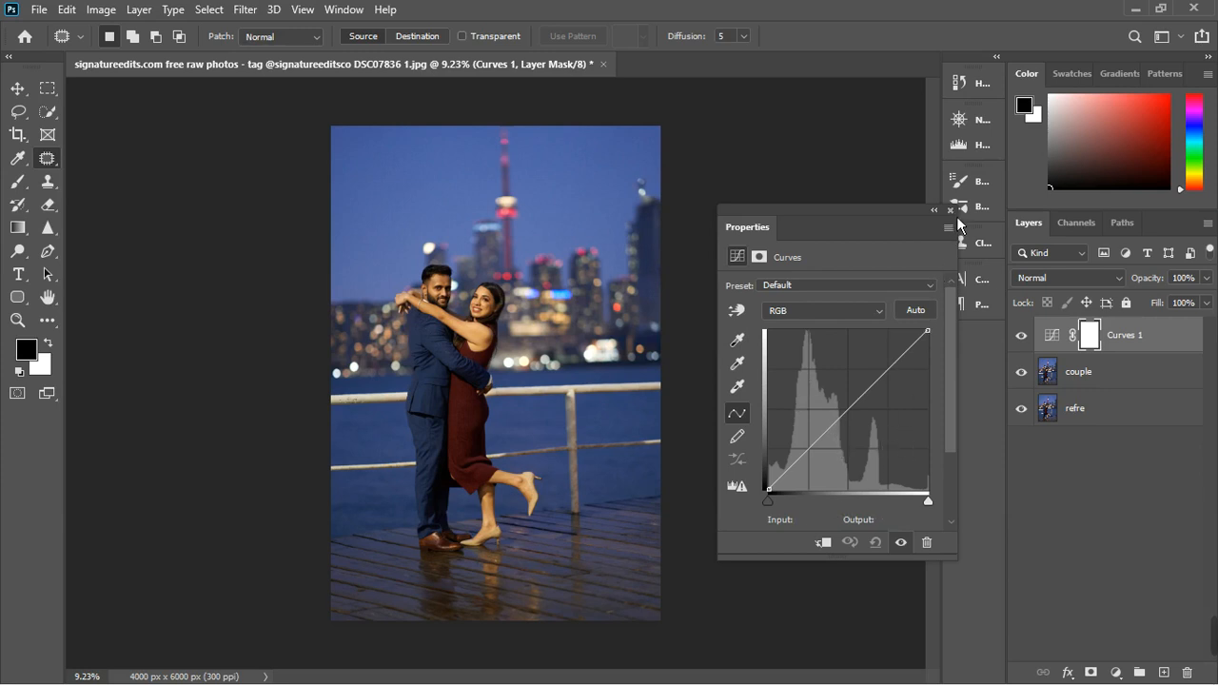
pyautogui.moveTo(851, 413); pyautogui.dragTo(847, 406)
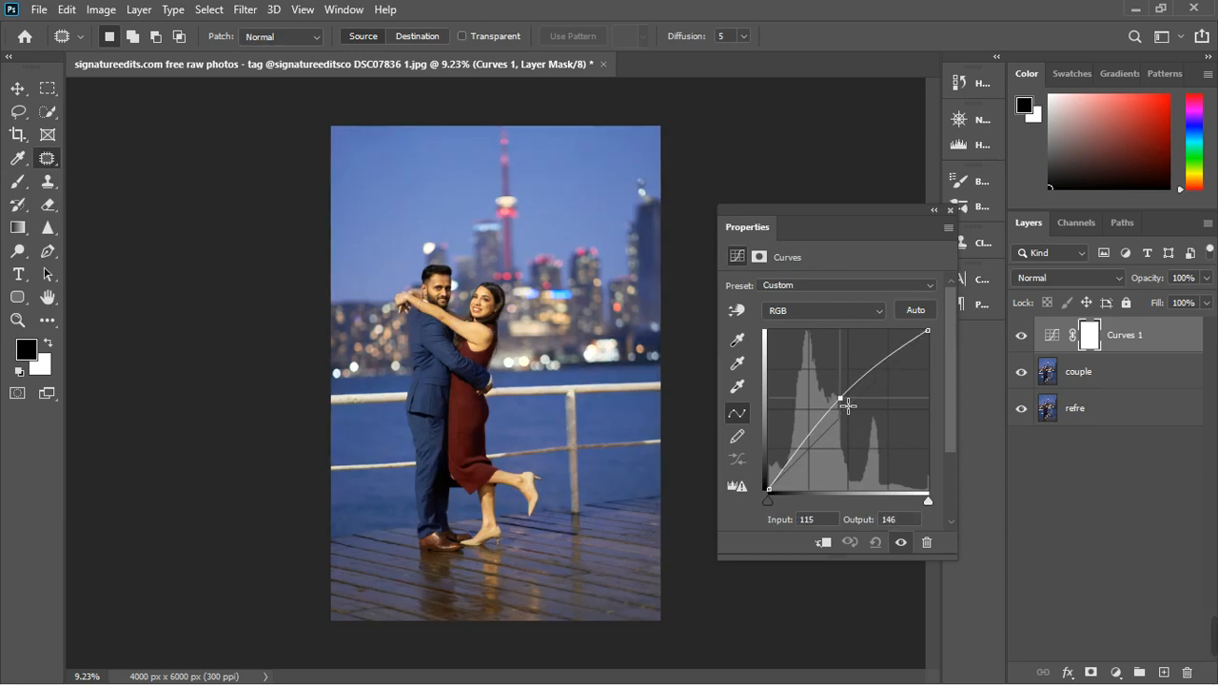
# - Move the Curves midtone point to input 135, output 135, and delete the Curves adjustment layer
pyautogui.moveTo(848, 407); pyautogui.dragTo(860, 414)
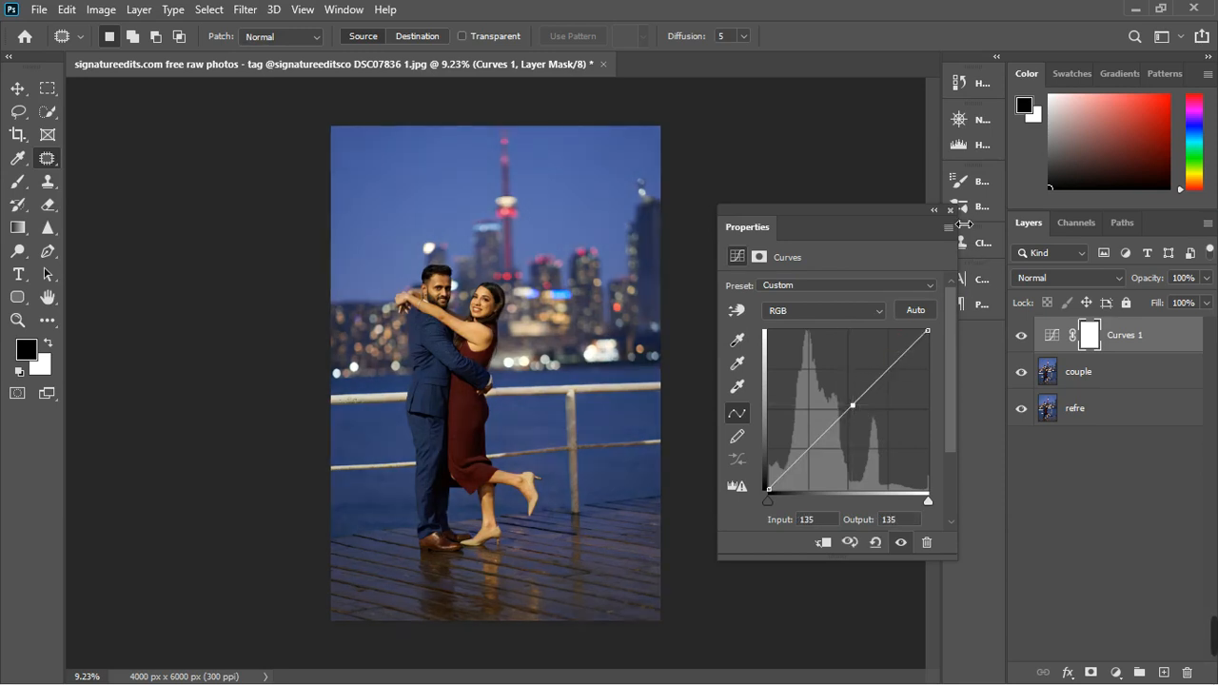
pyautogui.click(950, 210)
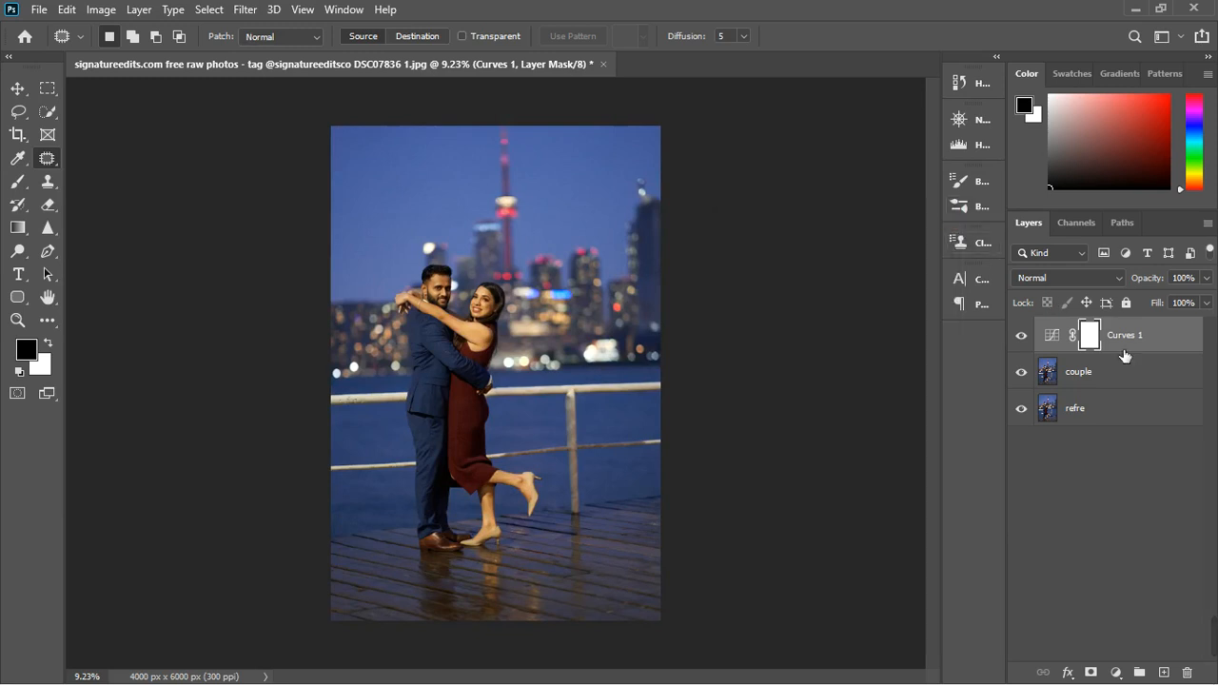
pyautogui.moveTo(1156, 347); pyautogui.dragTo(1198, 679)
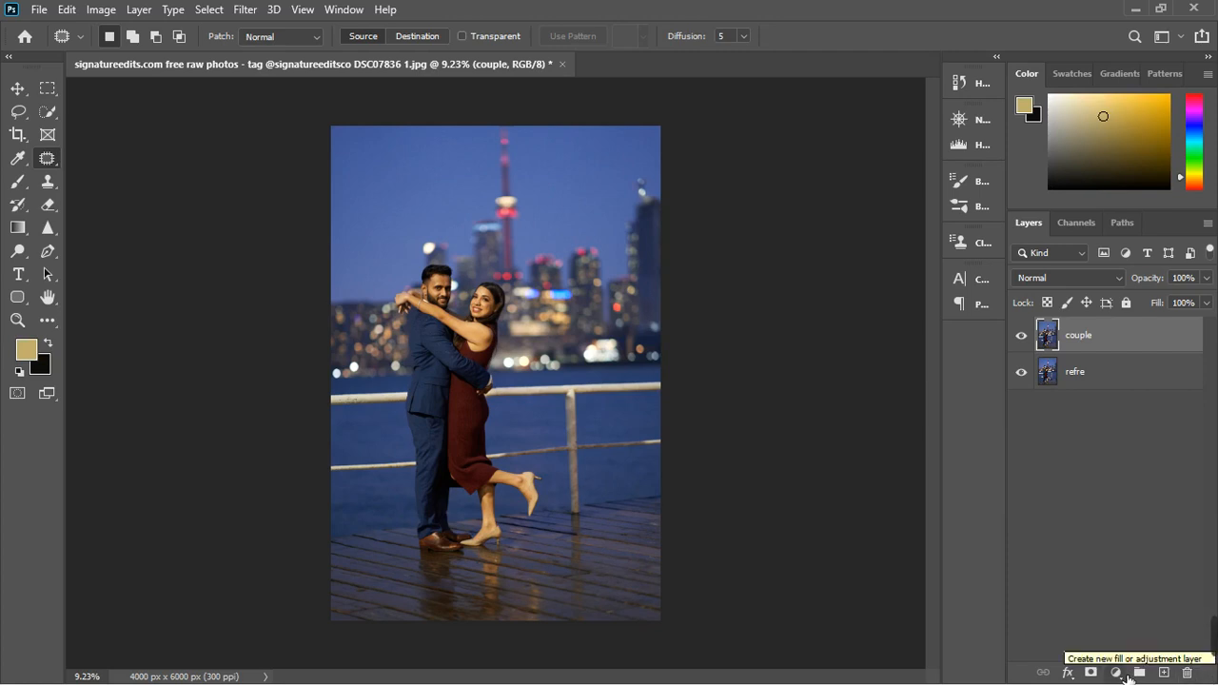
# - Add an Exposure adjustment layer above the couple layer and darken the photo with Gamma Correction set to 0.60
pyautogui.click(1119, 674)
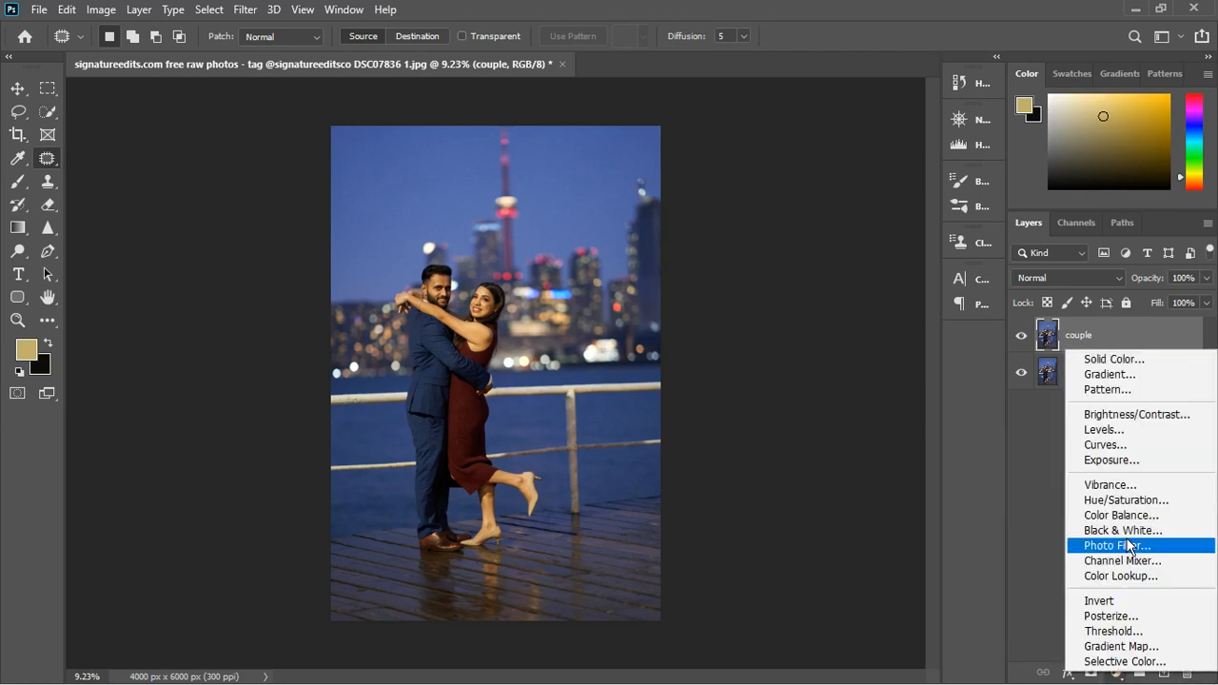
pyautogui.click(1112, 459)
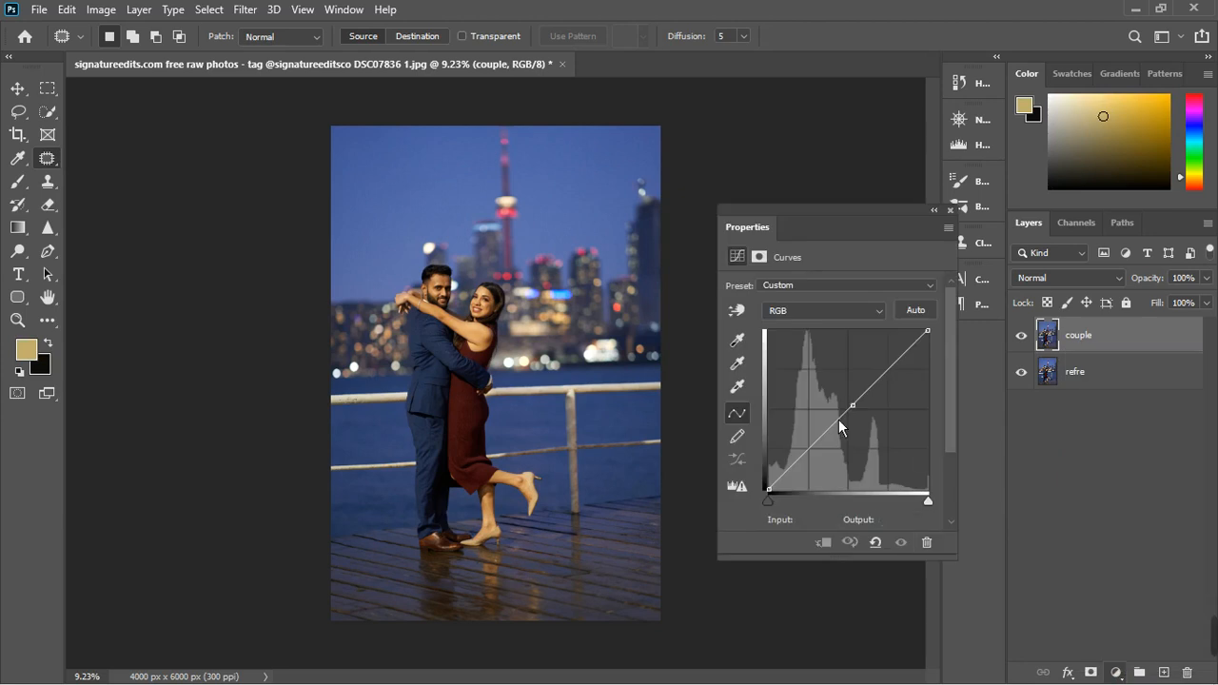
pyautogui.scroll(2, 438, 308)
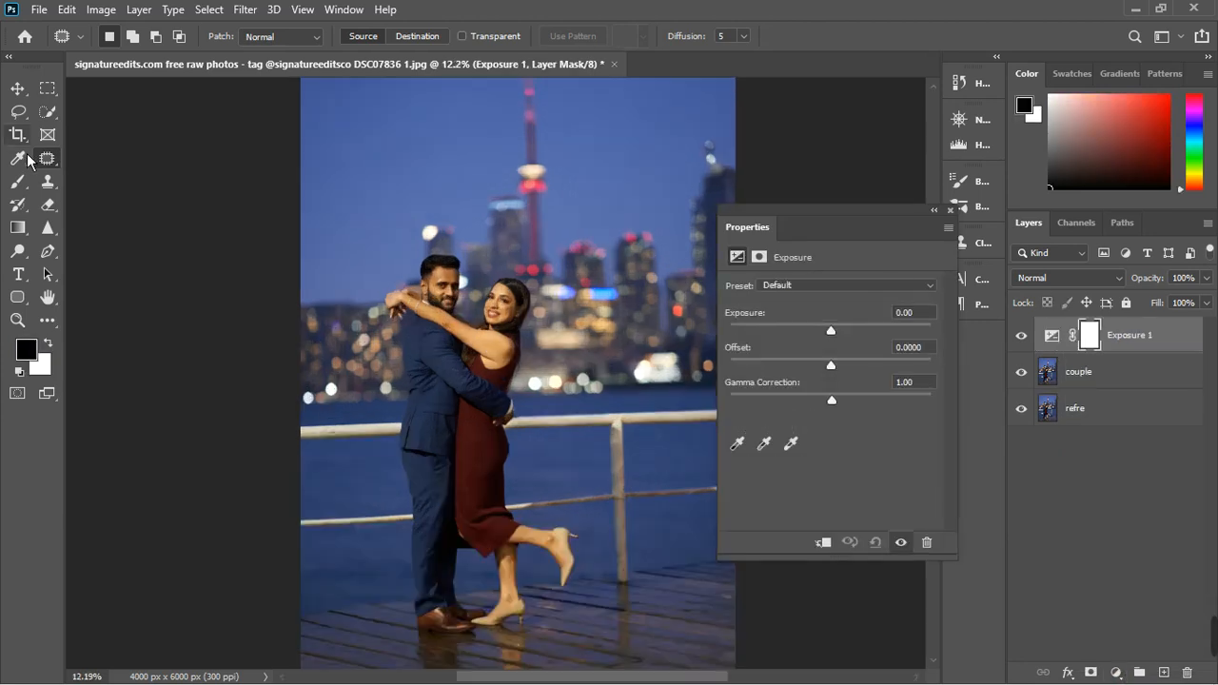
pyautogui.click(19, 89)
pyautogui.scroll(-1, 537, 380)
pyautogui.scroll(-1, 538, 380)
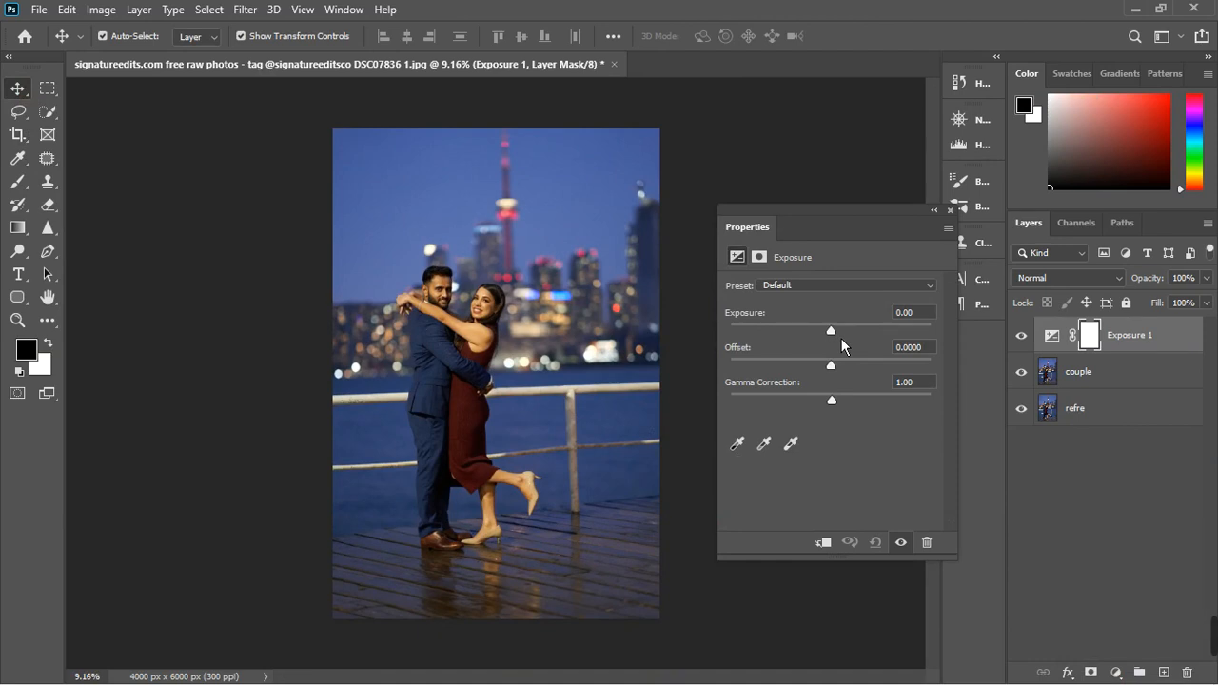
pyautogui.moveTo(827, 390); pyautogui.dragTo(865, 409)
pyautogui.scroll(2, 487, 365)
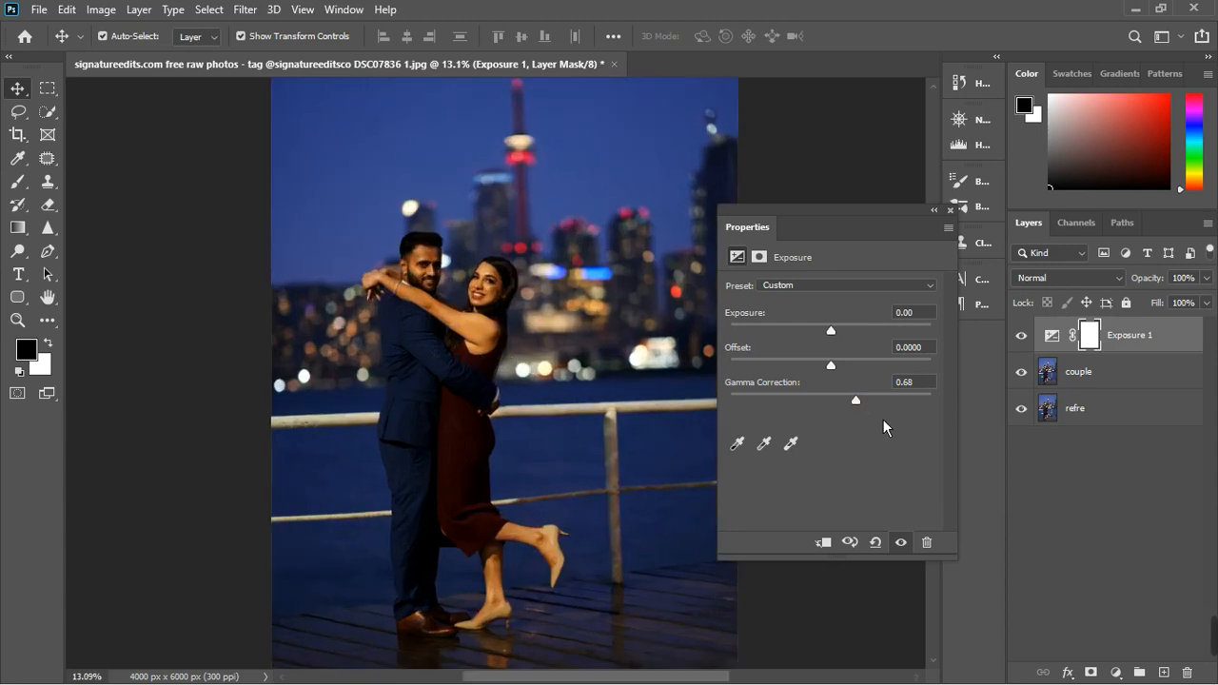
pyautogui.scroll(-2, 600, 411)
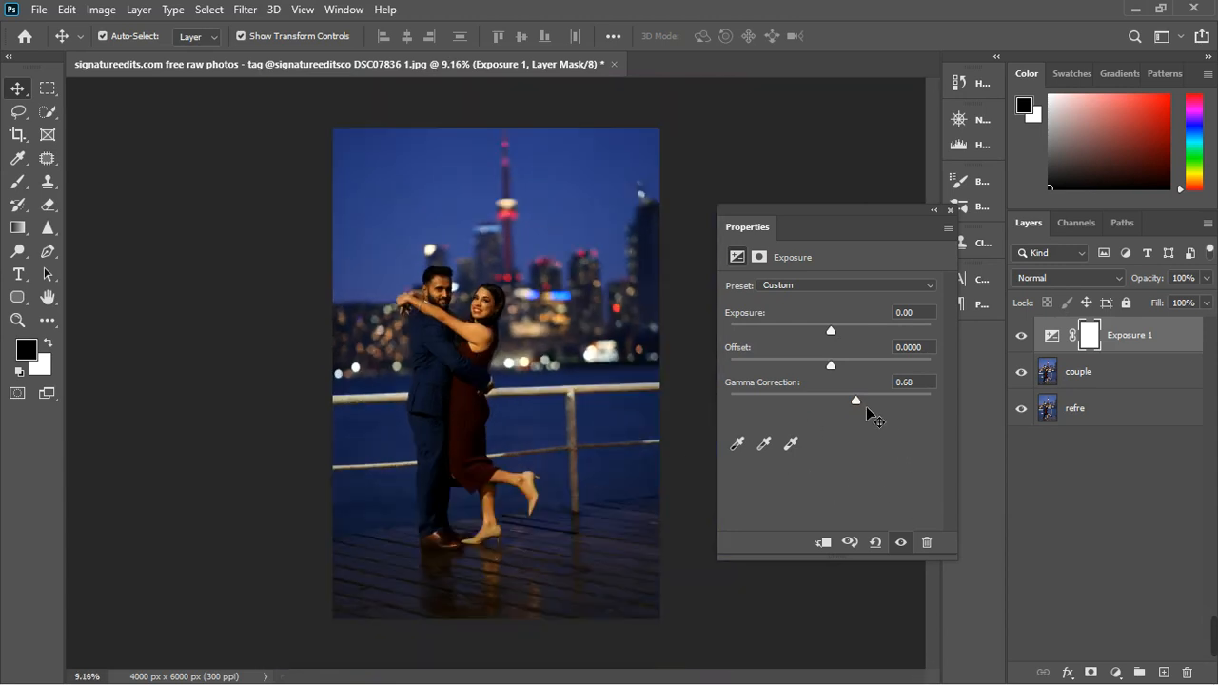
pyautogui.moveTo(875, 409); pyautogui.dragTo(877, 409)
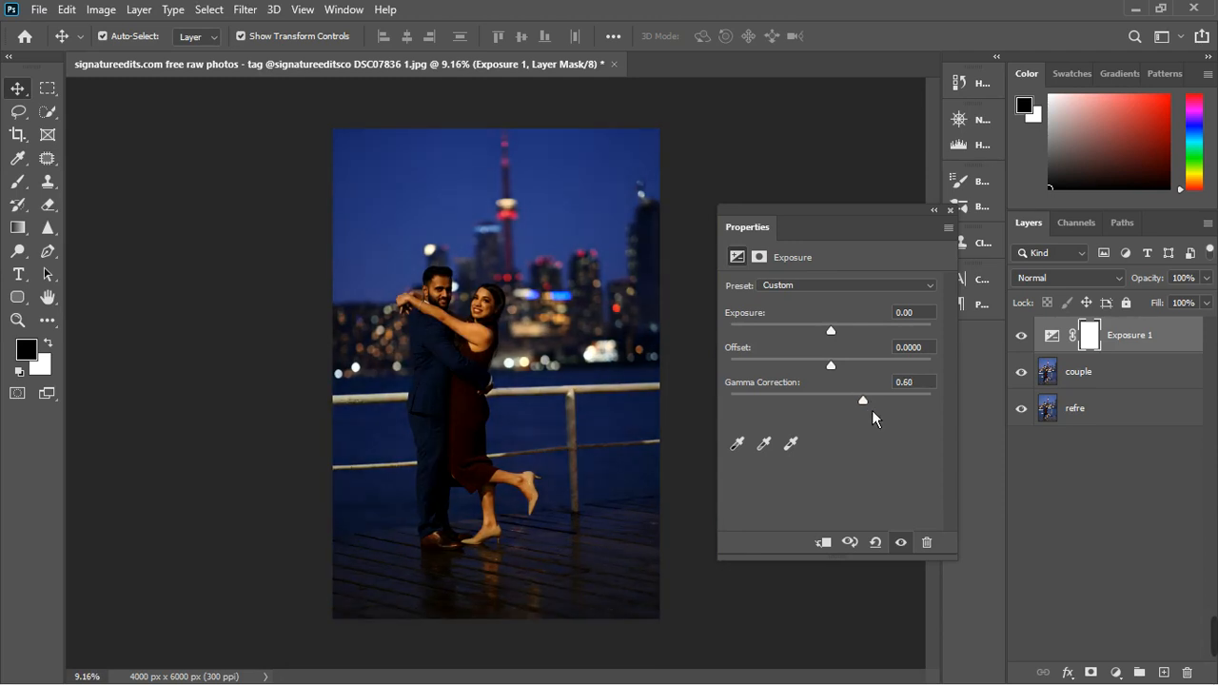
pyautogui.click(961, 225)
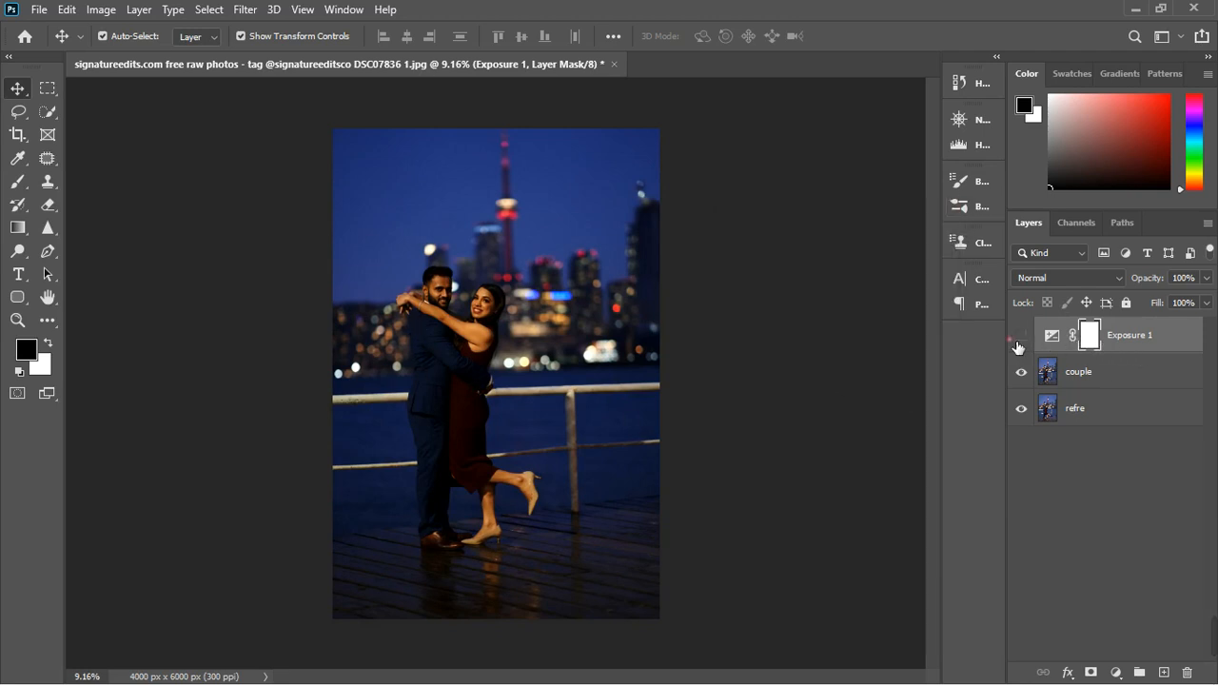
# - Select the man and woman on the couple layer with the automatic Subject selection
pyautogui.click(1087, 378)
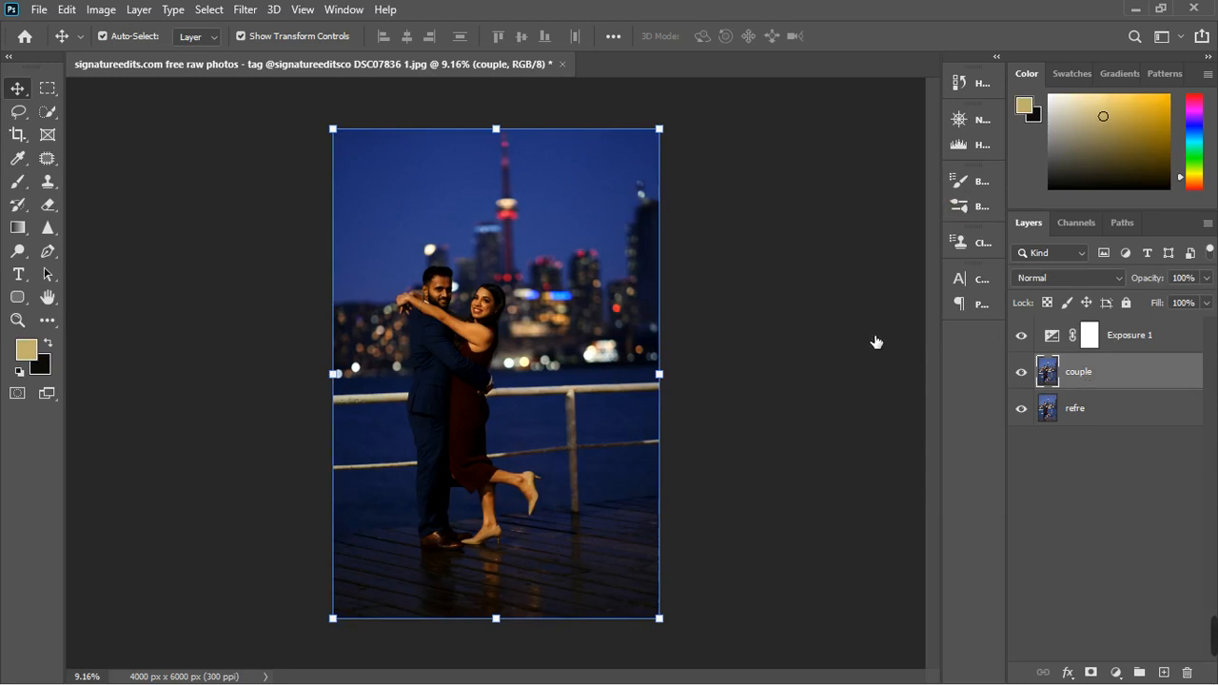
pyautogui.click(208, 10)
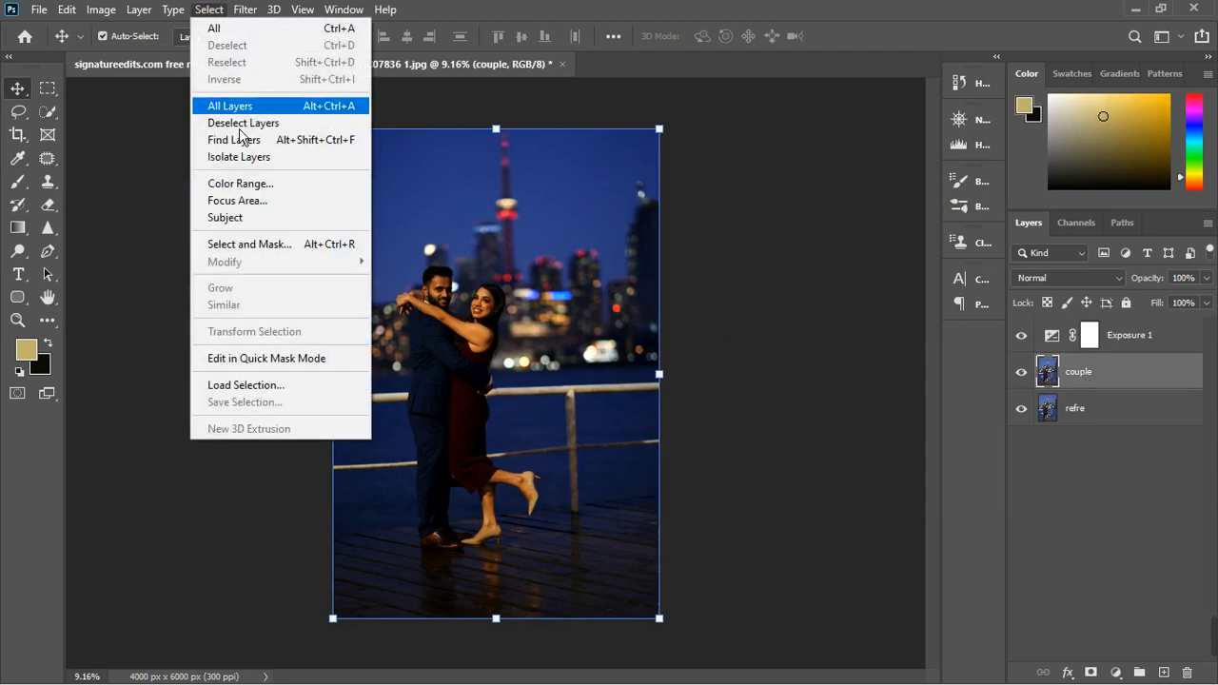
pyautogui.click(251, 226)
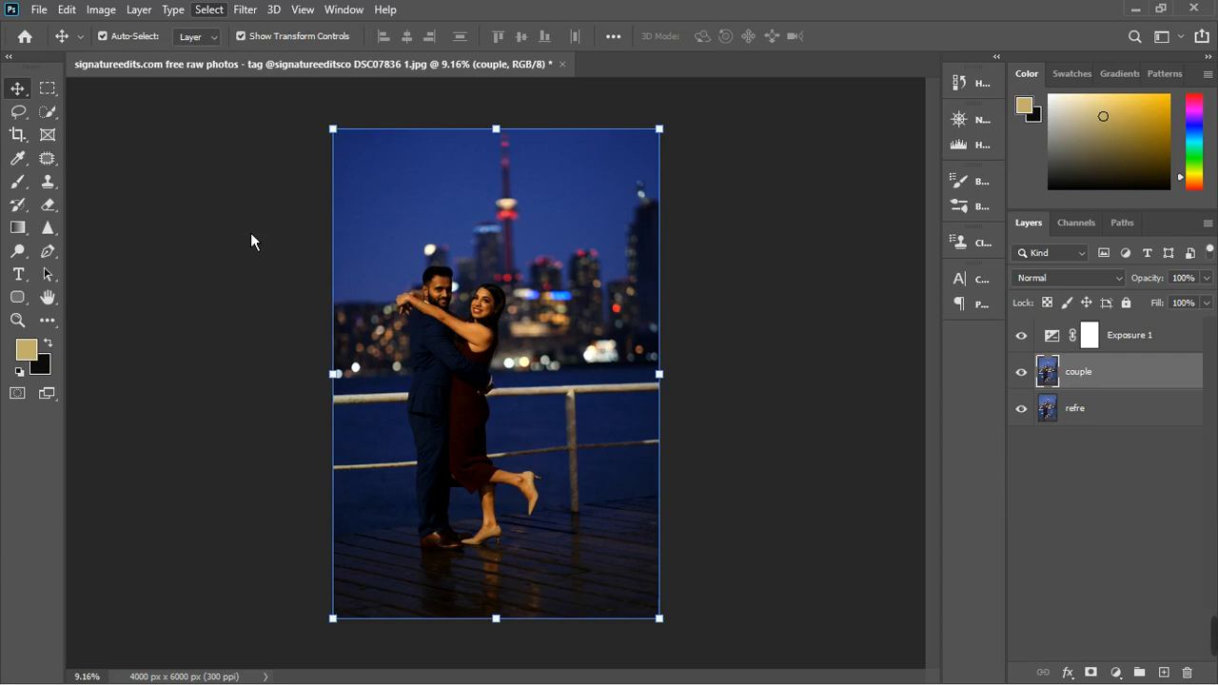
pyautogui.scroll(2, 471, 413)
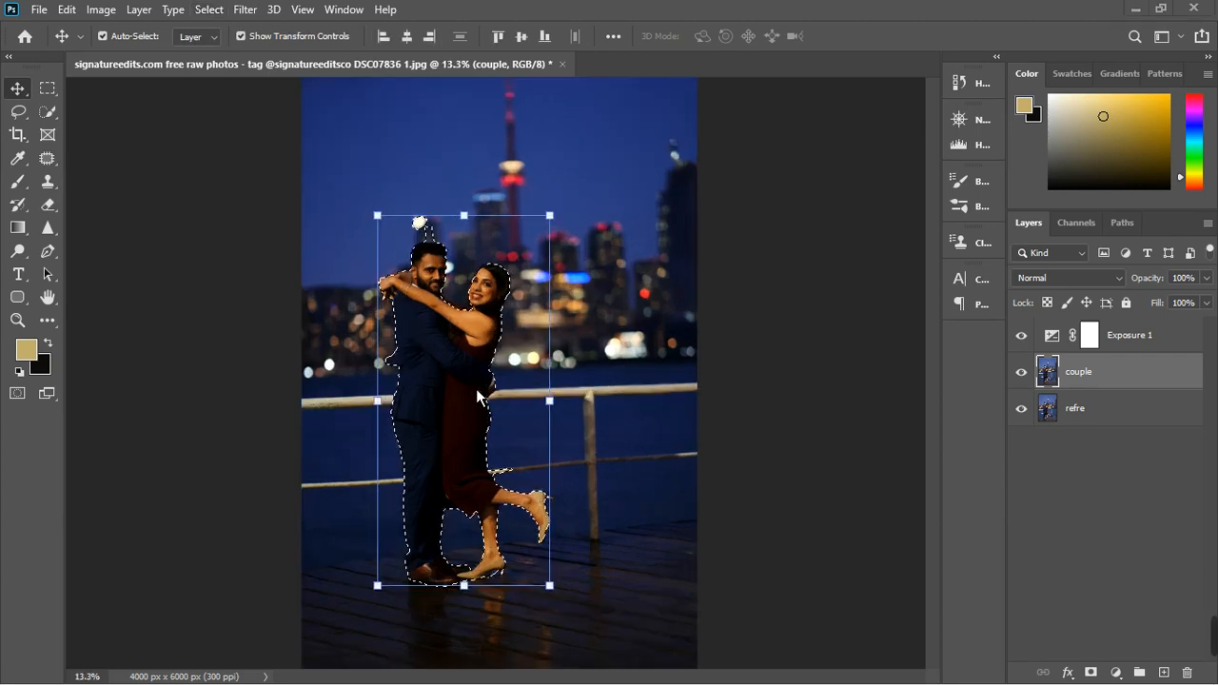
pyautogui.scroll(-2, 480, 388)
pyautogui.scroll(3, 485, 419)
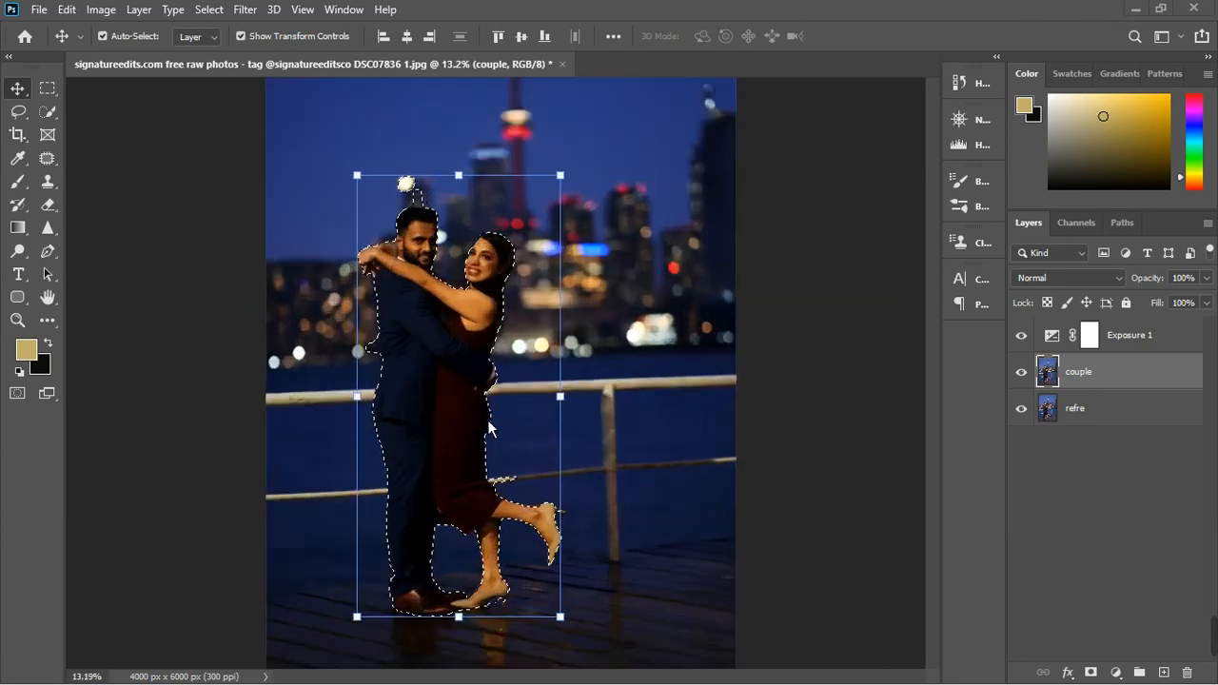
pyautogui.scroll(-2, 488, 428)
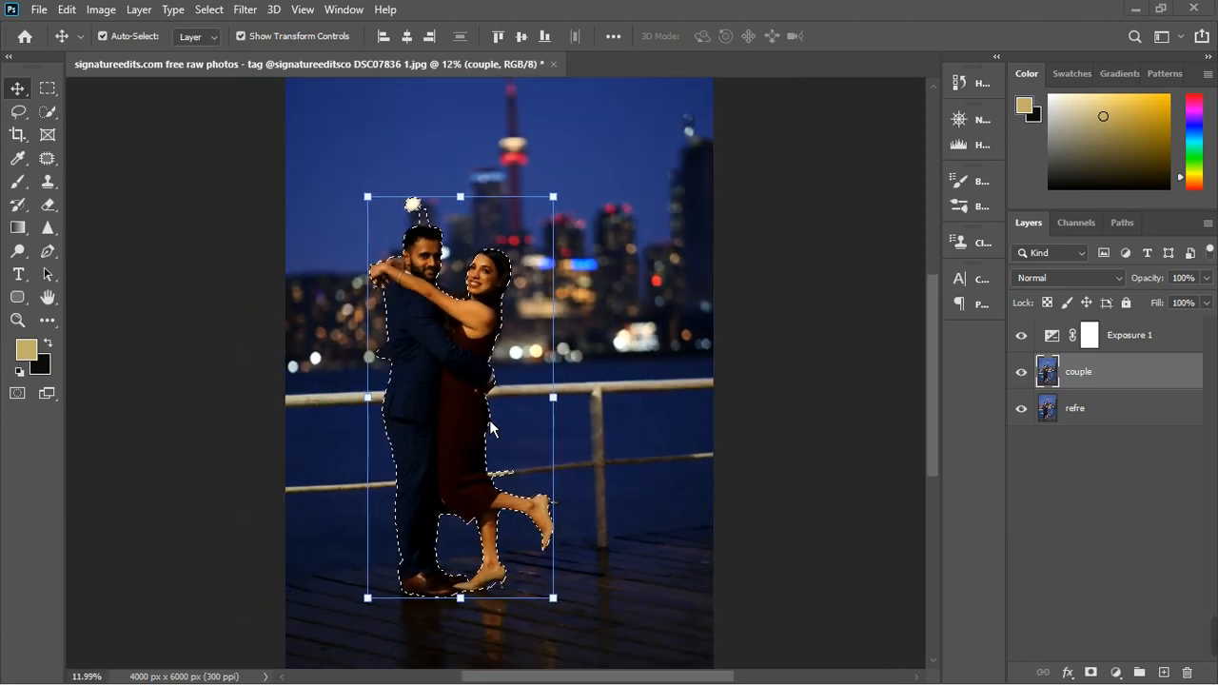
# - Fill the couple selection with black on the Exposure 1 layer mask to exclude them from the darkening, and clear the selection
pyautogui.click(1092, 343)
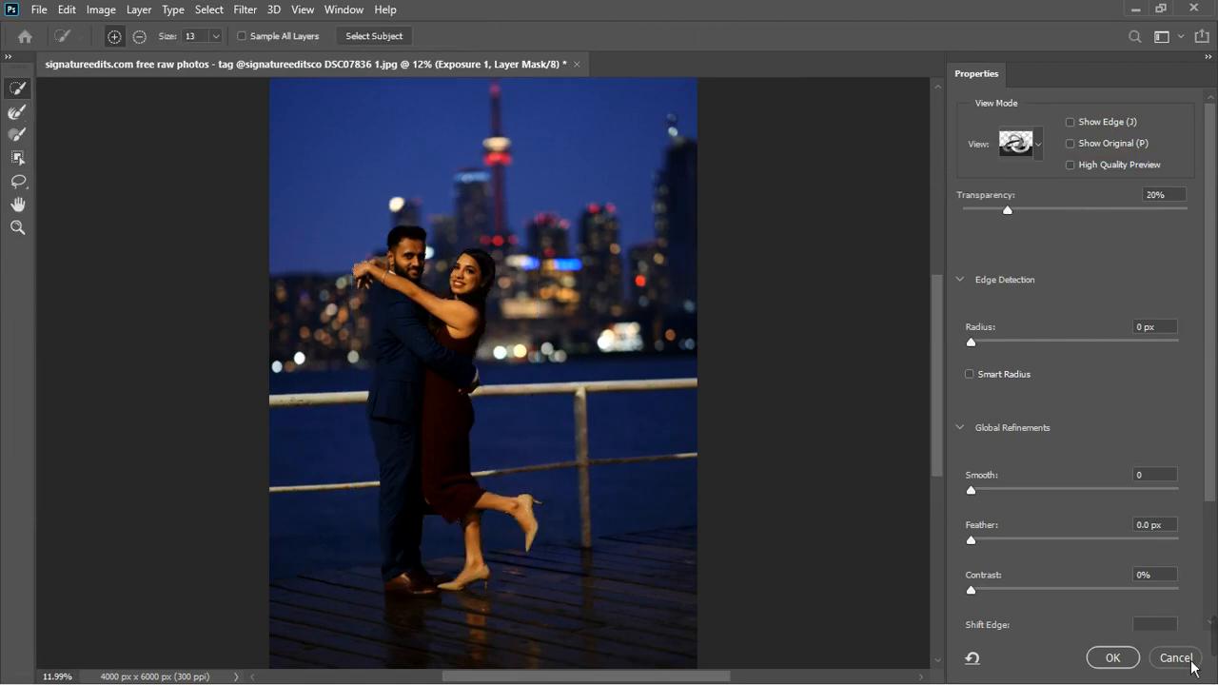
pyautogui.click(1190, 664)
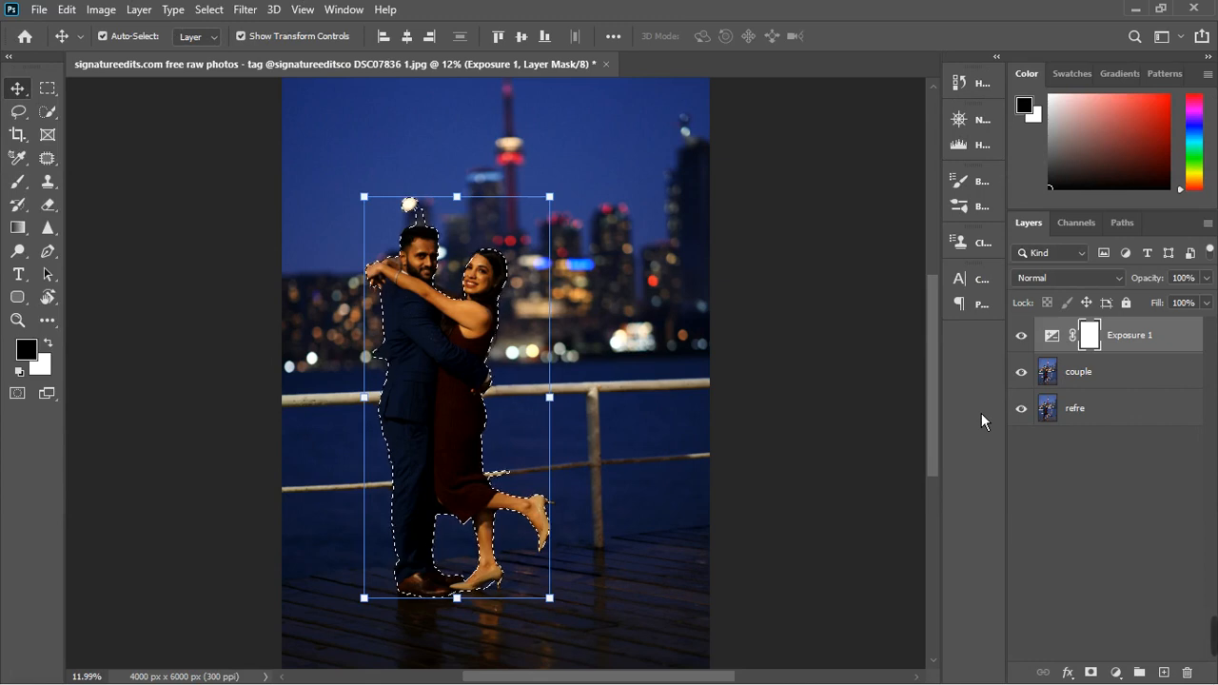
pyautogui.hotkey('shift', 'BackSpace')
pyautogui.click(898, 215)
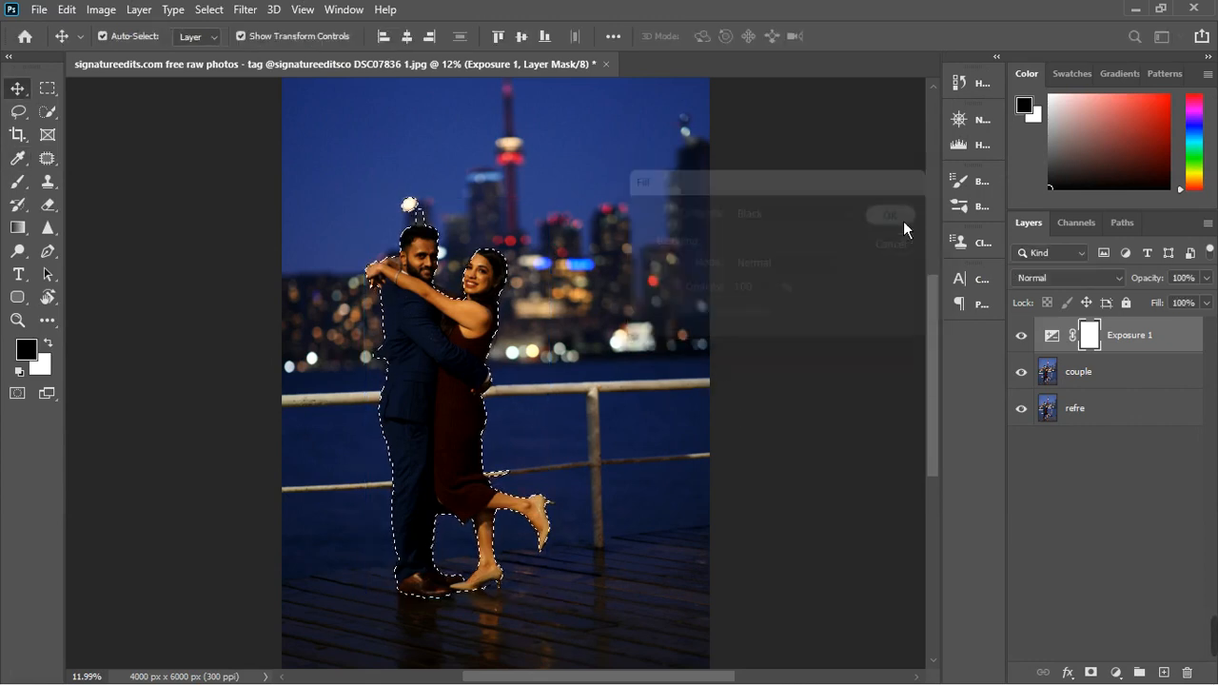
pyautogui.click(102, 35)
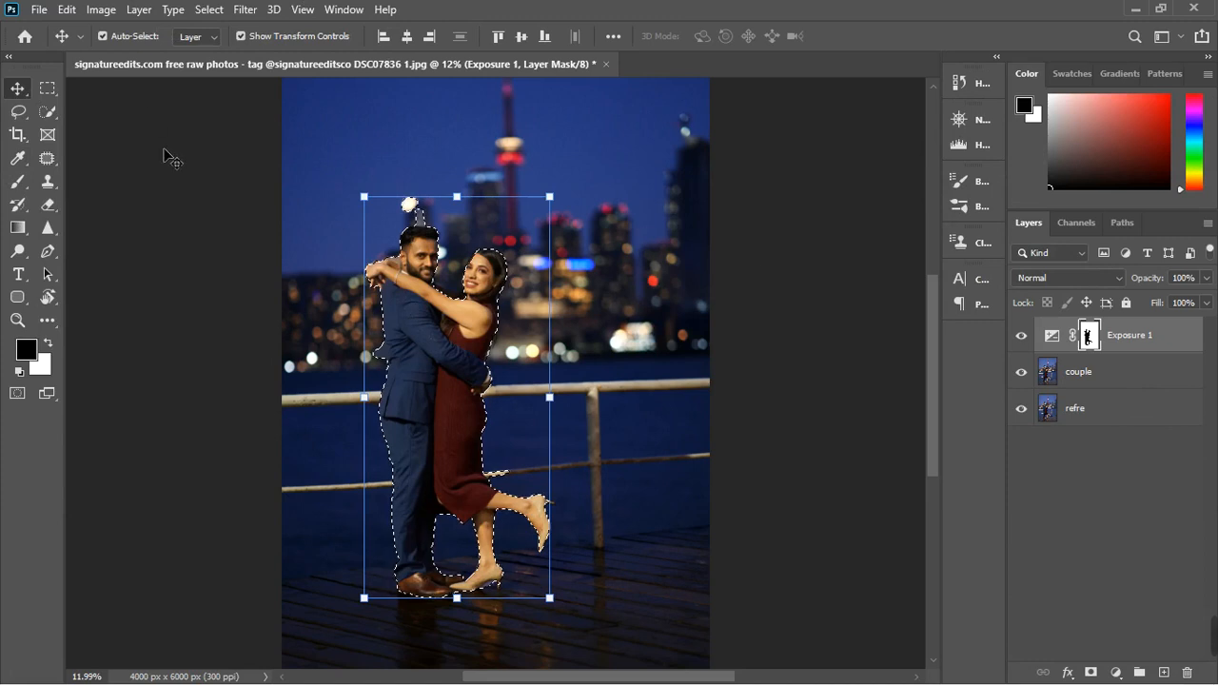
pyautogui.press('ctrl')
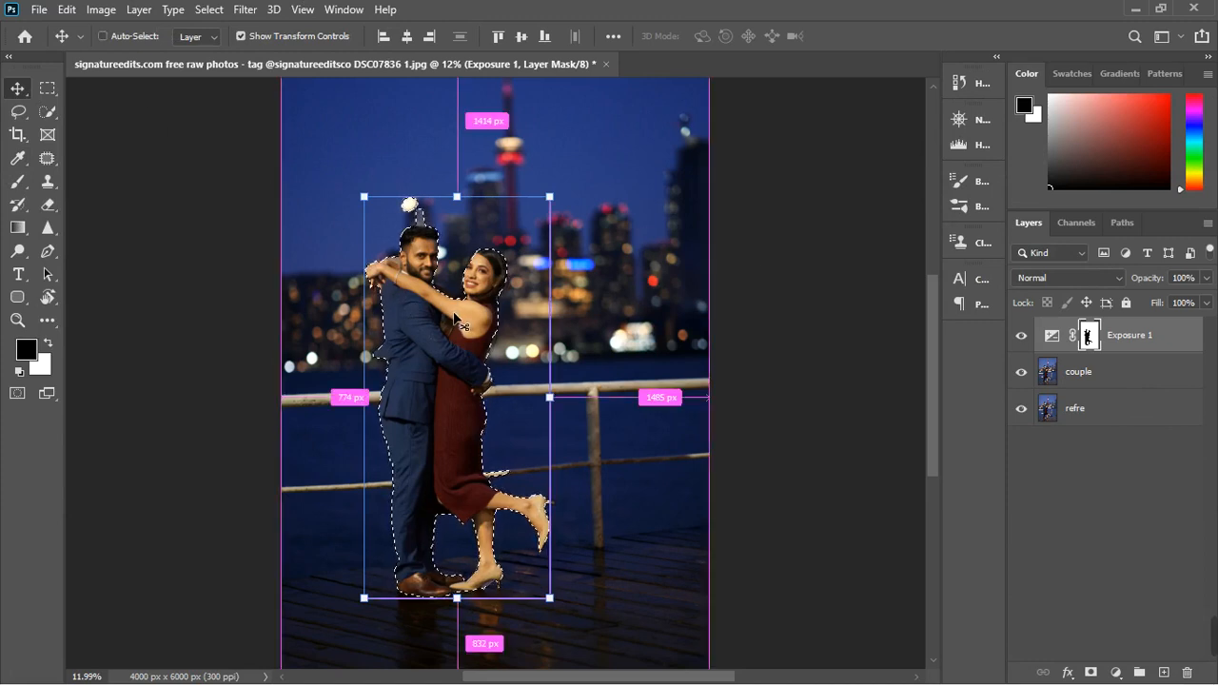
pyautogui.hotkey('ctrl', 'd')
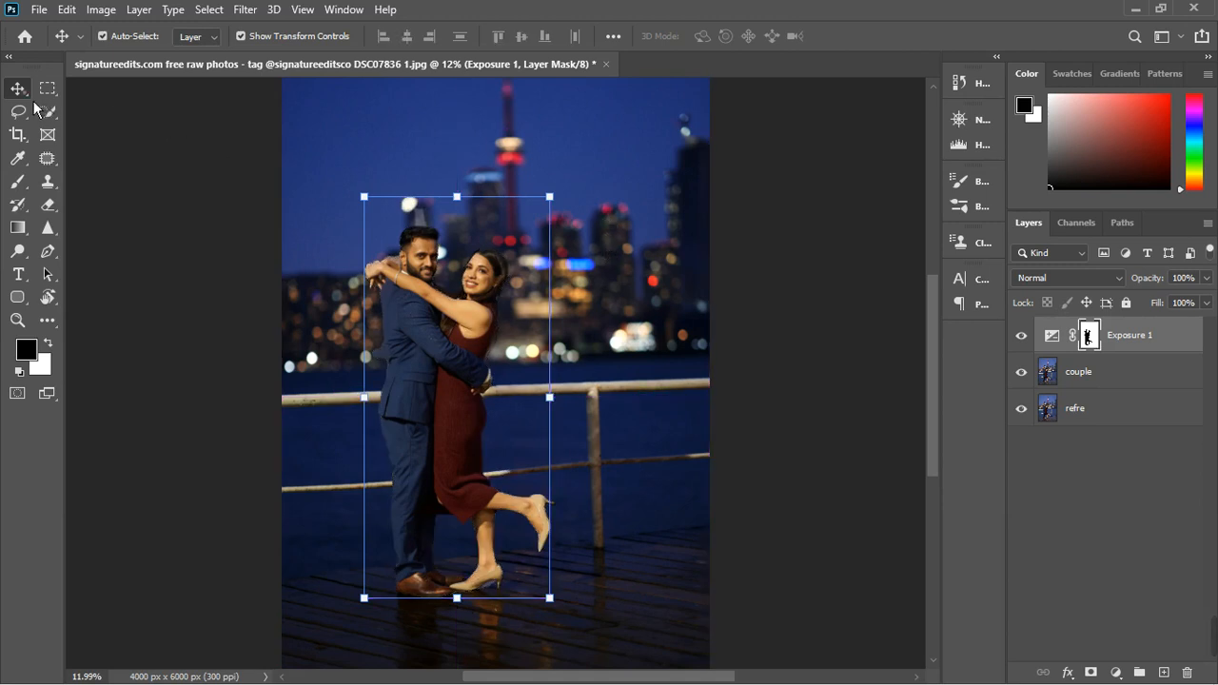
# - Turn off the transform controls shown around the couple
pyautogui.click(252, 42)
pyautogui.scroll(-3, 495, 514)
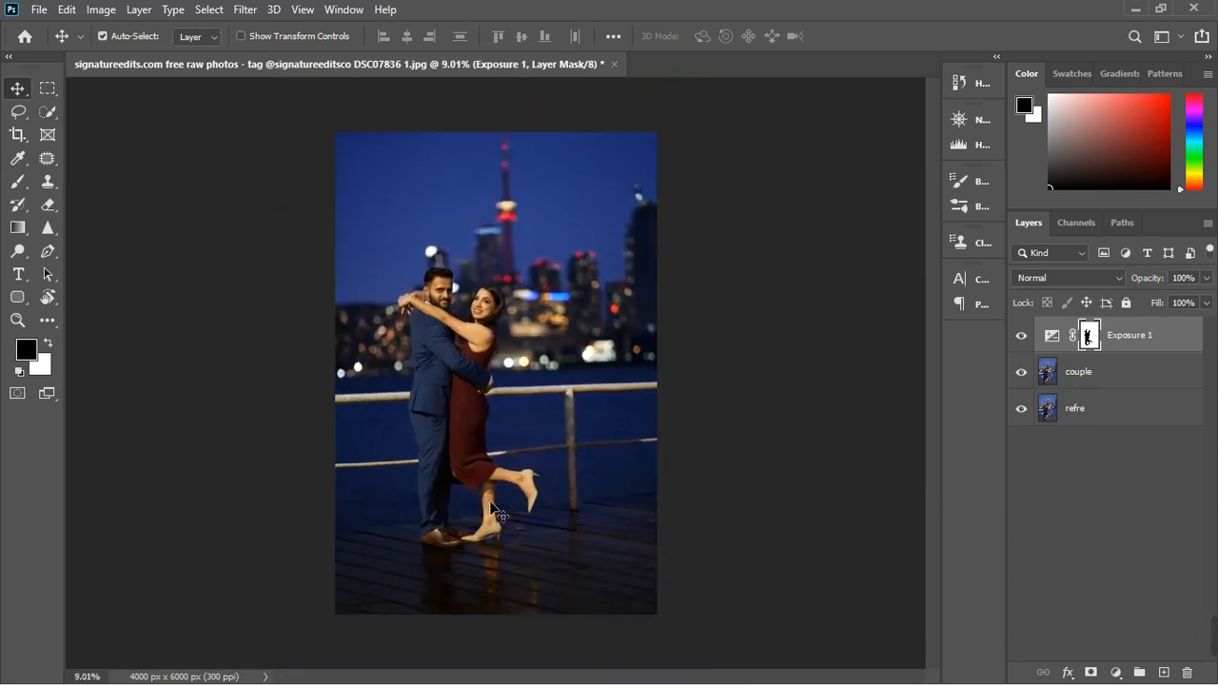
pyautogui.scroll(1, 495, 514)
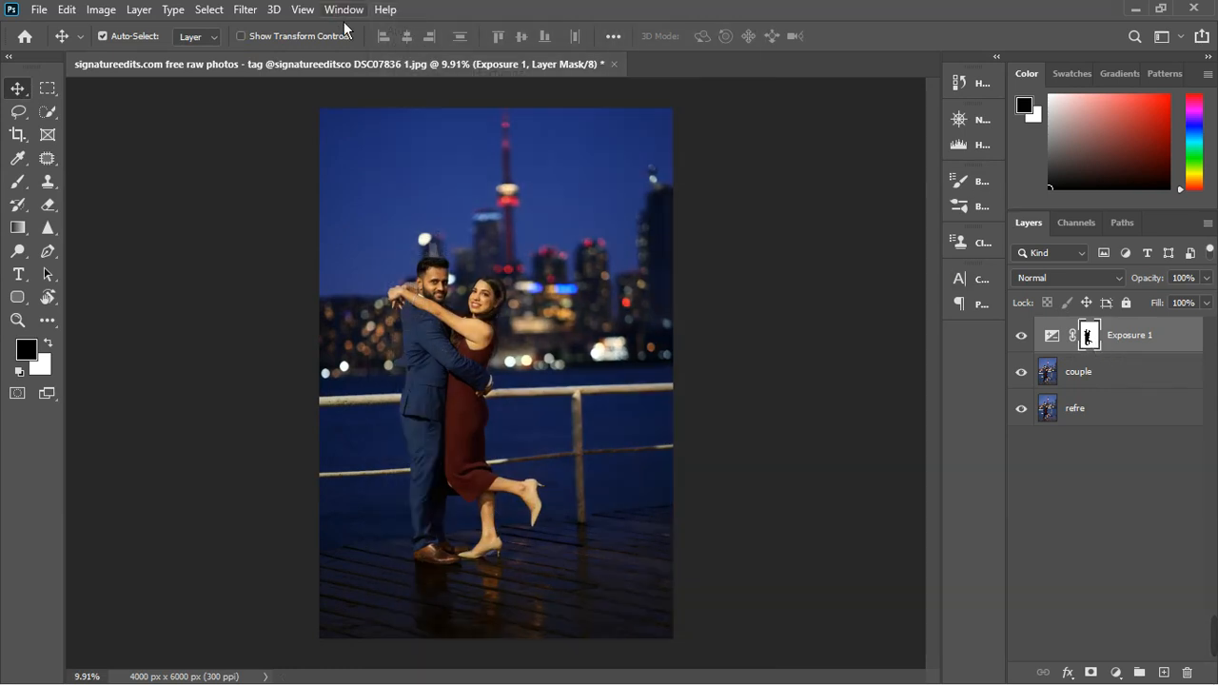
# - Soften the Exposure 1 layer mask with a feather of 1.1 px and a density of 80%
pyautogui.click(343, 9)
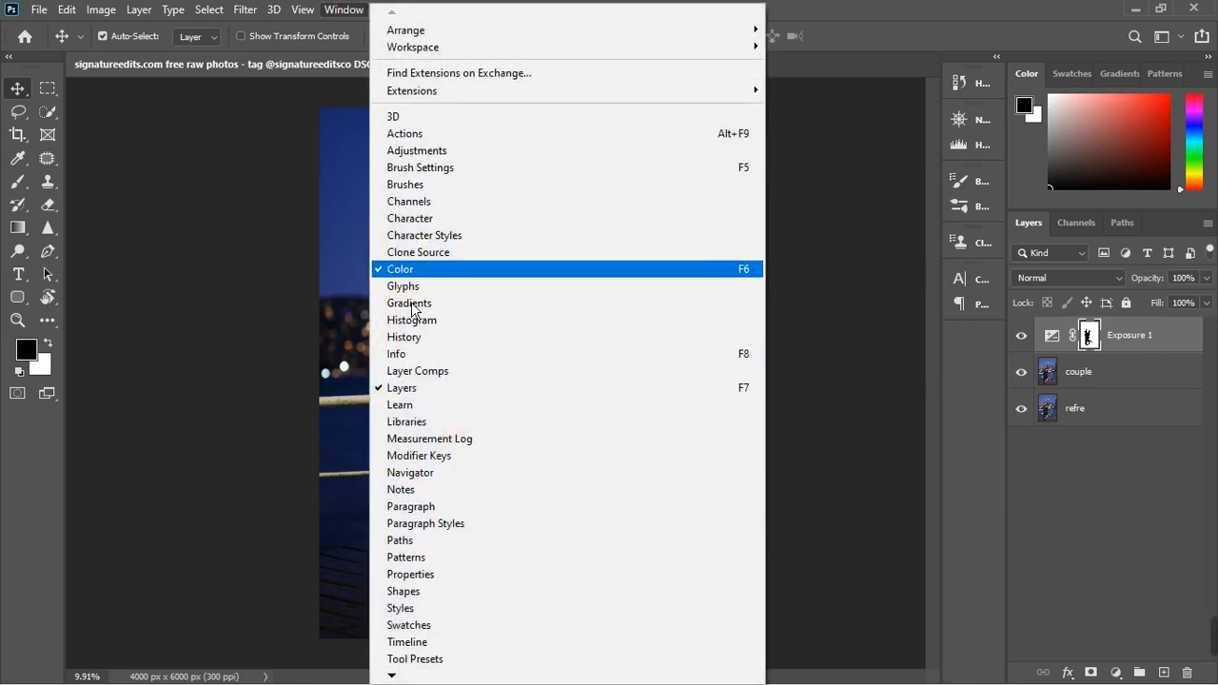
pyautogui.click(417, 576)
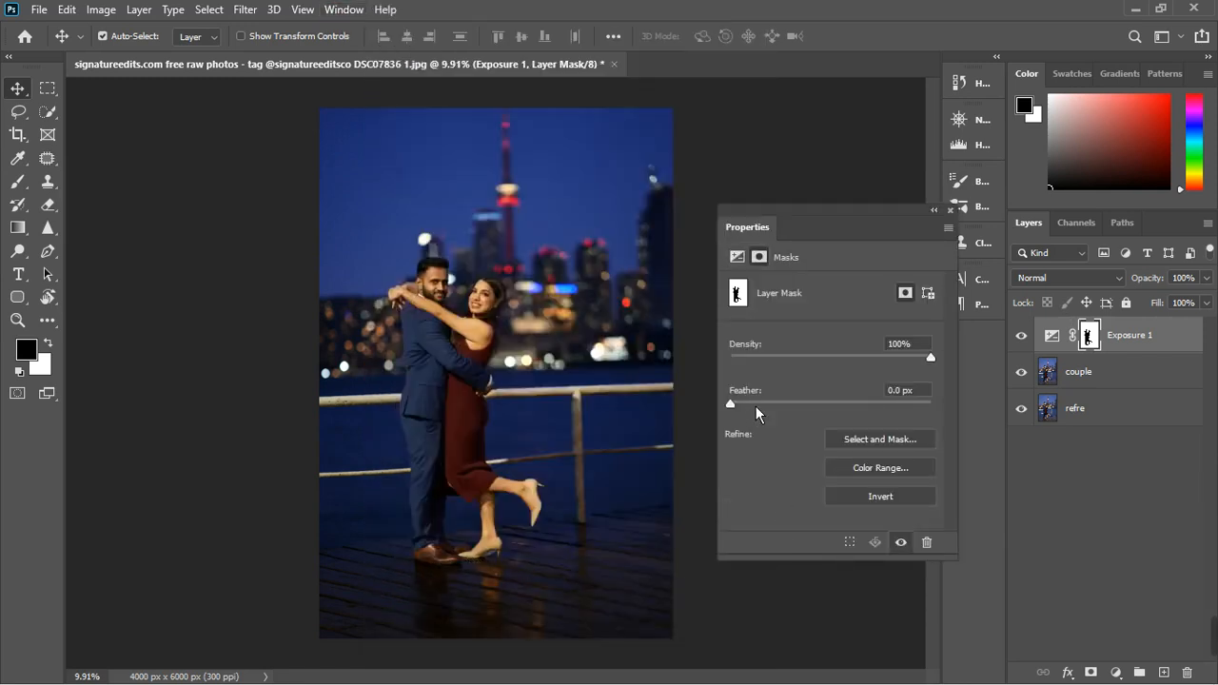
pyautogui.moveTo(741, 410); pyautogui.dragTo(750, 411)
pyautogui.moveTo(937, 365); pyautogui.dragTo(921, 363)
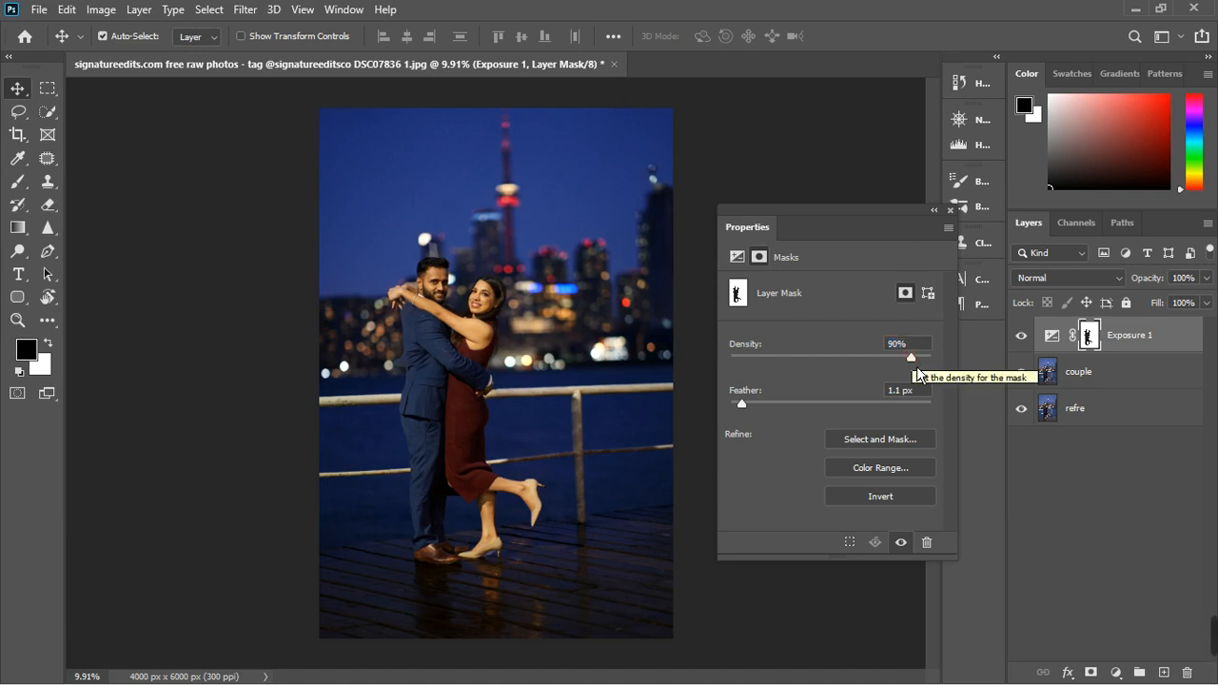
pyautogui.moveTo(917, 366); pyautogui.dragTo(898, 365)
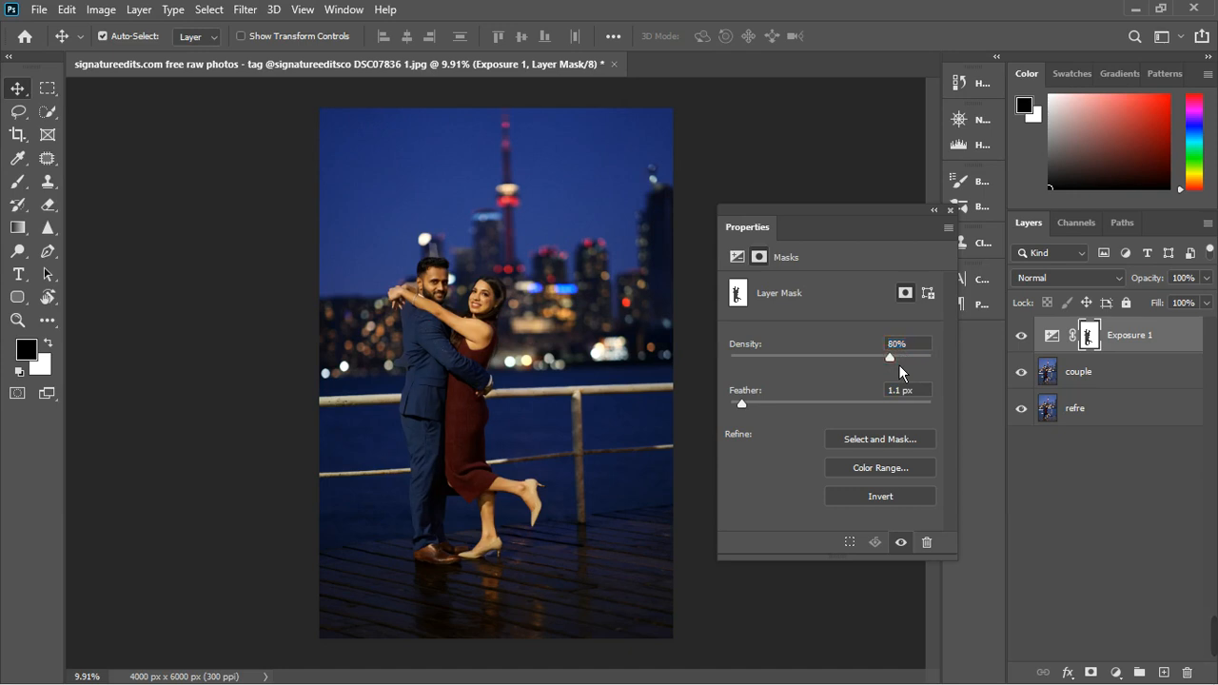
# - Toggle the Exposure 1 adjustment's visibility to compare the photo with and without it, leaving it visible
pyautogui.click(903, 544)
pyautogui.click(903, 544)
pyautogui.click(901, 543)
pyautogui.click(901, 543)
pyautogui.click(949, 210)
# - Paint white at 100% flow on the Exposure 1 layer mask over the light patch above the man's head to darken it
pyautogui.scroll(4, 417, 400)
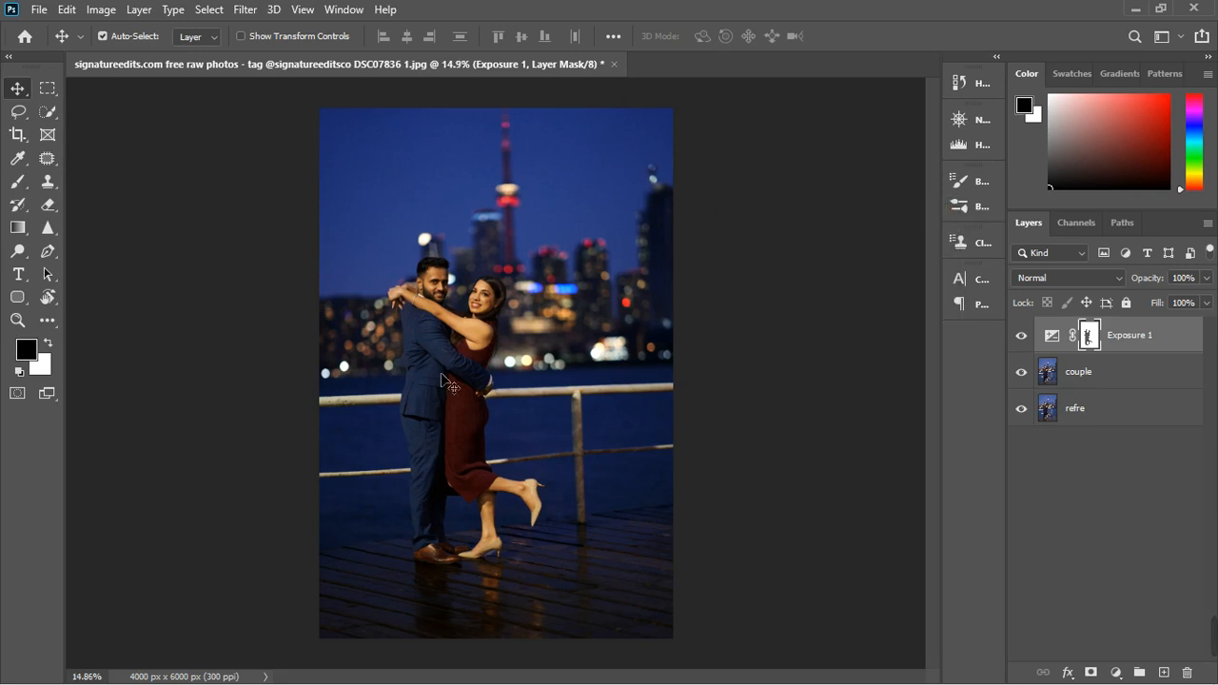
pyautogui.scroll(1, 447, 378)
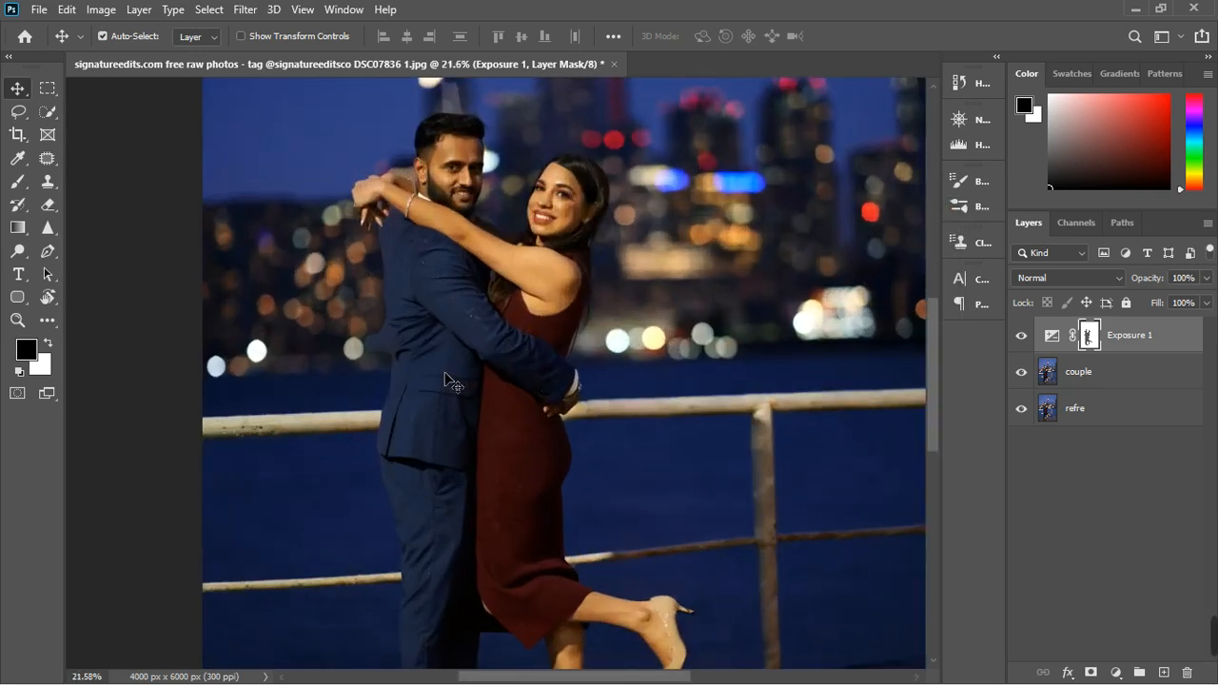
pyautogui.scroll(-3, 447, 378)
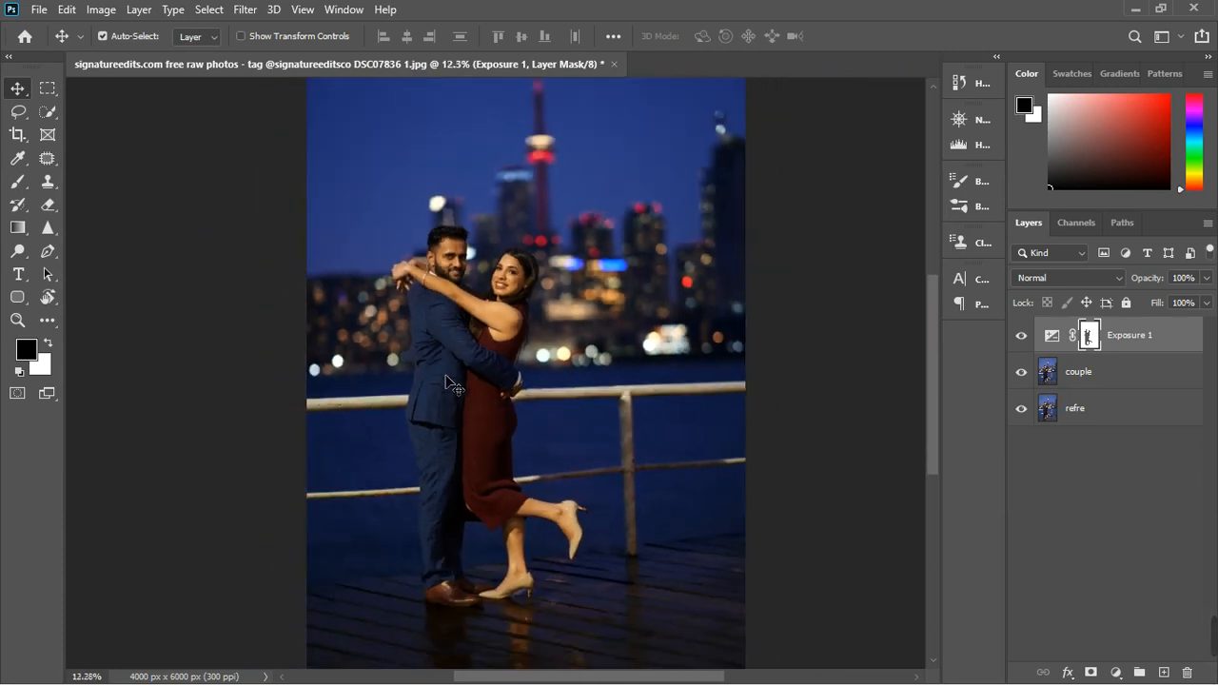
pyautogui.scroll(5, 463, 188)
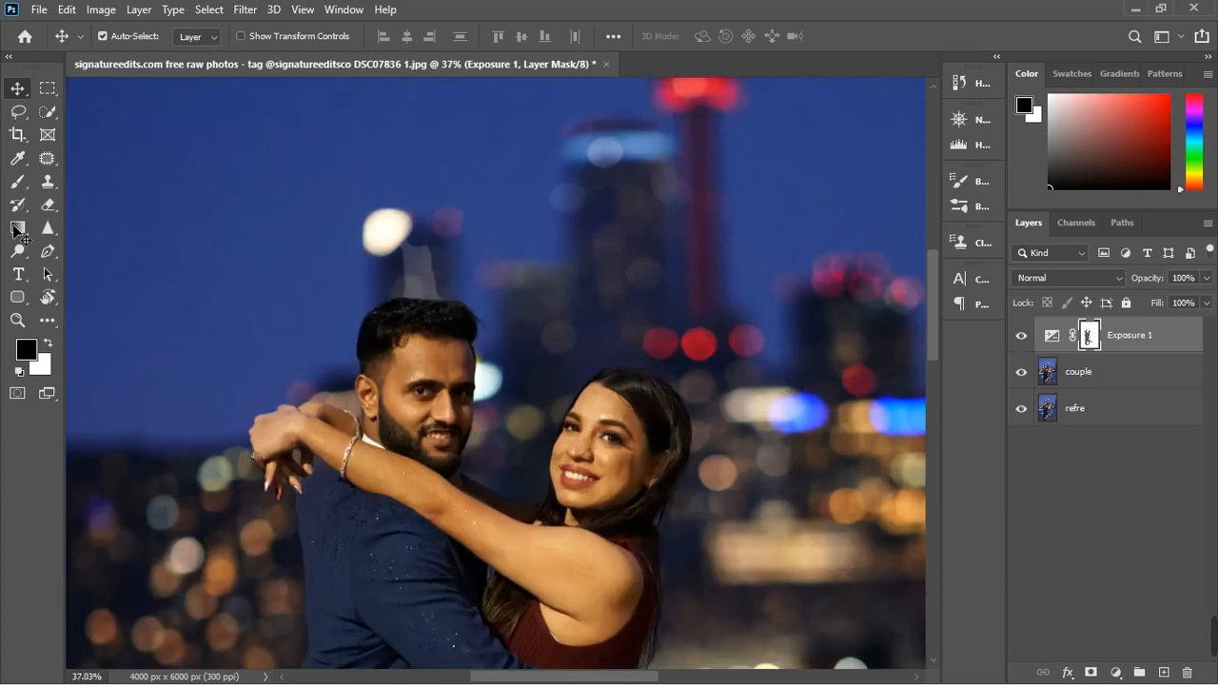
pyautogui.click(17, 183)
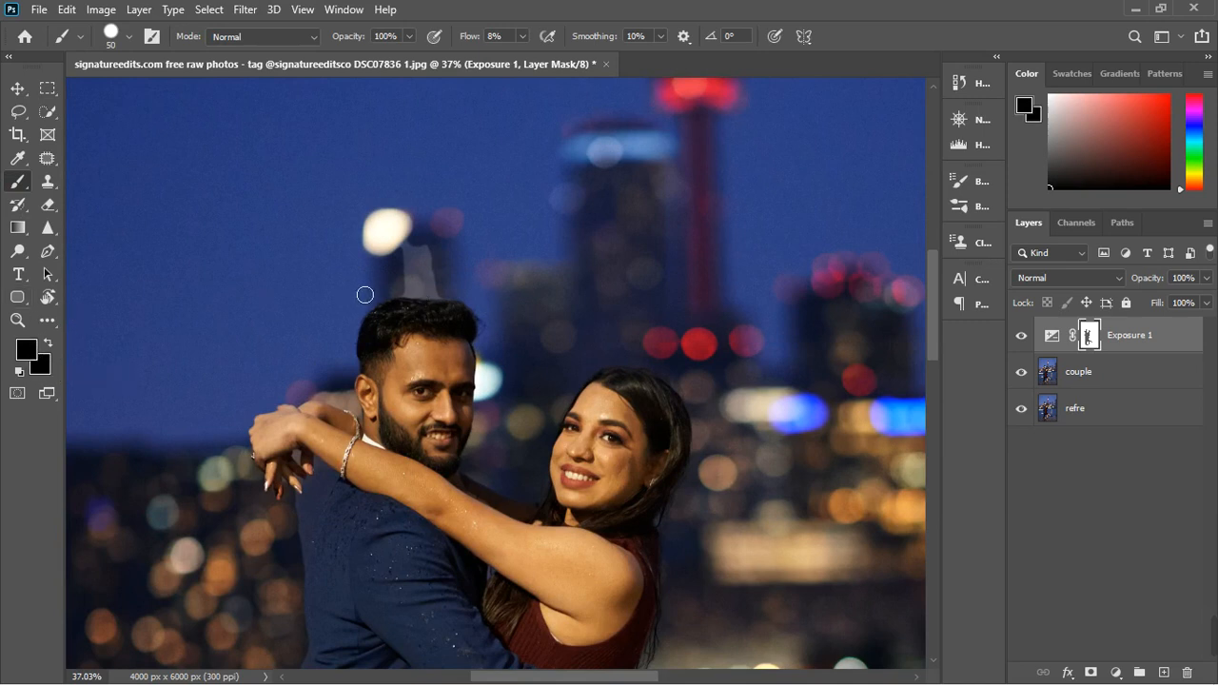
pyautogui.press('x')
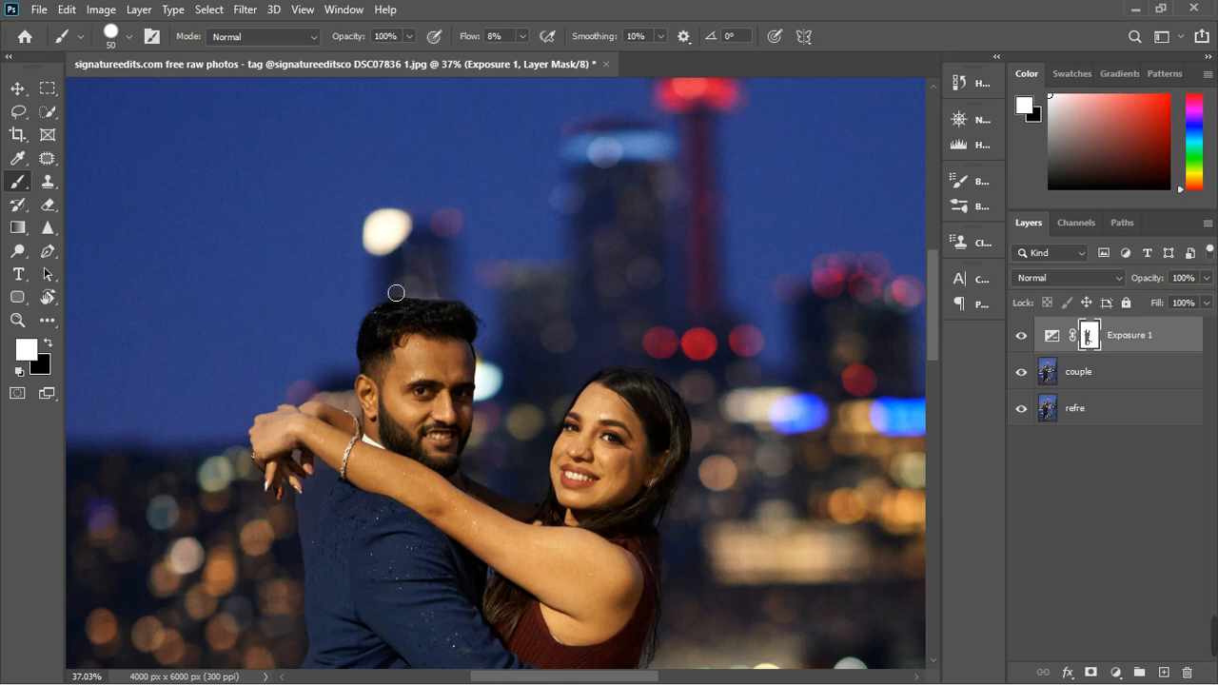
pyautogui.click(524, 37)
pyautogui.click(525, 37)
pyautogui.moveTo(523, 58)
pyautogui.mouseDown()
pyautogui.moveTo(591, 61)
pyautogui.moveTo(609, 76)
pyautogui.mouseUp()
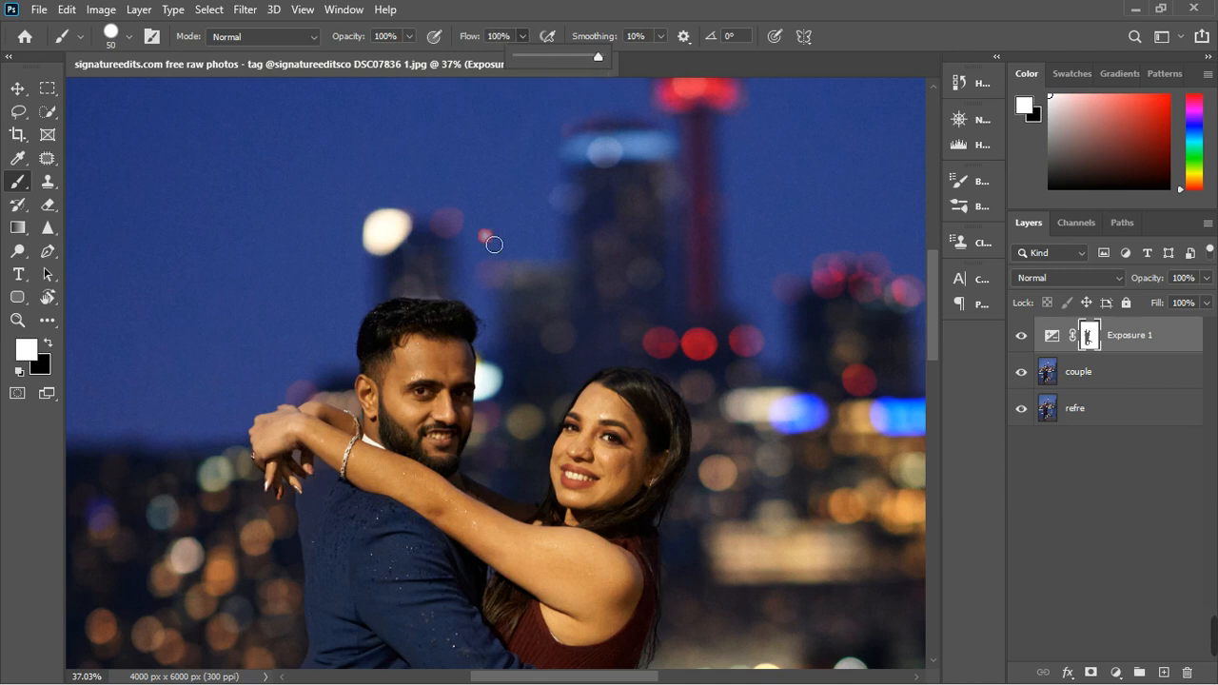
pyautogui.click(482, 273)
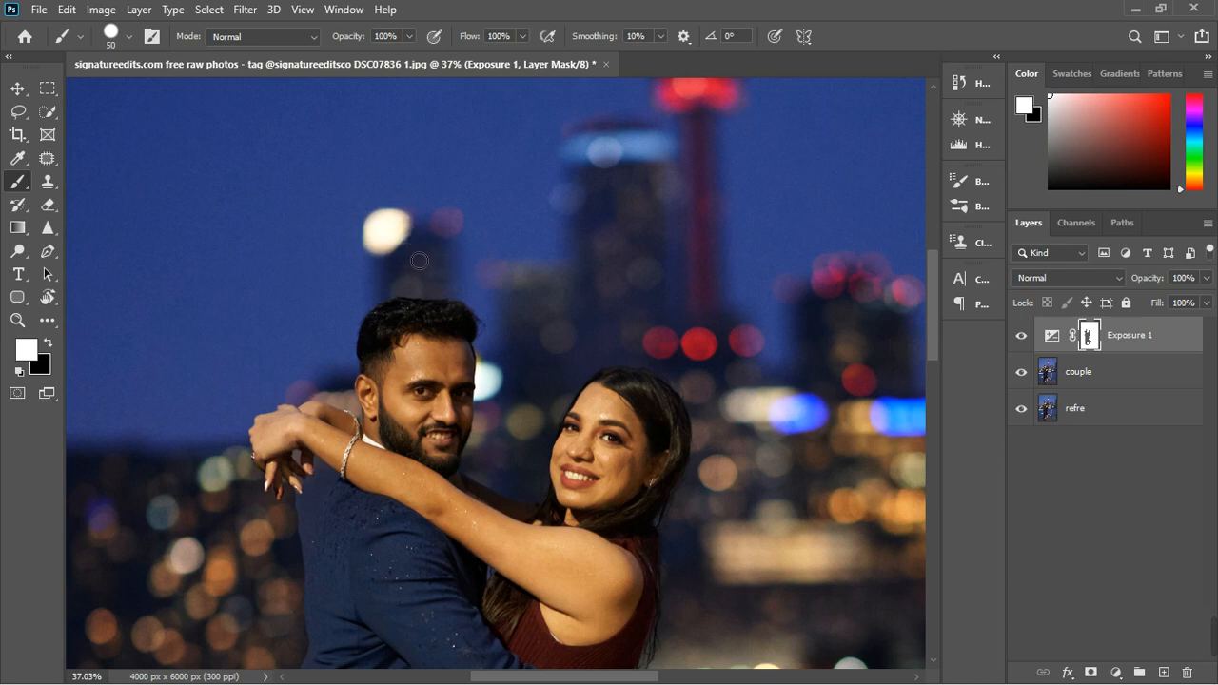
# - Toggle the Exposure 1 layer's visibility to check the corrected mask against the undarkened photo, leaving it visible
pyautogui.scroll(-10, 420, 260)
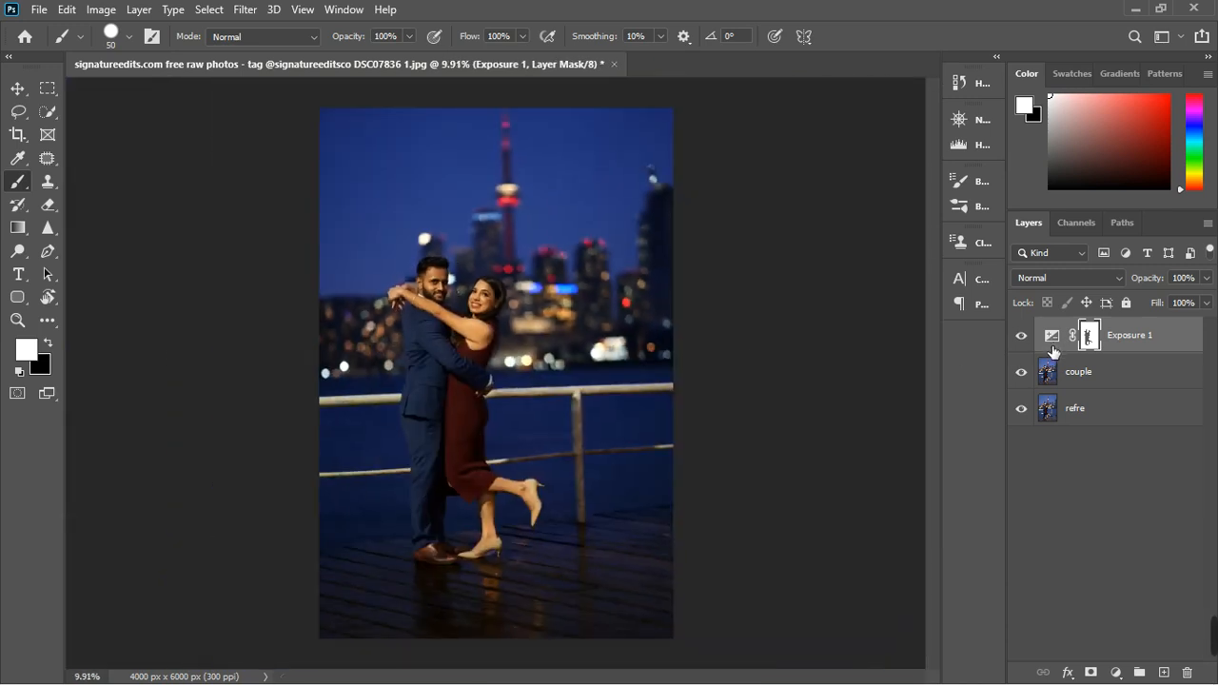
pyautogui.click(1023, 337)
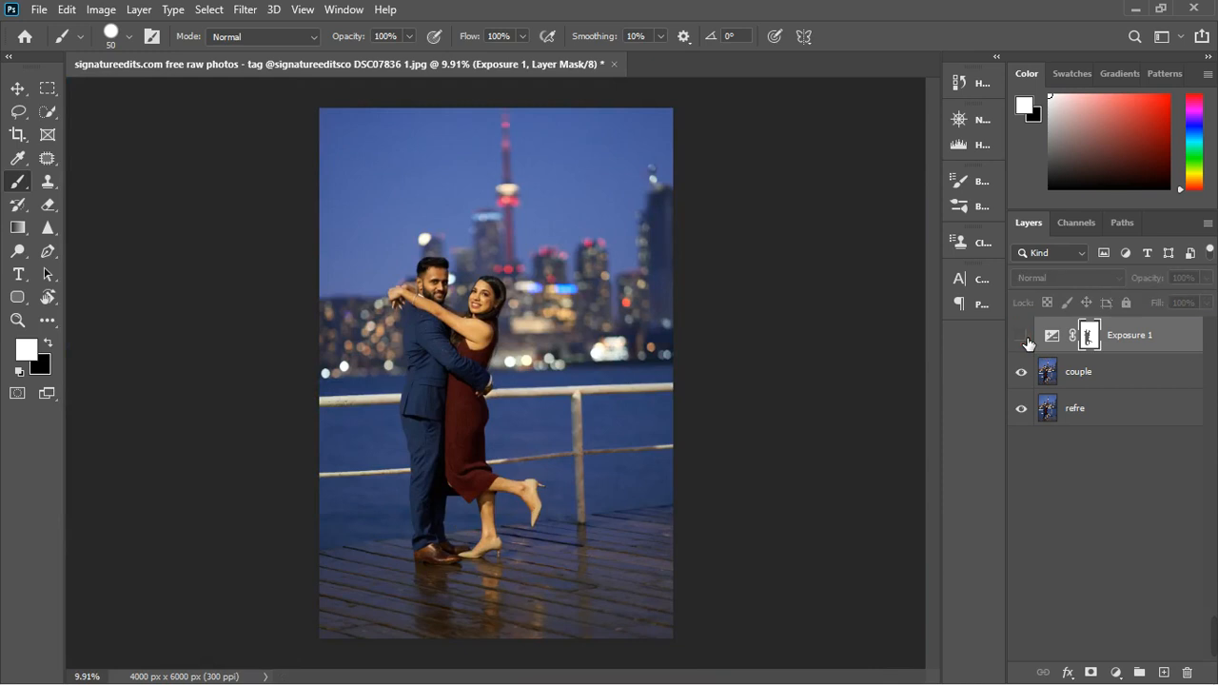
pyautogui.click(1022, 336)
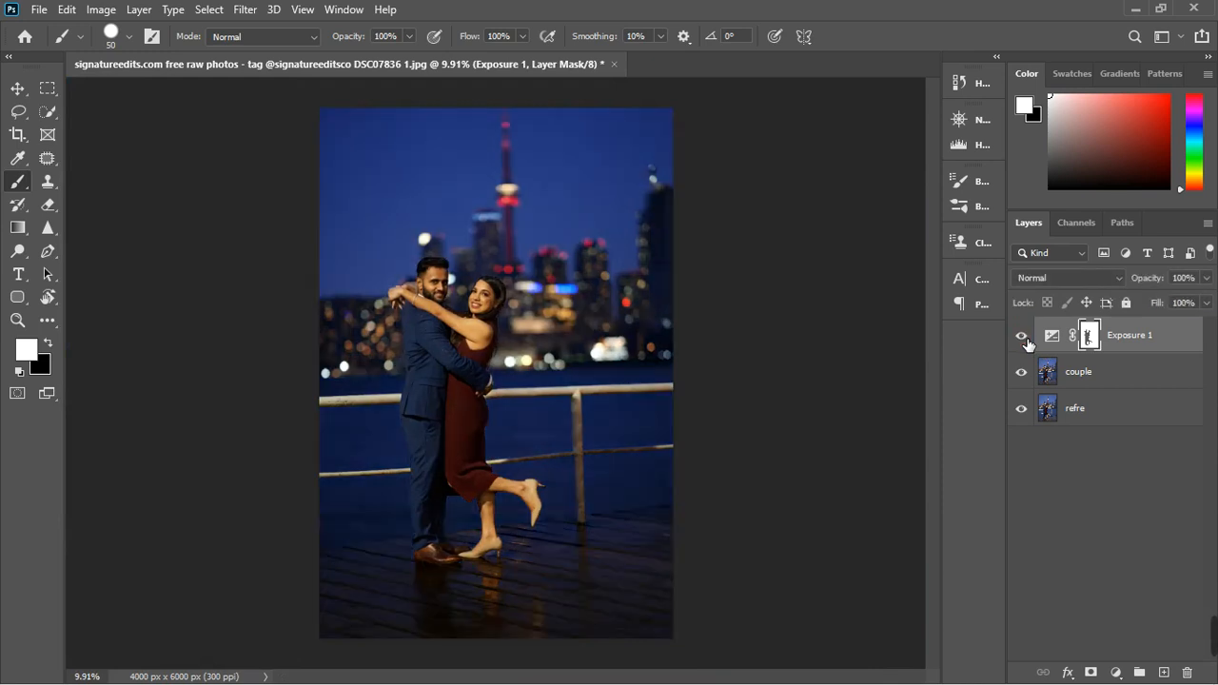
# - Add a Color Balance adjustment layer above Exposure 1 and show its color settings with the Move tool active
pyautogui.scroll(3, 438, 400)
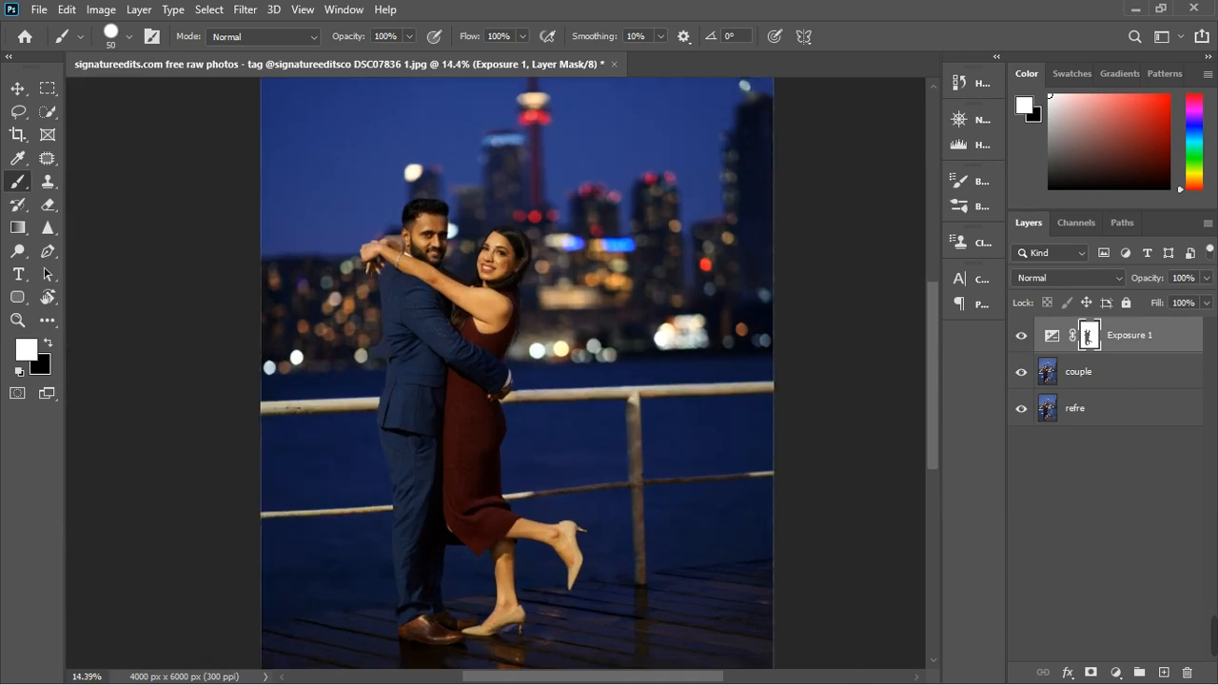
pyautogui.click(1117, 673)
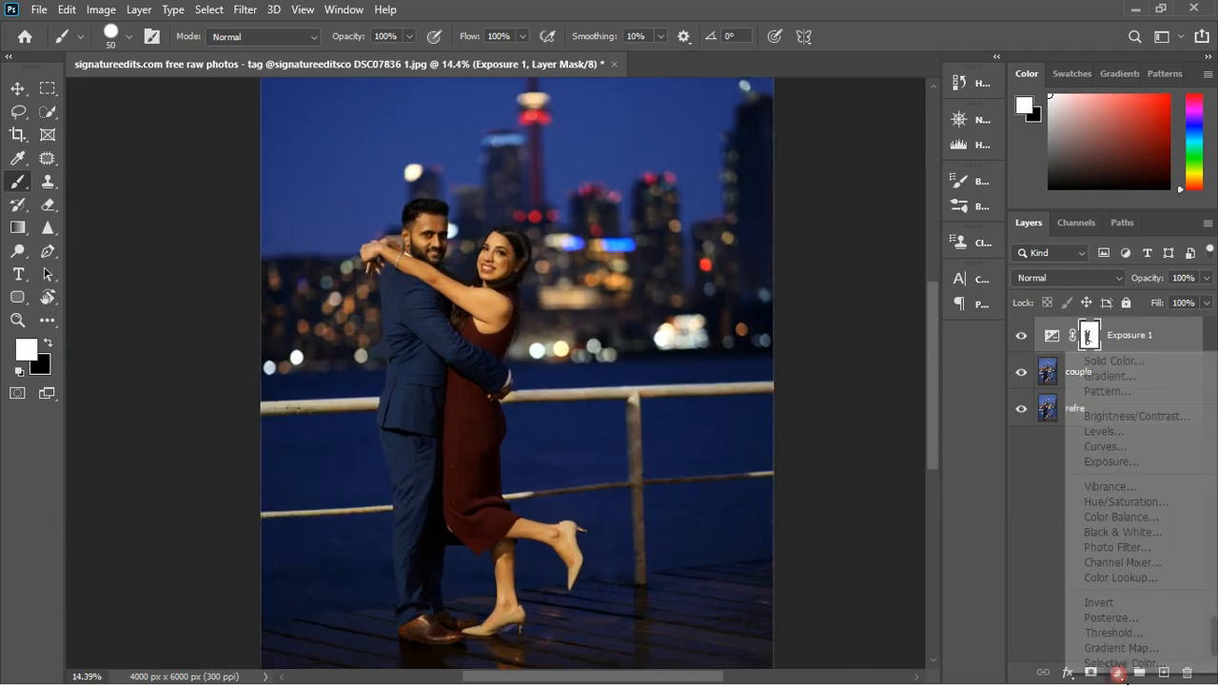
pyautogui.click(1121, 517)
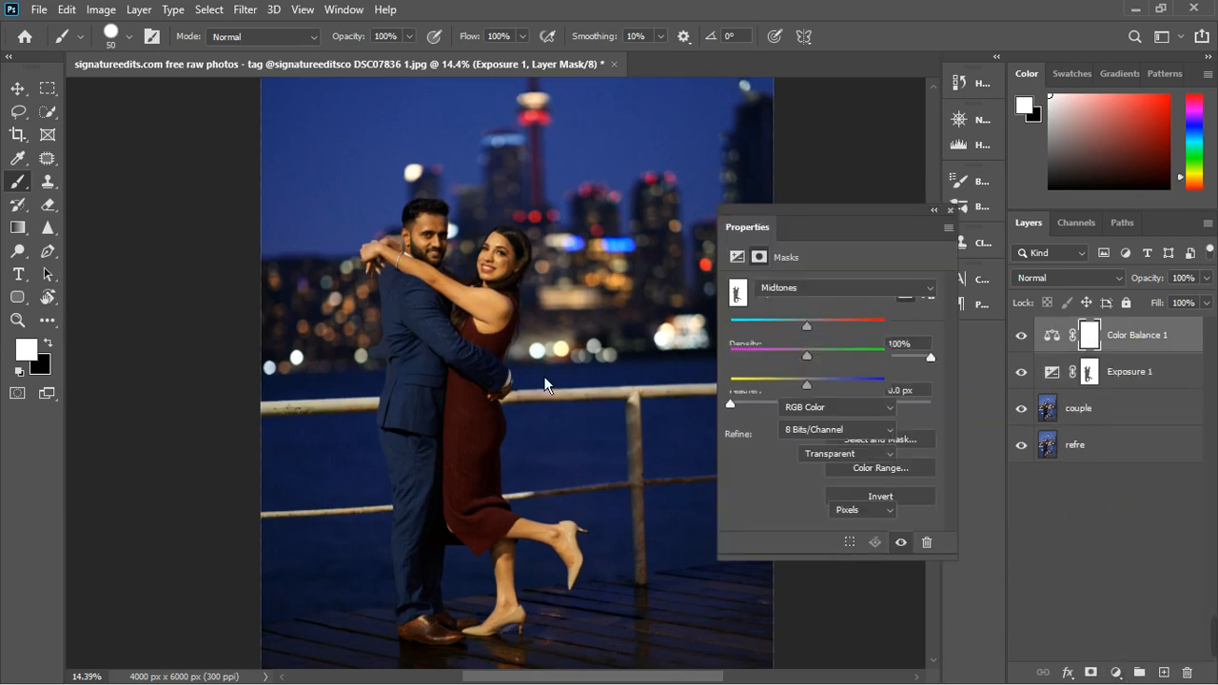
pyautogui.keyDown('alt'); pyautogui.click(483, 270); pyautogui.keyUp('alt')
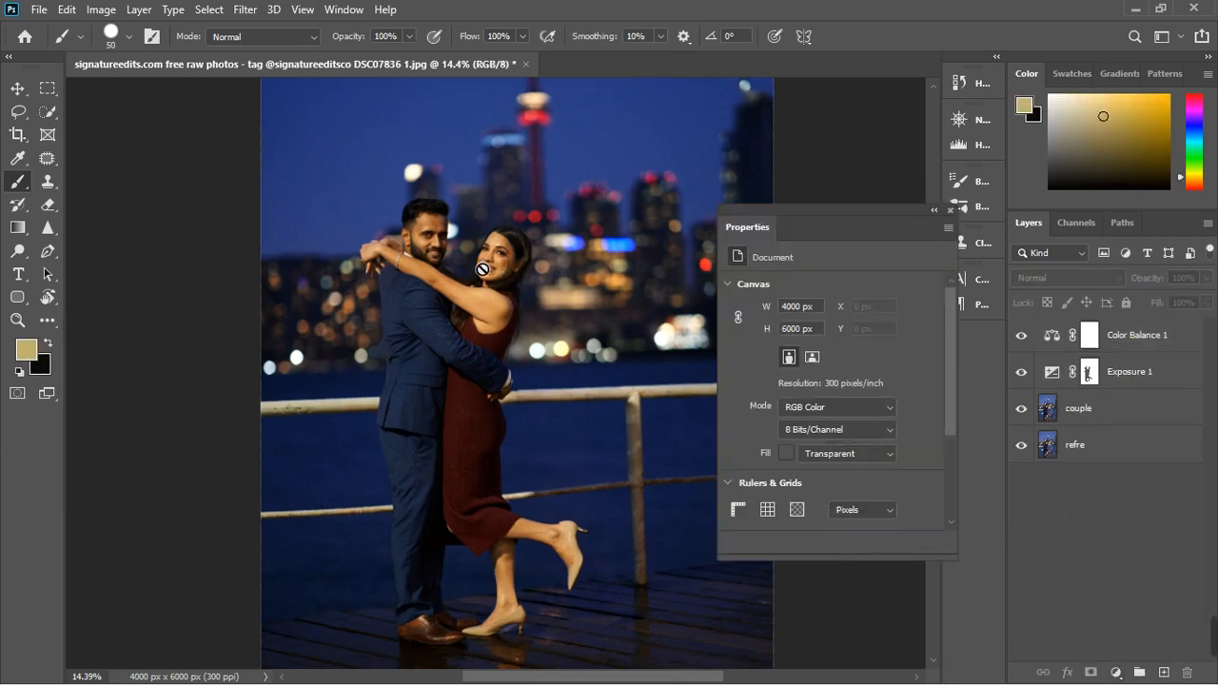
pyautogui.click(20, 94)
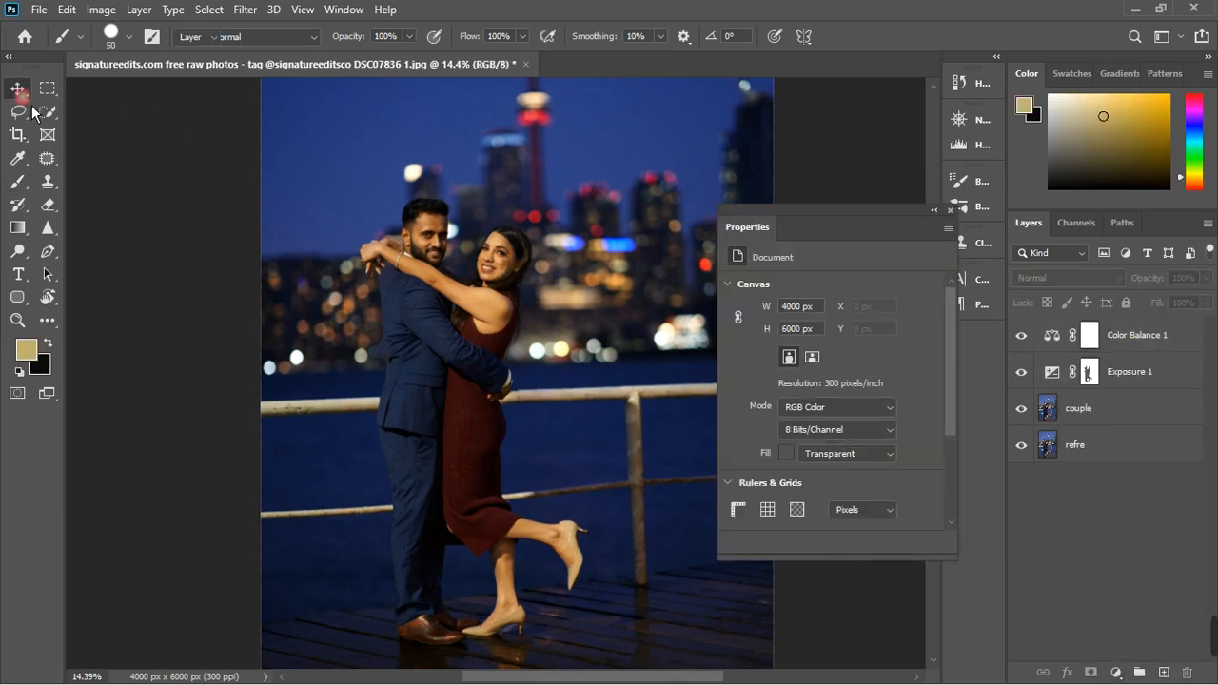
pyautogui.click(1055, 340)
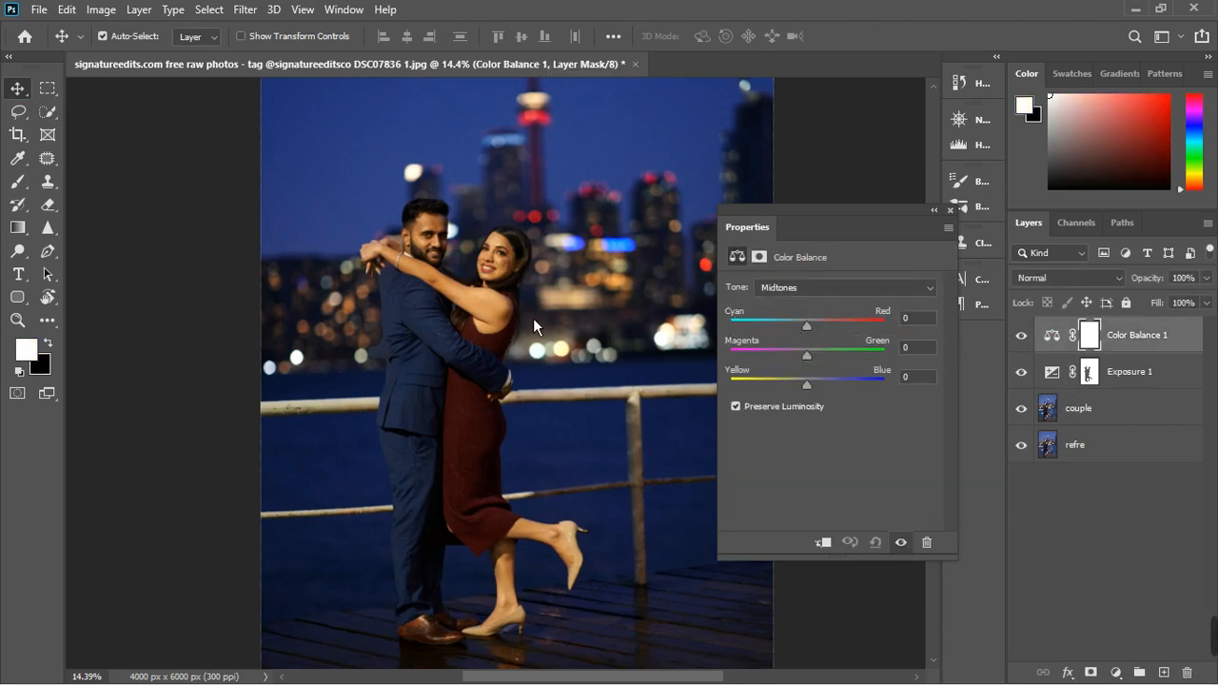
pyautogui.scroll(-2, 480, 324)
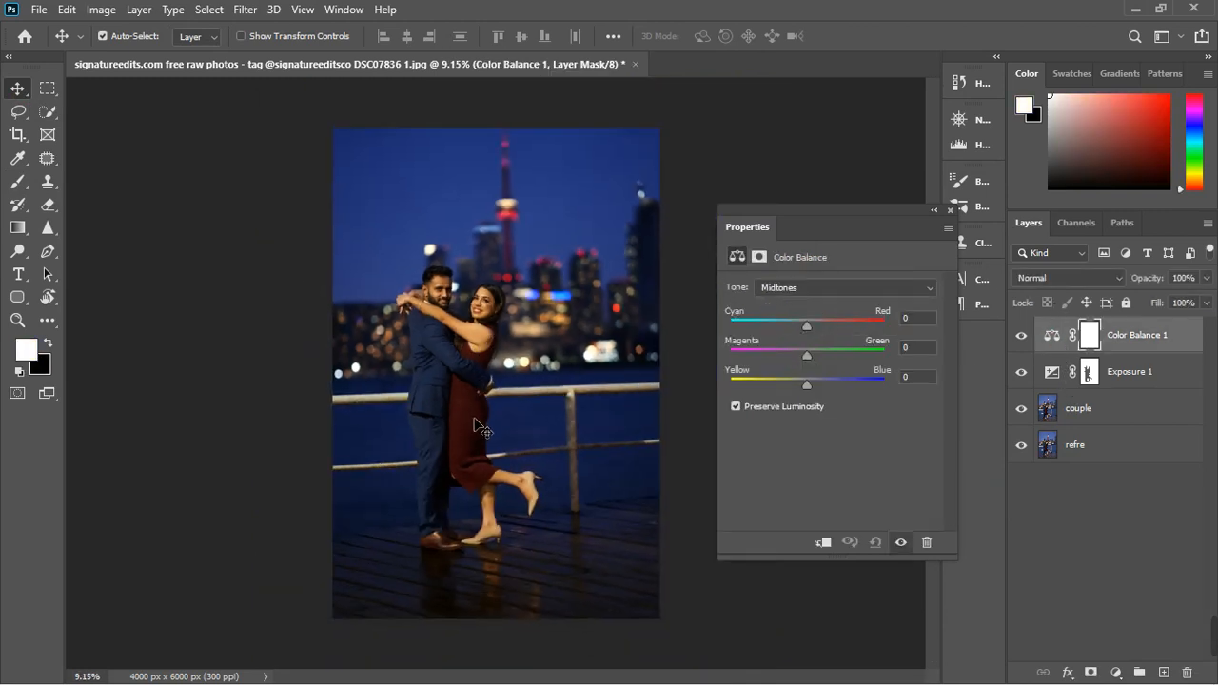
pyautogui.scroll(1, 481, 428)
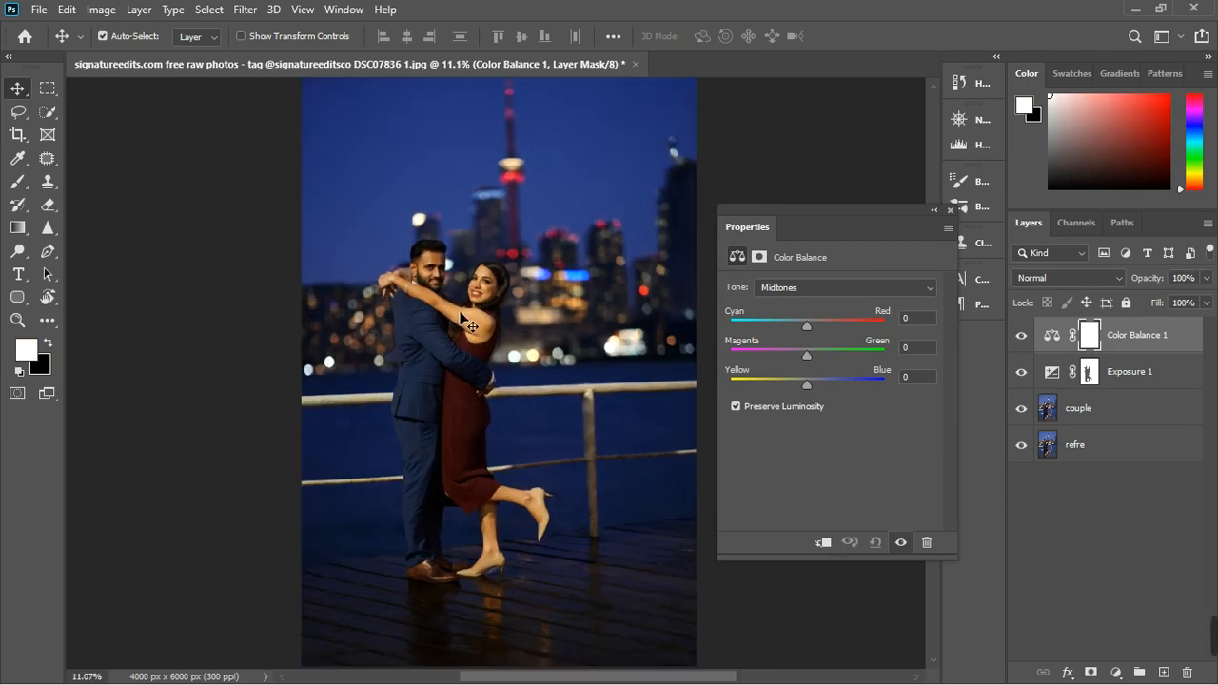
pyautogui.scroll(1, 469, 326)
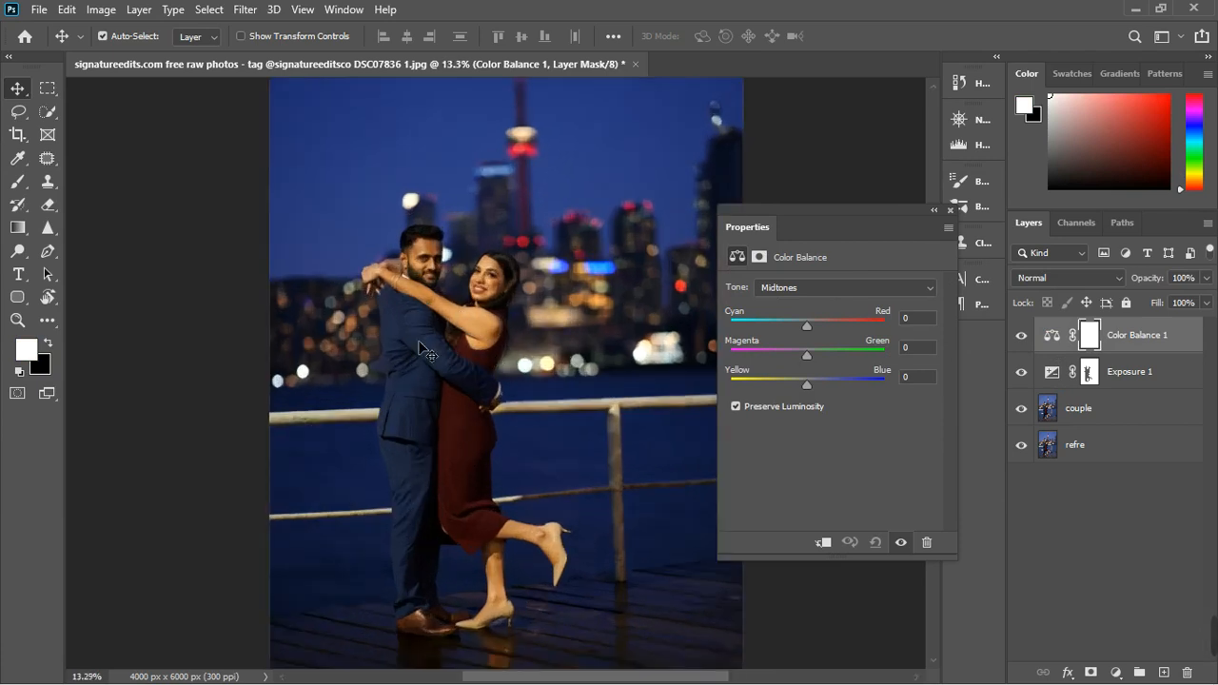
pyautogui.scroll(2, 422, 350)
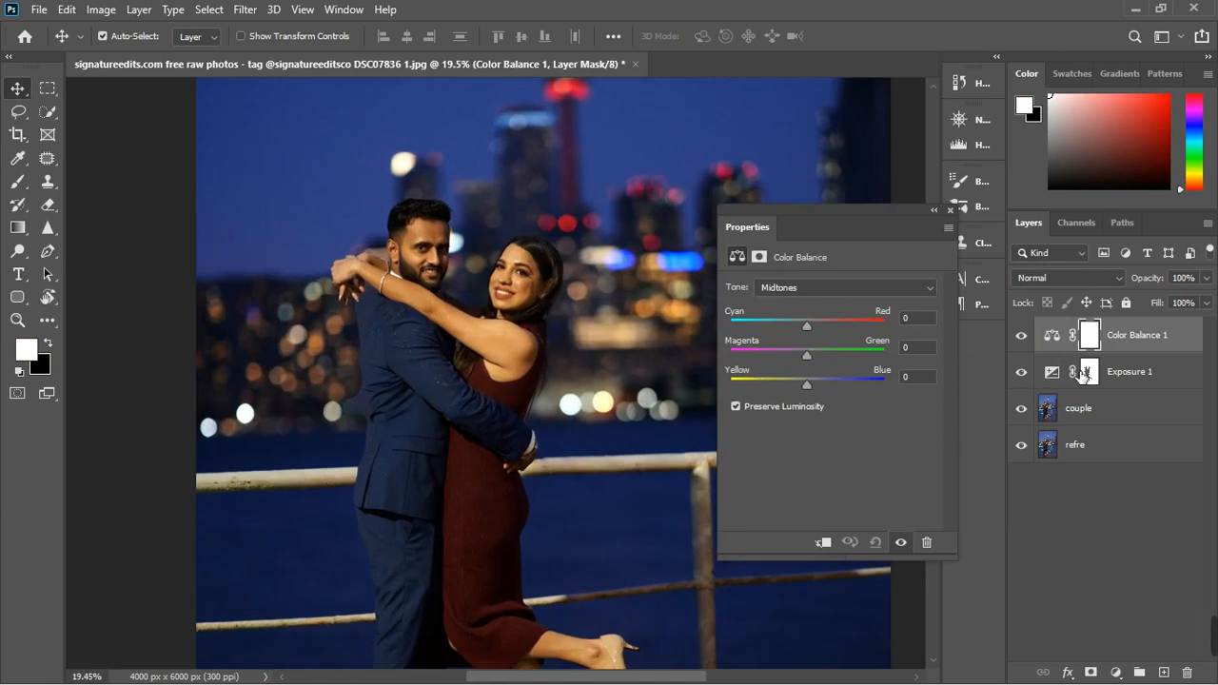
pyautogui.click(1100, 377)
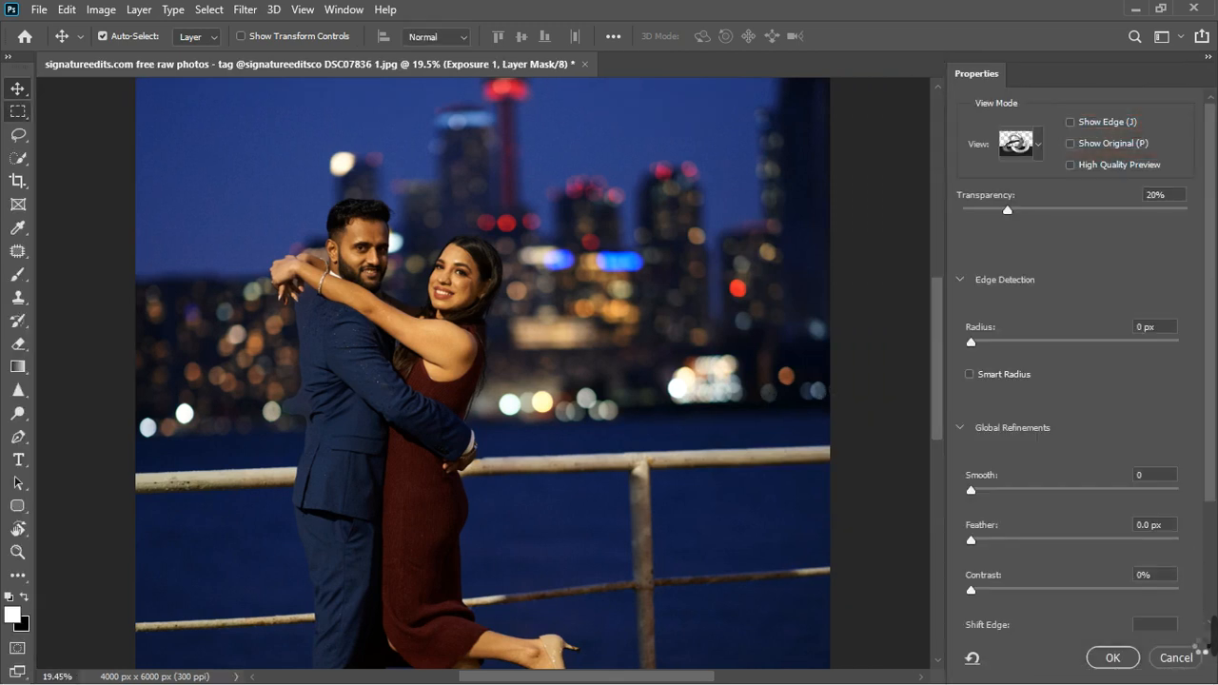
pyautogui.click(1176, 661)
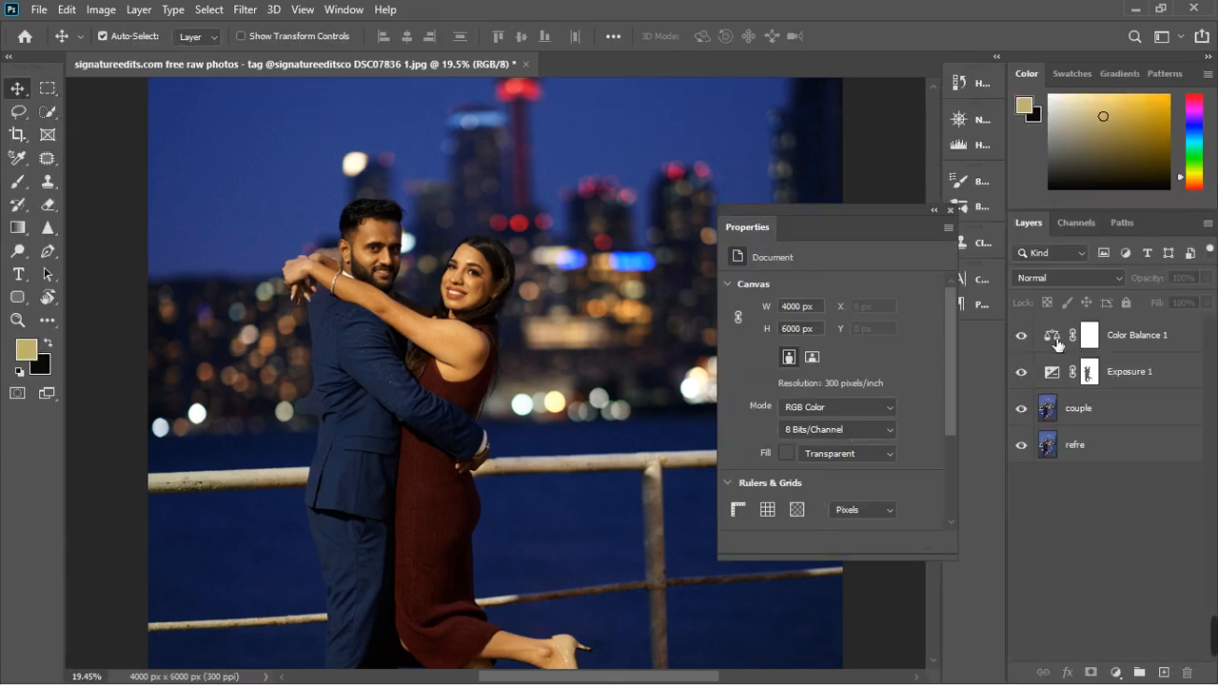
# - Shift the Color Balance midtones toward blue to +30 on the Yellow–Blue axis
pyautogui.click(1051, 337)
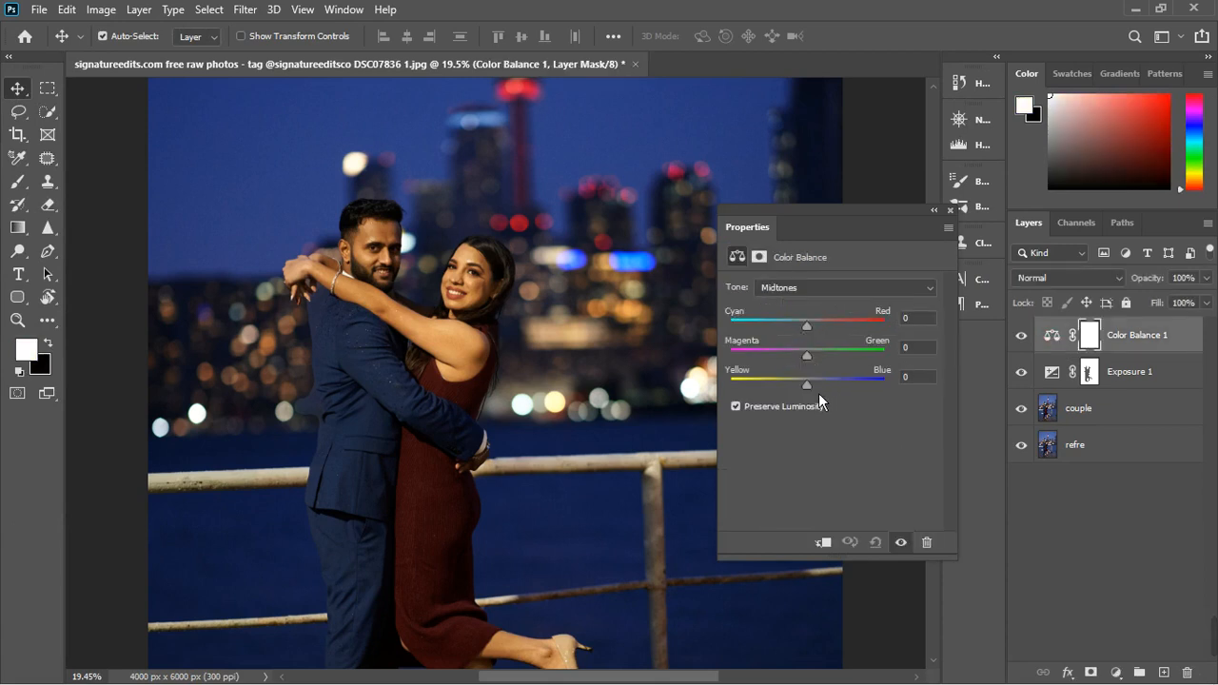
pyautogui.moveTo(819, 393); pyautogui.dragTo(839, 396)
# - Copy the Exposure 1 layer mask onto the Color Balance 1 layer, replacing its existing blank mask
pyautogui.click(1096, 380)
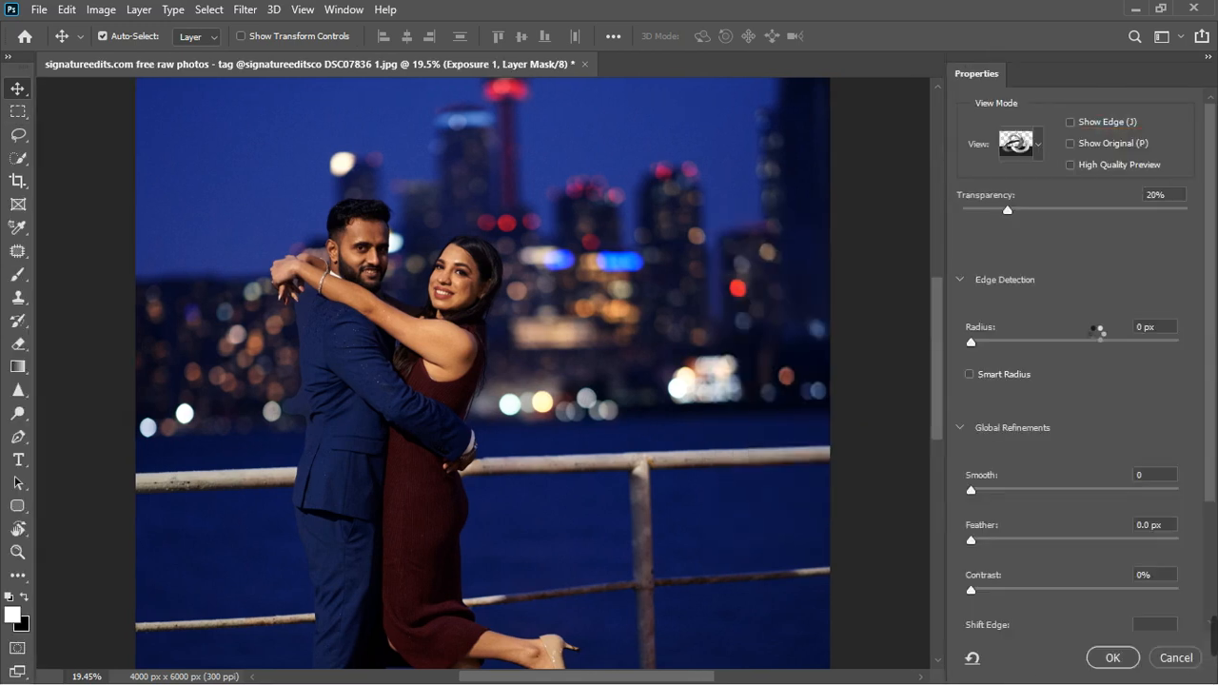
pyautogui.click(1175, 666)
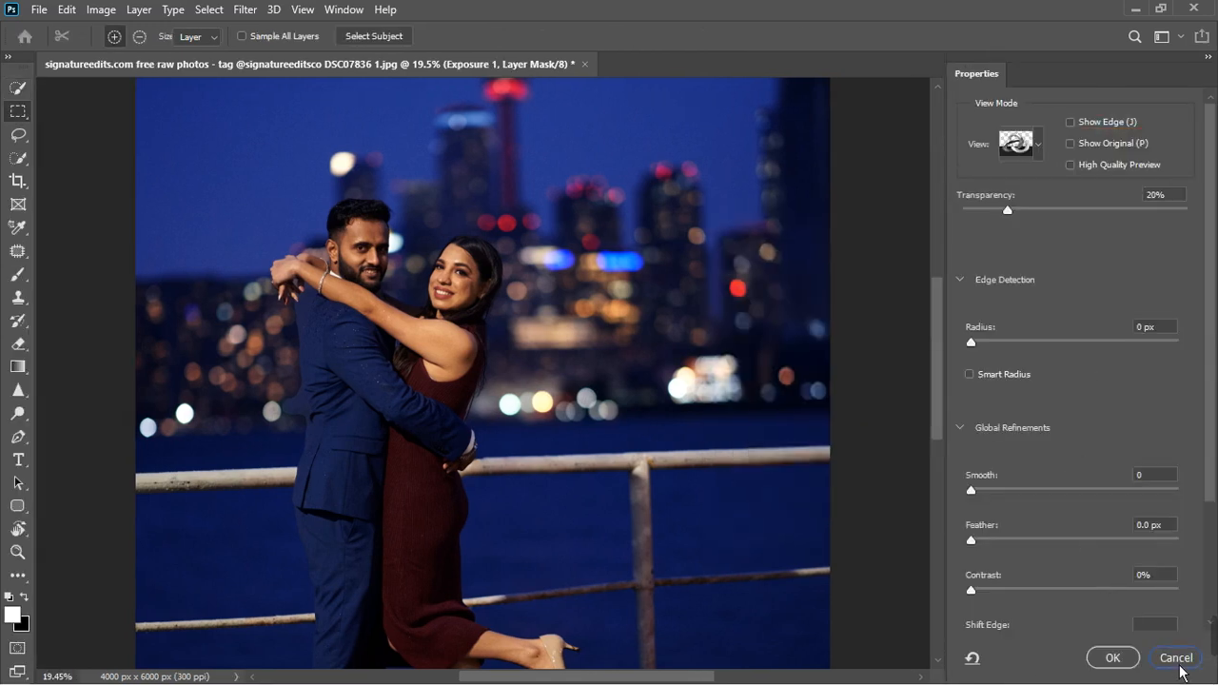
pyautogui.click(1102, 495)
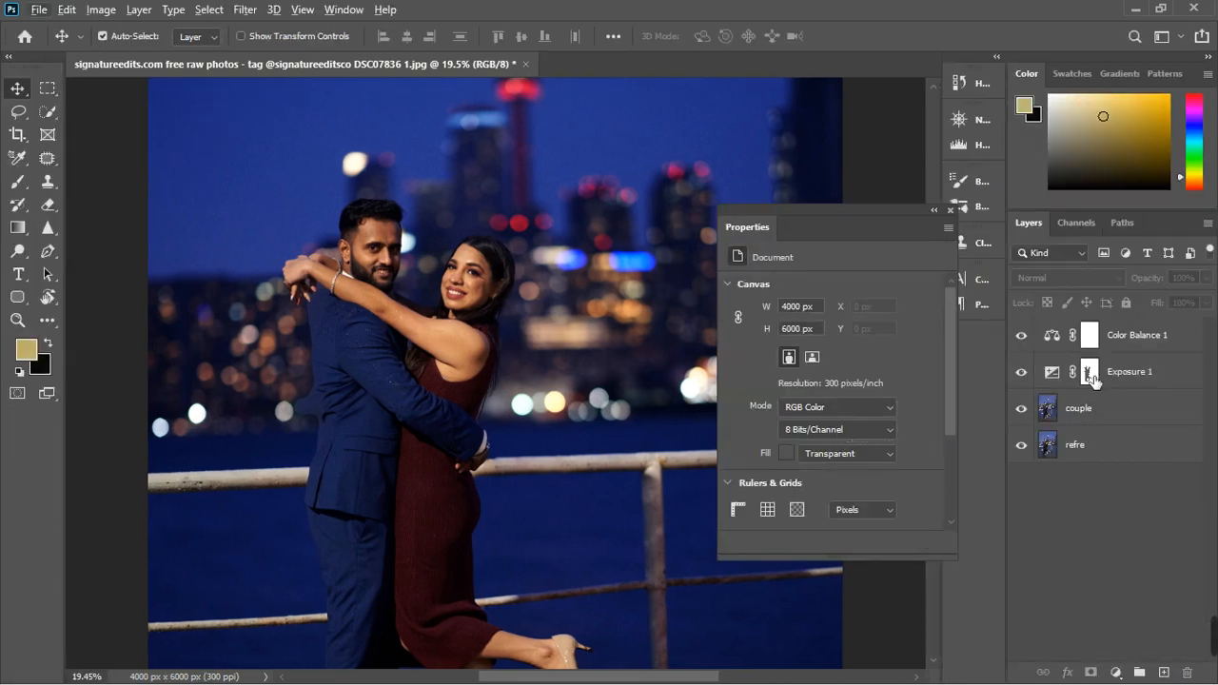
pyautogui.moveTo(1091, 382); pyautogui.dragTo(1095, 342)
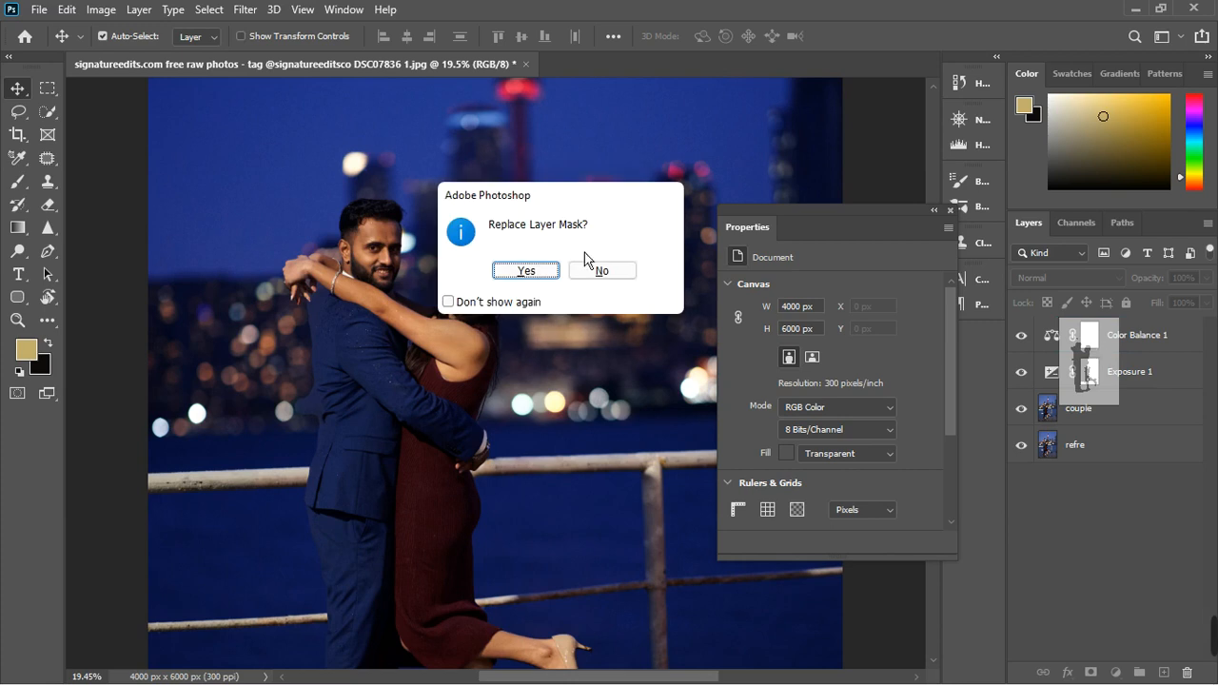
pyautogui.click(527, 273)
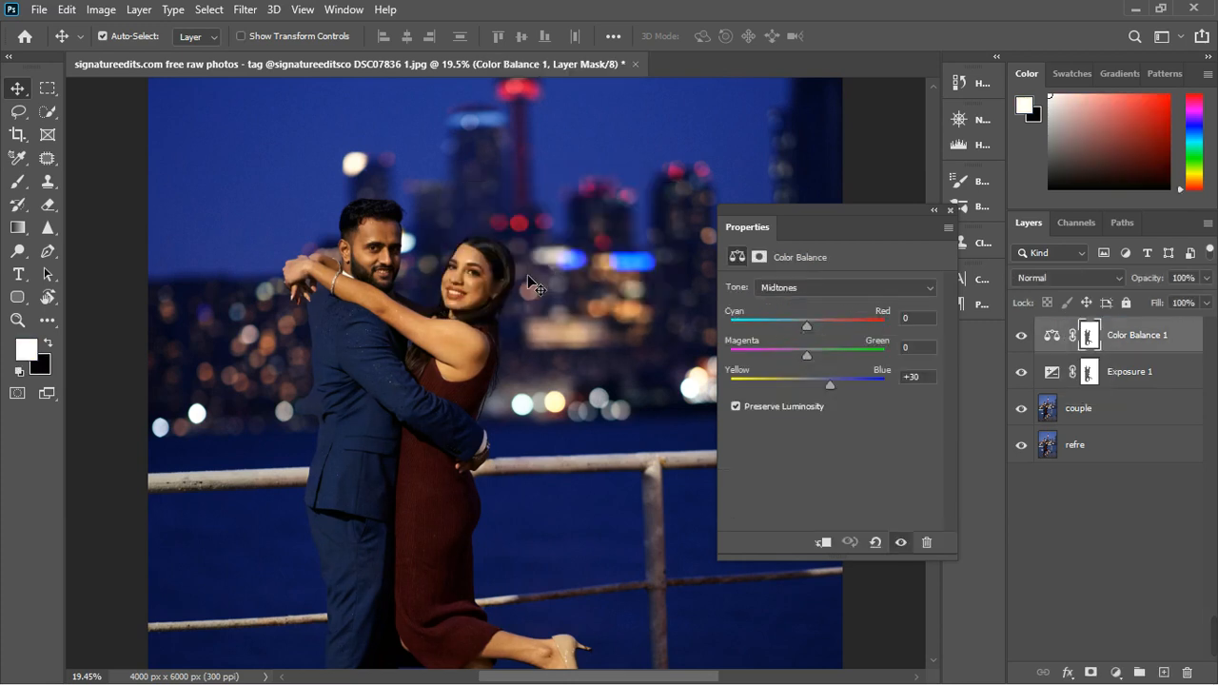
# - Invert the Color Balance 1 layer mask so the blue shift mainly affects the couple instead of the background
pyautogui.scroll(-5, 418, 287)
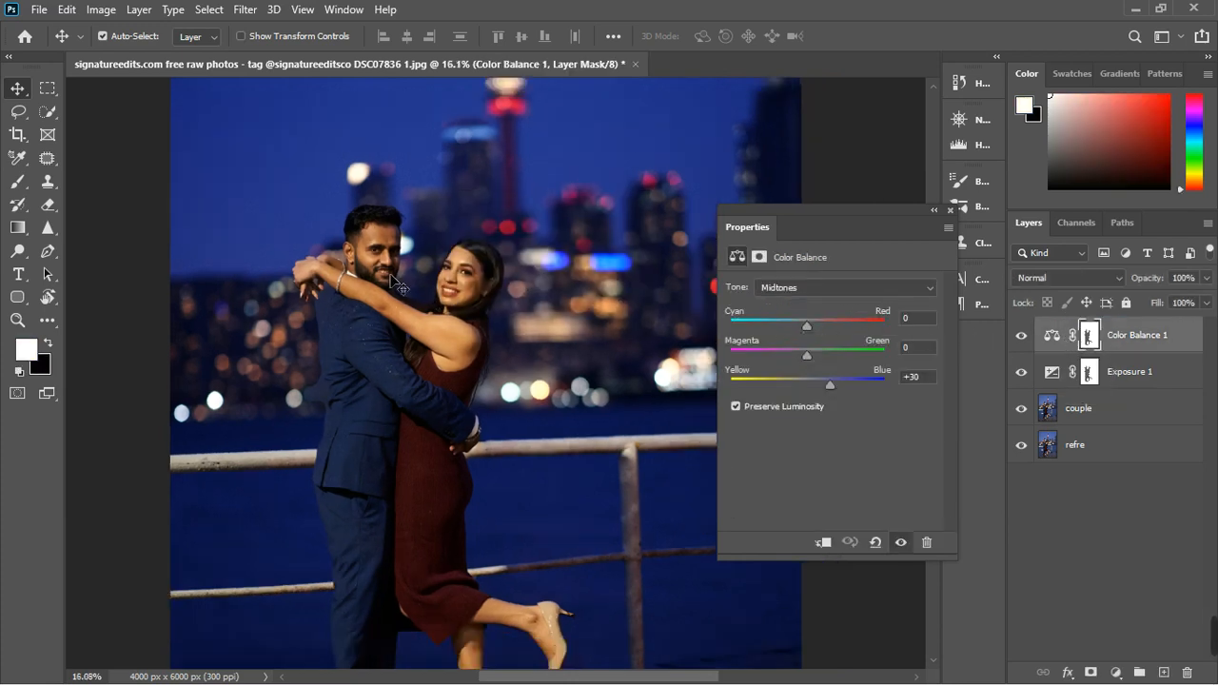
pyautogui.doubleClick(1091, 341)
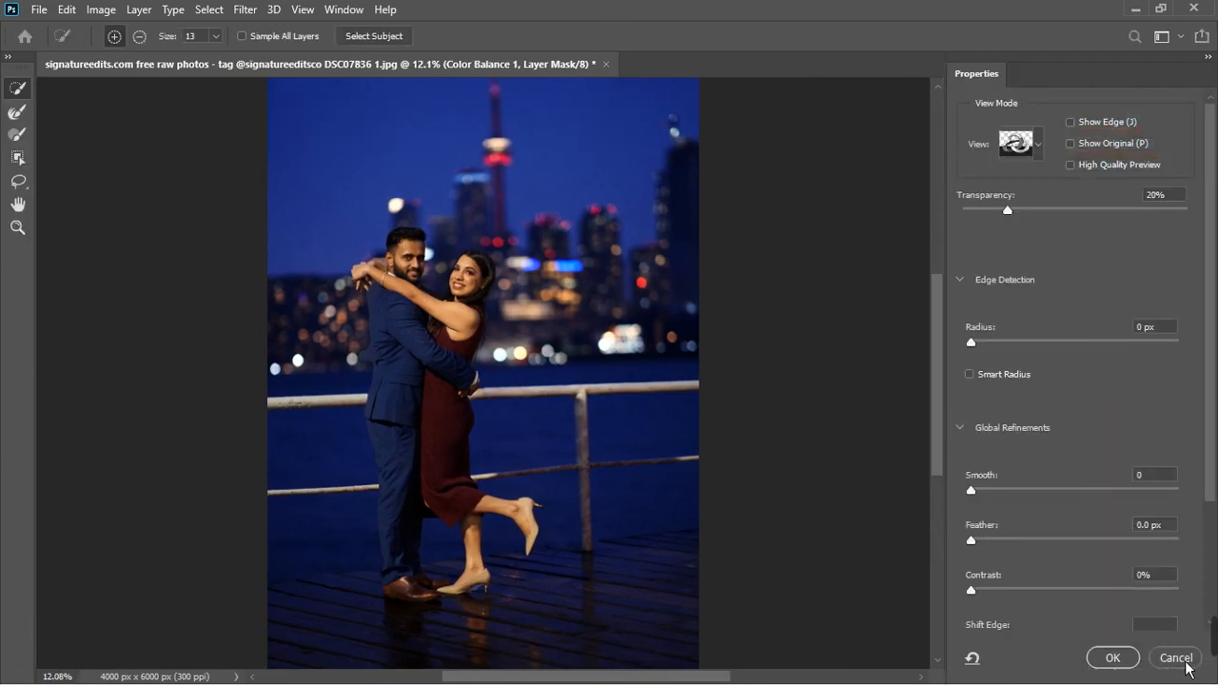
pyautogui.click(1185, 664)
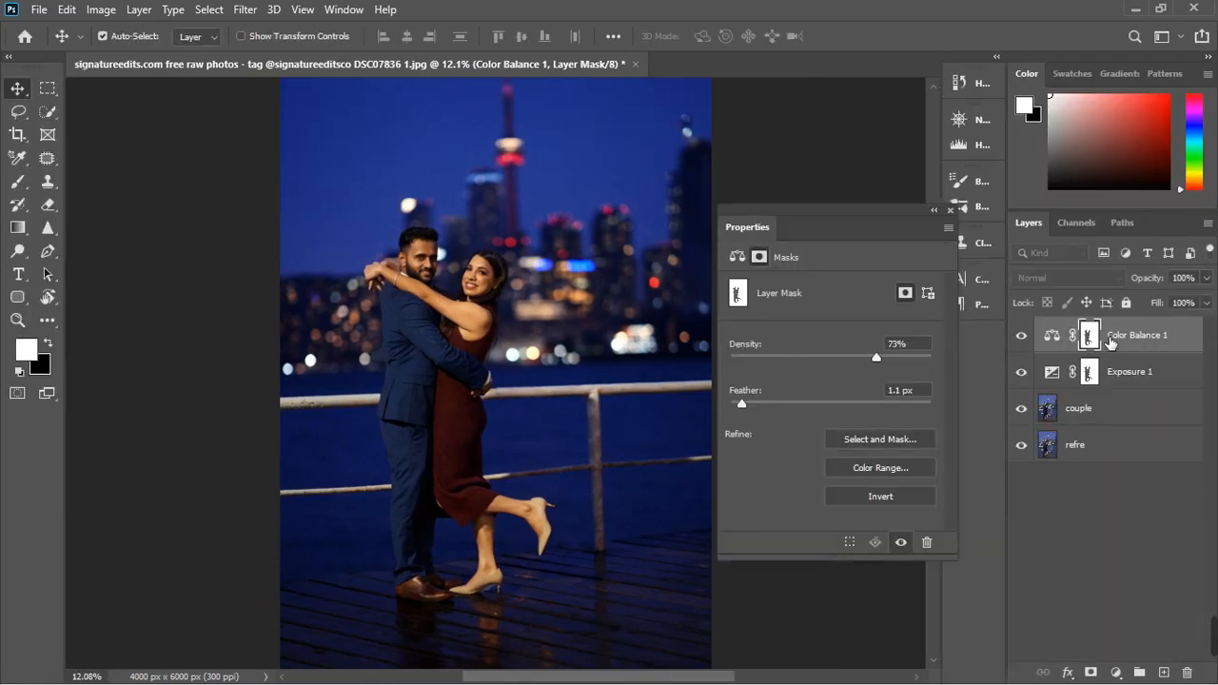
pyautogui.press('ctrl')
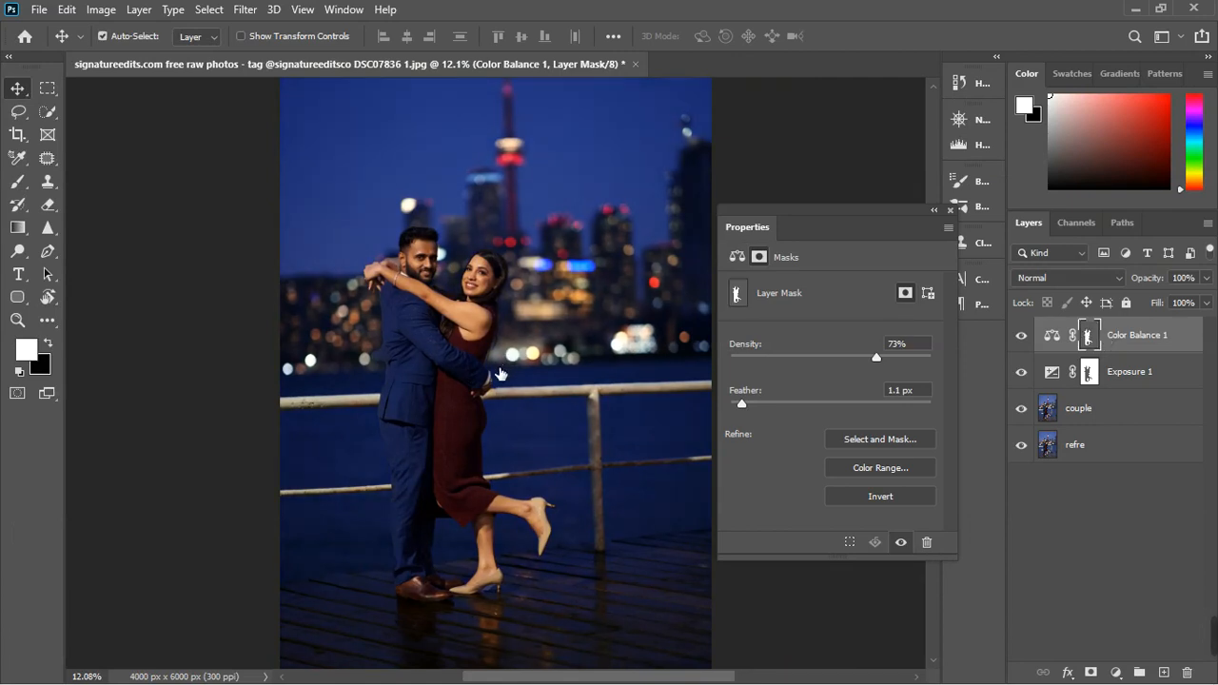
# - Toggle the Color Balance 1 adjustment's visibility to compare the couple with and without it, leaving it visible
pyautogui.click(1023, 336)
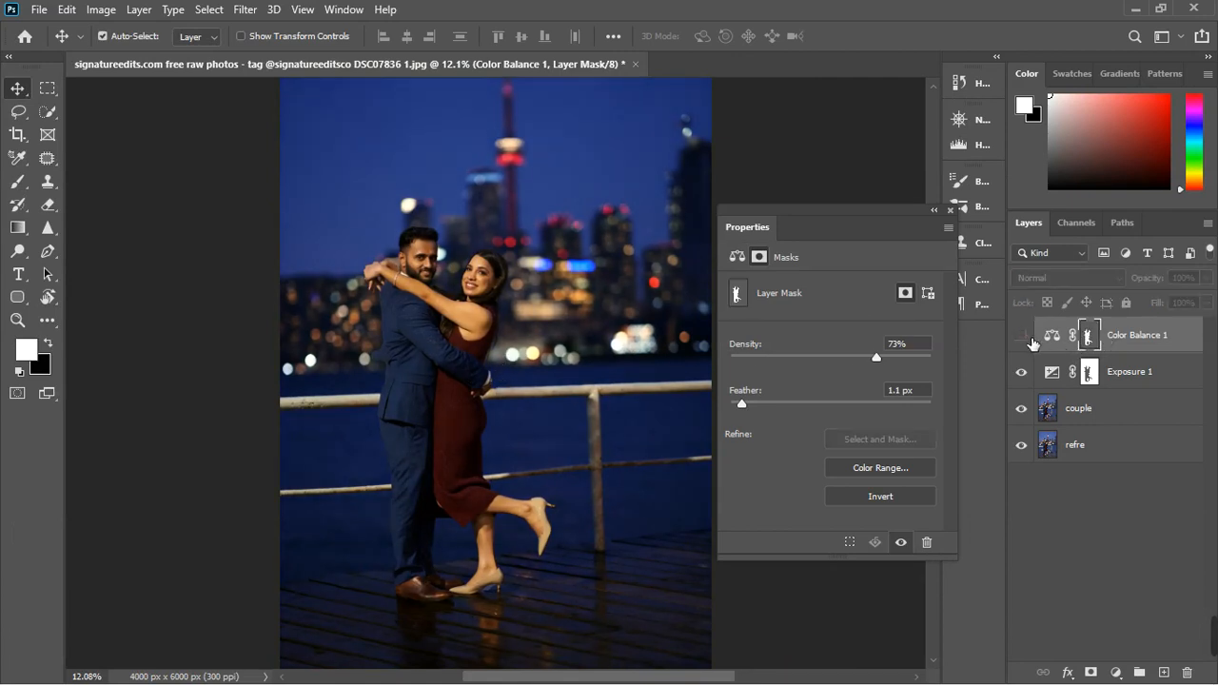
pyautogui.click(1027, 338)
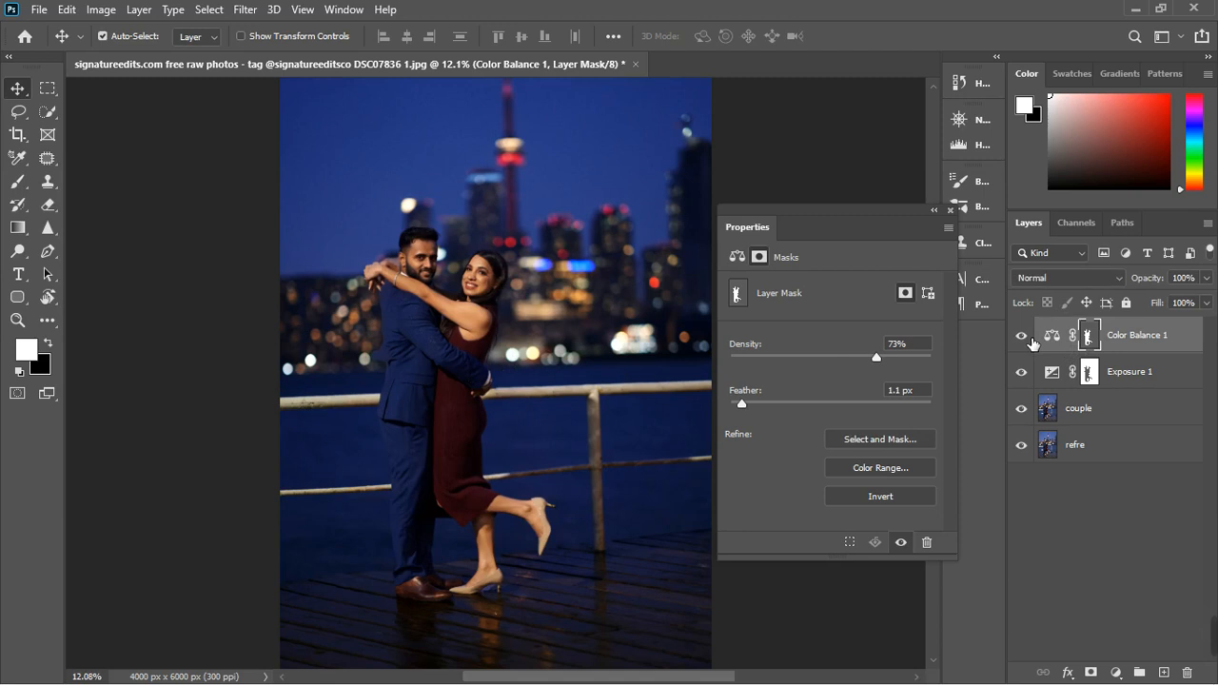
# - Close the mask properties and compare the couple with and without the Color Balance 1 adjustment, leaving it visible
pyautogui.scroll(-3, 419, 371)
pyautogui.scroll(1, 495, 341)
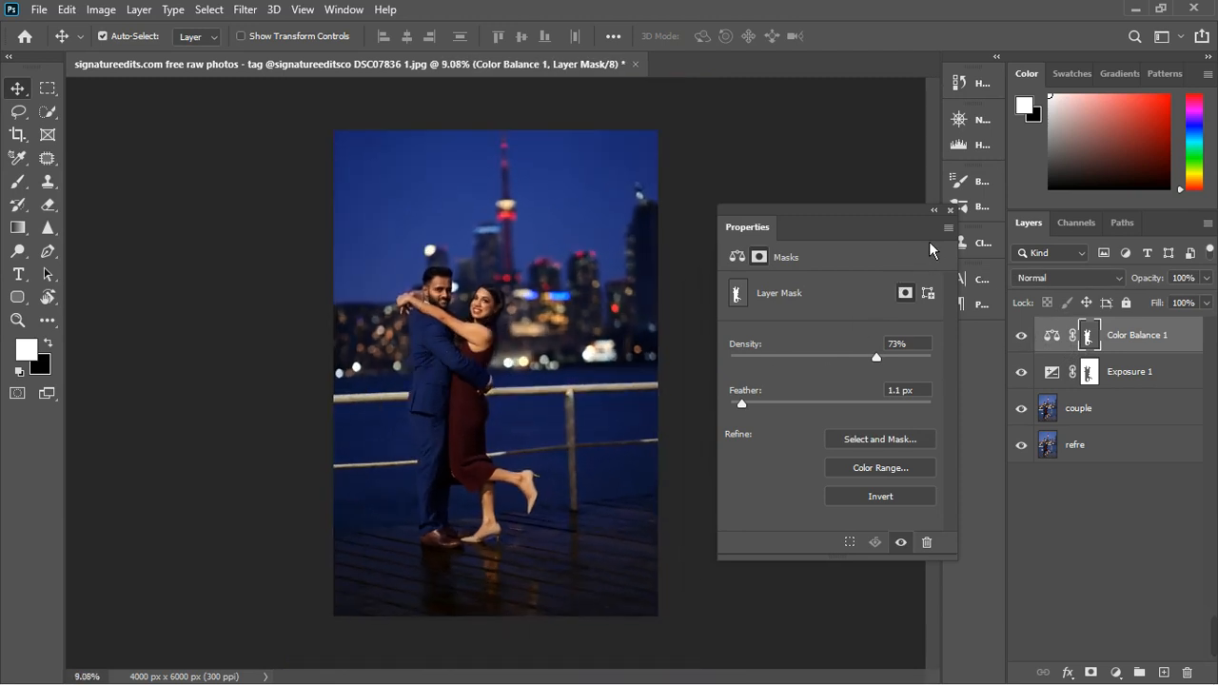
pyautogui.click(950, 209)
pyautogui.click(1025, 338)
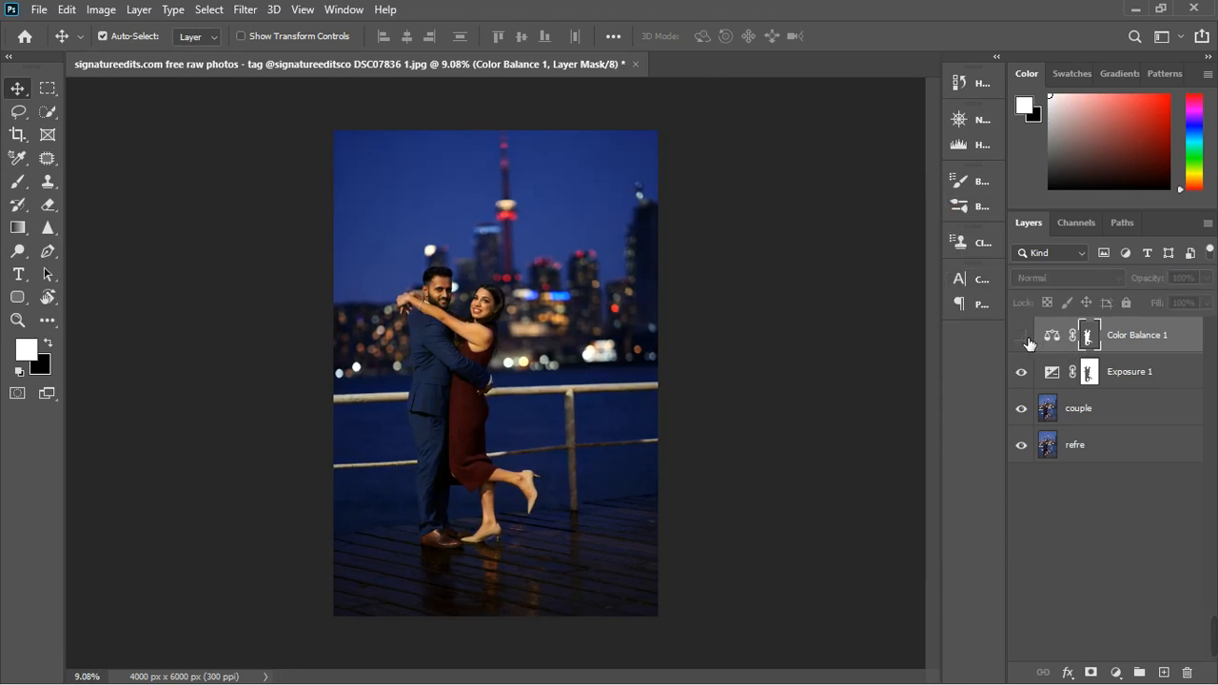
pyautogui.click(1028, 343)
pyautogui.click(1028, 343)
pyautogui.click(1026, 341)
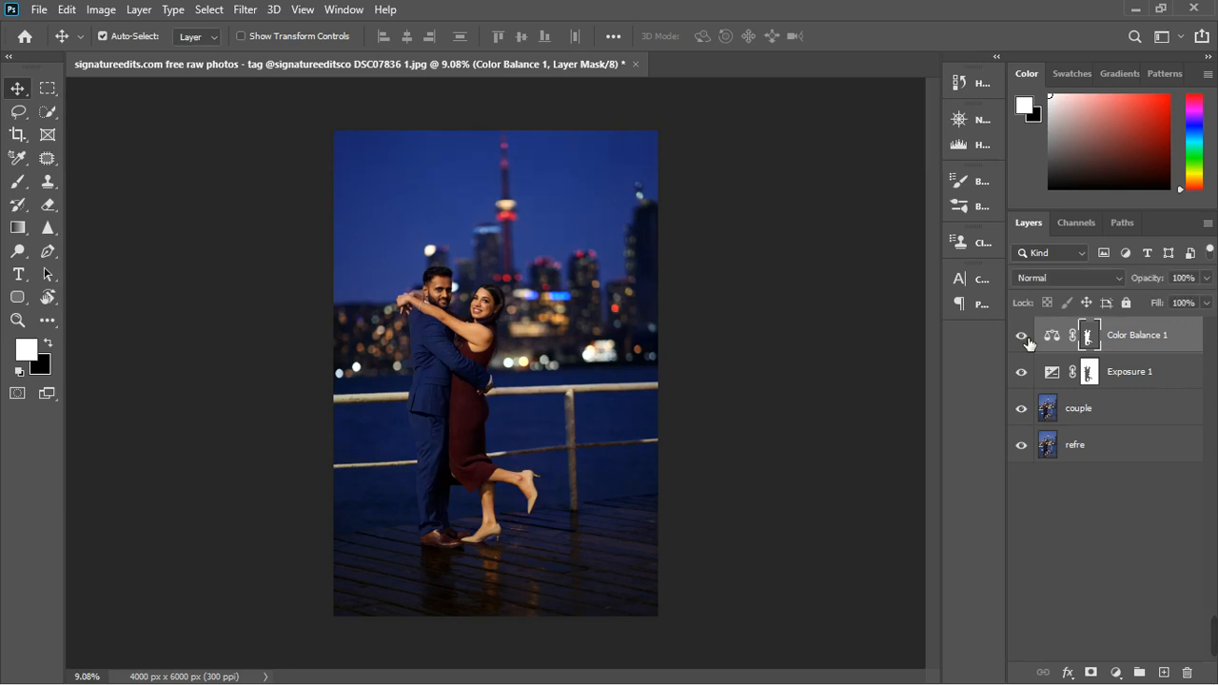
# - Reopen the Color Balance 1 adjustment settings and set the midtones to +35 on the Yellow–Blue axis
pyautogui.doubleClick(1099, 343)
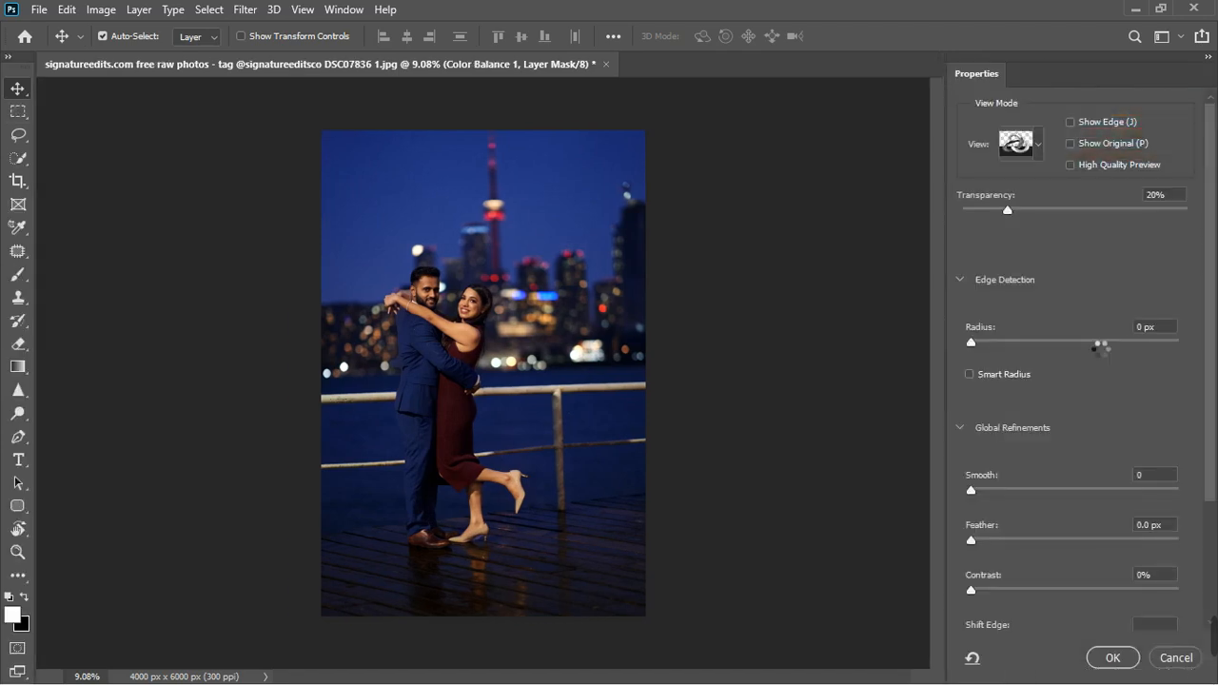
pyautogui.click(1177, 657)
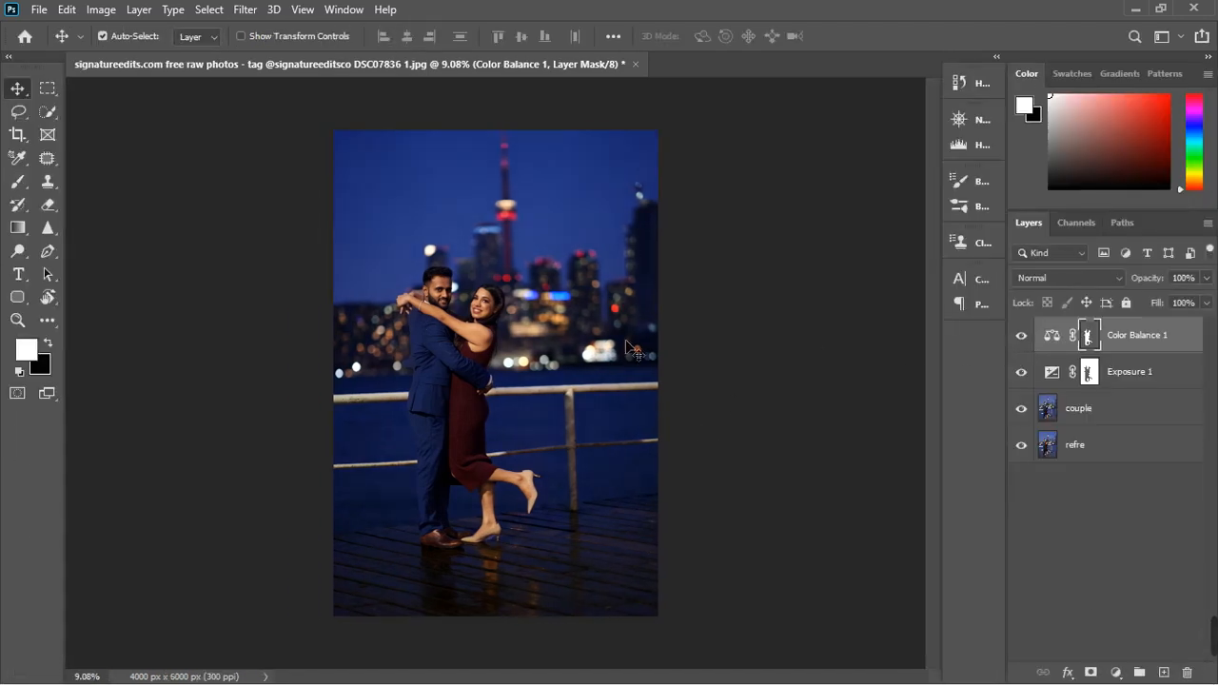
pyautogui.click(1053, 338)
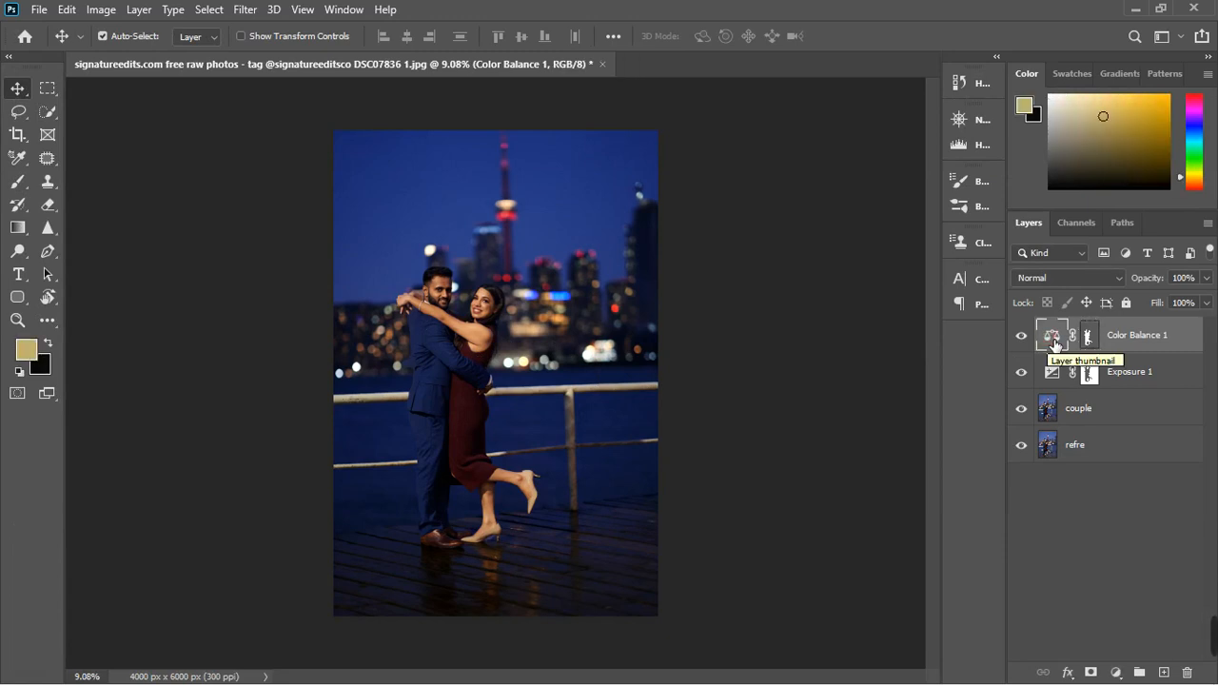
pyautogui.doubleClick(1053, 343)
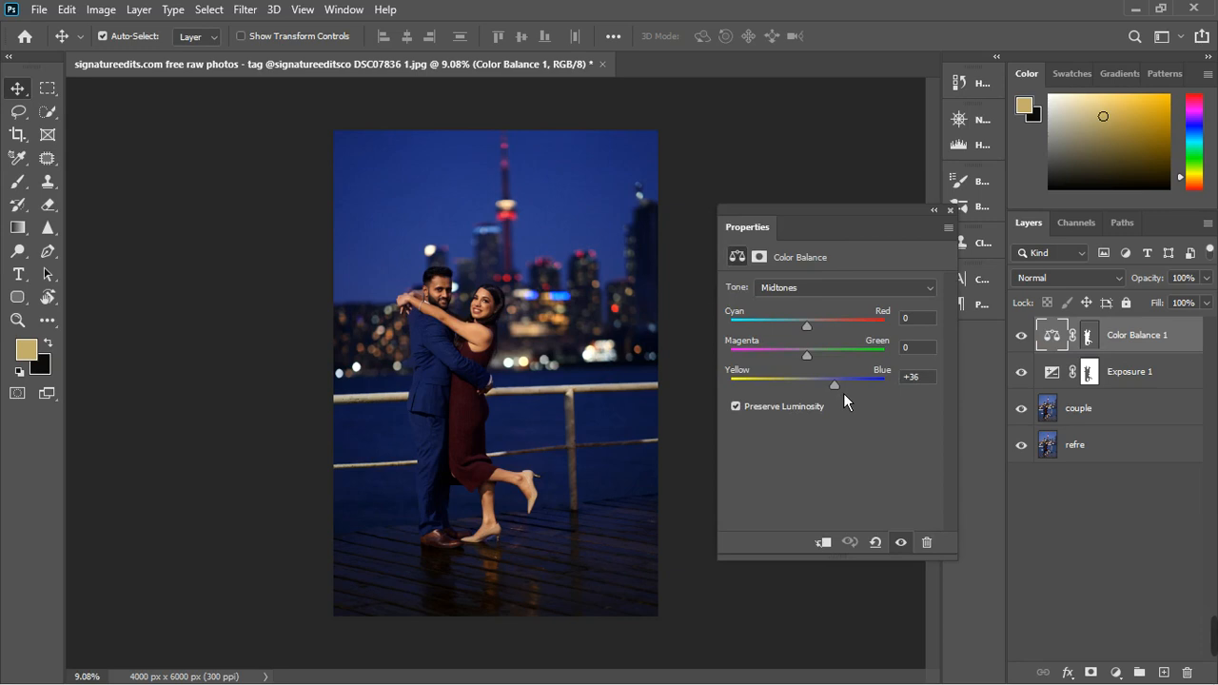
# - Try cyan and strong red shifts in the Color Balance highlights, up to +95, and reset Cyan–Red to 0
pyautogui.click(825, 288)
pyautogui.click(807, 334)
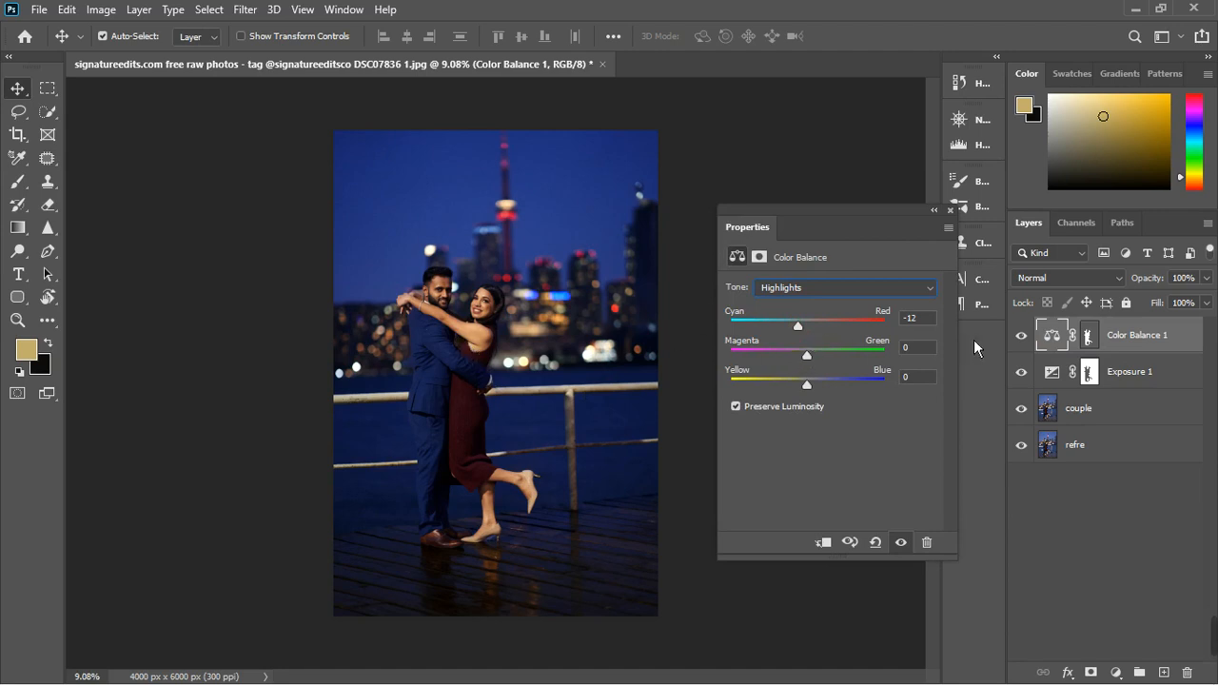
pyautogui.moveTo(928, 328); pyautogui.dragTo(889, 325)
pyautogui.click(881, 326)
pyautogui.write('0+95')
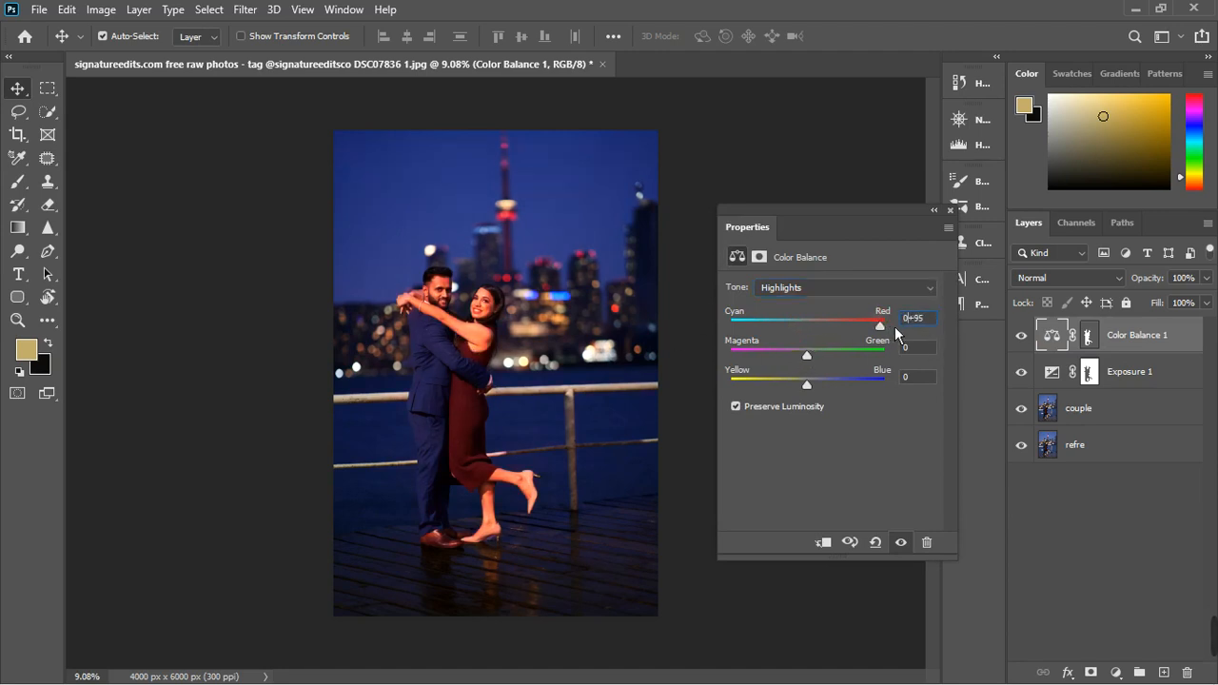
pyautogui.click(875, 329)
pyautogui.write('0')
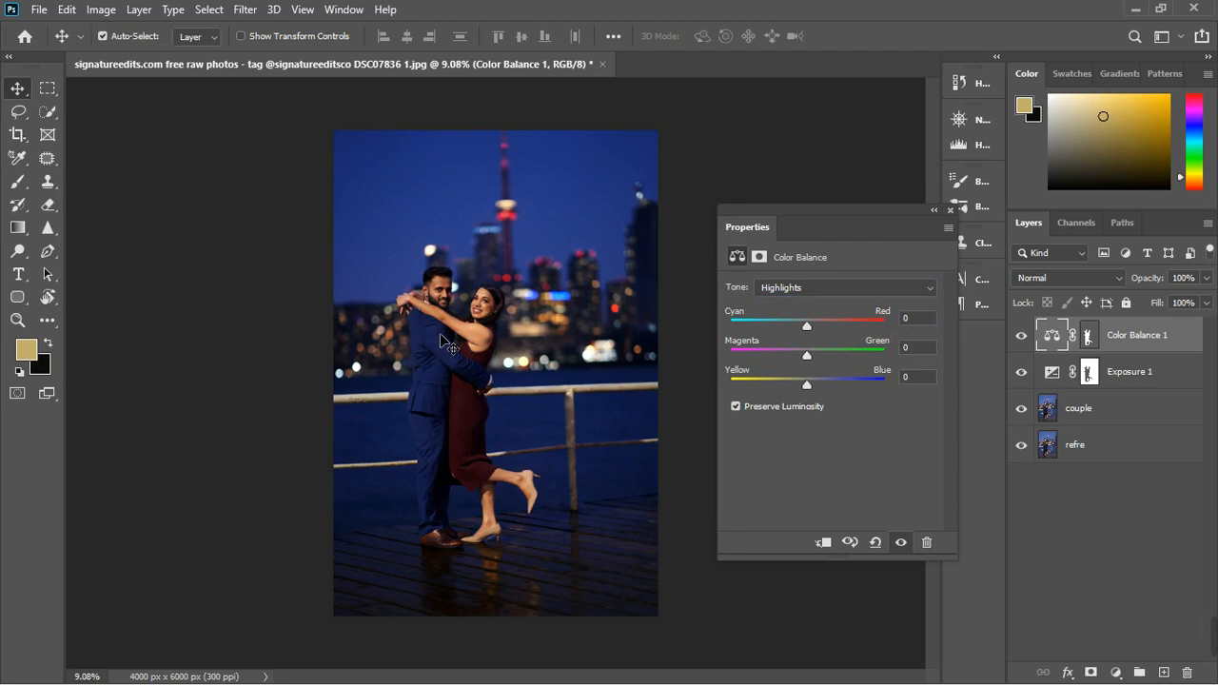
# - Shift the Color Balance highlights toward magenta to -9 and reset their Cyan–Red value to 0
pyautogui.scroll(3, 447, 343)
pyautogui.scroll(-1, 449, 336)
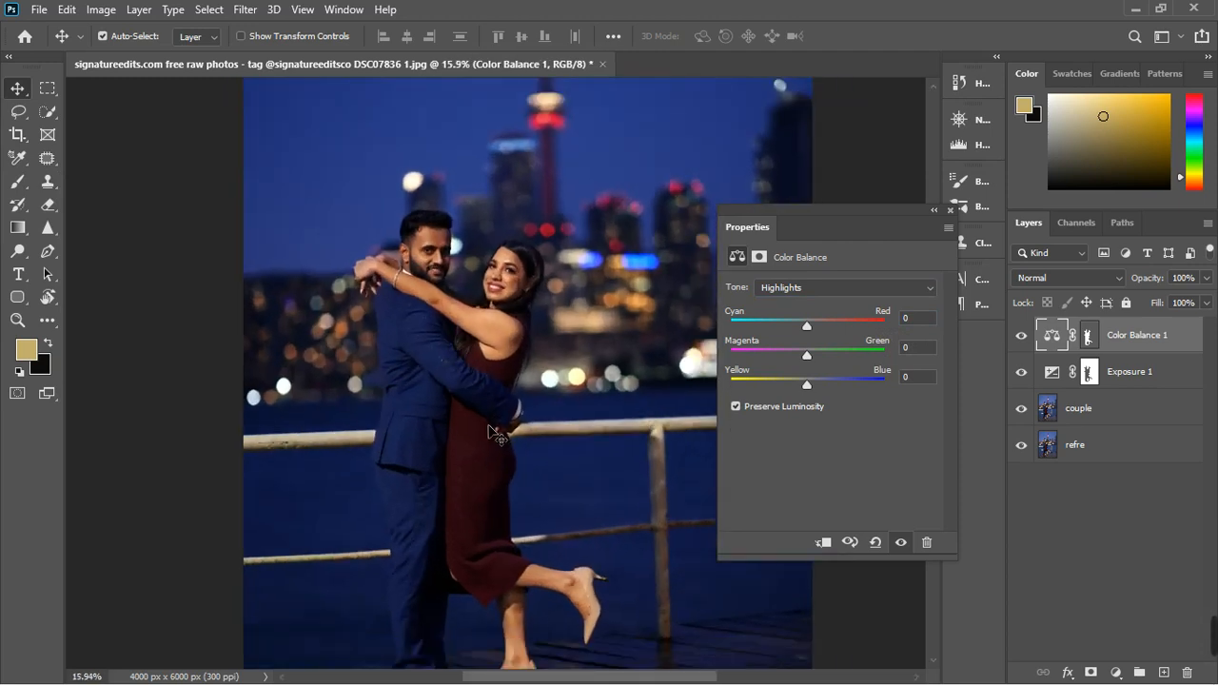
pyautogui.moveTo(817, 394)
pyautogui.mouseDown()
pyautogui.moveTo(833, 391)
pyautogui.moveTo(795, 393)
pyautogui.moveTo(816, 386)
pyautogui.mouseUp()
pyautogui.moveTo(811, 359)
pyautogui.mouseDown()
pyautogui.moveTo(801, 367)
pyautogui.moveTo(811, 362)
pyautogui.mouseUp()
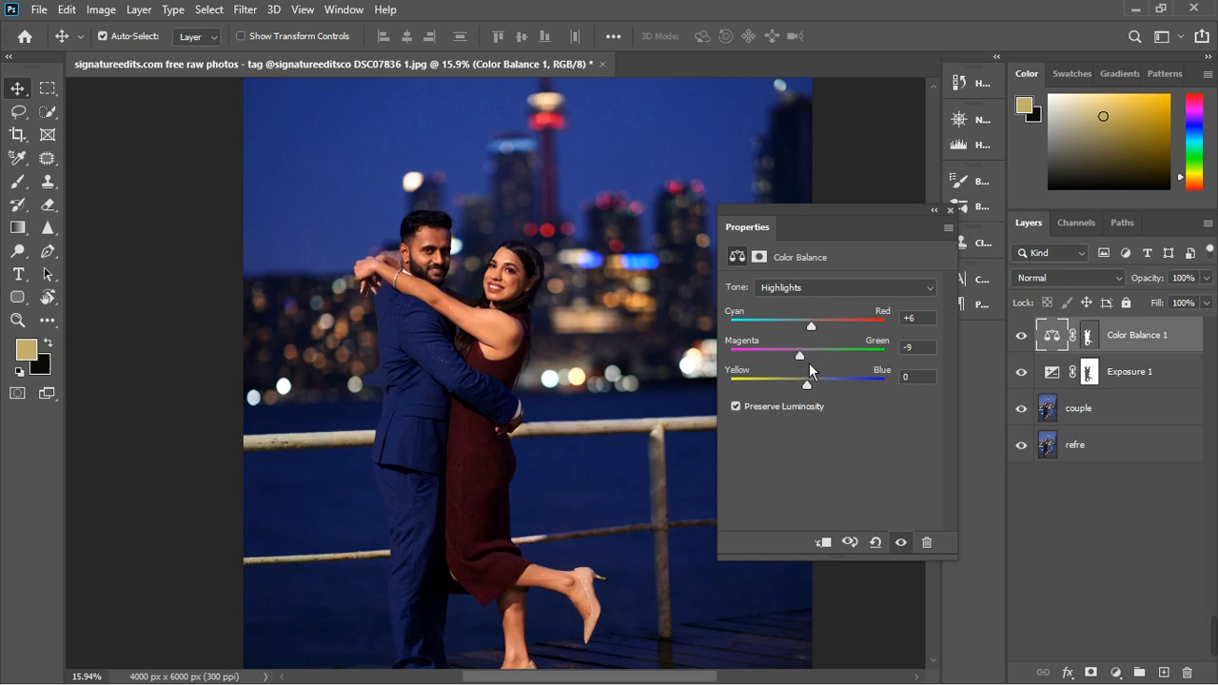
pyautogui.moveTo(821, 334); pyautogui.dragTo(823, 338)
pyautogui.moveTo(933, 322); pyautogui.dragTo(904, 329)
pyautogui.write('0')
# - Set the Color Balance shadows to +7 on Cyan–Red, +1 on Magenta–Green and +5 on Yellow–Blue
pyautogui.click(850, 297)
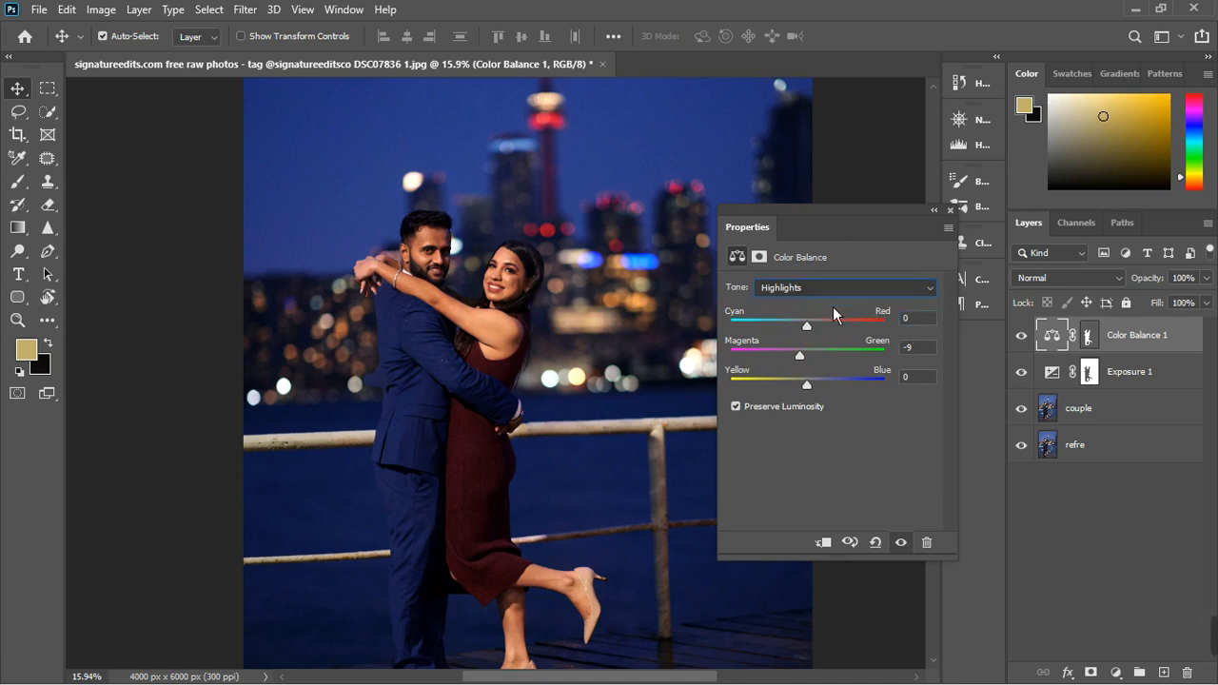
pyautogui.click(832, 305)
pyautogui.click(832, 303)
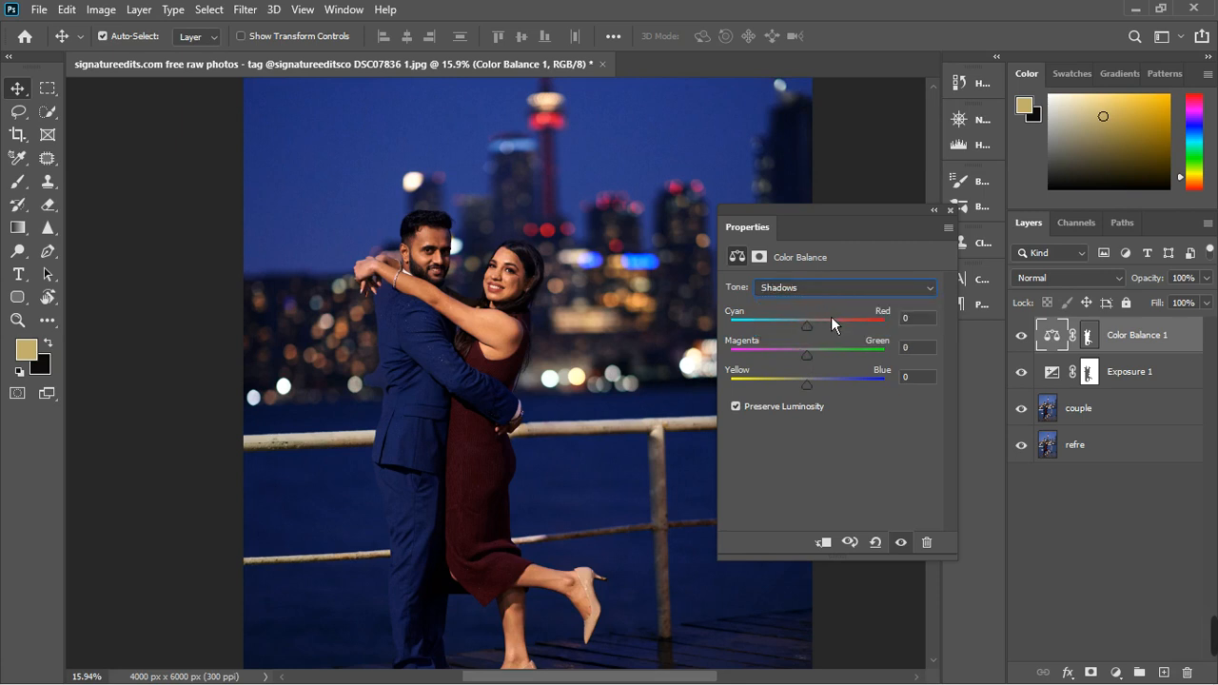
pyautogui.click(817, 391)
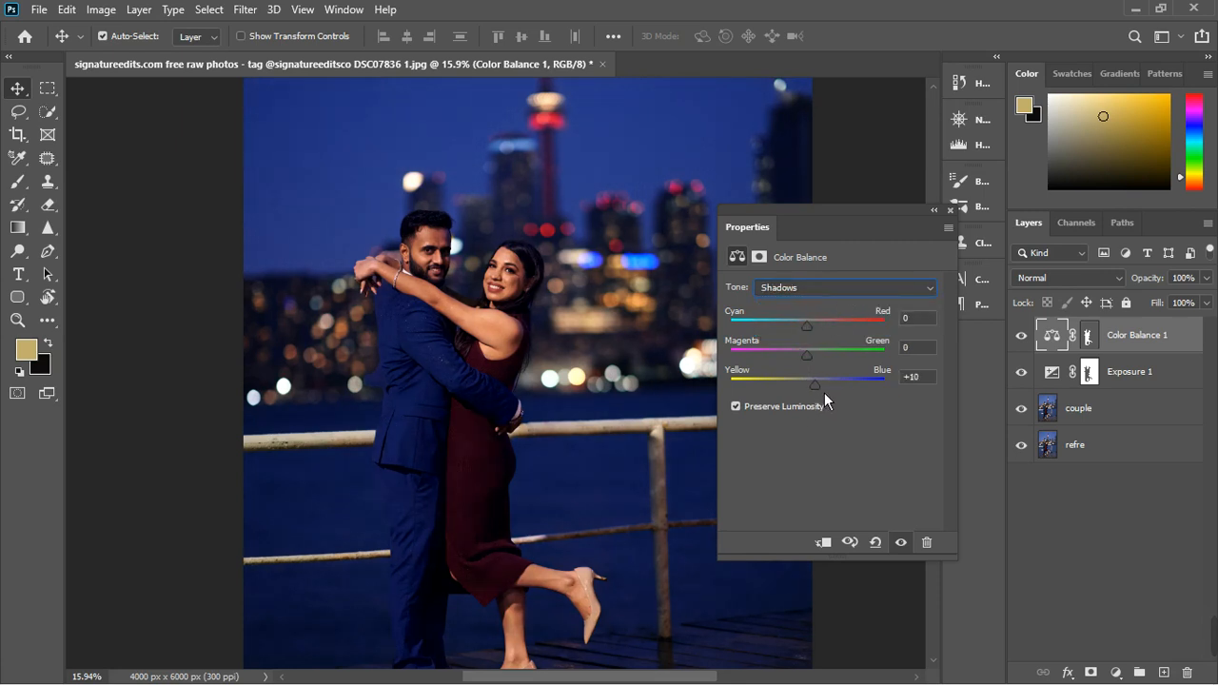
pyautogui.moveTo(824, 392); pyautogui.dragTo(821, 394)
pyautogui.click(816, 364)
pyautogui.moveTo(822, 362); pyautogui.dragTo(816, 364)
pyautogui.click(816, 332)
pyautogui.moveTo(824, 330); pyautogui.dragTo(820, 328)
# - Close the adjustment settings, compare the photo with and without Color Balance 1, and examine the couple up close
pyautogui.scroll(-2, 492, 362)
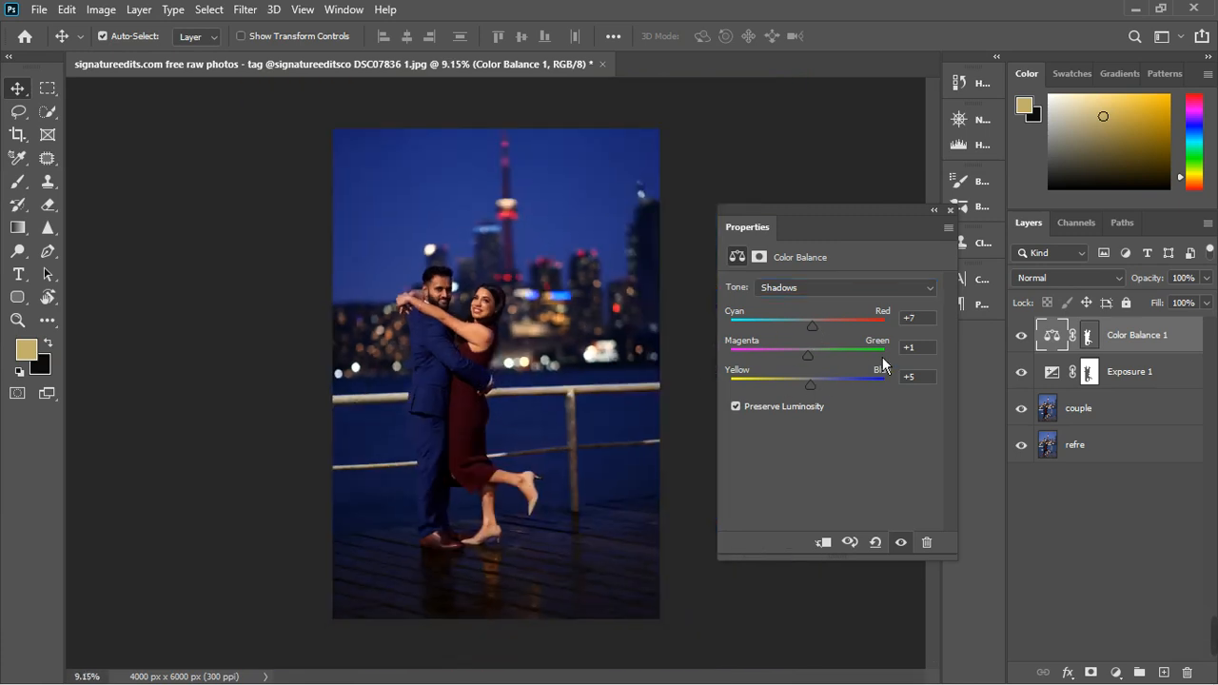
pyautogui.click(950, 209)
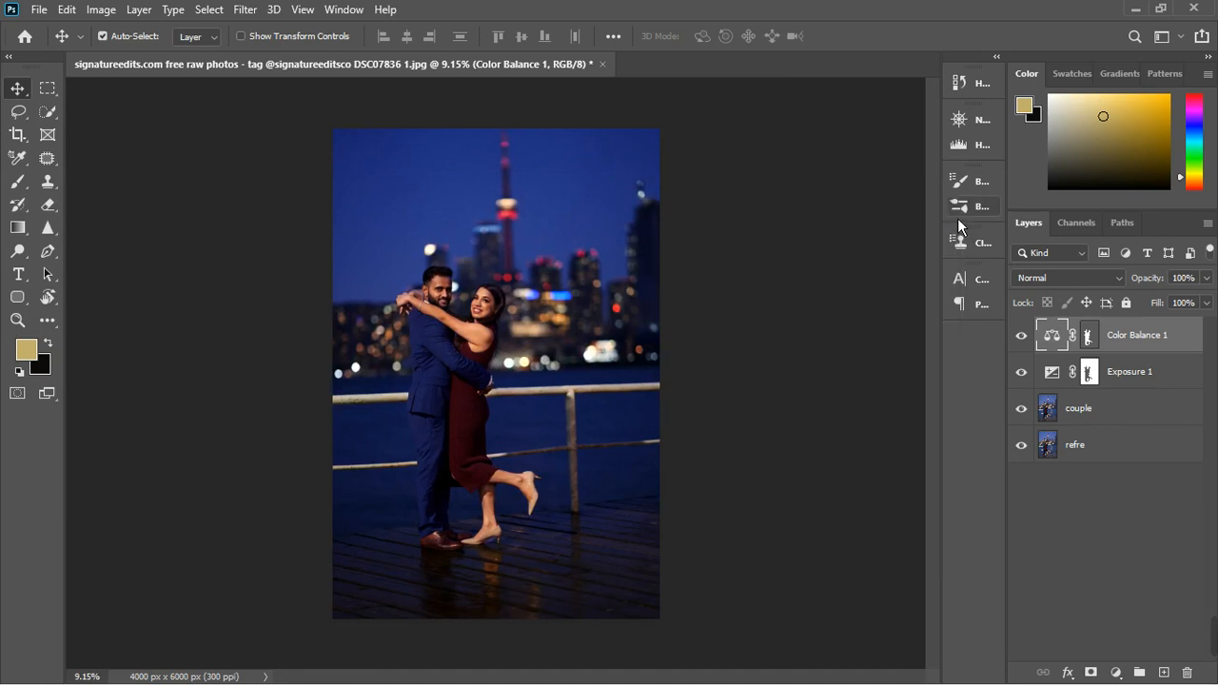
pyautogui.click(1023, 337)
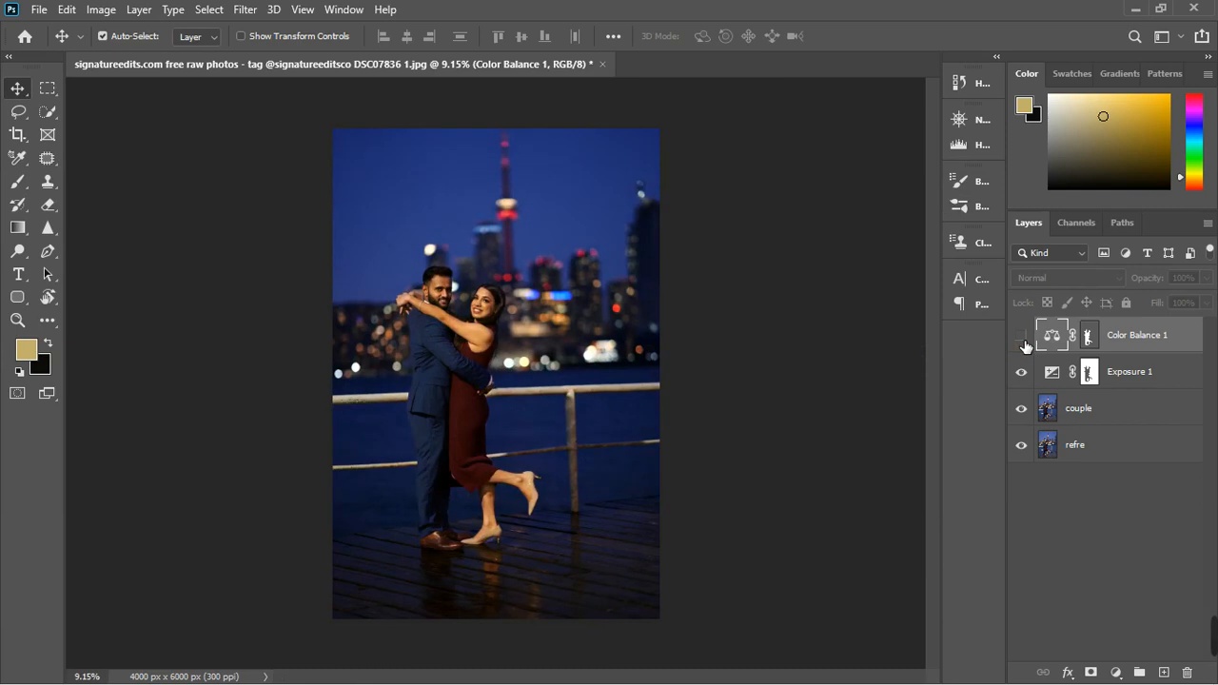
pyautogui.click(1021, 337)
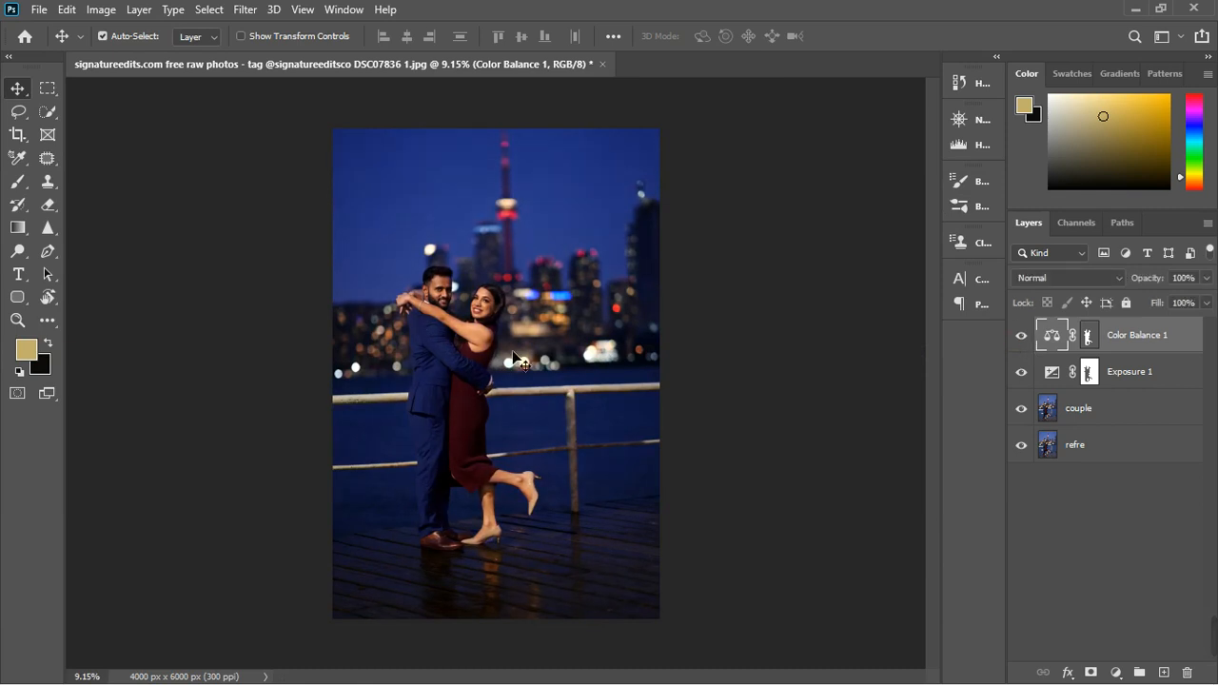
pyautogui.hotkey('ctrl', '+')
pyautogui.scroll(6, 429, 316)
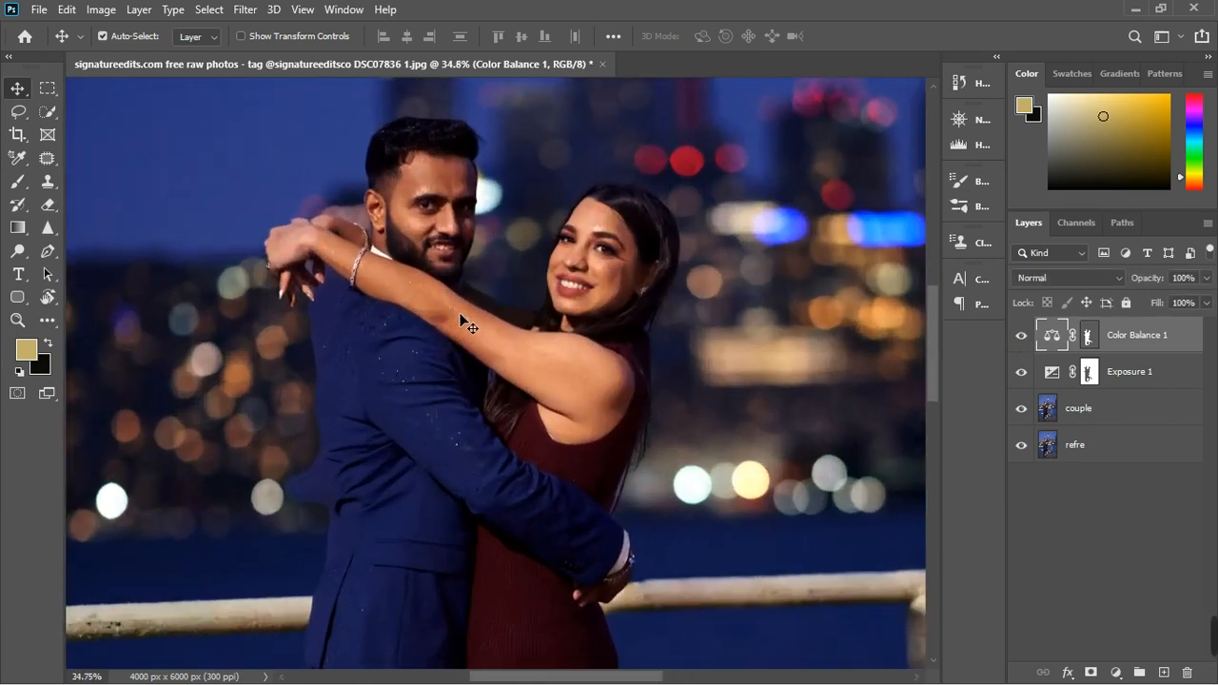
pyautogui.scroll(-5, 562, 360)
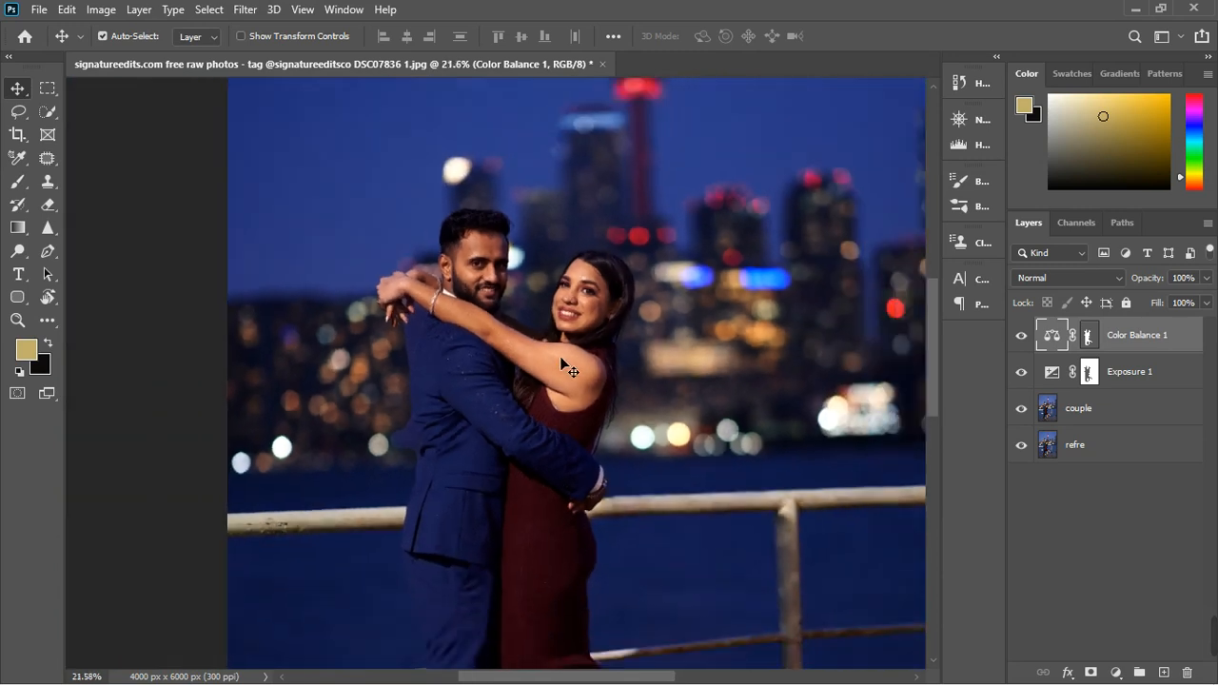
# - Review the Color Balance 1 tone ranges and set the shadows to +9 on the Cyan–Red axis
pyautogui.doubleClick(1053, 339)
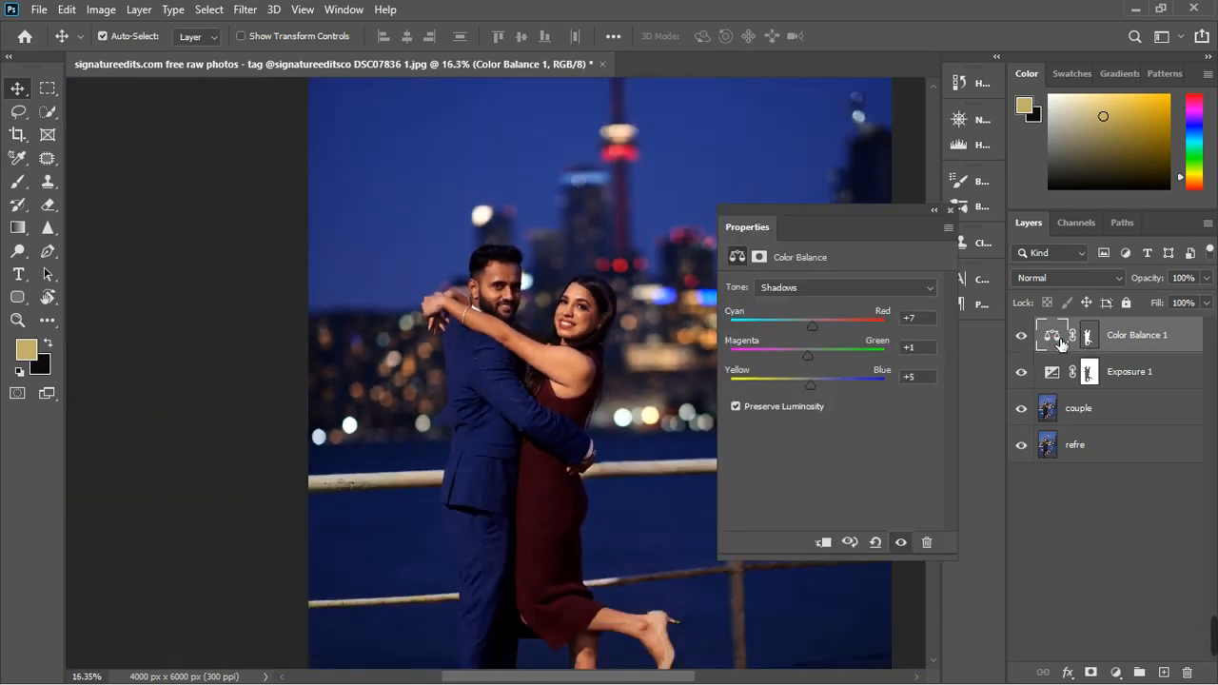
pyautogui.click(808, 290)
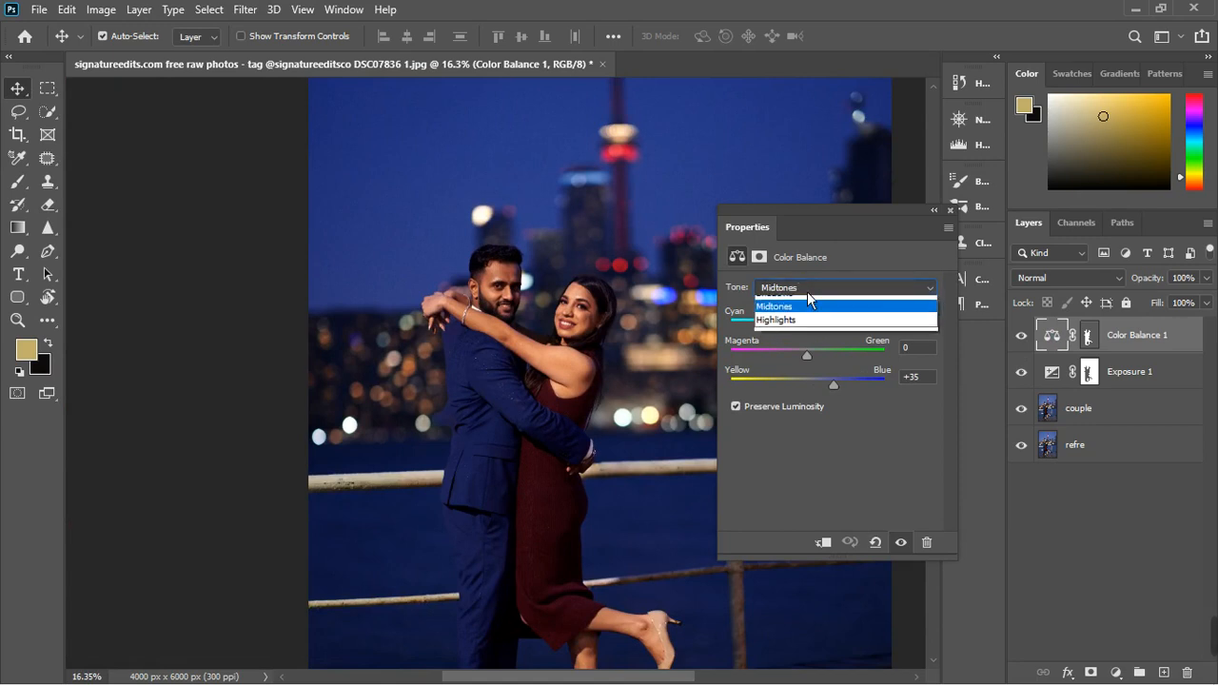
pyautogui.click(807, 298)
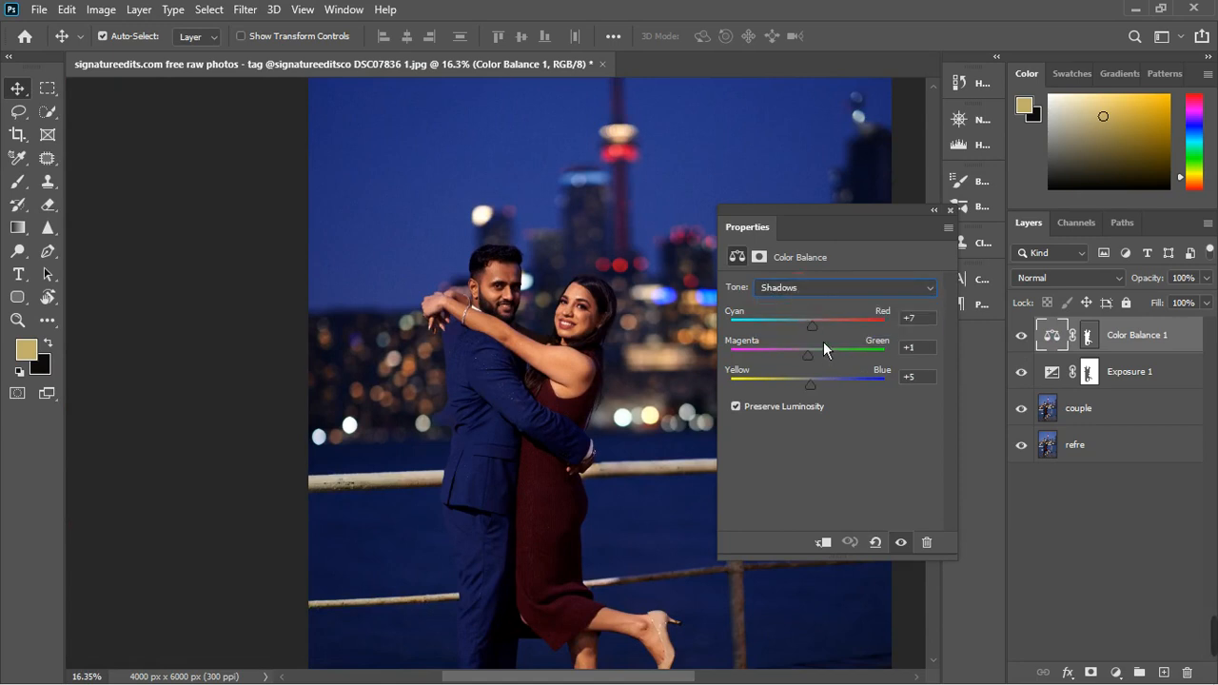
pyautogui.click(819, 291)
pyautogui.click(819, 300)
pyautogui.click(814, 291)
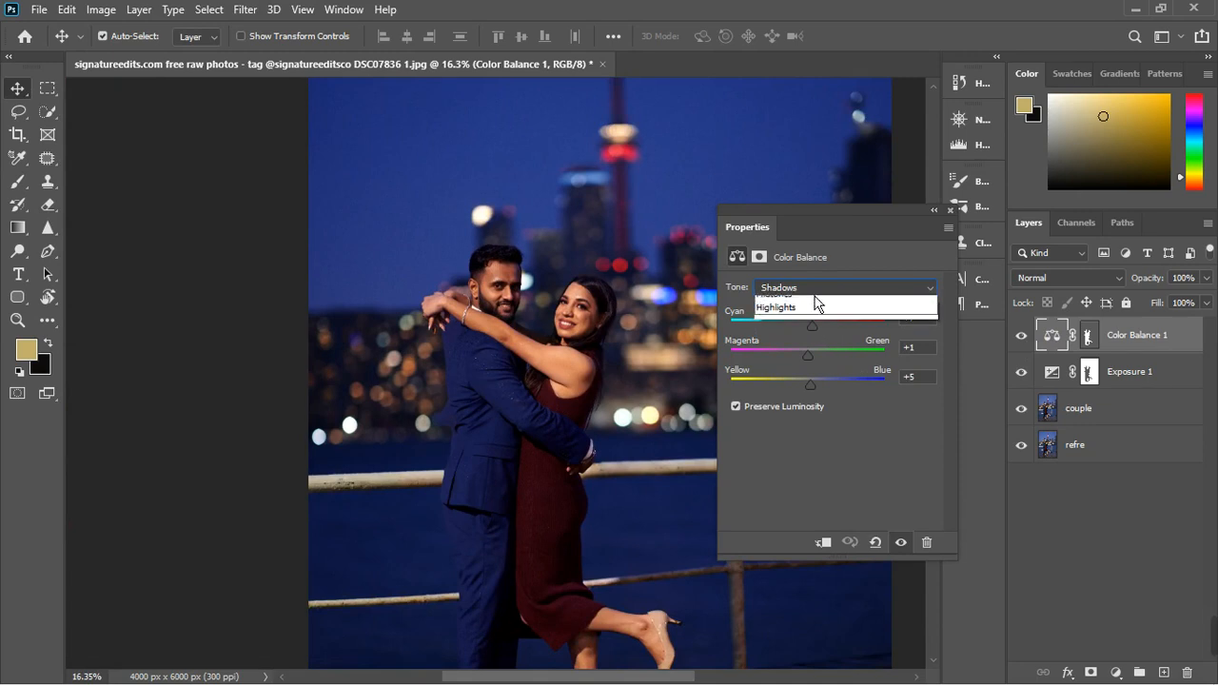
pyautogui.click(805, 333)
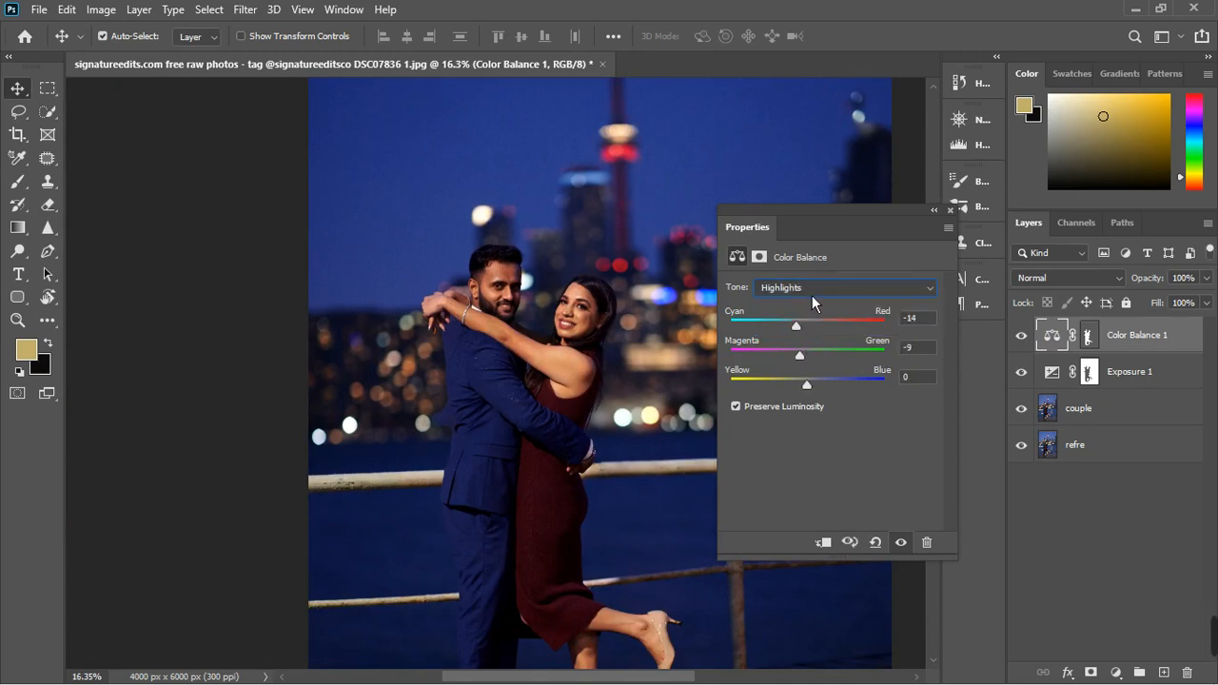
pyautogui.click(812, 294)
pyautogui.click(814, 310)
pyautogui.moveTo(818, 333); pyautogui.dragTo(824, 333)
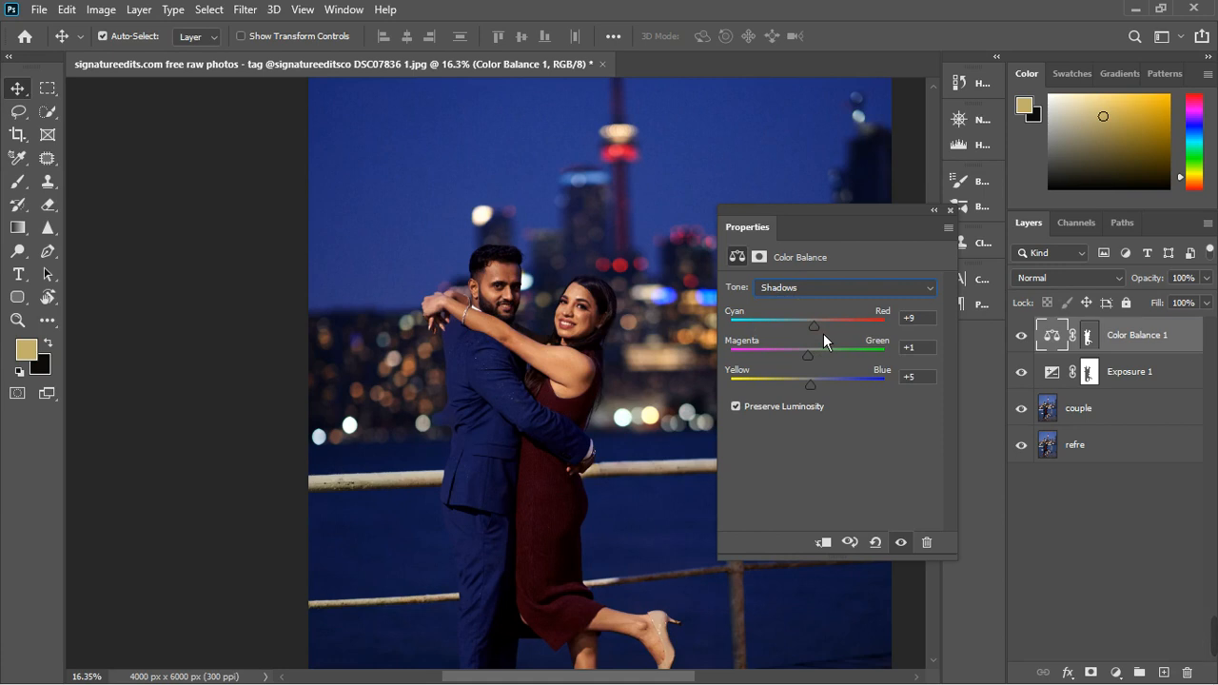
pyautogui.click(950, 209)
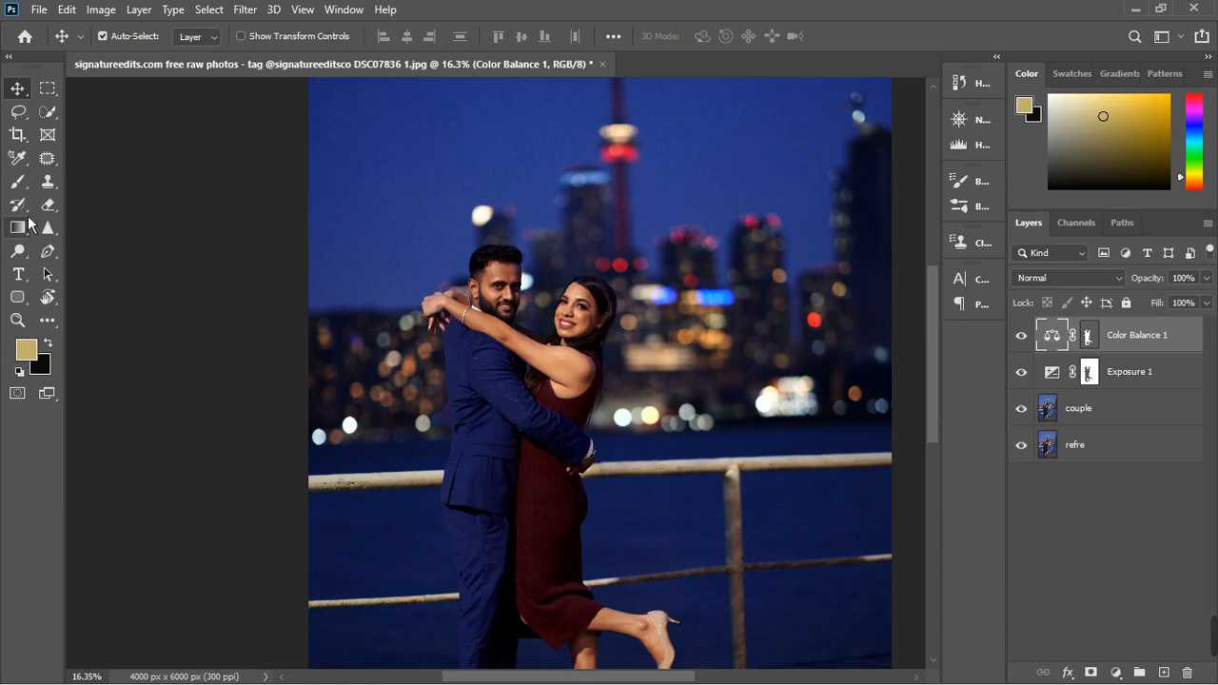
# - Target the Color Balance 1 layer mask with the Brush tool and make black the foreground color
pyautogui.click(18, 181)
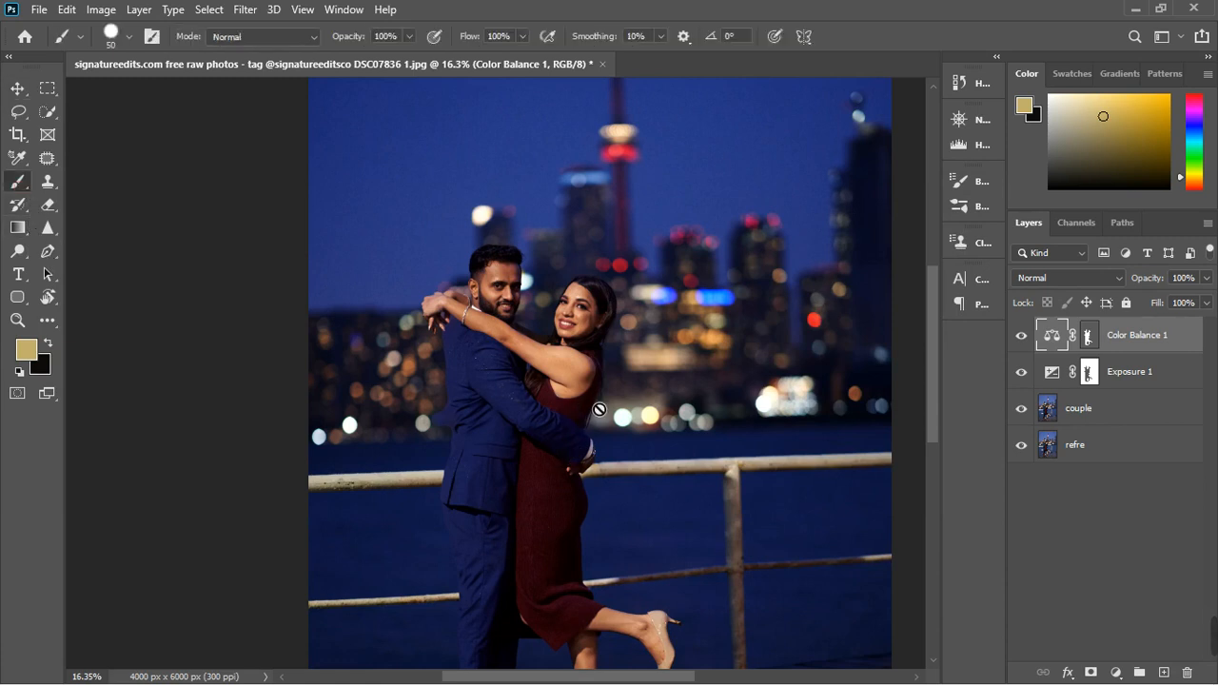
pyautogui.click(1096, 344)
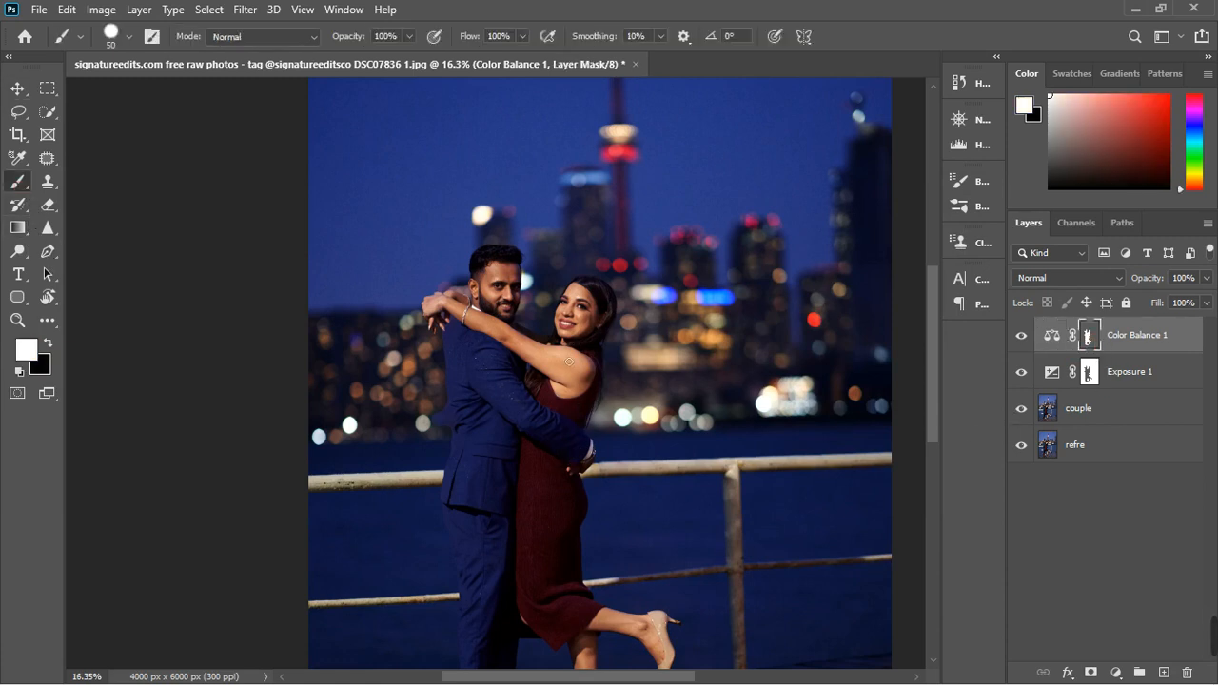
pyautogui.scroll(3, 517, 333)
pyautogui.scroll(2, 532, 341)
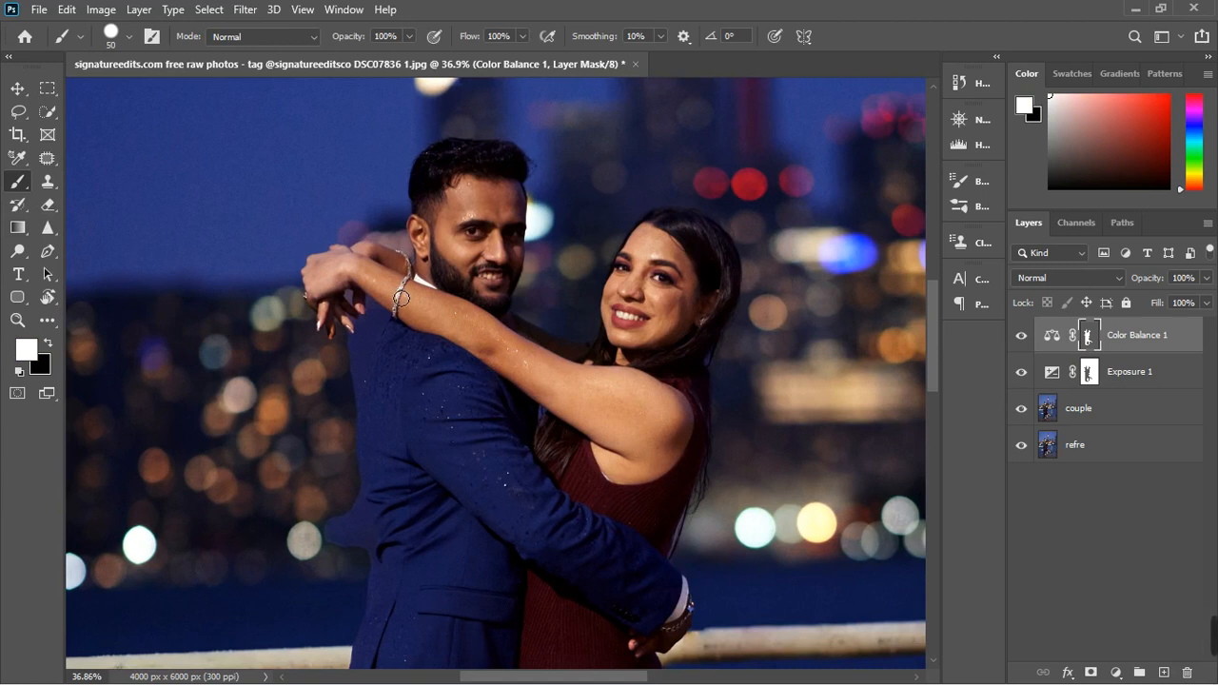
pyautogui.press('x')
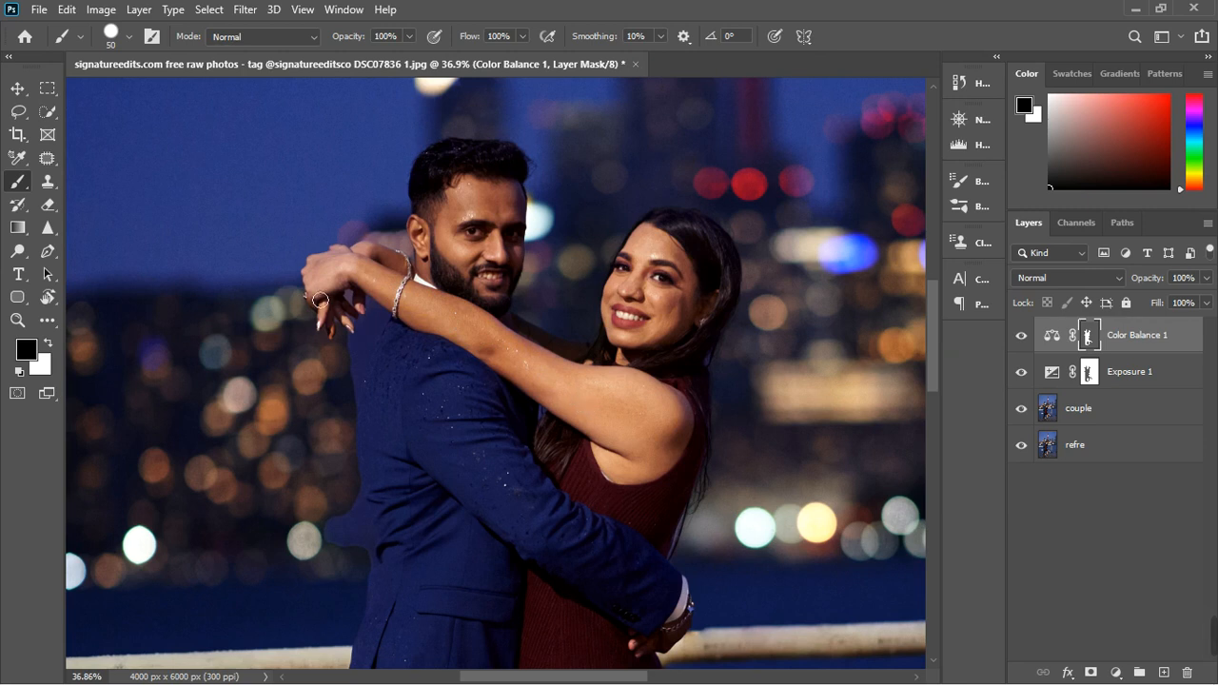
# - Examine the color grading on the whole couple and up close around the woman's legs and shoes
pyautogui.scroll(-5, 409, 319)
pyautogui.scroll(-3, 416, 315)
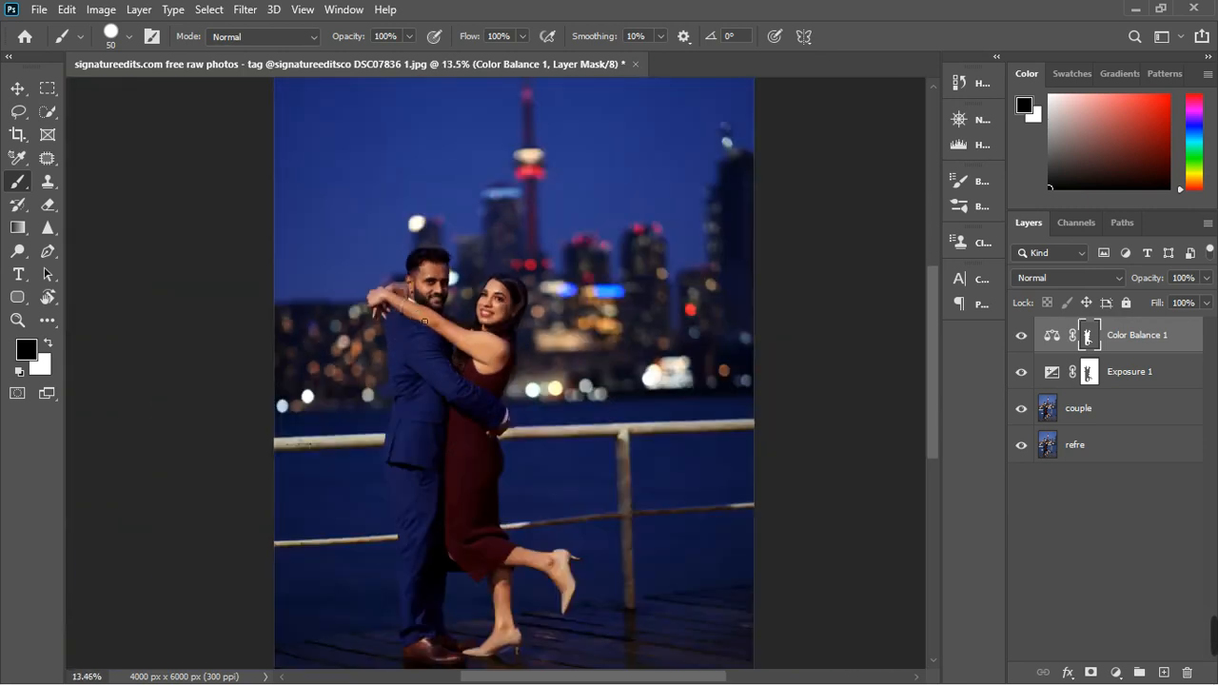
pyautogui.scroll(8, 518, 620)
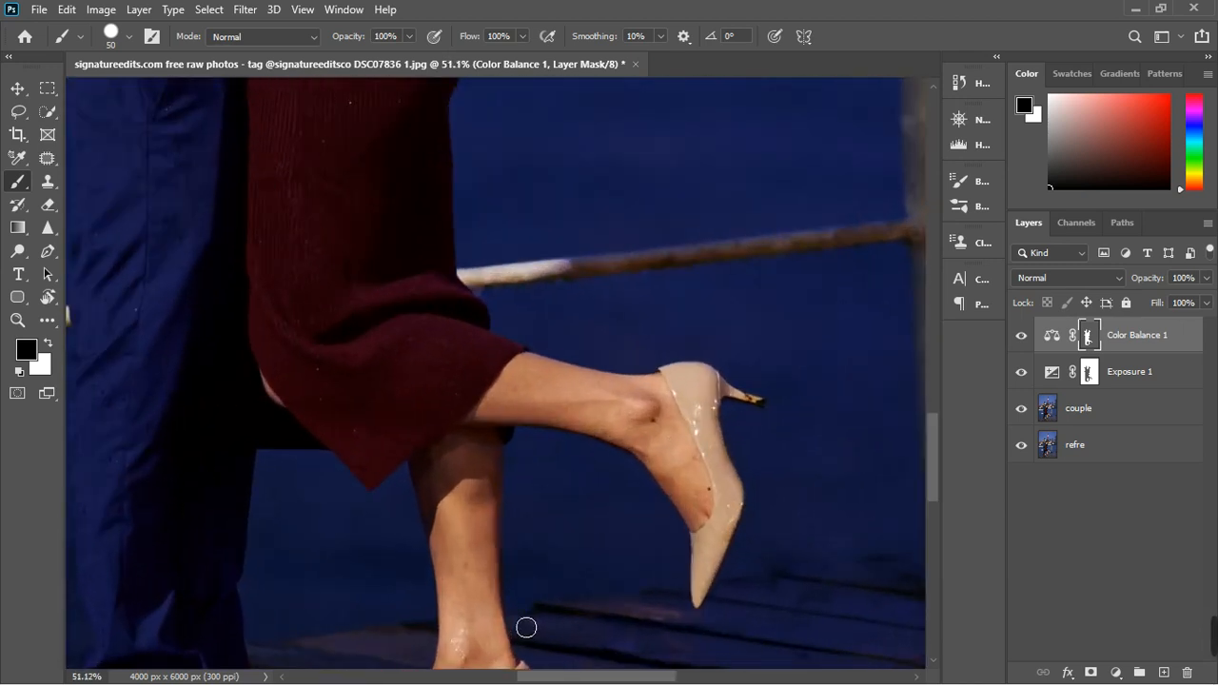
pyautogui.scroll(-2, 525, 626)
pyautogui.scroll(-3, 487, 489)
pyautogui.scroll(-1, 485, 487)
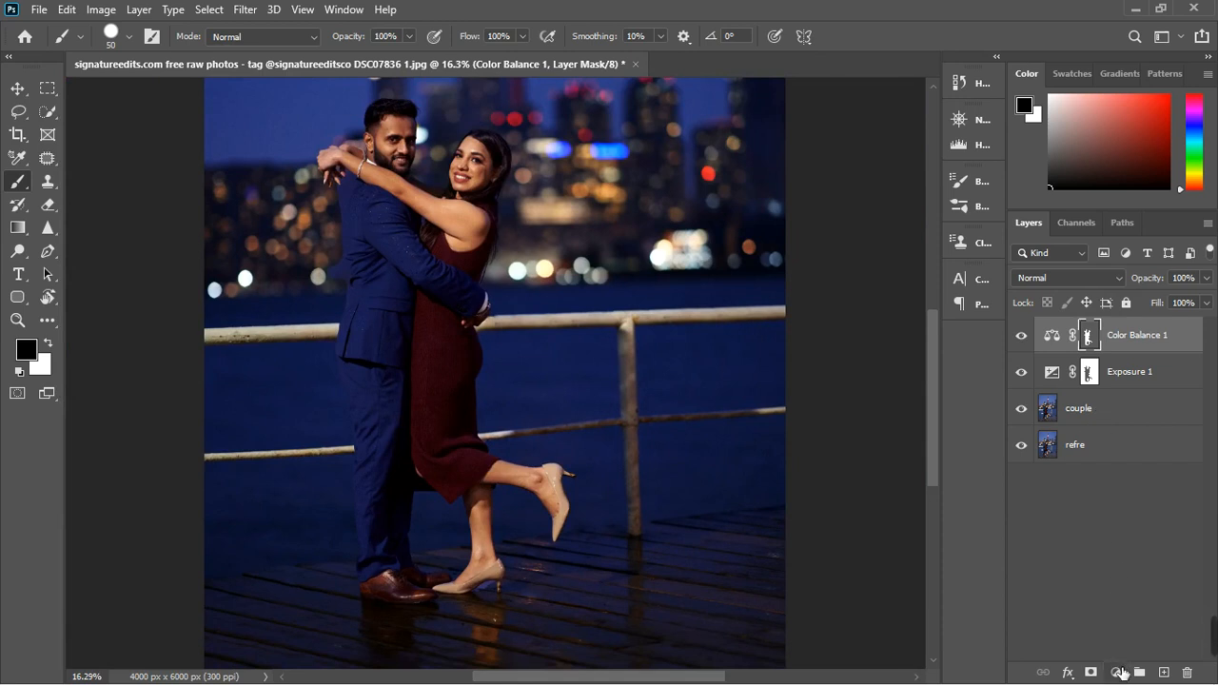
# - Add a Hue/Saturation adjustment layer above Color Balance 1
pyautogui.click(1116, 671)
pyautogui.click(1142, 493)
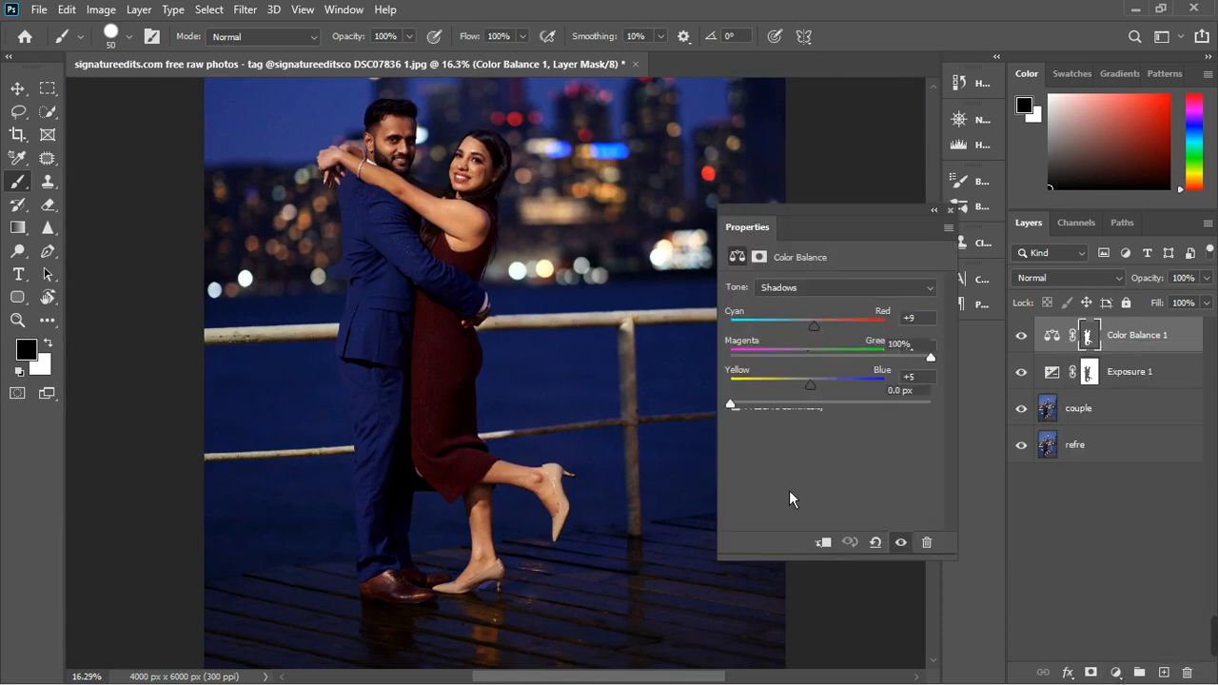
pyautogui.scroll(-1, 614, 453)
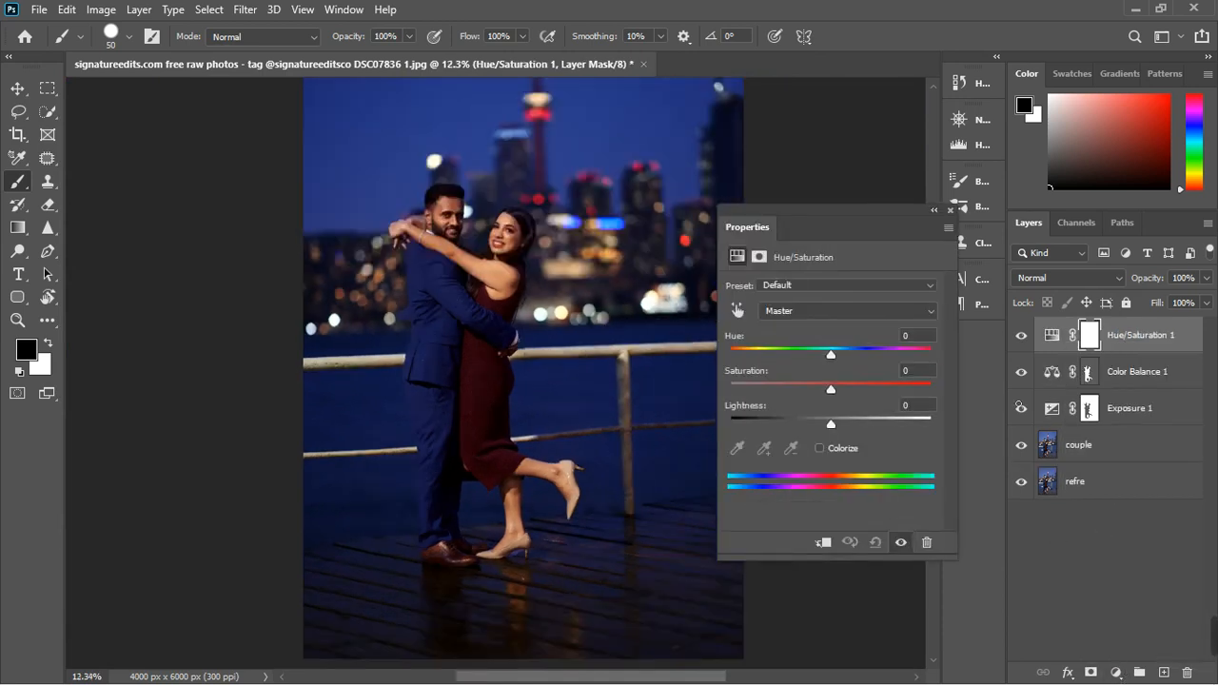
pyautogui.click(1091, 377)
pyautogui.doubleClick(1095, 381)
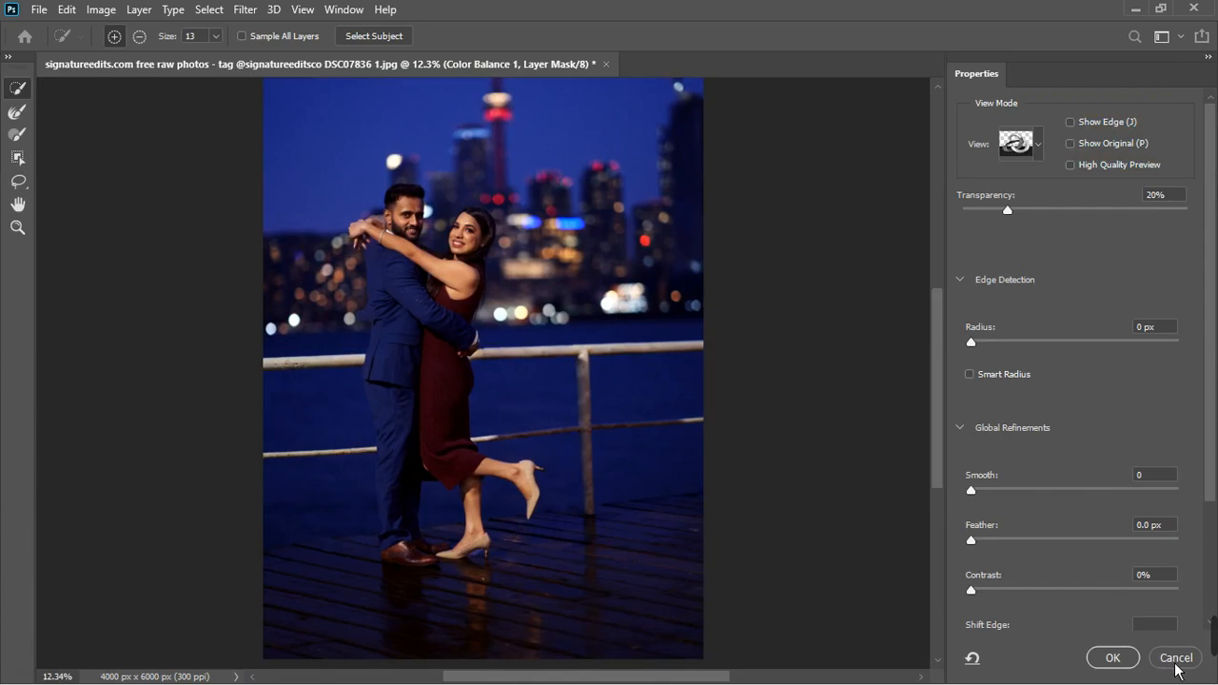
pyautogui.click(1177, 657)
pyautogui.click(1139, 508)
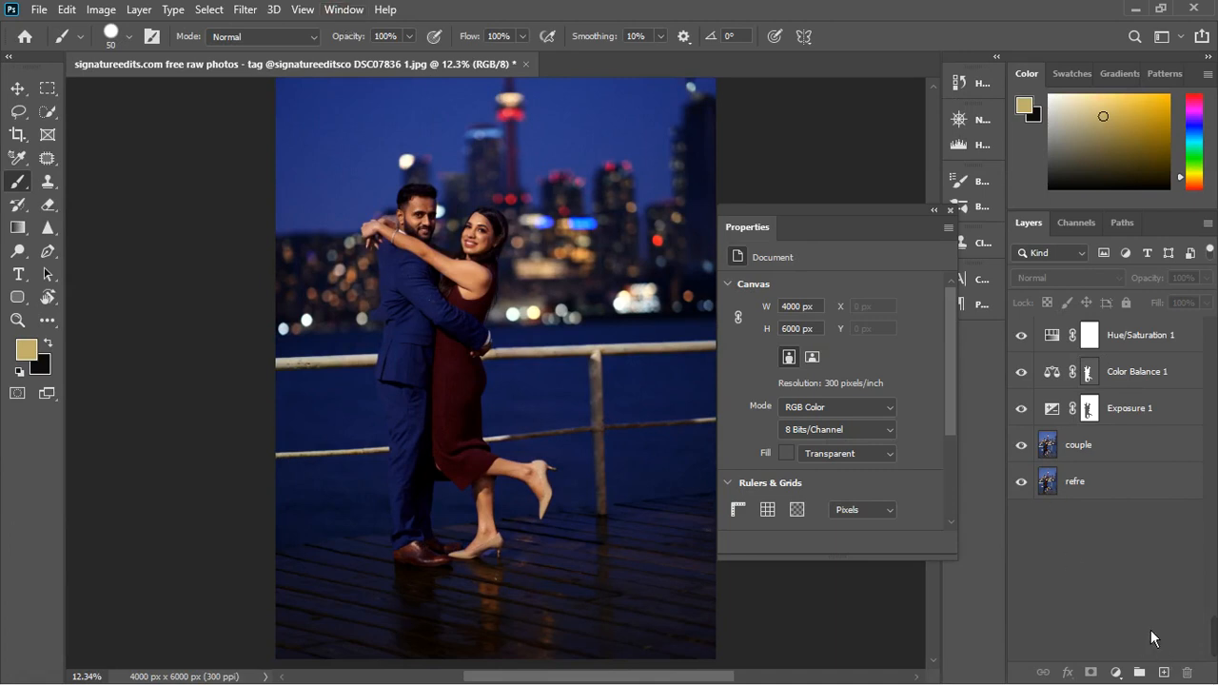
pyautogui.click(949, 210)
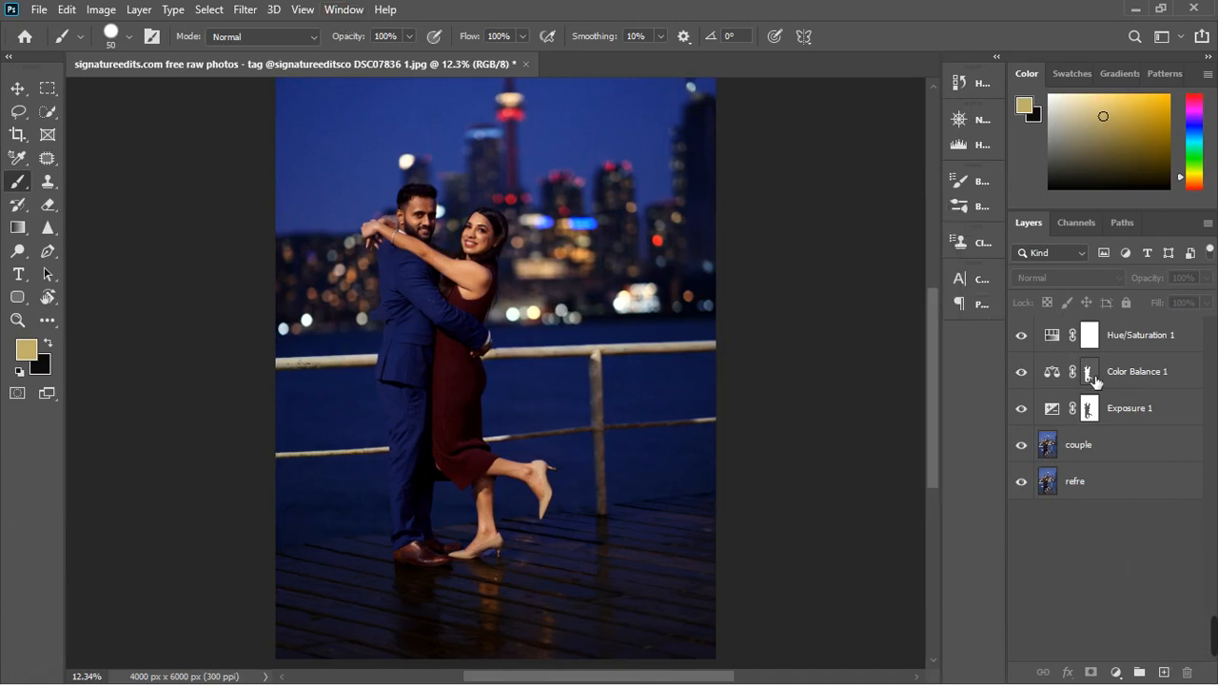
# - Set the density of the Color Balance 1 layer mask to 100%
pyautogui.click(1088, 372)
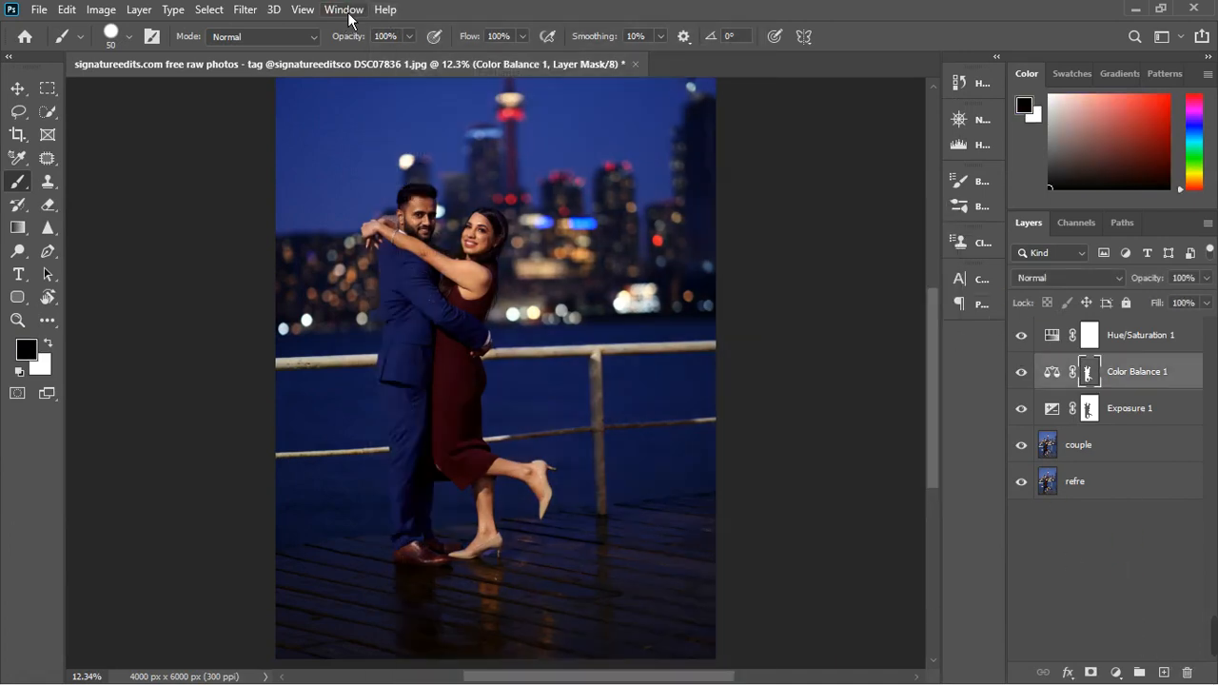
pyautogui.click(347, 13)
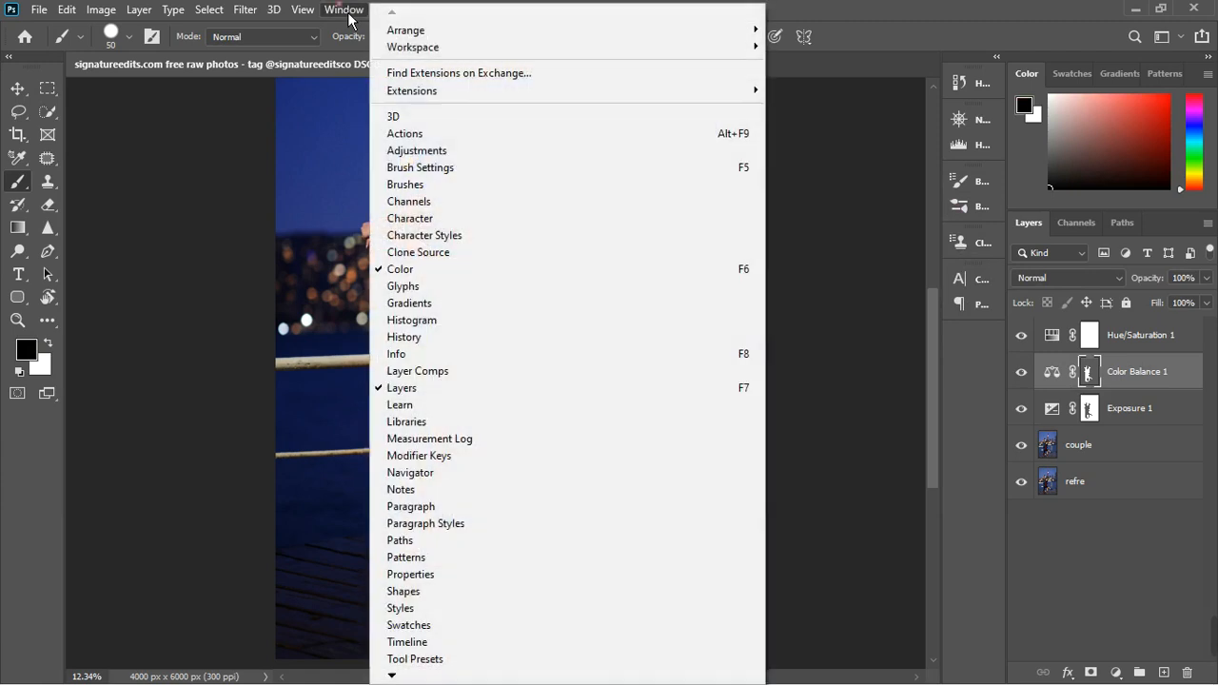
pyautogui.click(445, 575)
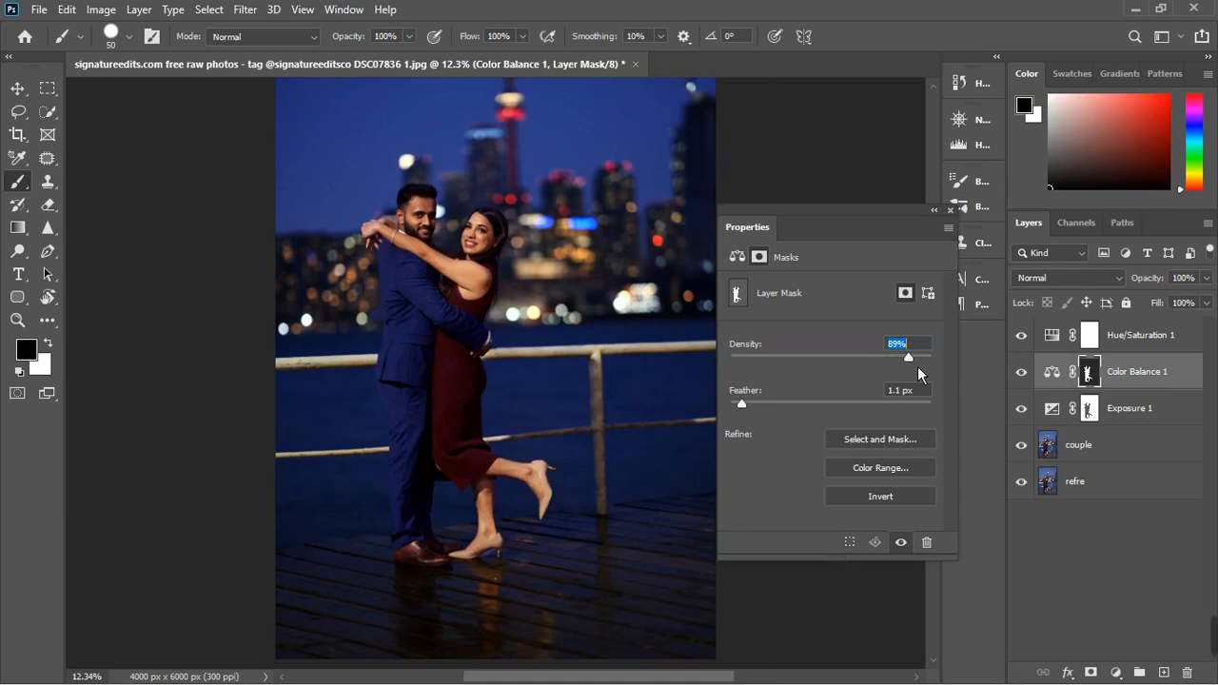
pyautogui.moveTo(917, 366); pyautogui.dragTo(941, 370)
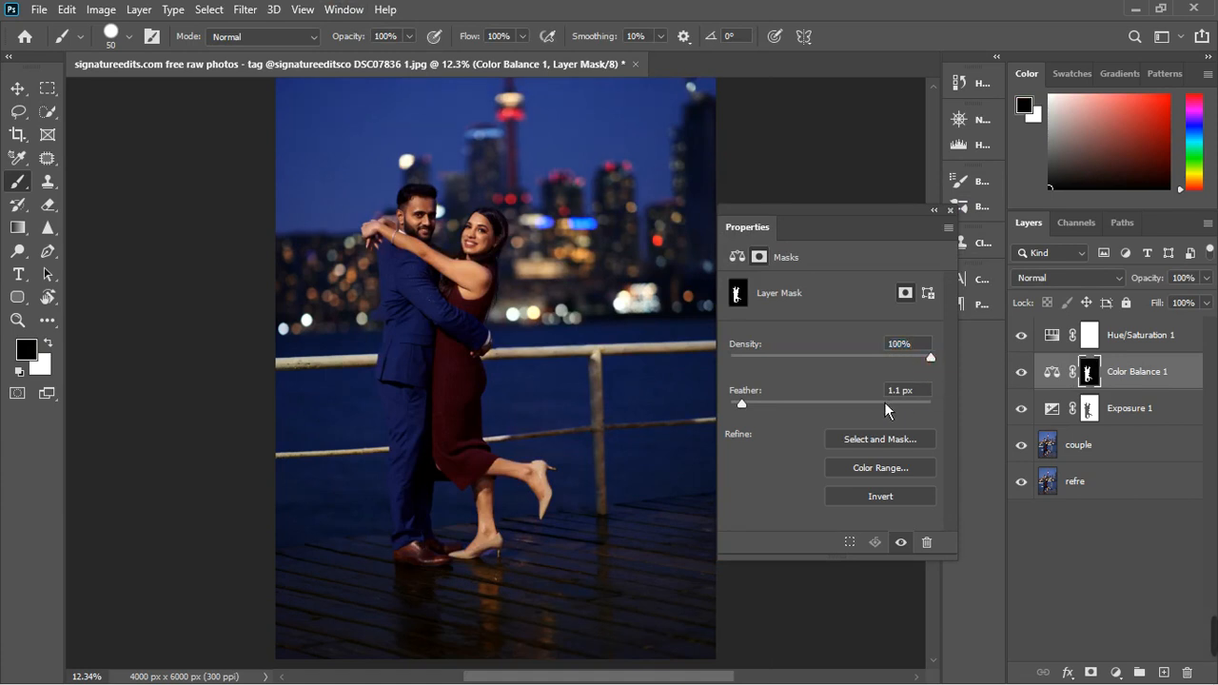
pyautogui.click(951, 211)
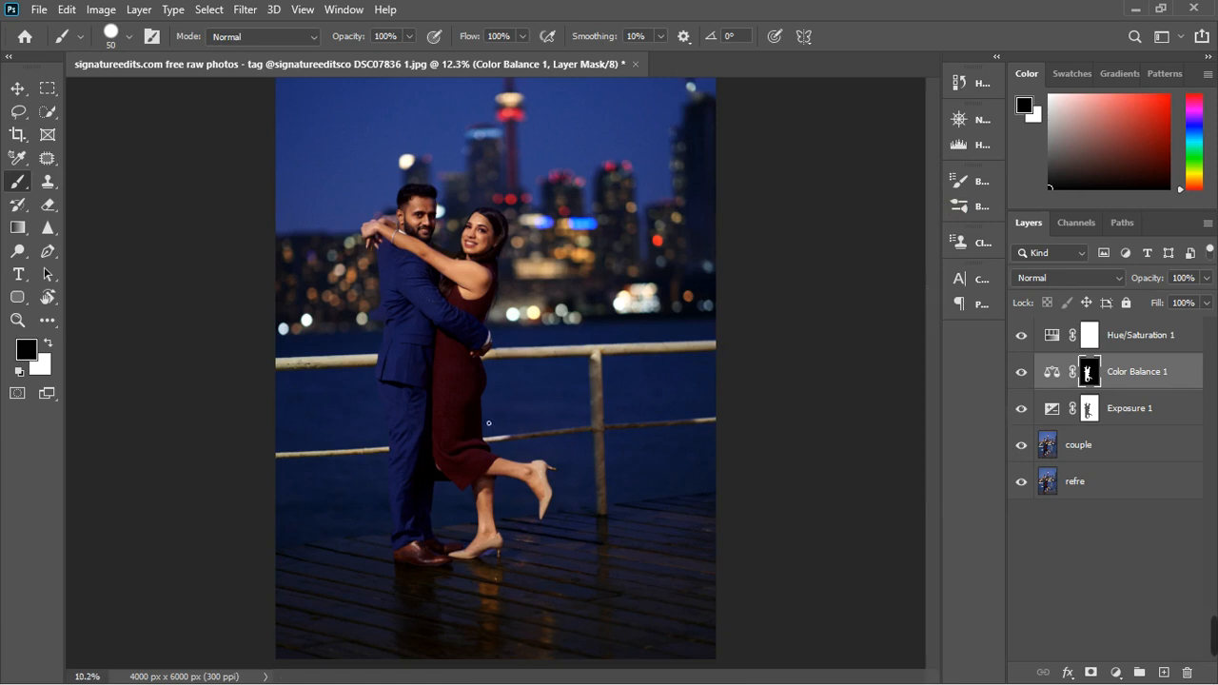
# - Try a saturation of -12 and a lightness of -10 on Hue/Saturation 1, resetting the adjustment after each trial
pyautogui.scroll(-2, 496, 426)
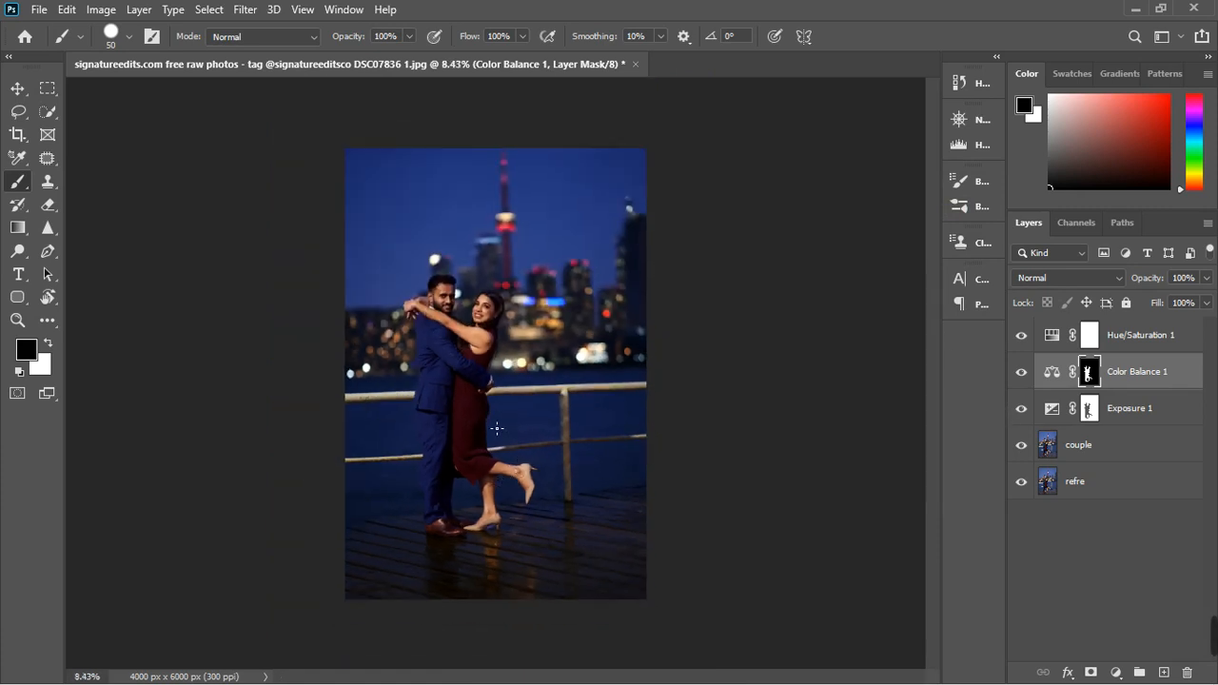
pyautogui.scroll(1, 503, 409)
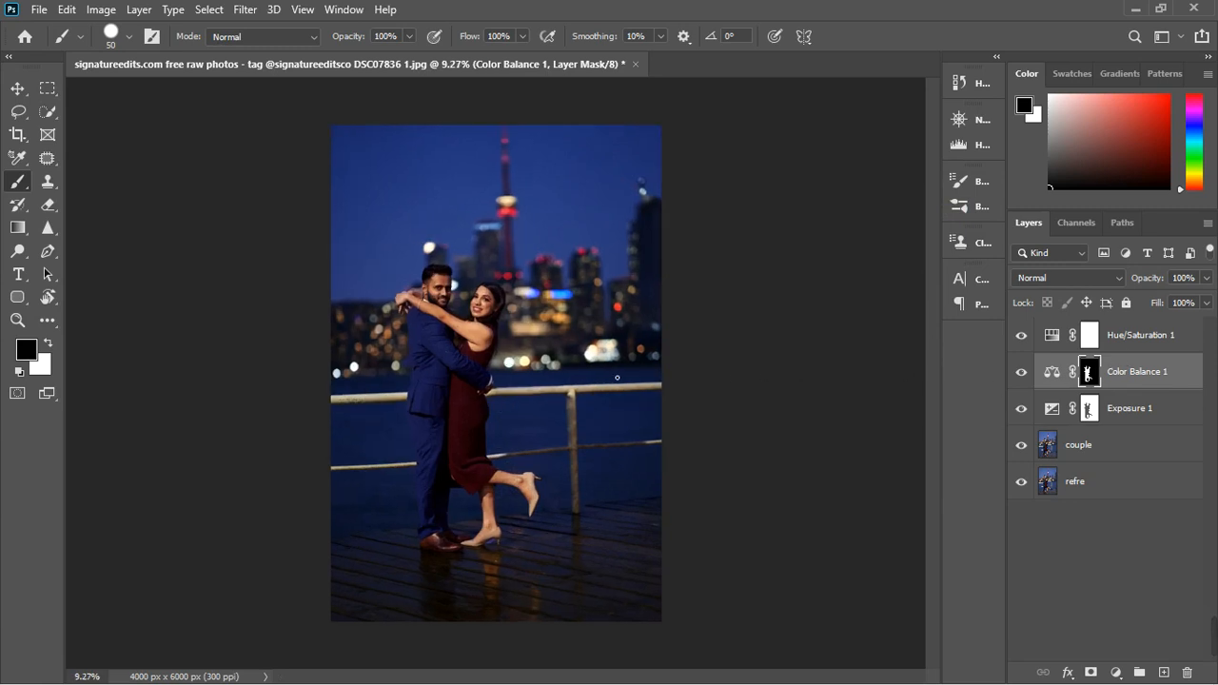
pyautogui.scroll(6, 616, 378)
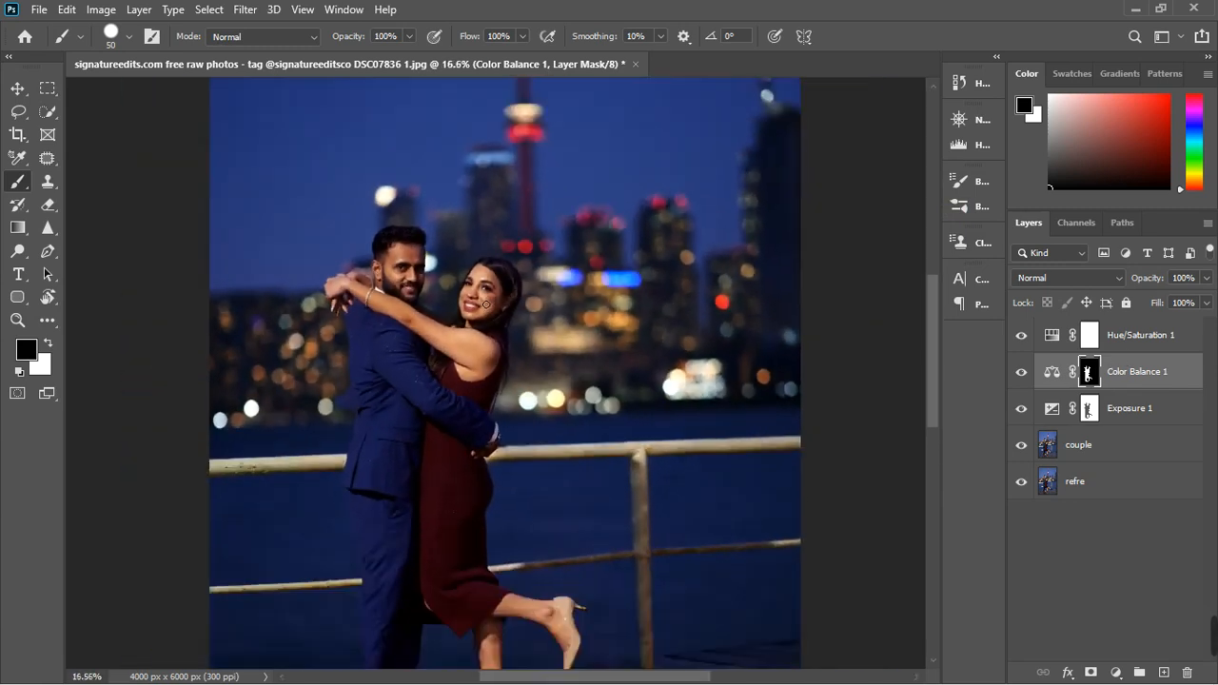
pyautogui.scroll(-4, 485, 304)
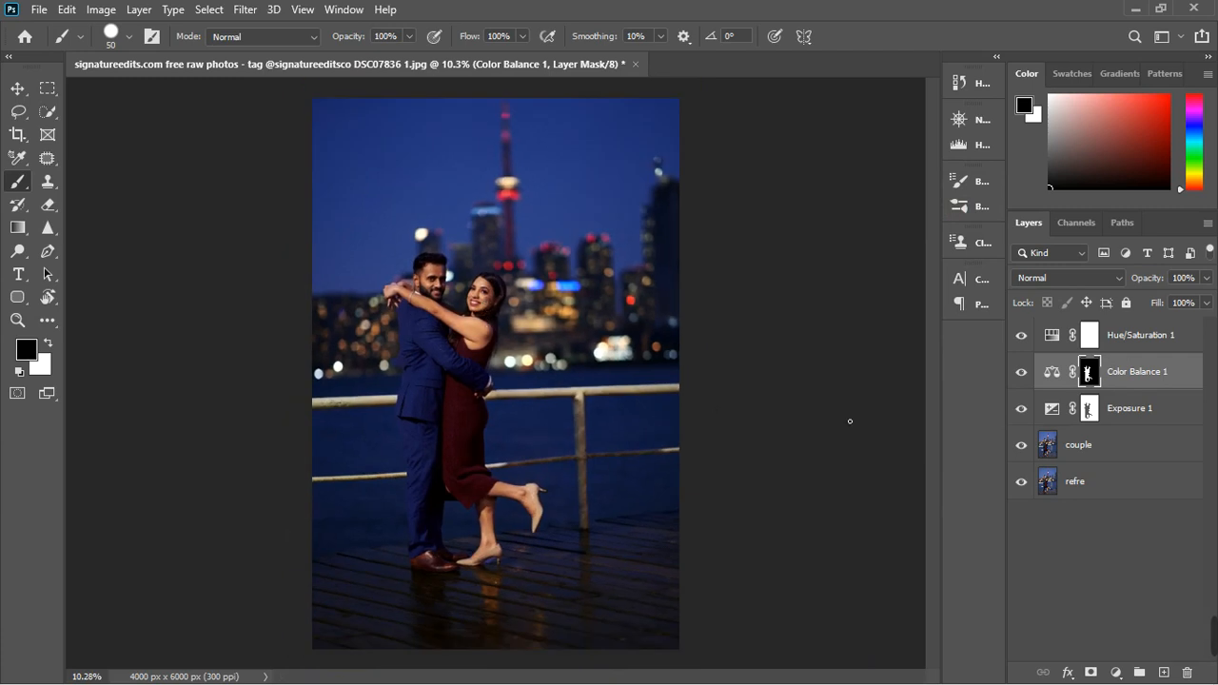
pyautogui.doubleClick(1052, 339)
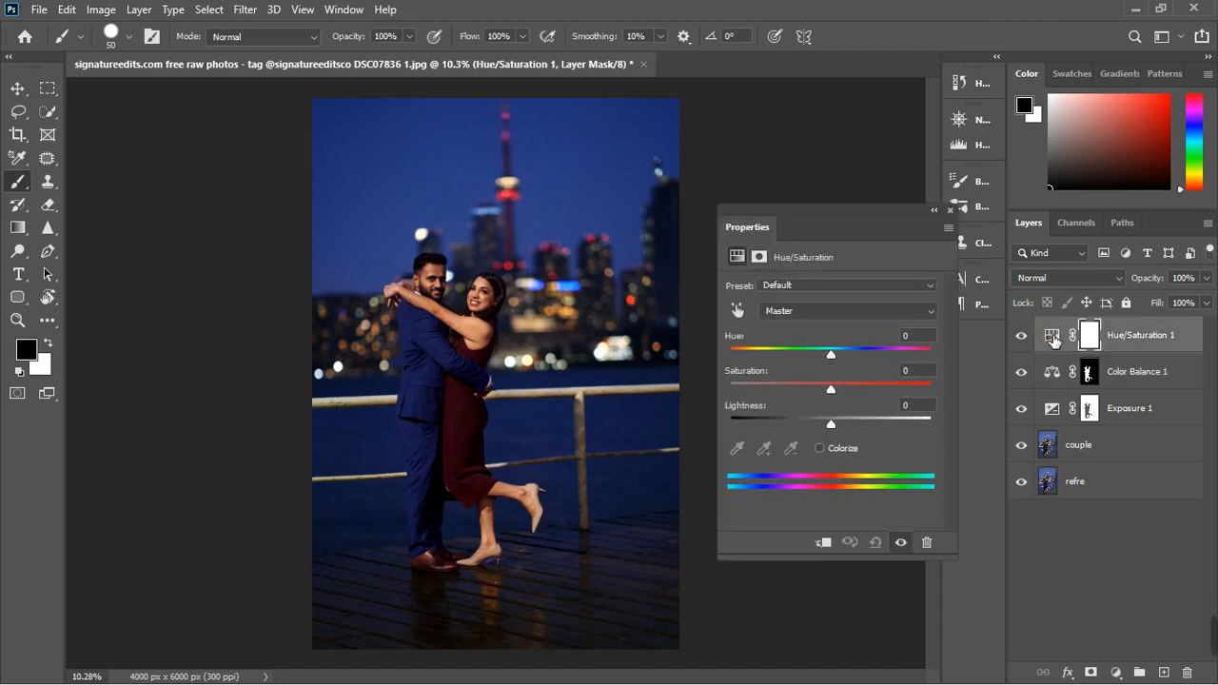
pyautogui.click(1052, 339)
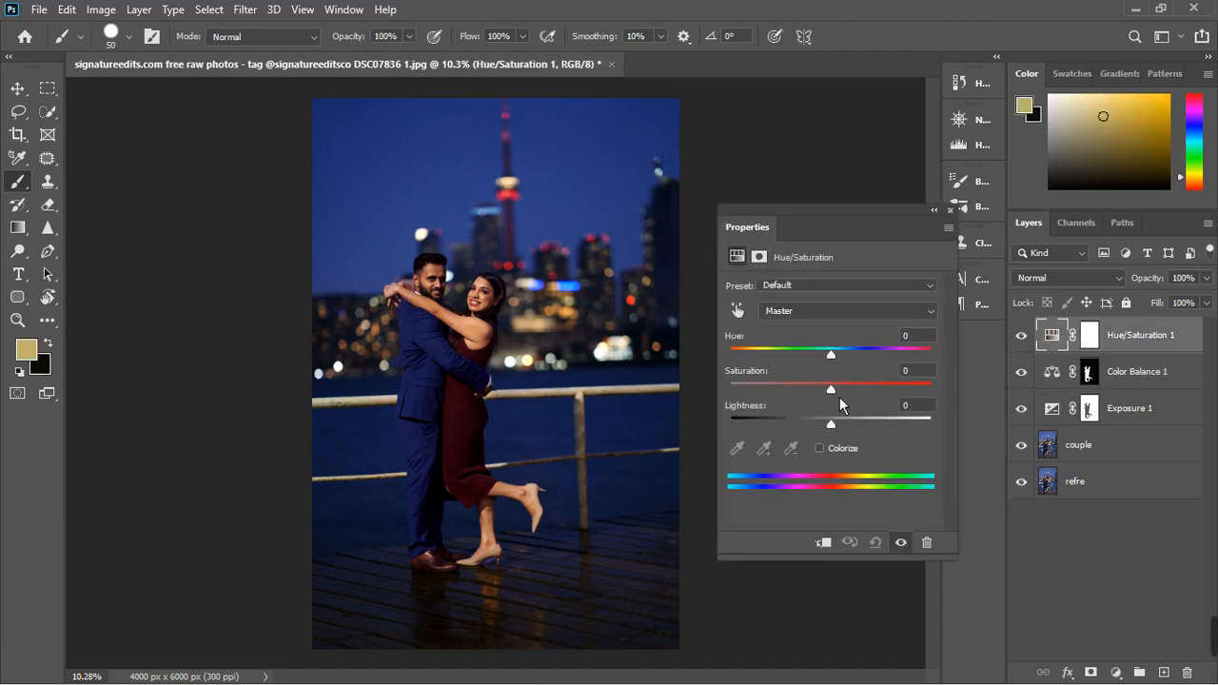
pyautogui.moveTo(842, 402); pyautogui.dragTo(822, 404)
pyautogui.click(828, 396)
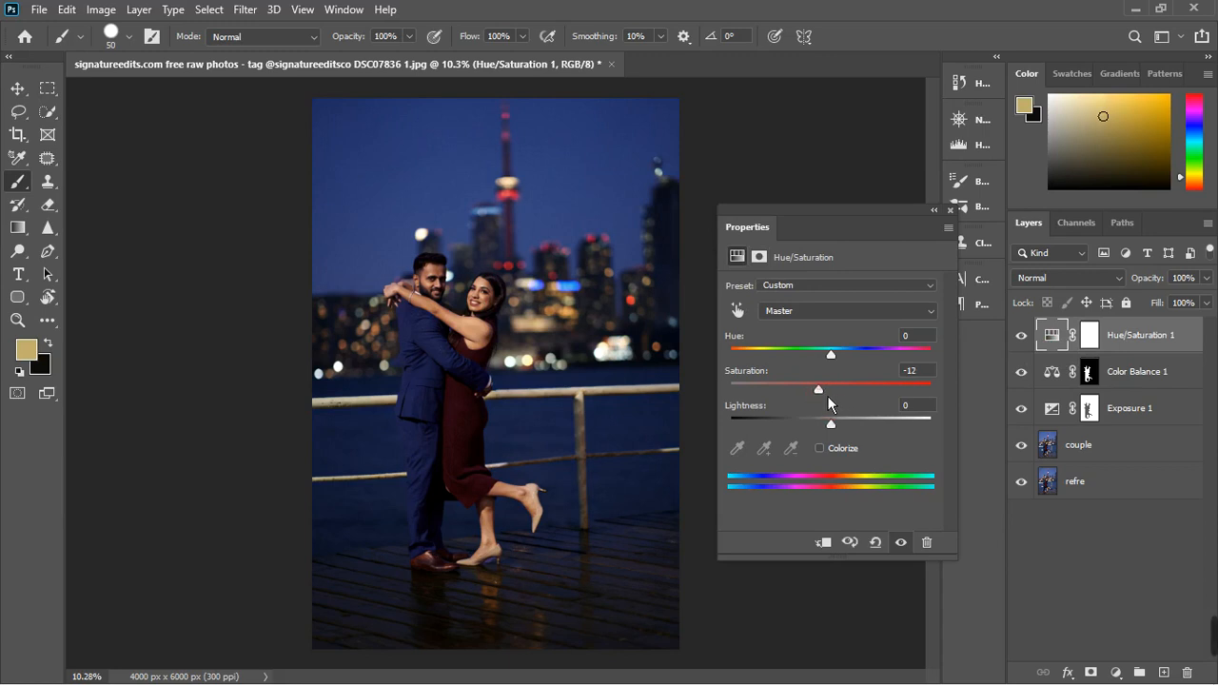
pyautogui.moveTo(828, 397); pyautogui.dragTo(835, 396)
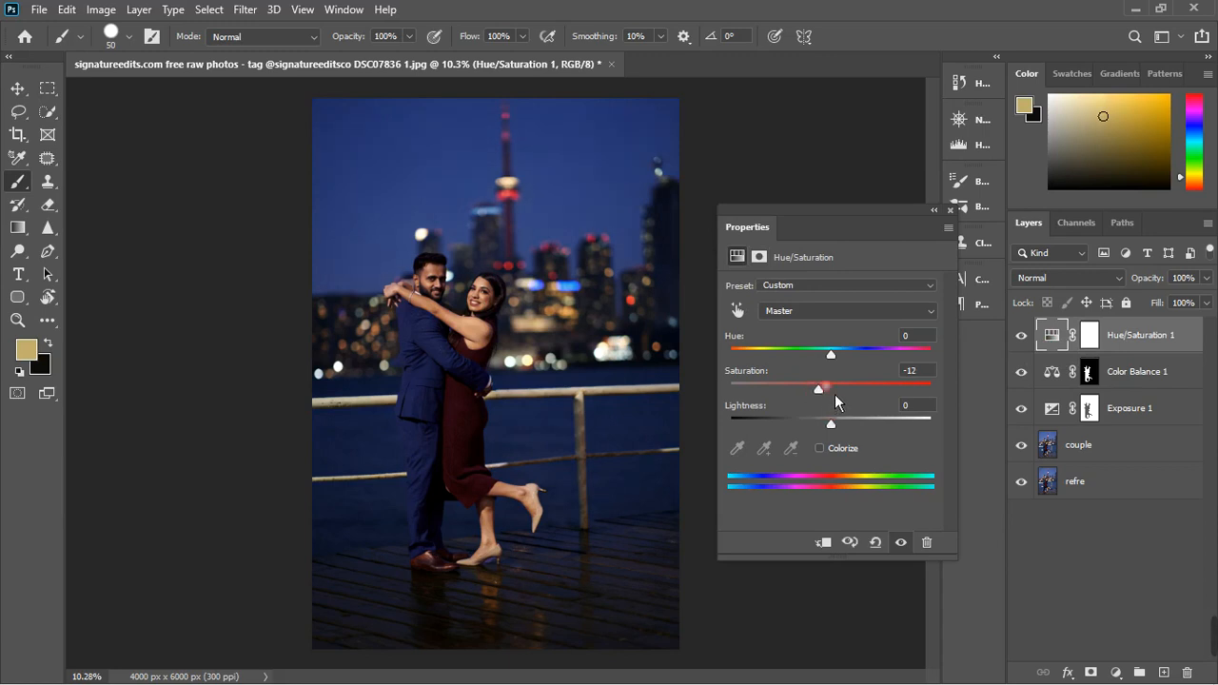
pyautogui.click(876, 543)
pyautogui.moveTo(830, 424); pyautogui.dragTo(820, 424)
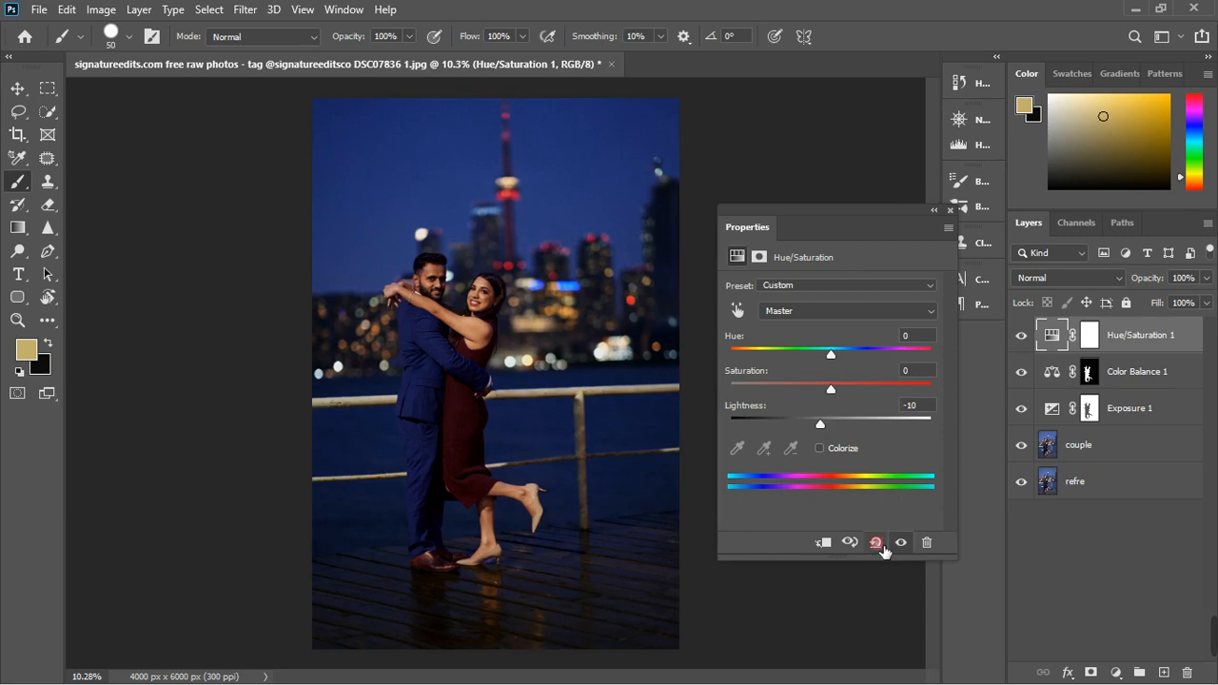
pyautogui.click(880, 545)
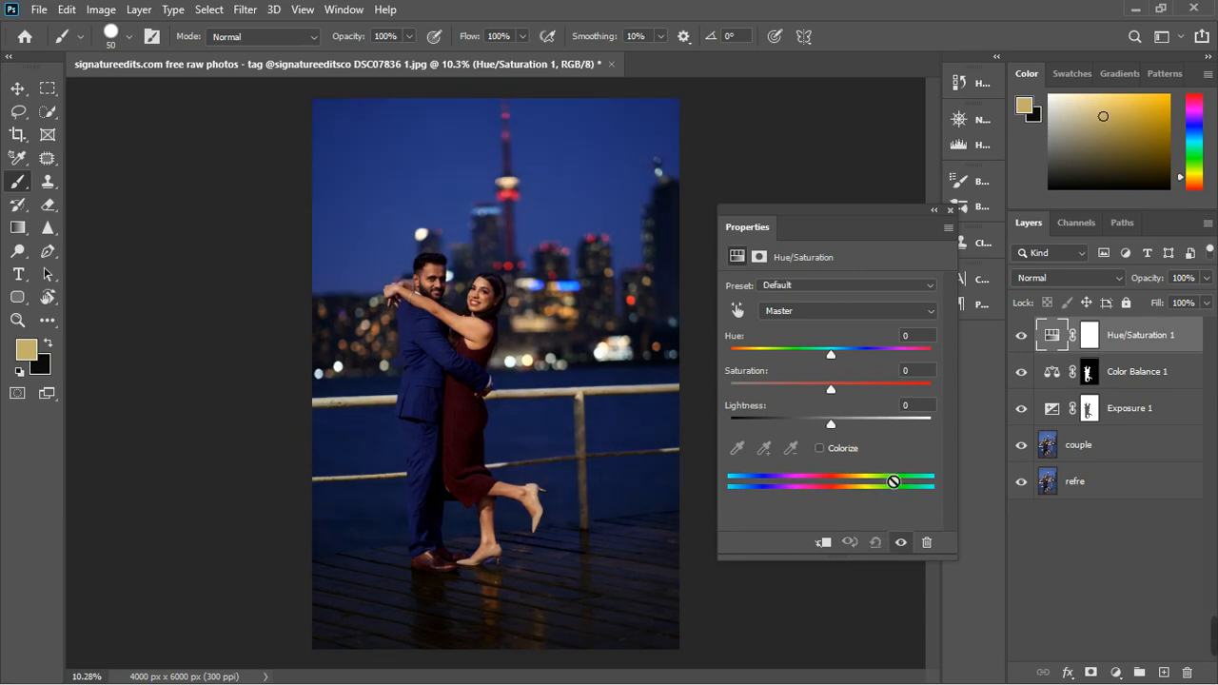
# - Try moving the Color Balance 1 mask onto Hue/Saturation 1, and undo the move
pyautogui.click(1092, 542)
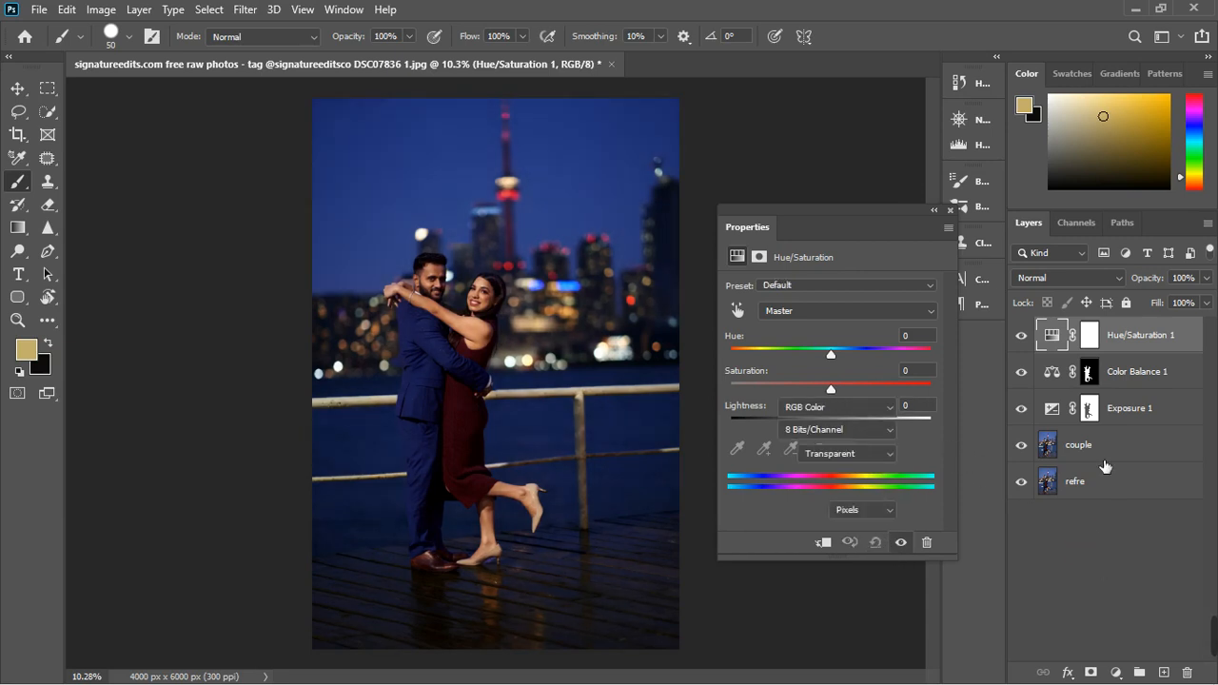
pyautogui.moveTo(1094, 379); pyautogui.dragTo(1104, 345)
pyautogui.click(525, 271)
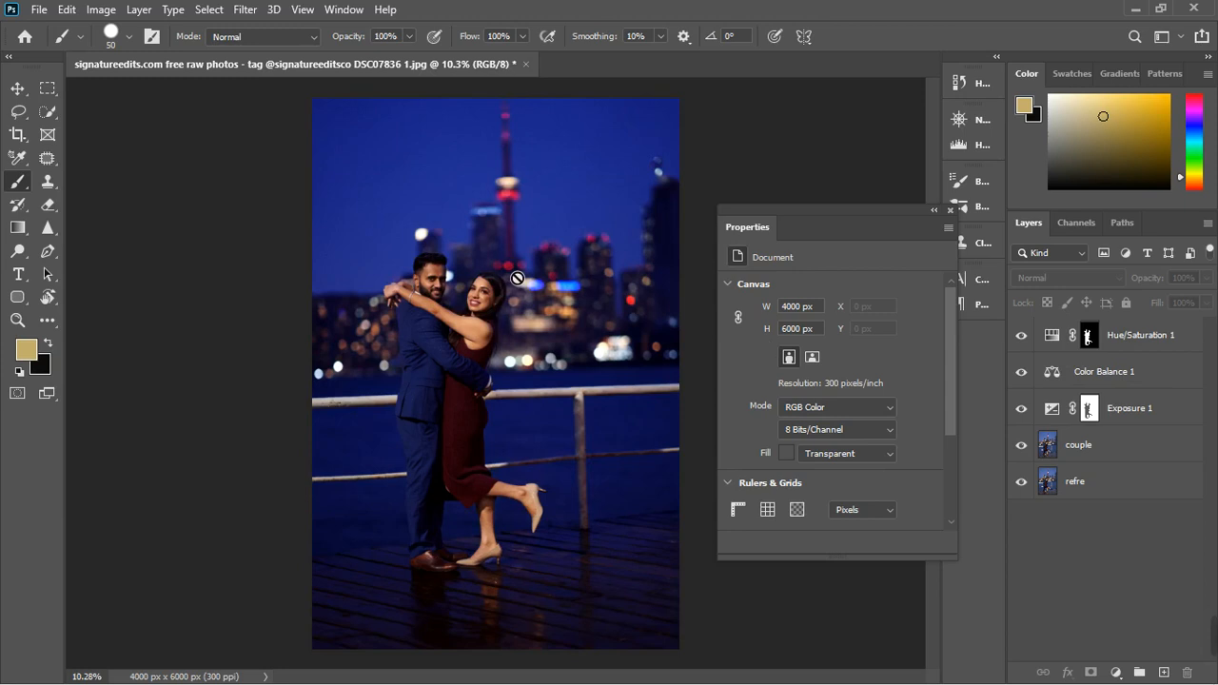
pyautogui.hotkey('ctrl', 'z')
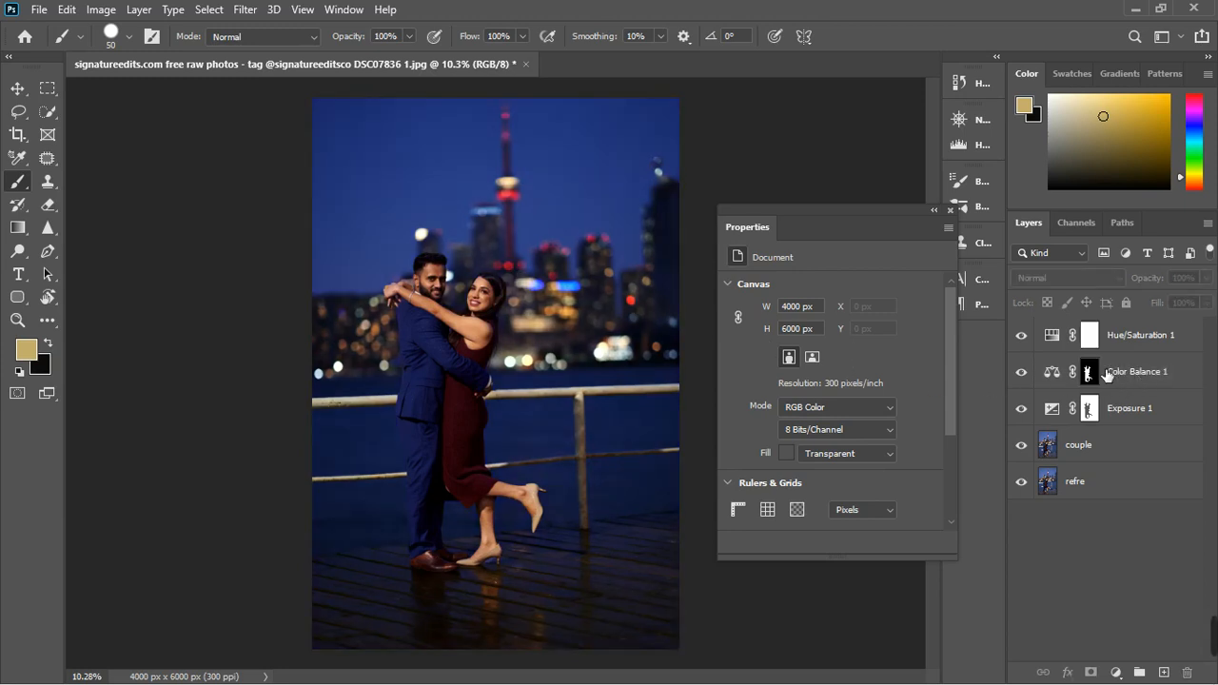
# - Replace the Hue/Saturation 1 mask with an inverted copy of the Color Balance 1 mask and reduce its feather
pyautogui.moveTo(1096, 378); pyautogui.dragTo(1089, 337)
pyautogui.click(526, 271)
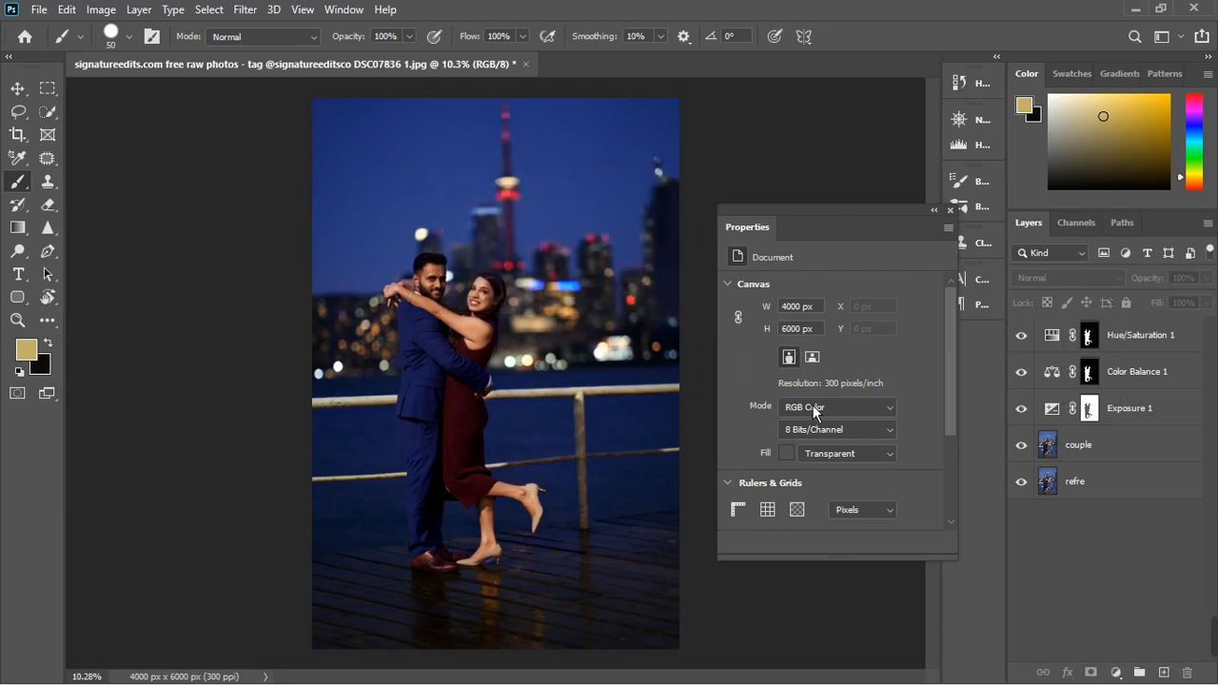
pyautogui.click(1089, 336)
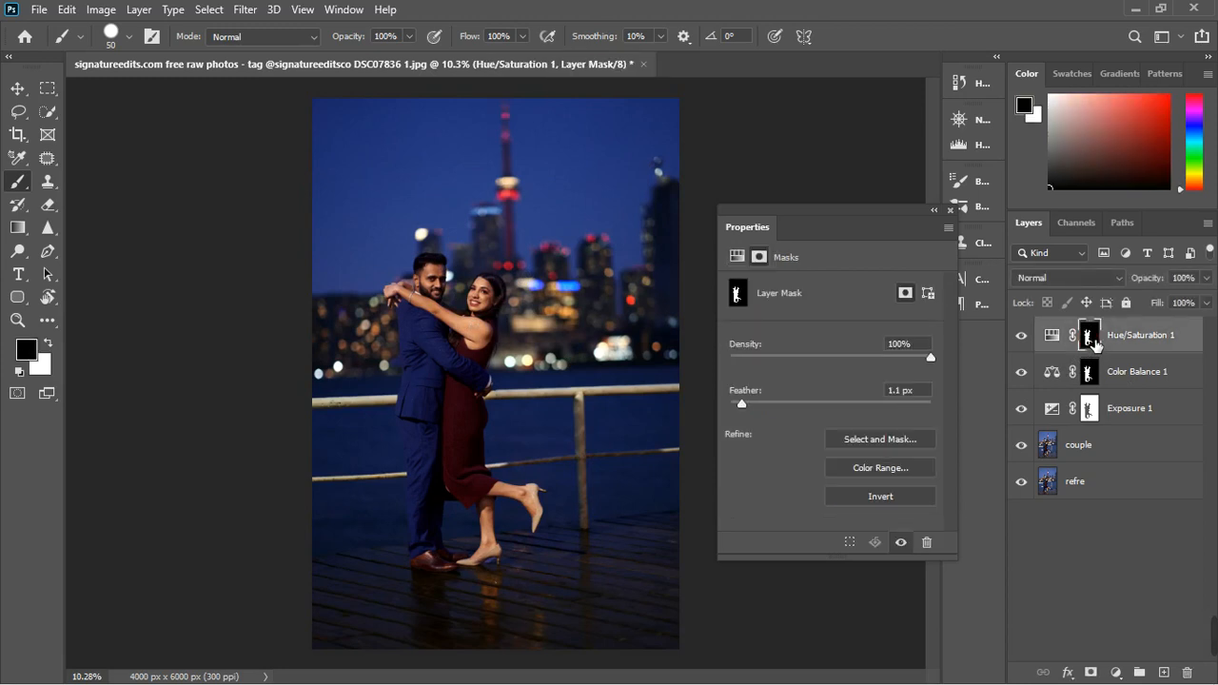
pyautogui.hotkey('ctrl', 'i')
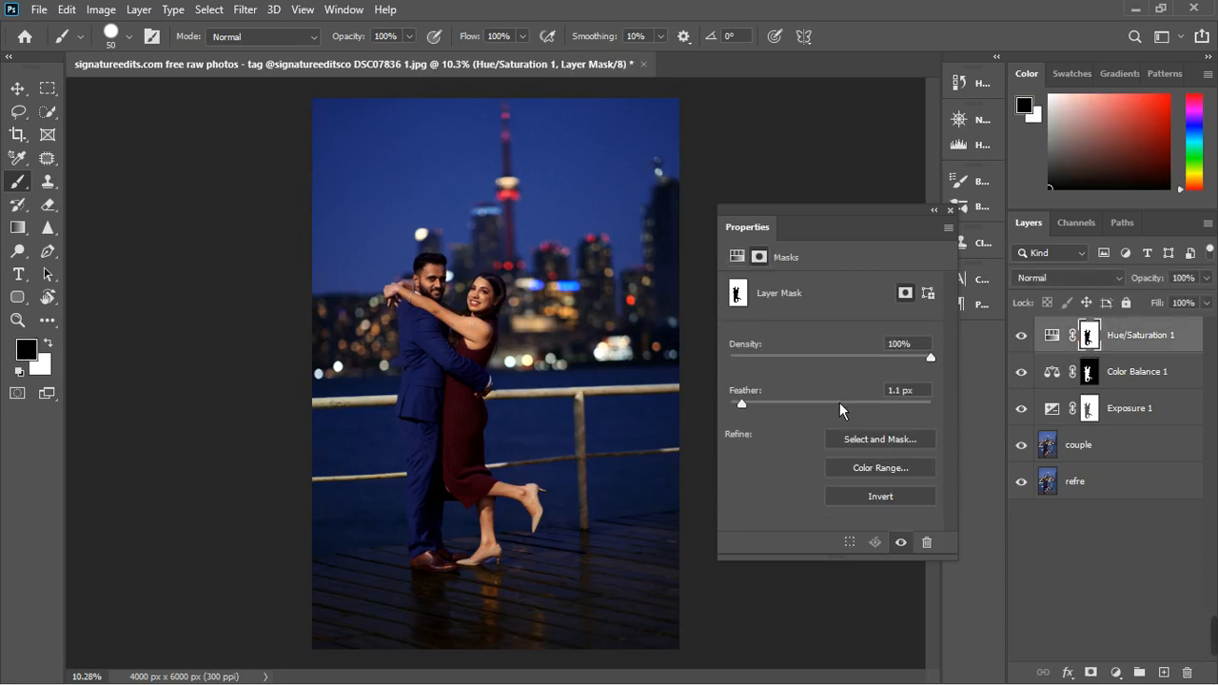
pyautogui.moveTo(748, 415); pyautogui.dragTo(733, 419)
pyautogui.click(950, 210)
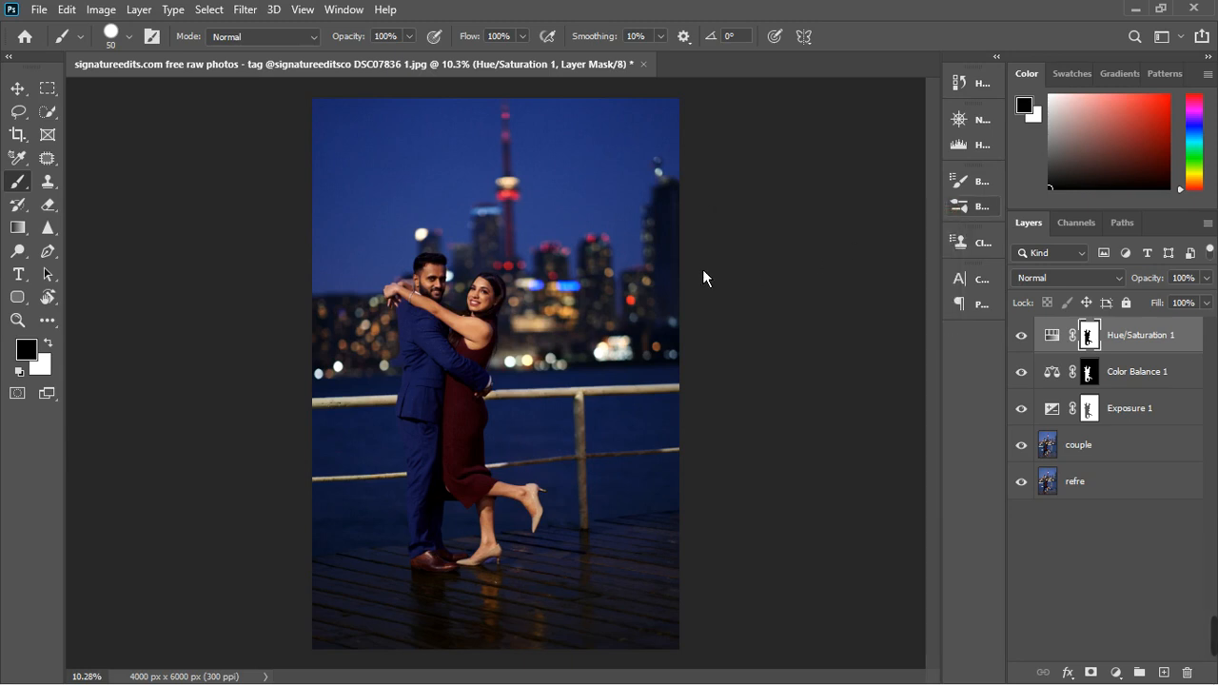
# - Set the Hue/Saturation 1 lightness to -16 and raise its saturation slightly, comparing the background with and without the adjustment
pyautogui.doubleClick(1052, 335)
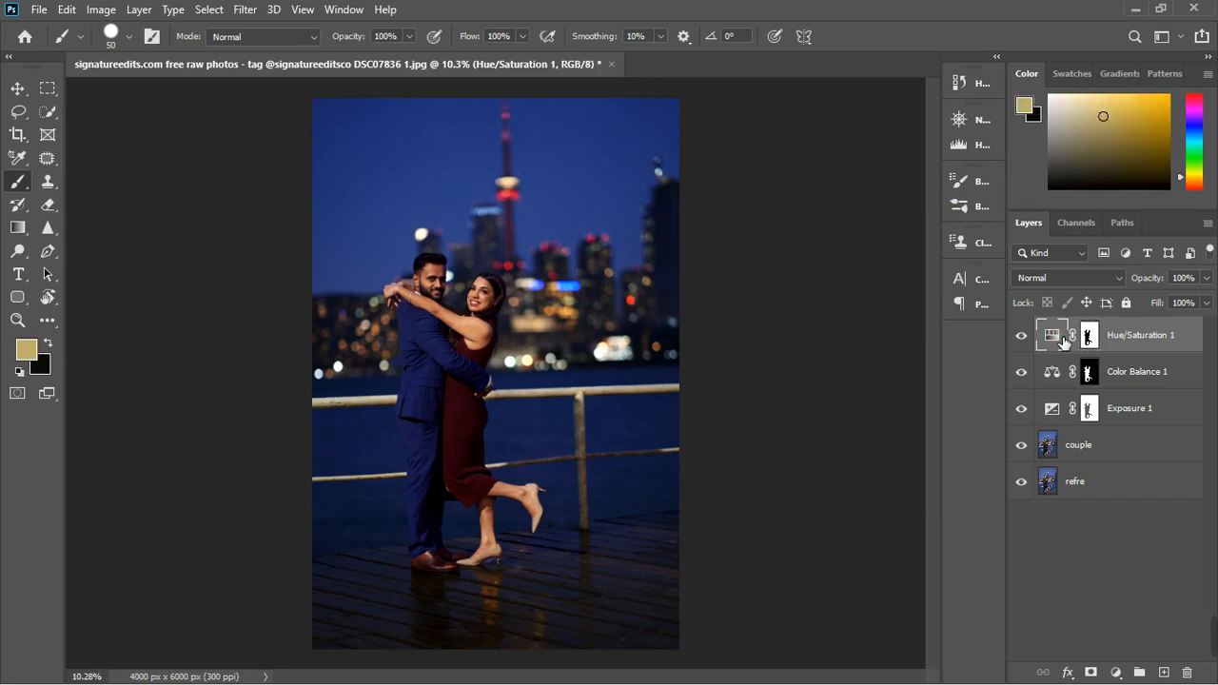
pyautogui.moveTo(836, 429); pyautogui.dragTo(825, 430)
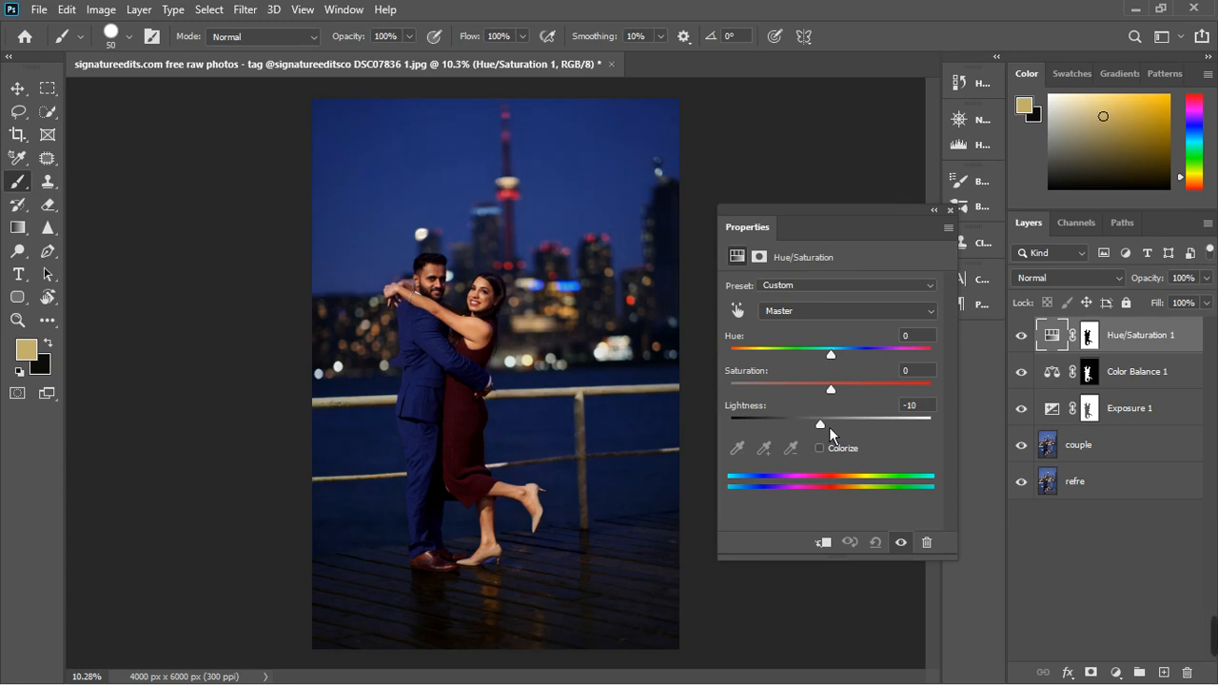
pyautogui.click(909, 541)
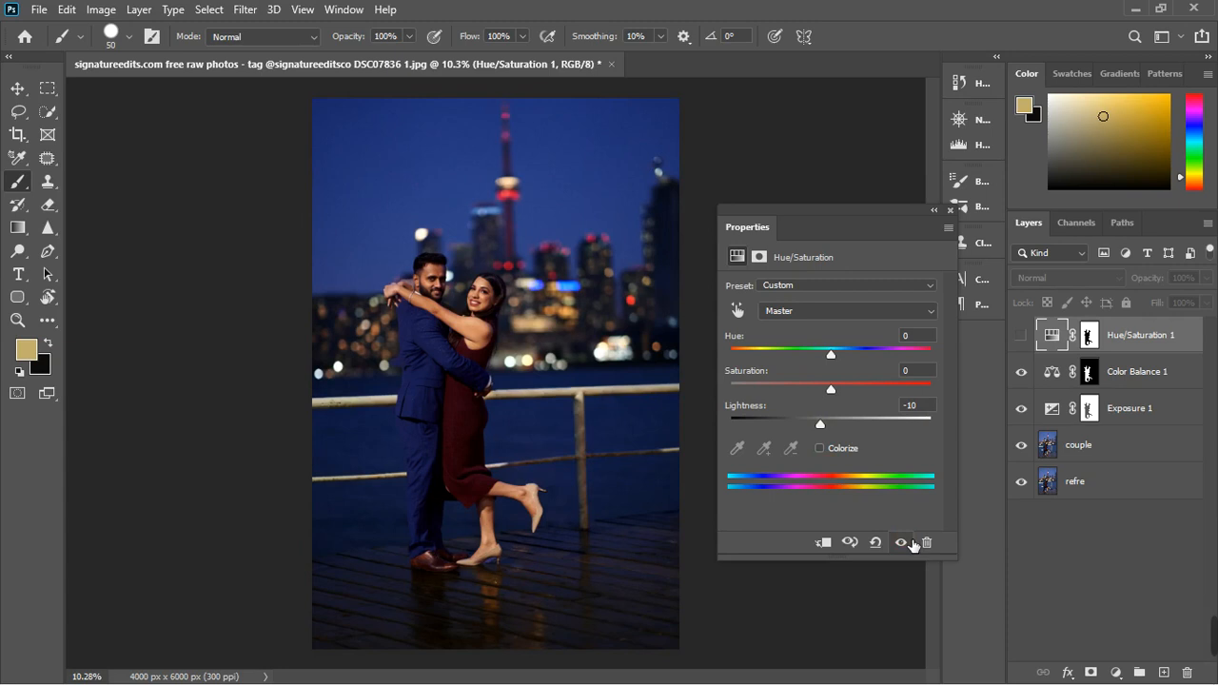
pyautogui.click(909, 542)
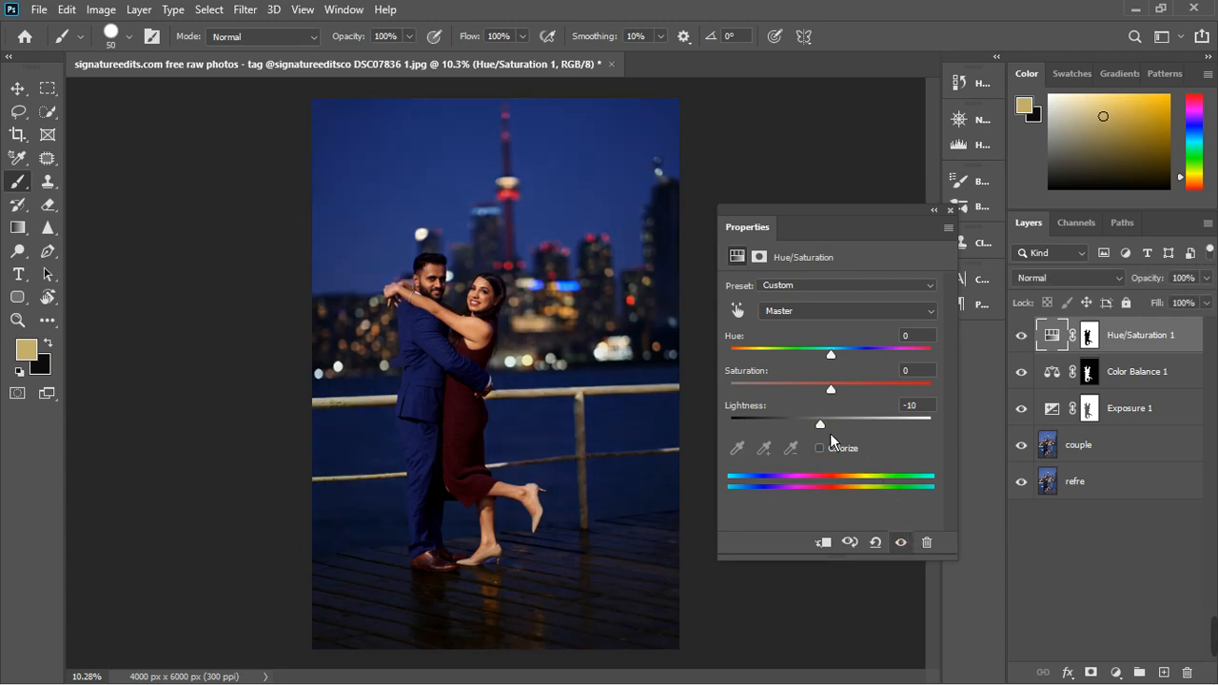
pyautogui.moveTo(826, 433); pyautogui.dragTo(824, 434)
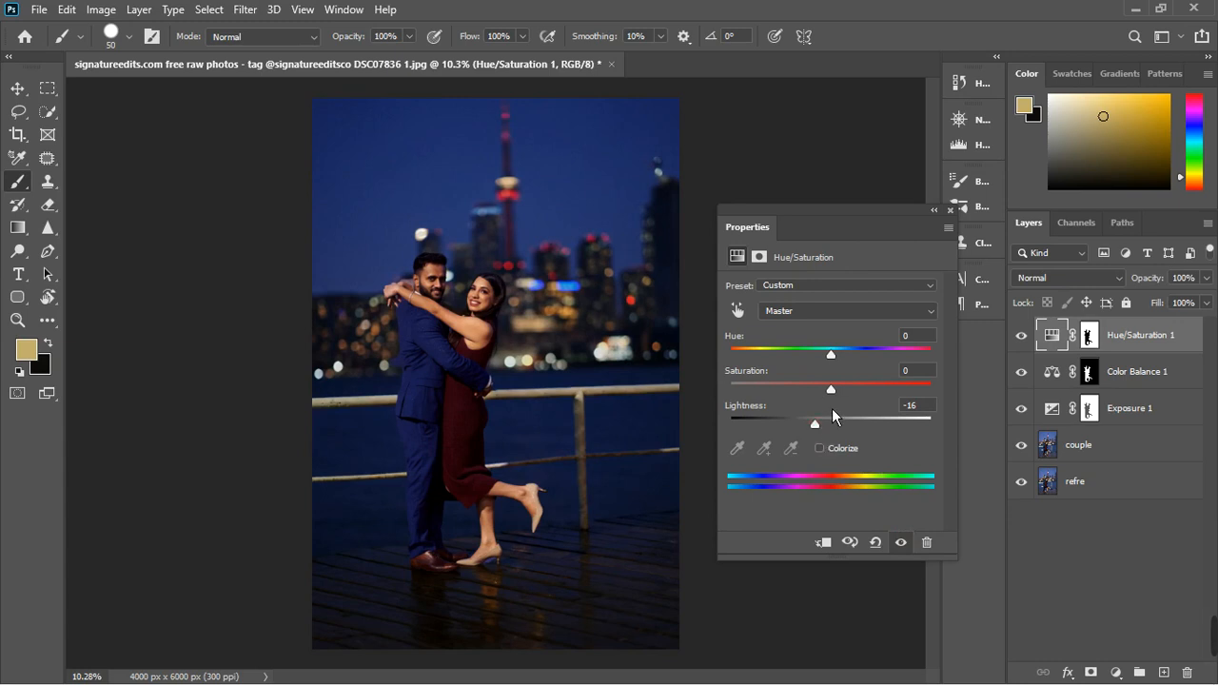
pyautogui.moveTo(842, 391); pyautogui.dragTo(853, 394)
pyautogui.click(951, 211)
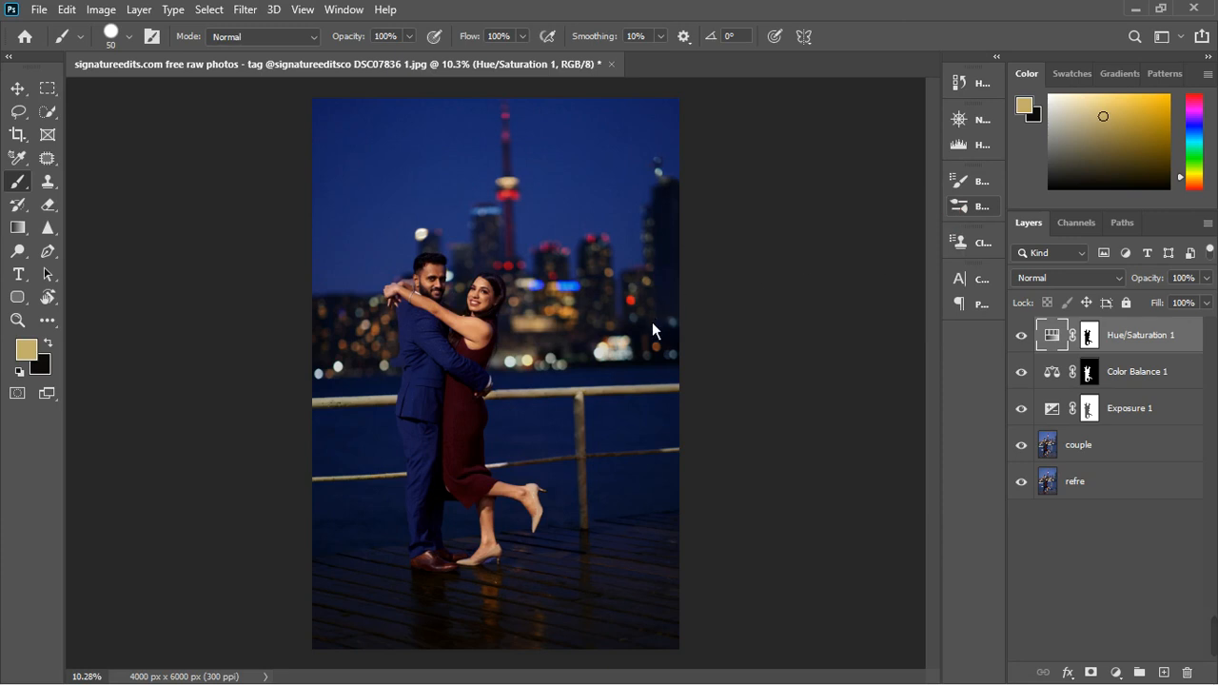
# - Add a Curves adjustment layer above Hue/Saturation 1 with an S-curve through input 159/output 175 and input 80/output 73
pyautogui.scroll(-1, 643, 335)
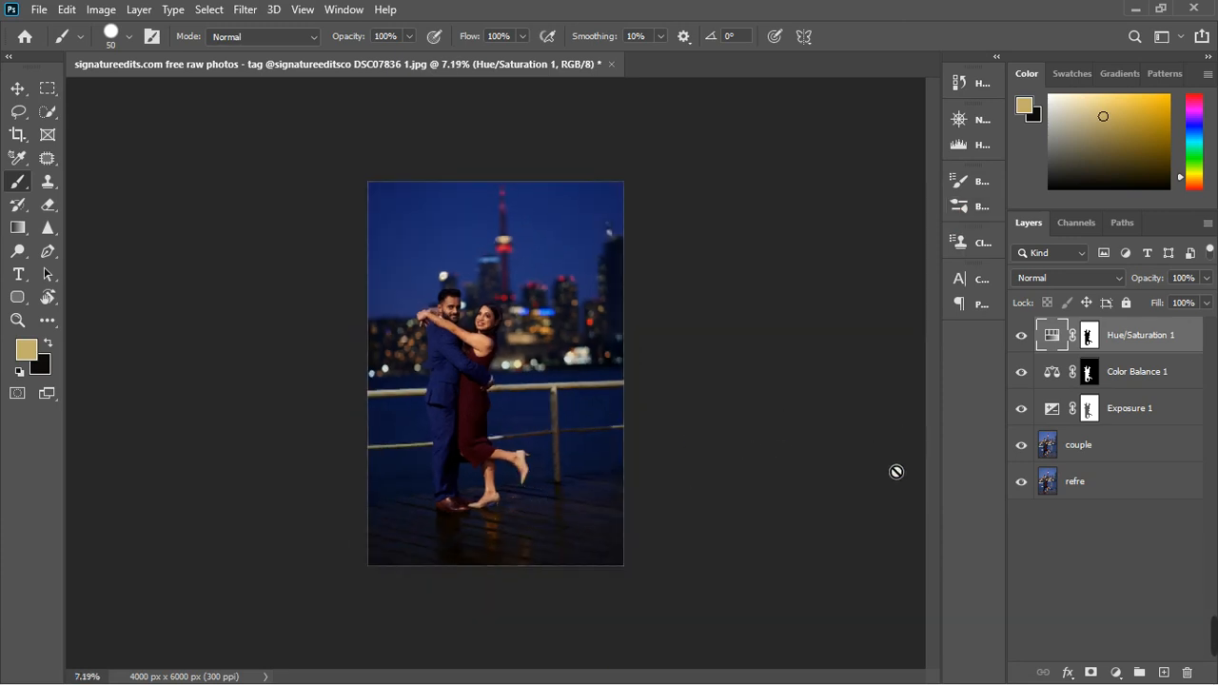
pyautogui.click(1118, 673)
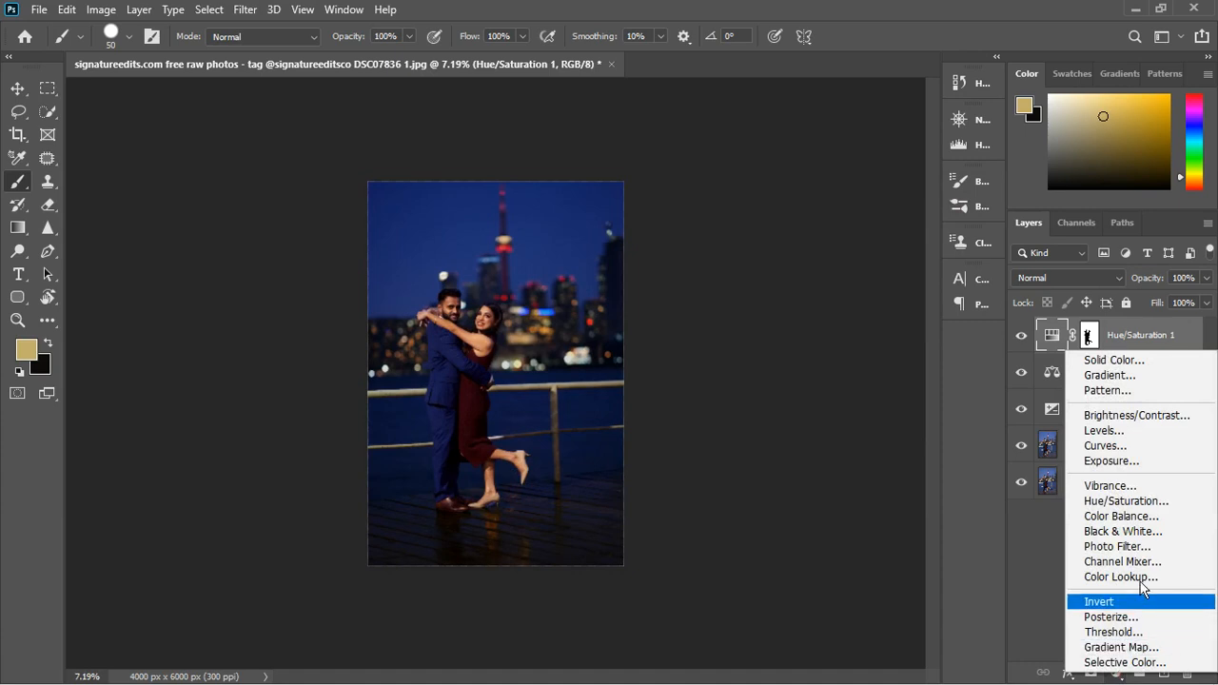
pyautogui.click(1138, 446)
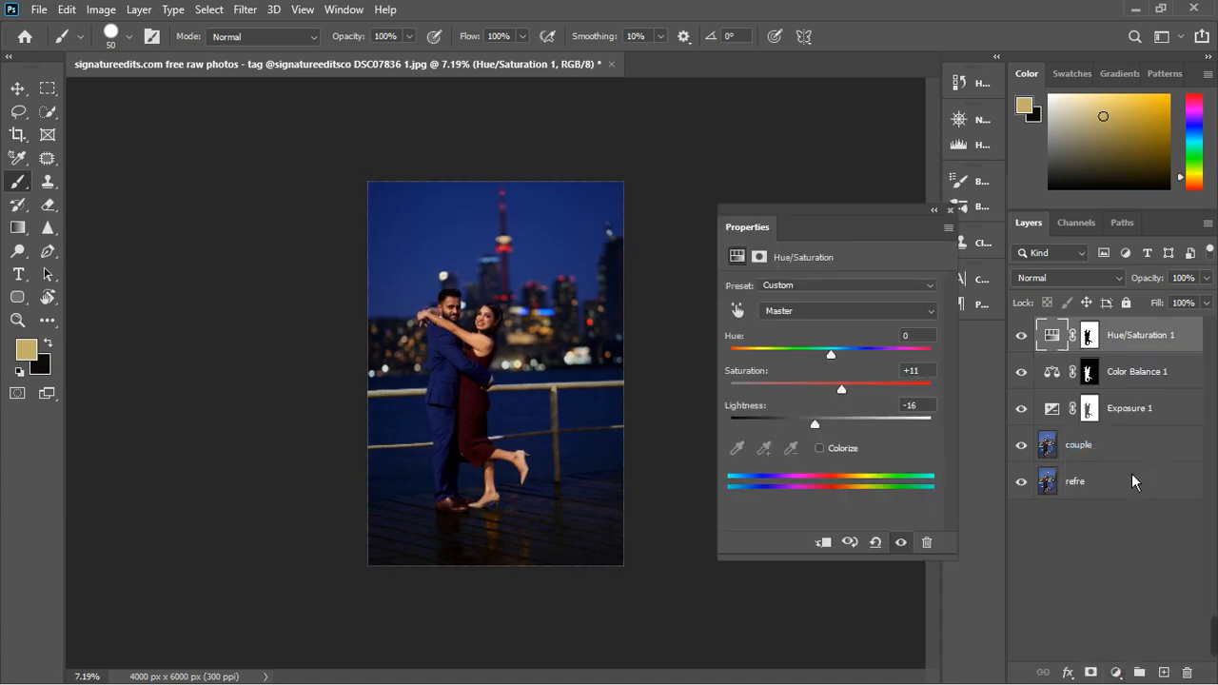
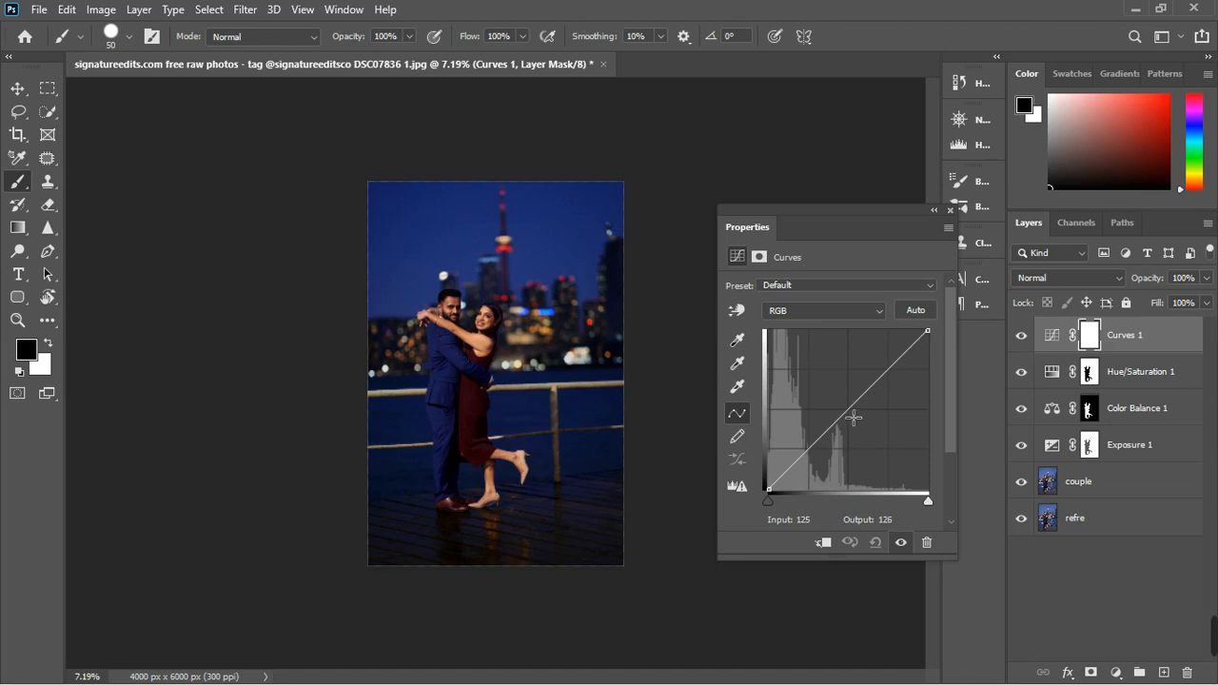
pyautogui.moveTo(851, 416); pyautogui.dragTo(876, 387)
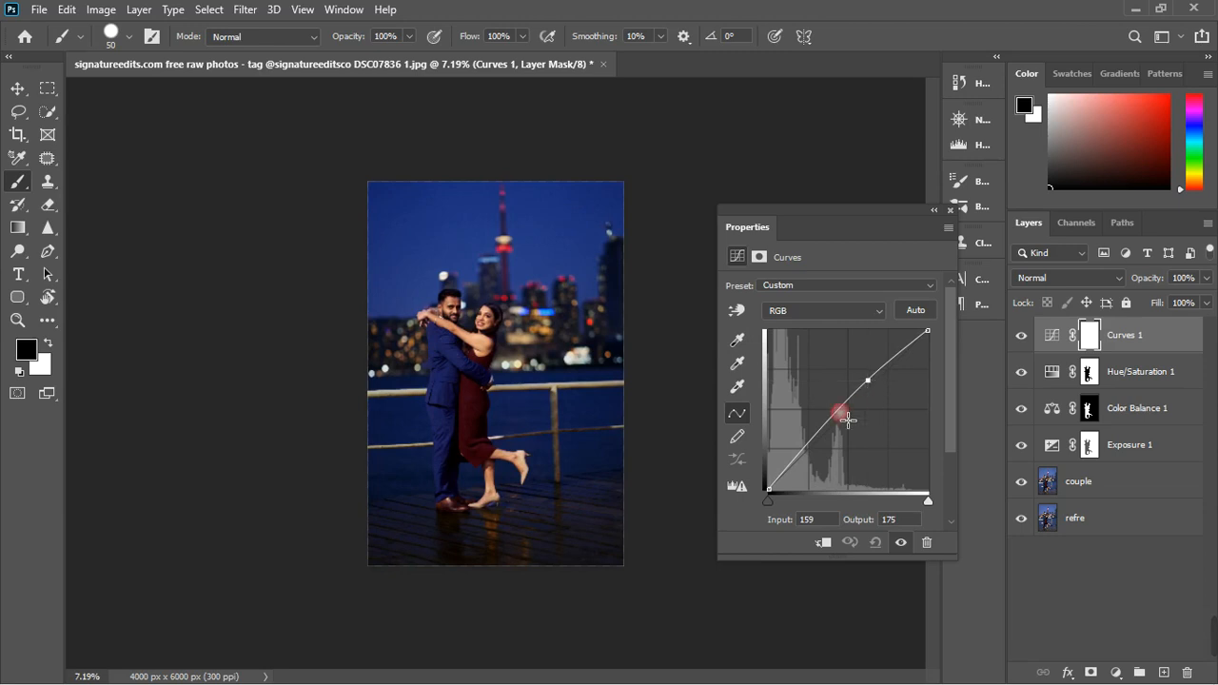
pyautogui.click(826, 451)
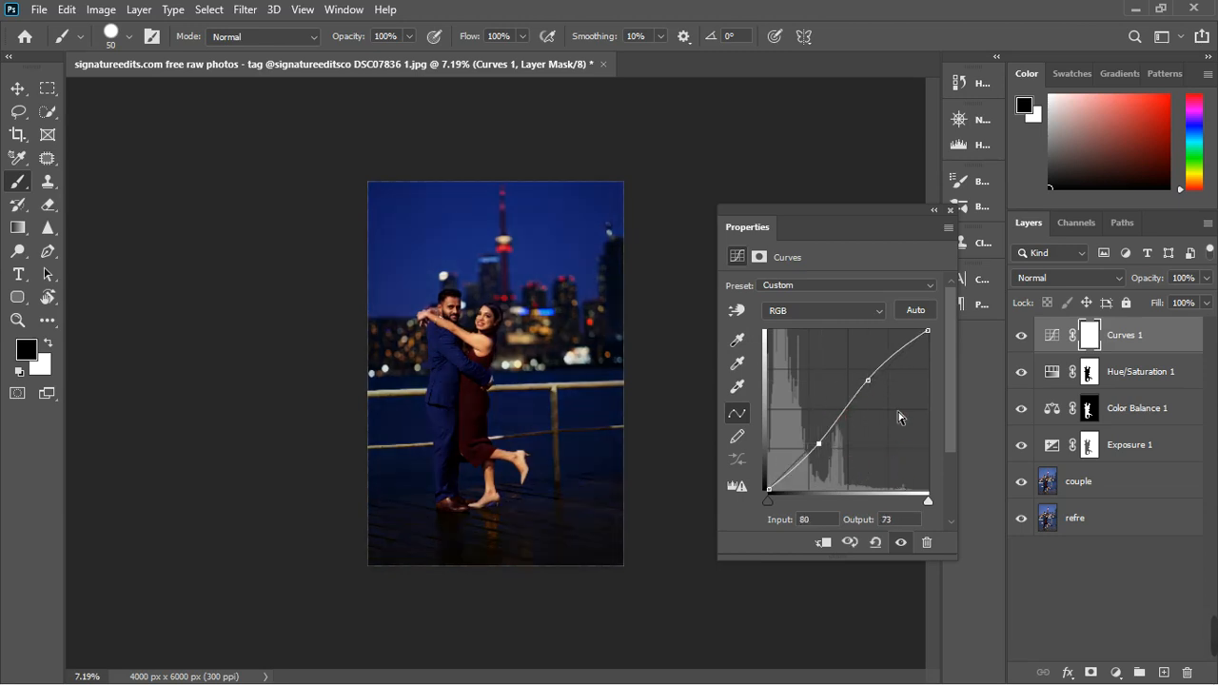
pyautogui.click(949, 211)
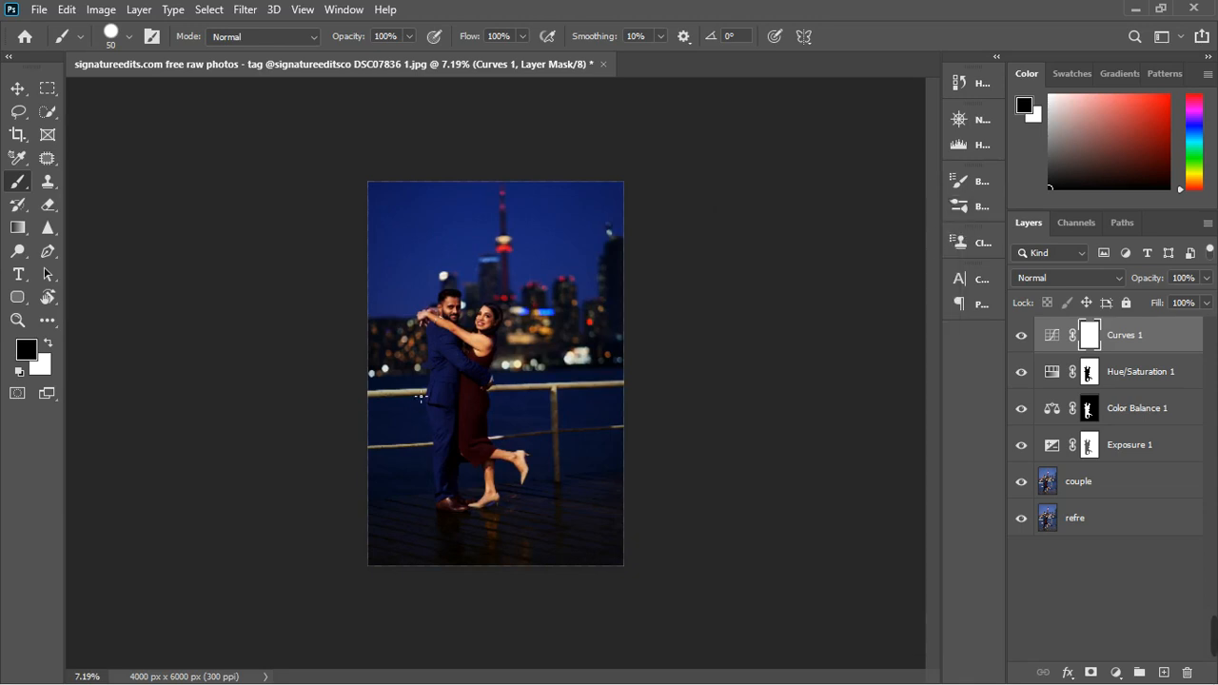
# - Lower the opacity of the Curves 1 layer to 13%
pyautogui.scroll(2, 434, 402)
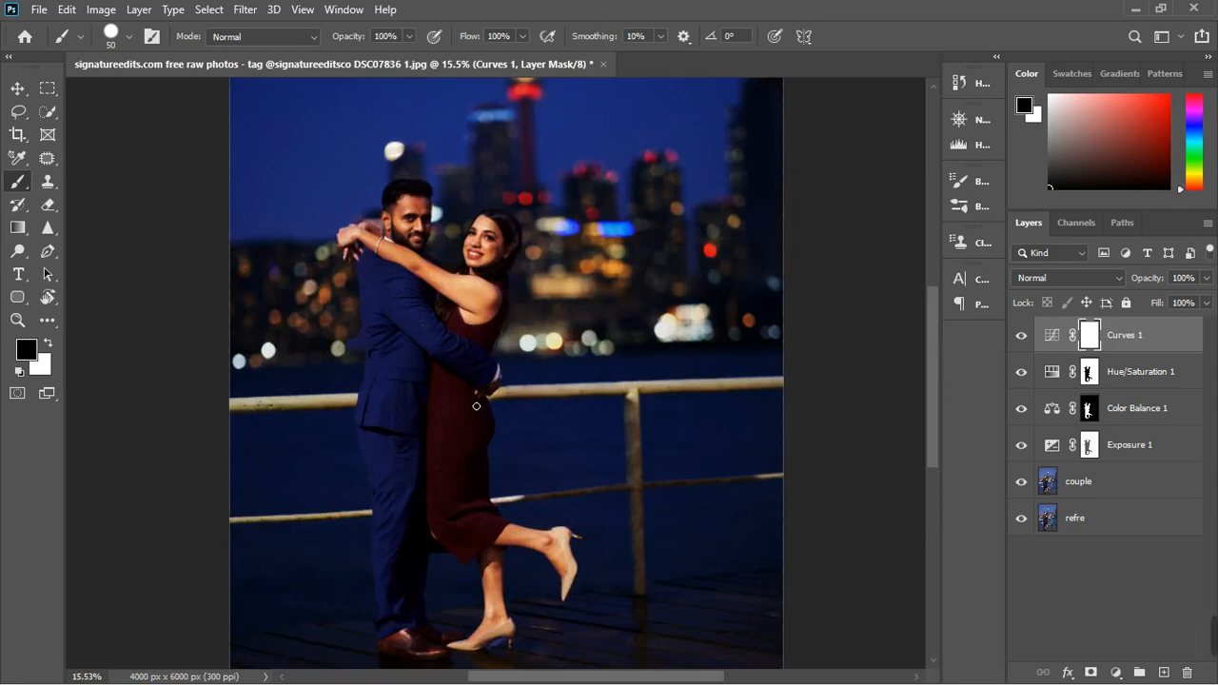
pyautogui.scroll(-1, 475, 405)
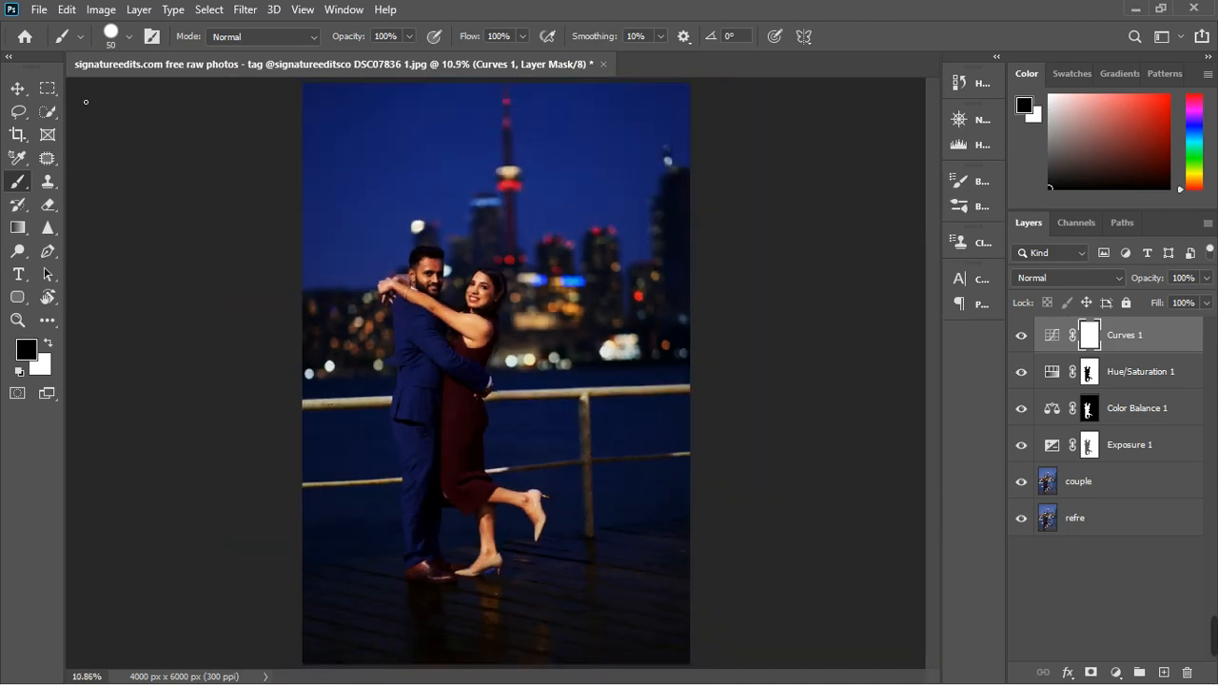
pyautogui.press('v')
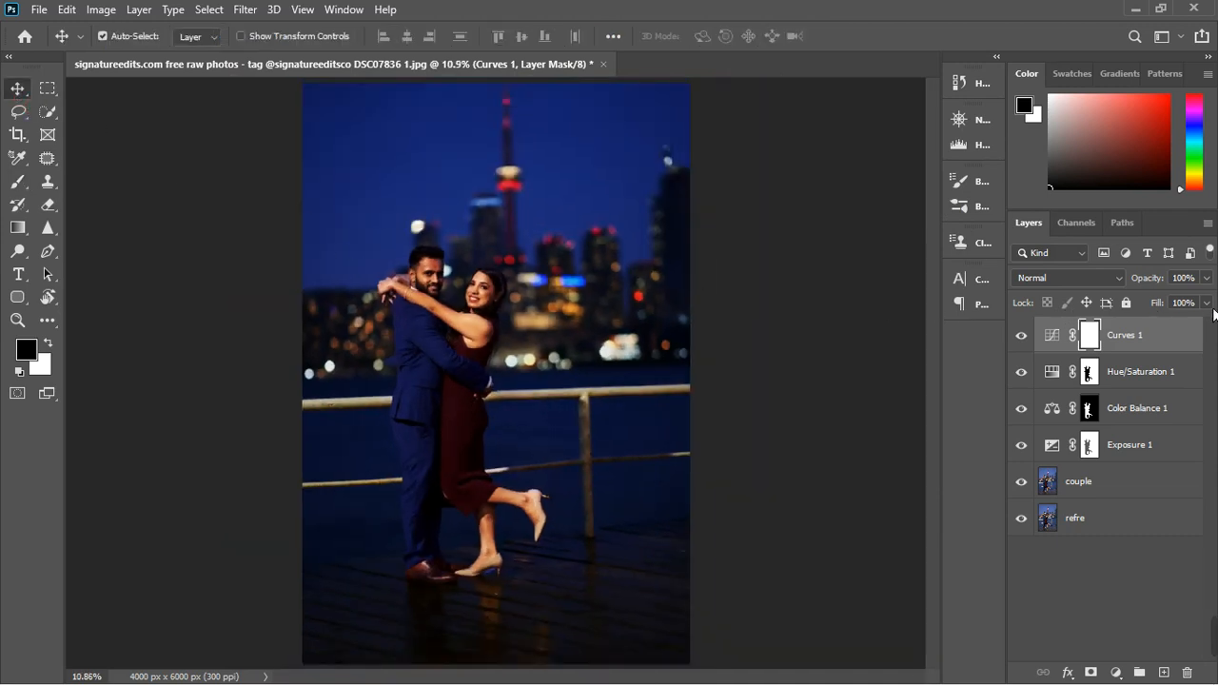
pyautogui.click(1206, 278)
pyautogui.moveTo(1210, 307); pyautogui.dragTo(1168, 307)
pyautogui.moveTo(1169, 308); pyautogui.dragTo(1142, 304)
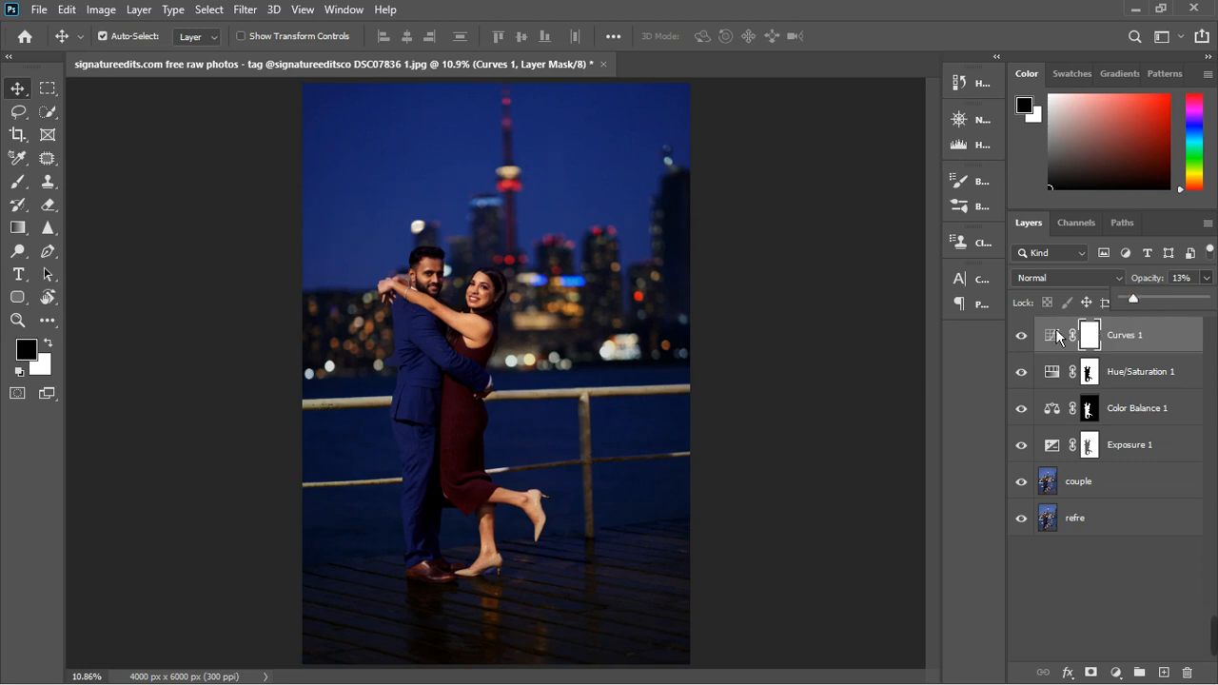
# - Compare the photo with and without the Curves adjustment, set its opacity to 12%, and leave the layer hidden
pyautogui.click(1023, 343)
pyautogui.click(1025, 344)
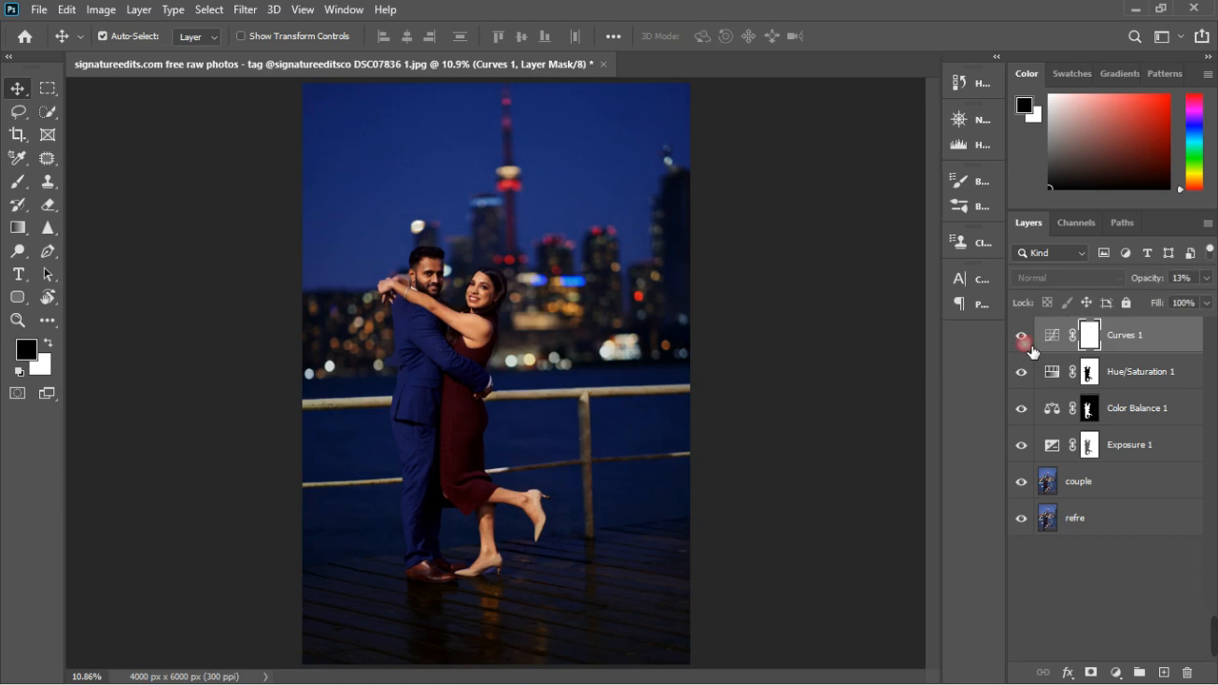
pyautogui.click(1025, 344)
pyautogui.click(1025, 345)
pyautogui.click(1029, 346)
pyautogui.scroll(-3, 531, 377)
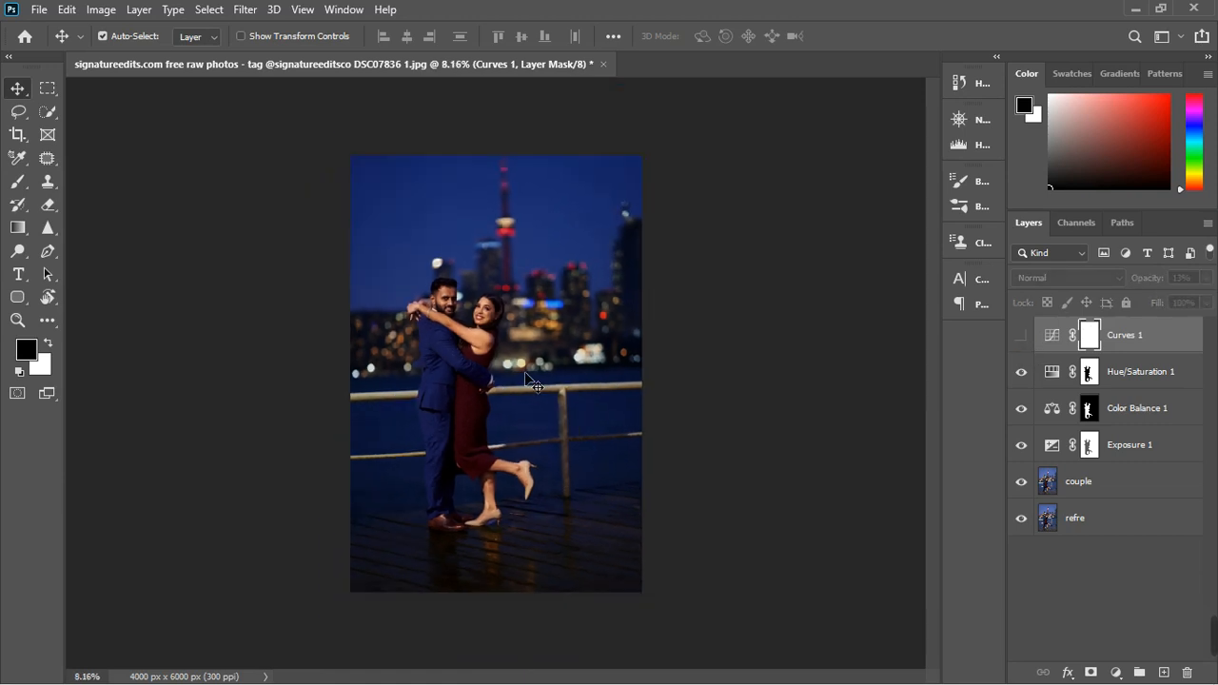
pyautogui.click(1035, 346)
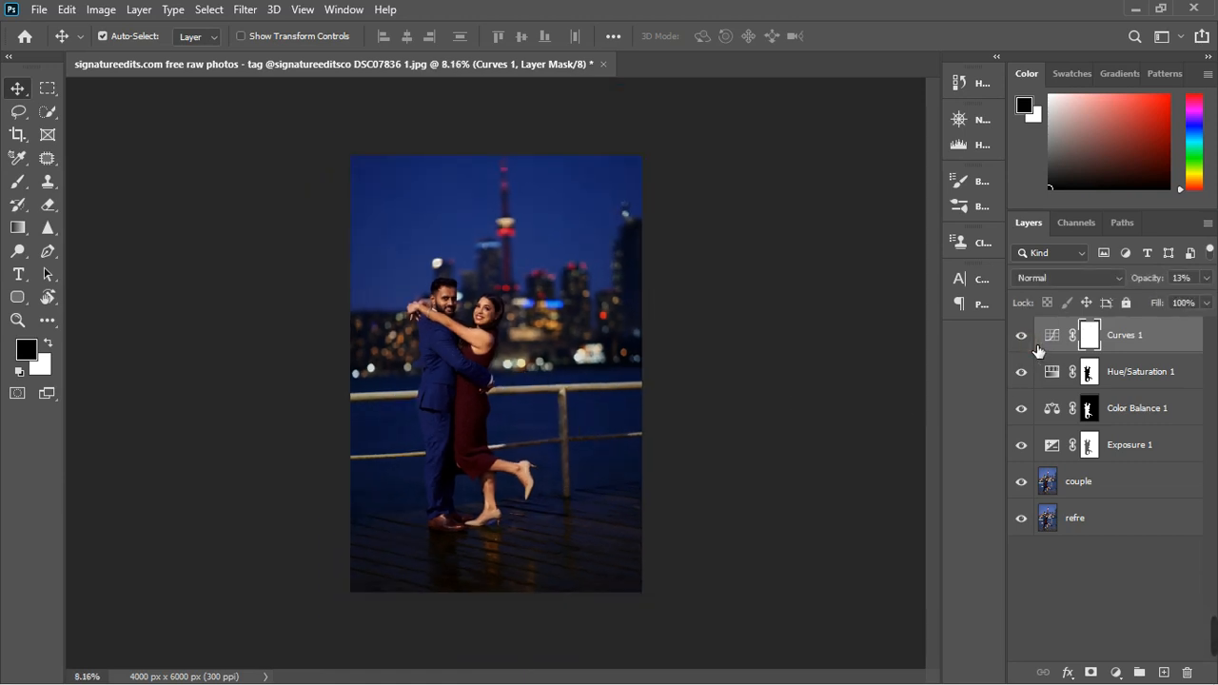
pyautogui.click(1206, 278)
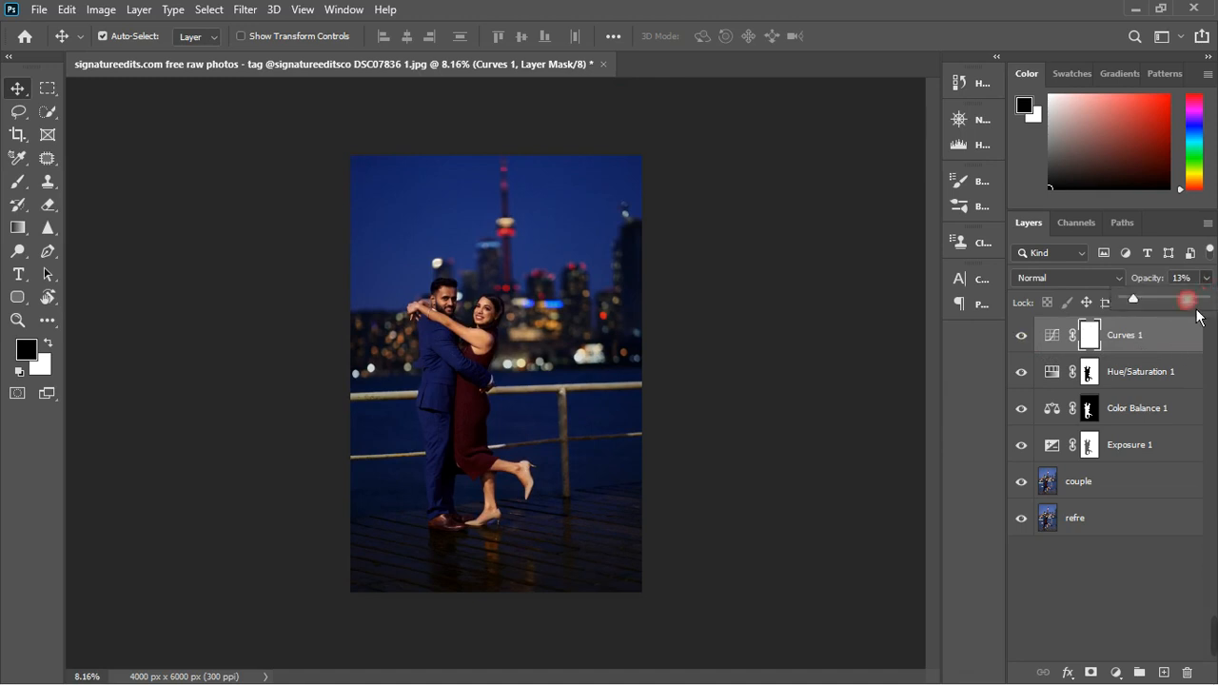
pyautogui.moveTo(1140, 306); pyautogui.dragTo(1174, 311)
pyautogui.click(1024, 339)
pyautogui.click(1024, 339)
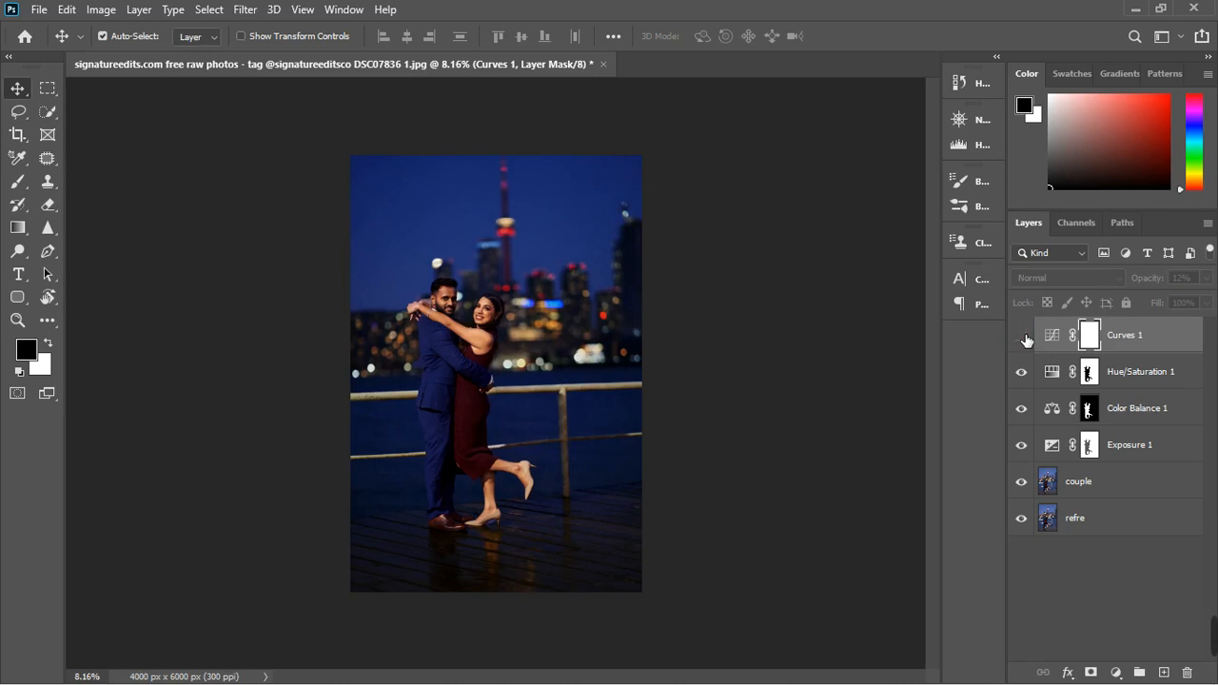
# - Examine the couple and the background up close and at full view with the Curves adjustment hidden
pyautogui.scroll(2, 430, 476)
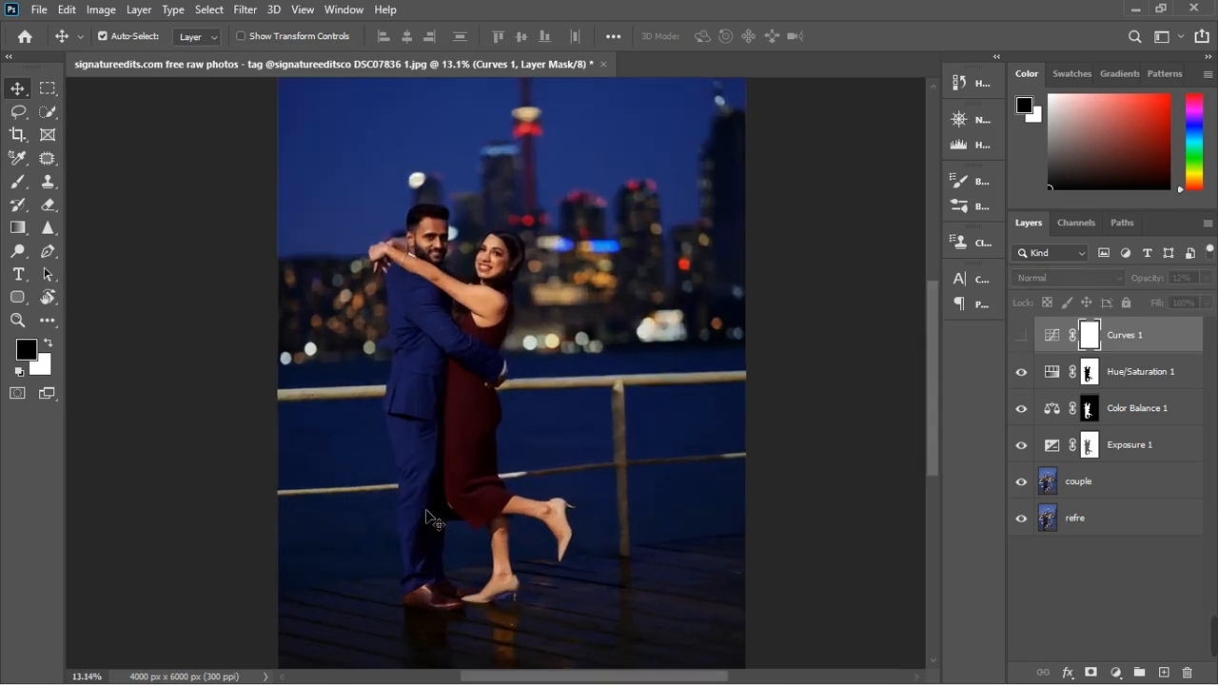
pyautogui.scroll(3, 434, 521)
pyautogui.scroll(-2, 454, 538)
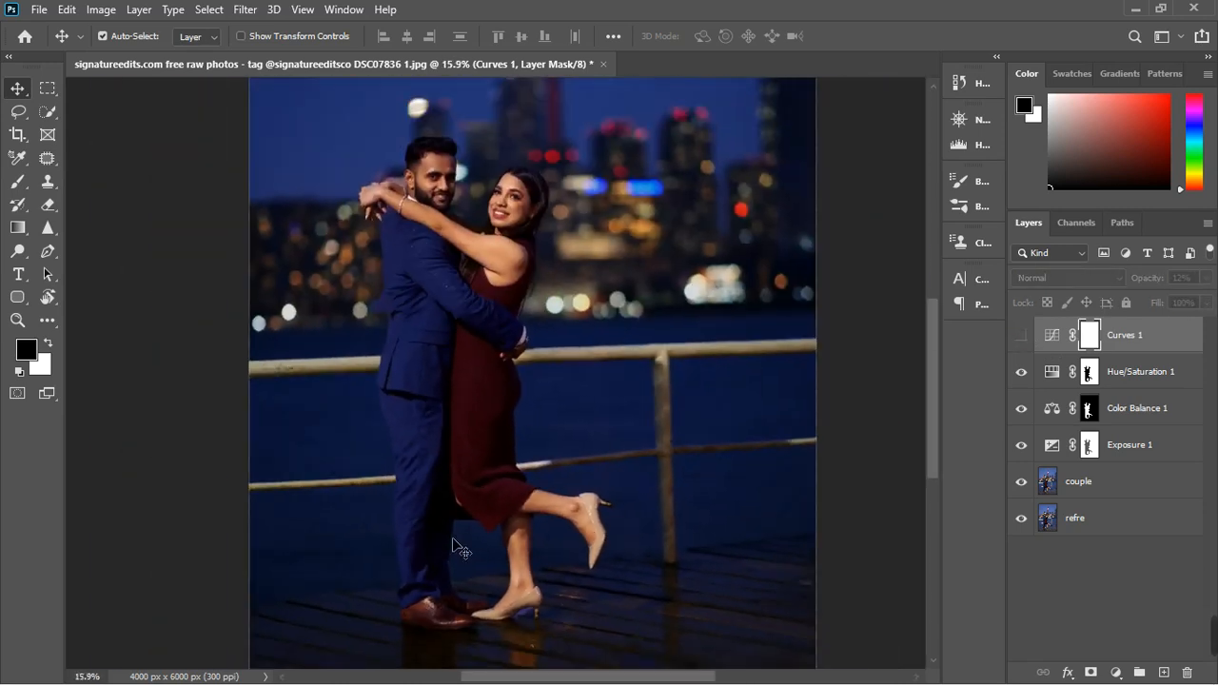
pyautogui.scroll(-1, 460, 550)
pyautogui.scroll(-1, 444, 478)
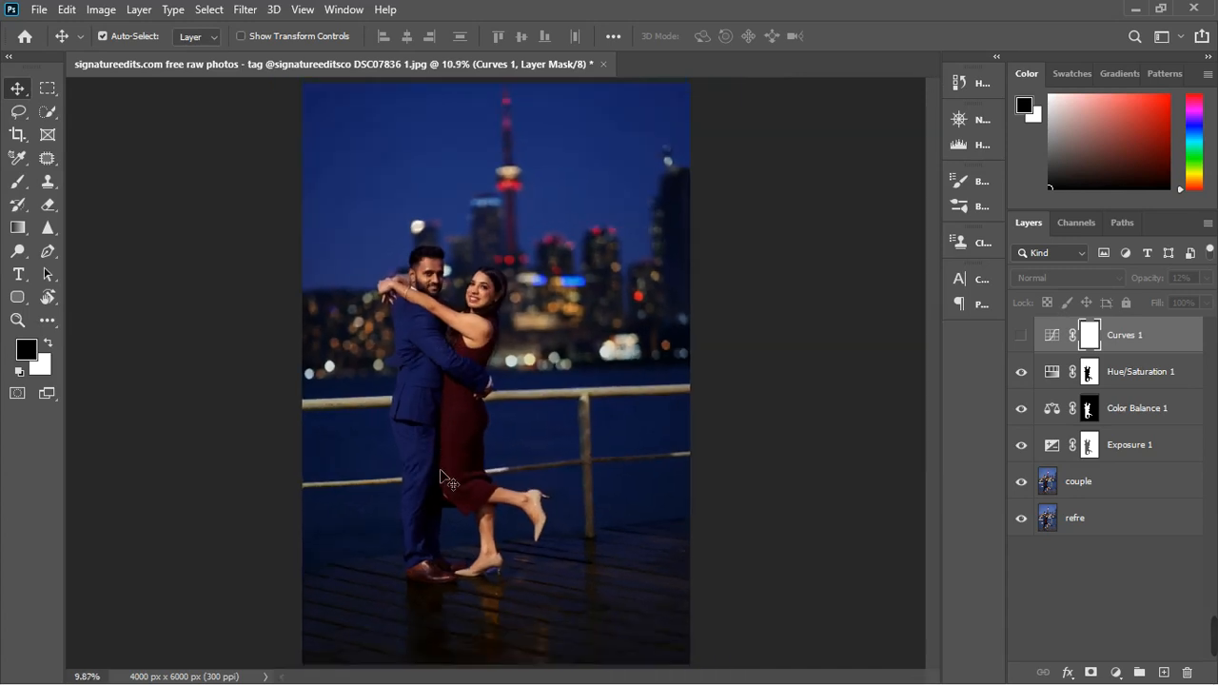
pyautogui.scroll(-1, 457, 566)
pyautogui.scroll(1, 459, 571)
# - Add a Selective Color adjustment layer at the top of the stack and make the Curves 1 layer visible
pyautogui.click(1116, 673)
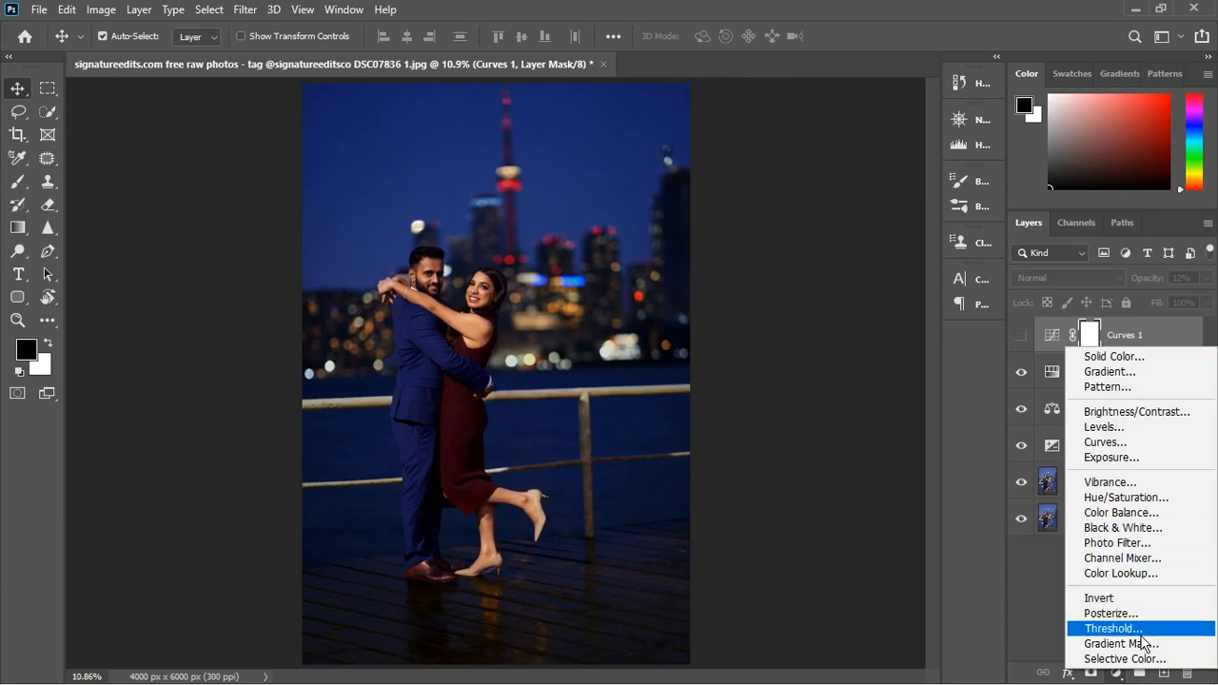
pyautogui.click(1125, 658)
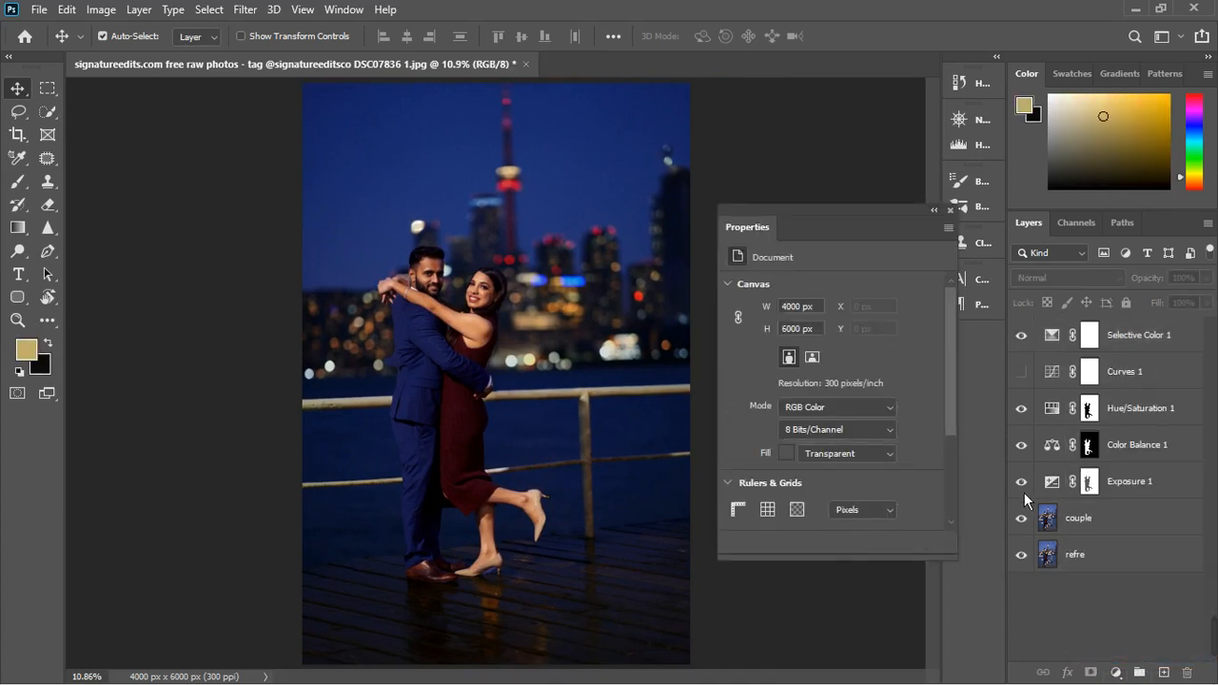
pyautogui.click(1053, 340)
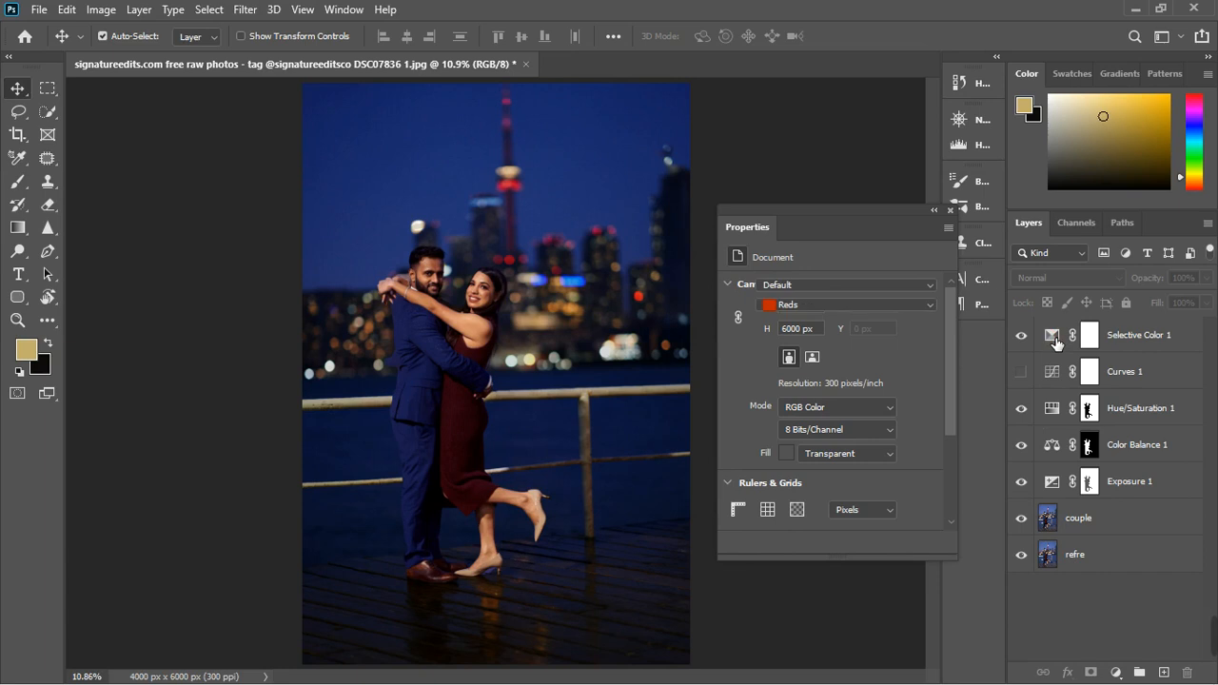
pyautogui.click(1021, 371)
pyautogui.click(1054, 336)
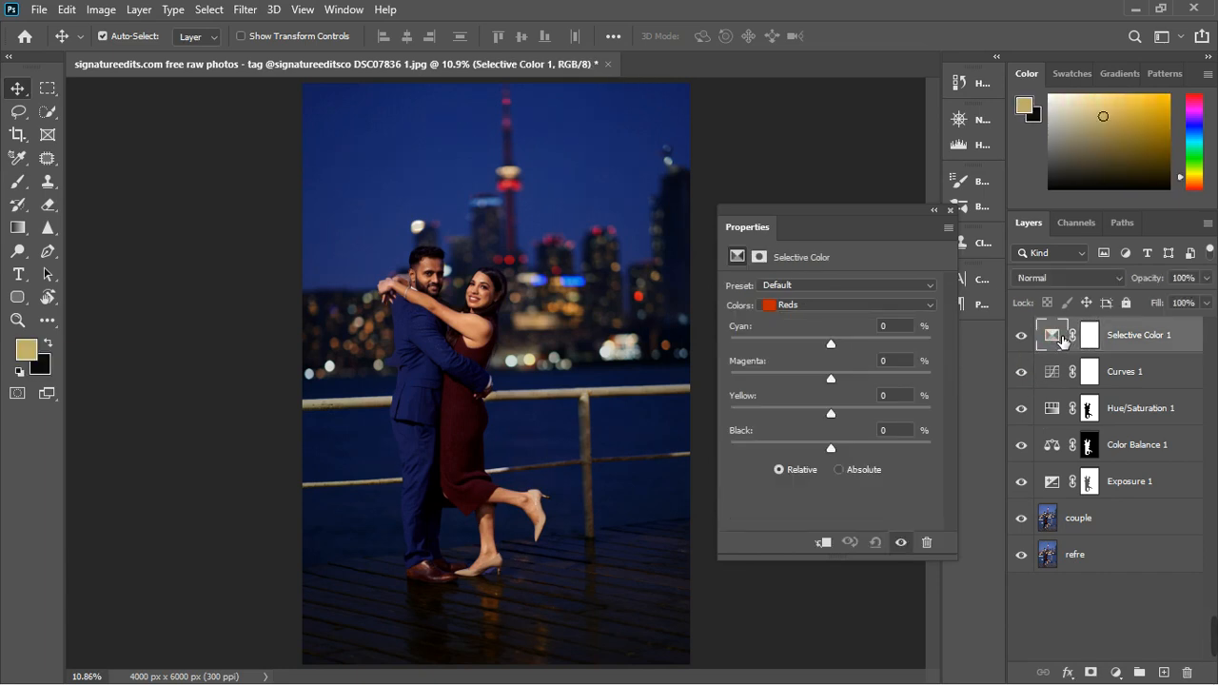
# - Try a Black value of -17% for the Blacks in Selective Color 1, and reset the adjustment
pyautogui.click(864, 314)
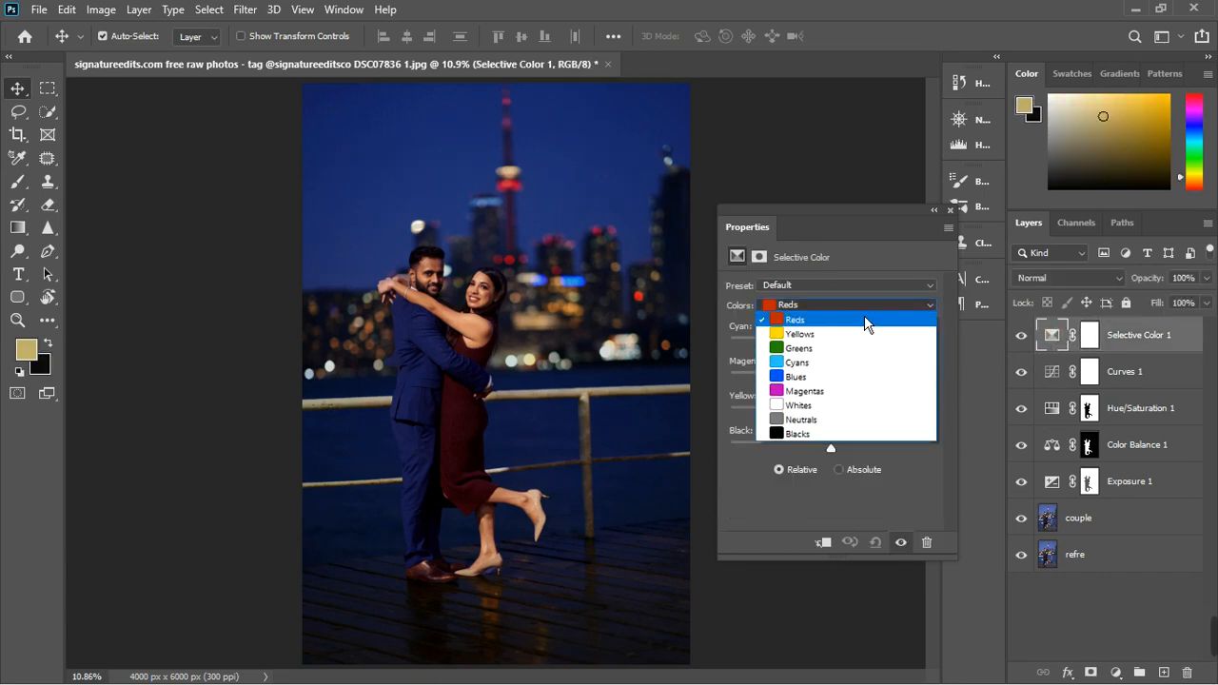
pyautogui.click(807, 434)
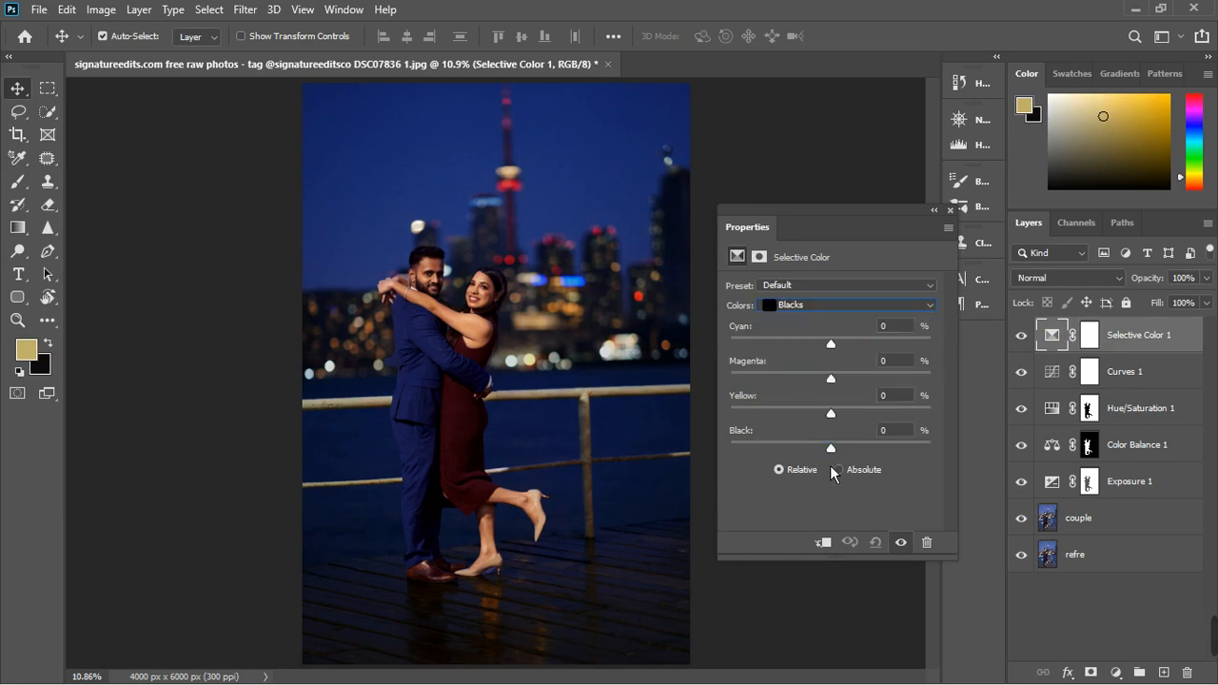
pyautogui.moveTo(839, 459)
pyautogui.mouseDown()
pyautogui.moveTo(855, 458)
pyautogui.moveTo(822, 458)
pyautogui.mouseUp()
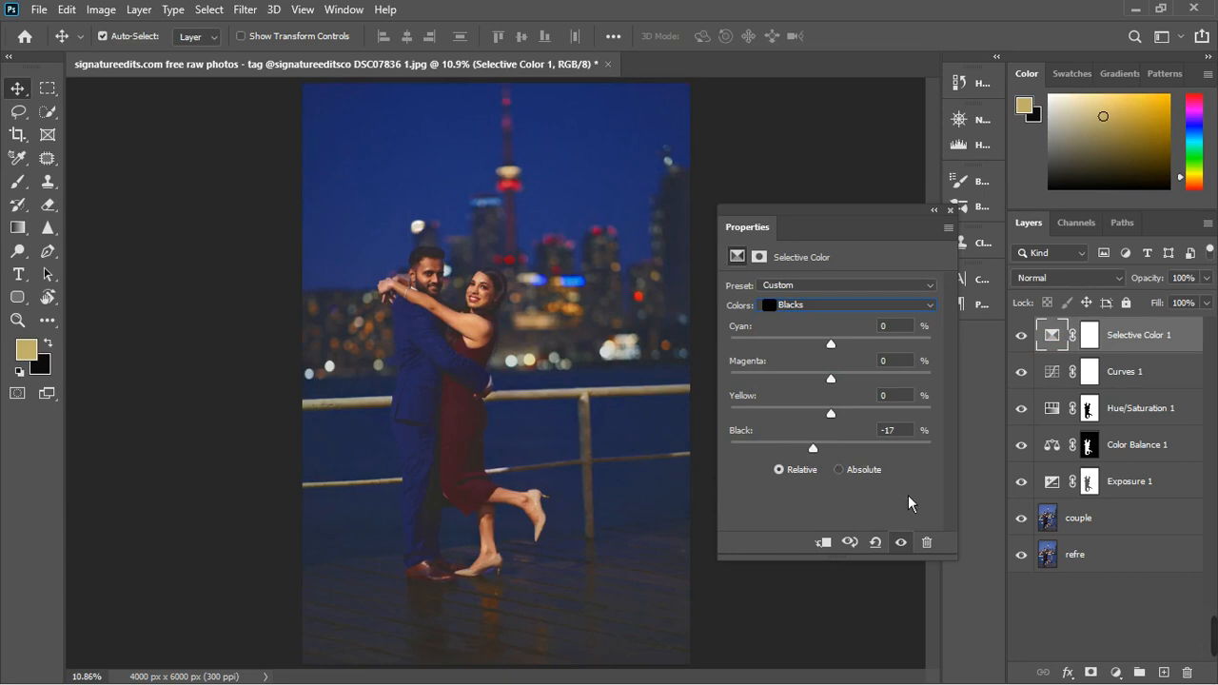
pyautogui.click(876, 543)
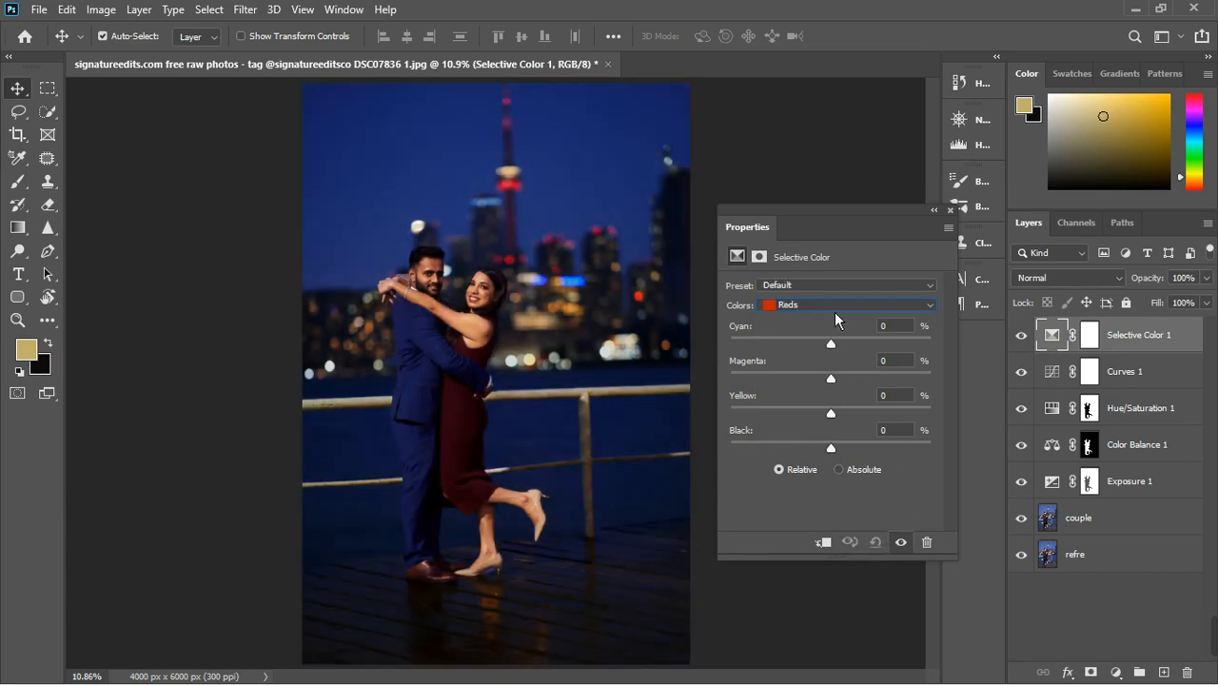
# - Try a Black value of +19% for the Blacks in Selective Color 1, and delete the adjustment layer
pyautogui.click(835, 308)
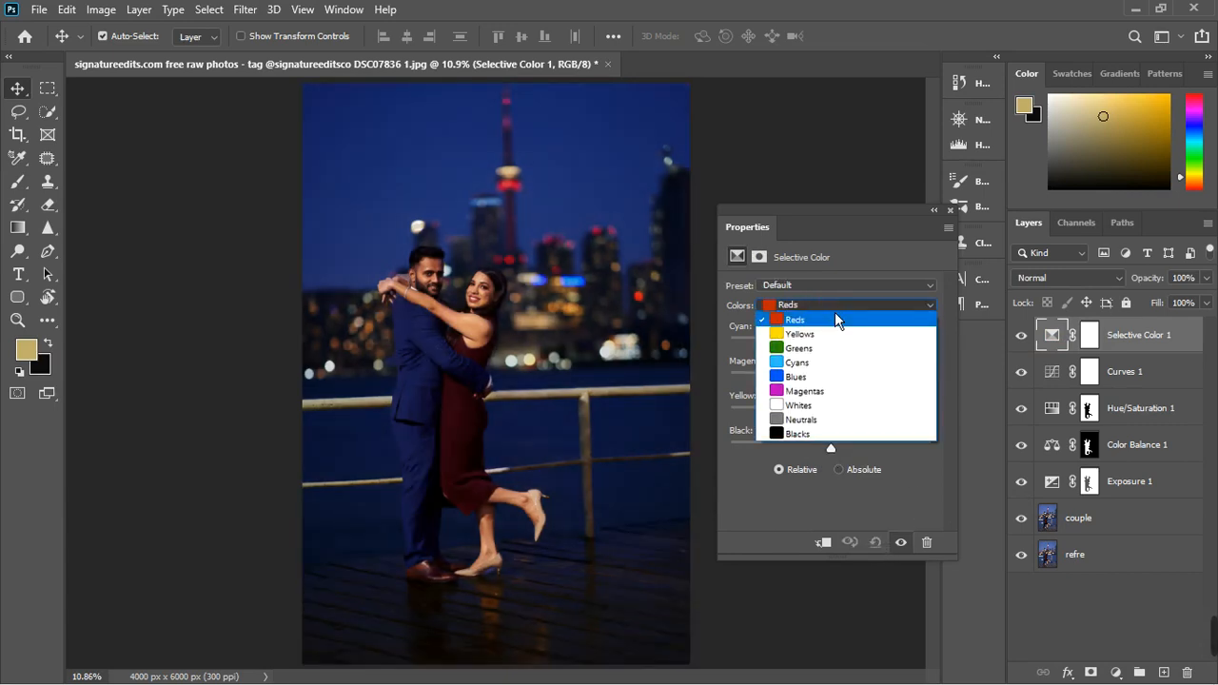
pyautogui.click(826, 437)
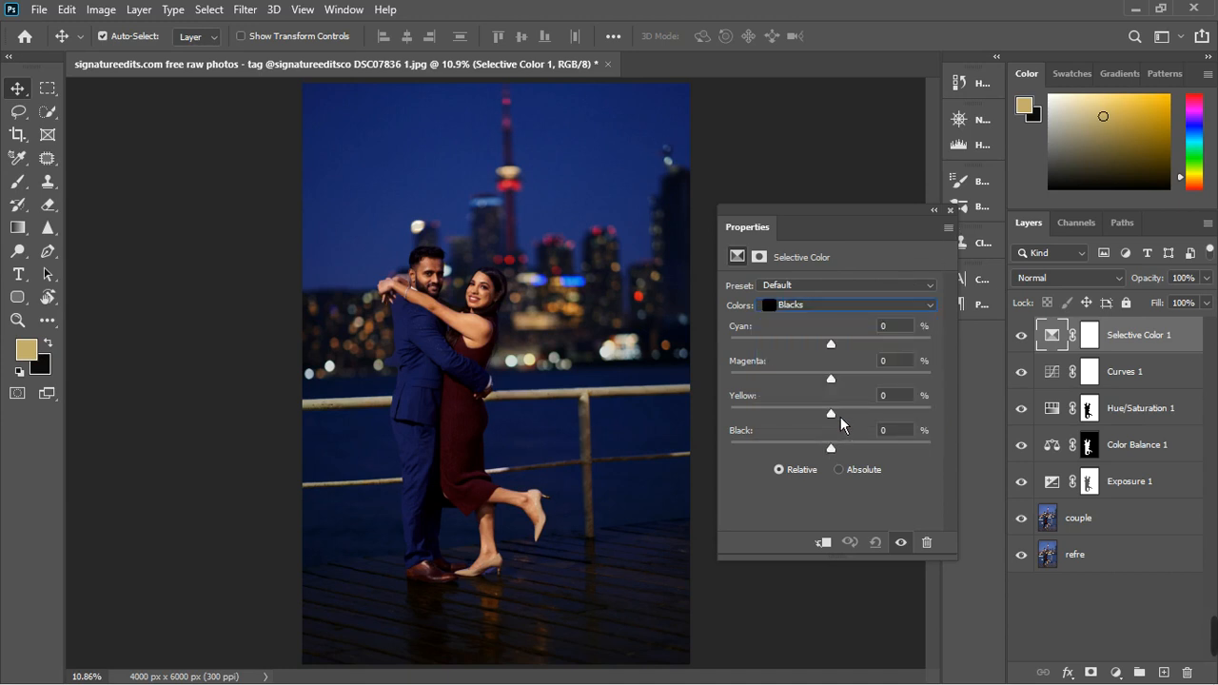
pyautogui.moveTo(840, 455)
pyautogui.mouseDown()
pyautogui.moveTo(828, 456)
pyautogui.moveTo(858, 454)
pyautogui.mouseUp()
pyautogui.click(919, 248)
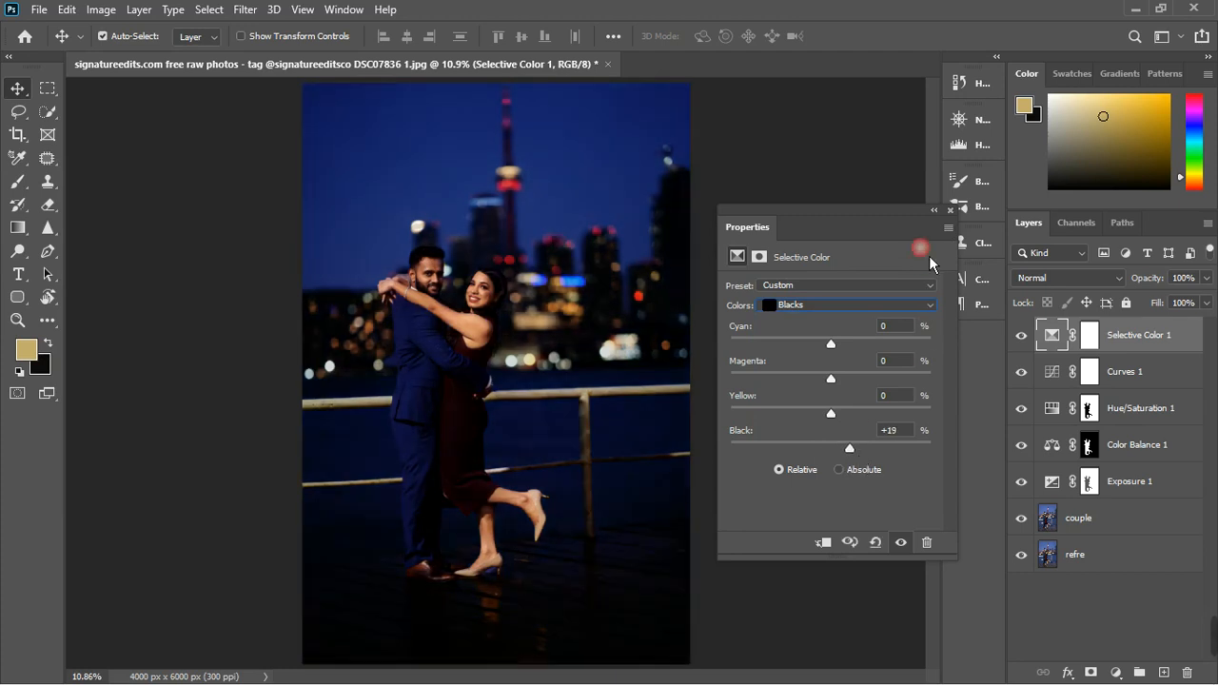
pyautogui.click(951, 209)
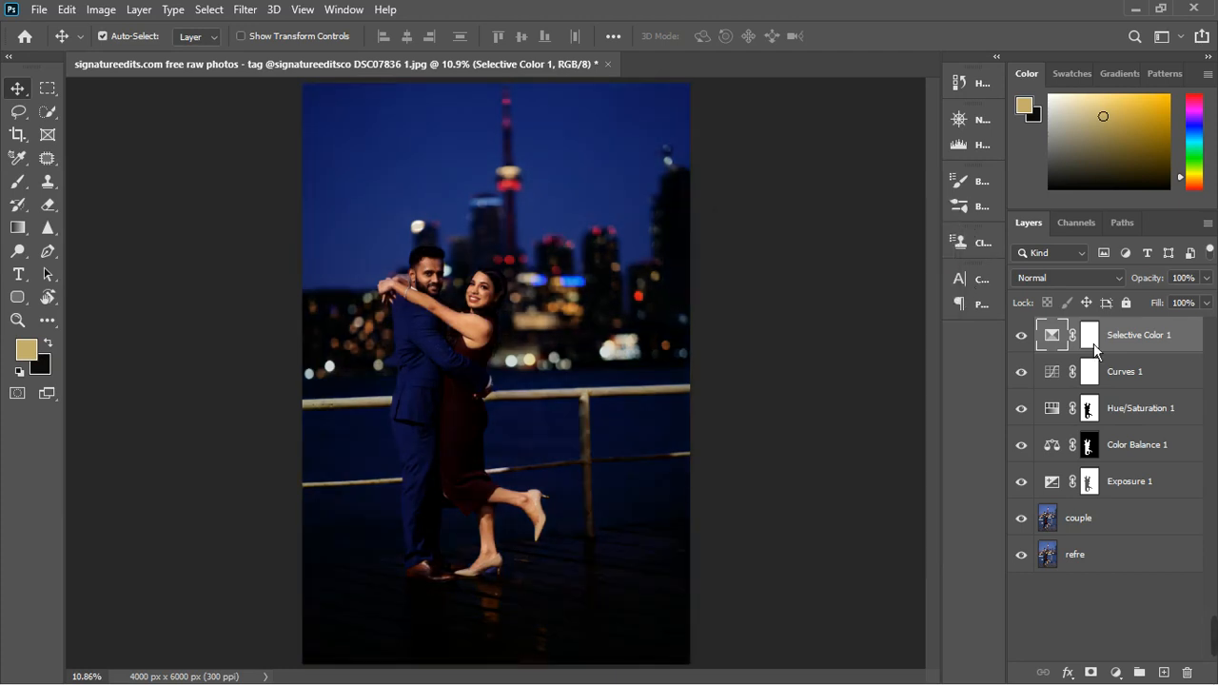
pyautogui.moveTo(1141, 347); pyautogui.dragTo(1187, 673)
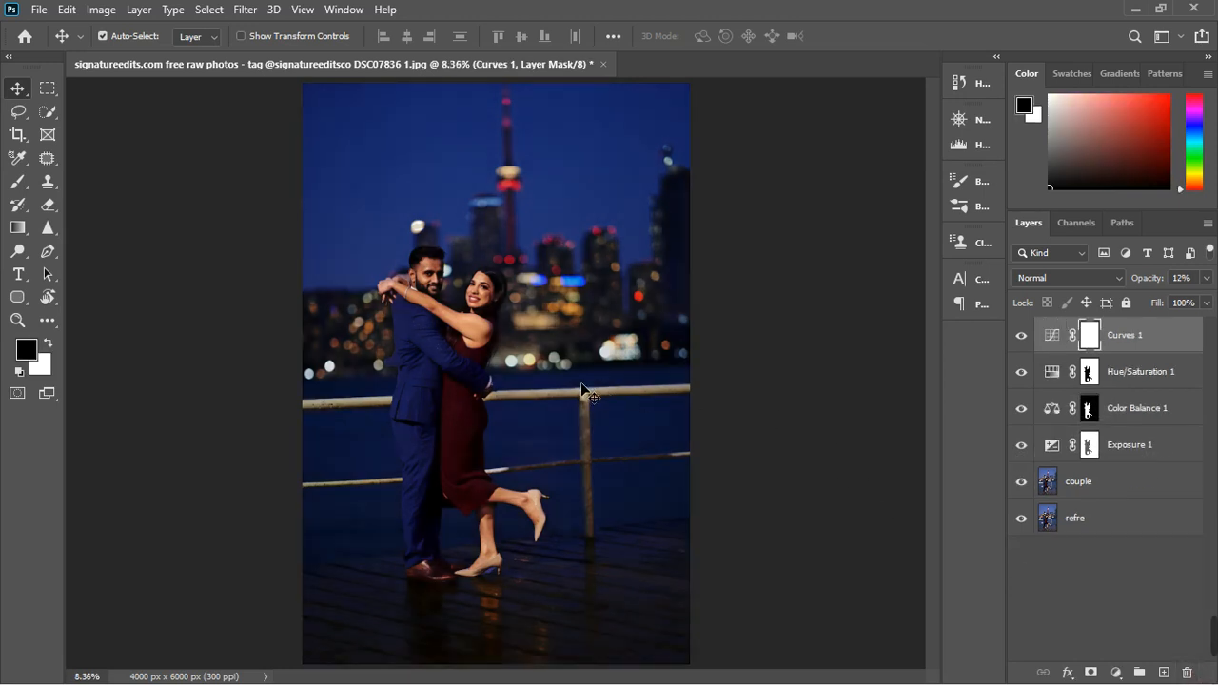
pyautogui.scroll(-2, 584, 390)
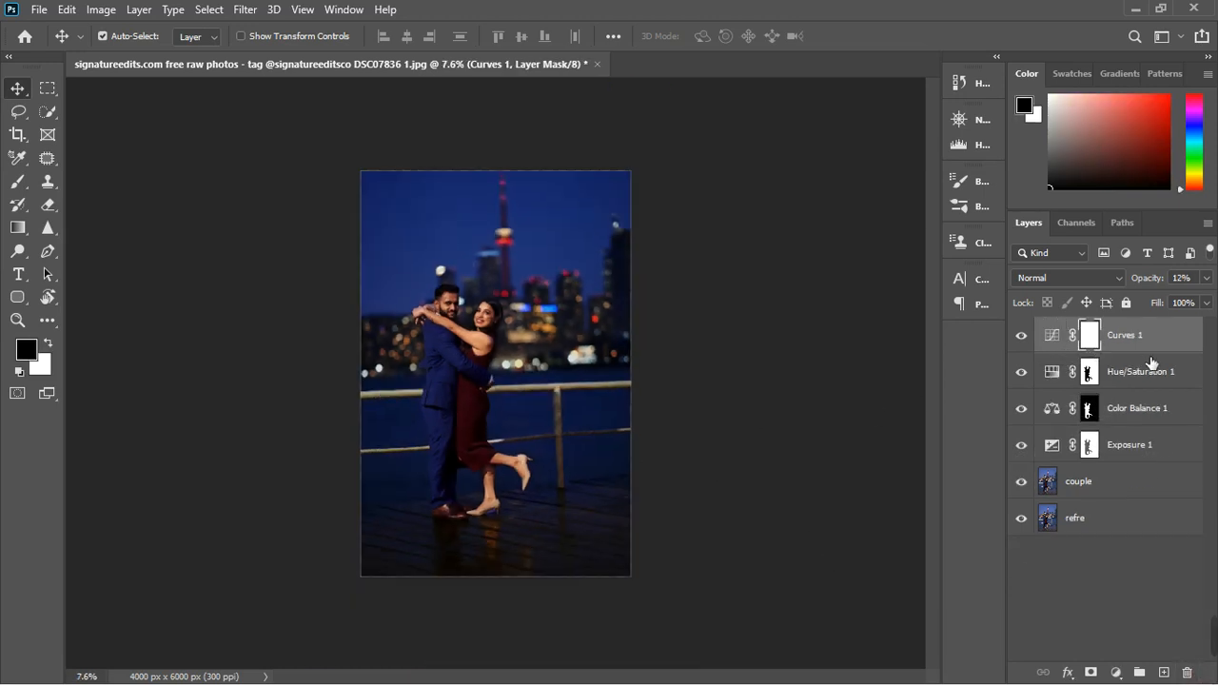
pyautogui.click(1153, 469)
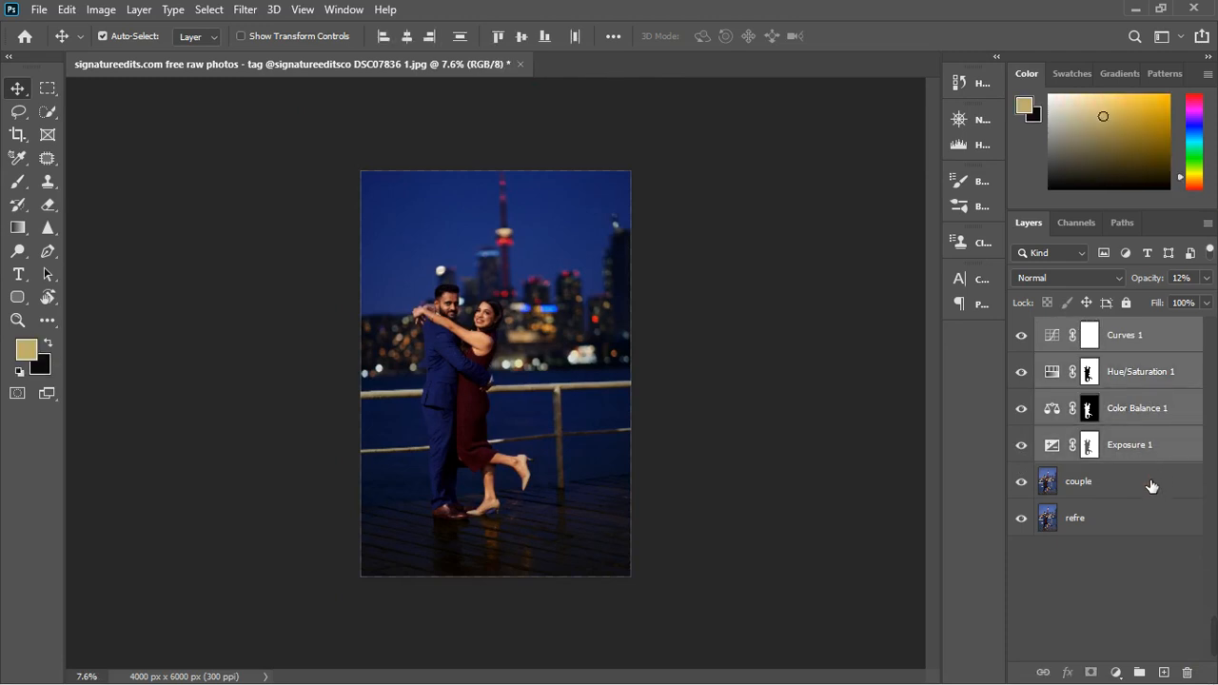
pyautogui.keyDown('shift'); pyautogui.click(1151, 487); pyautogui.keyUp('shift')
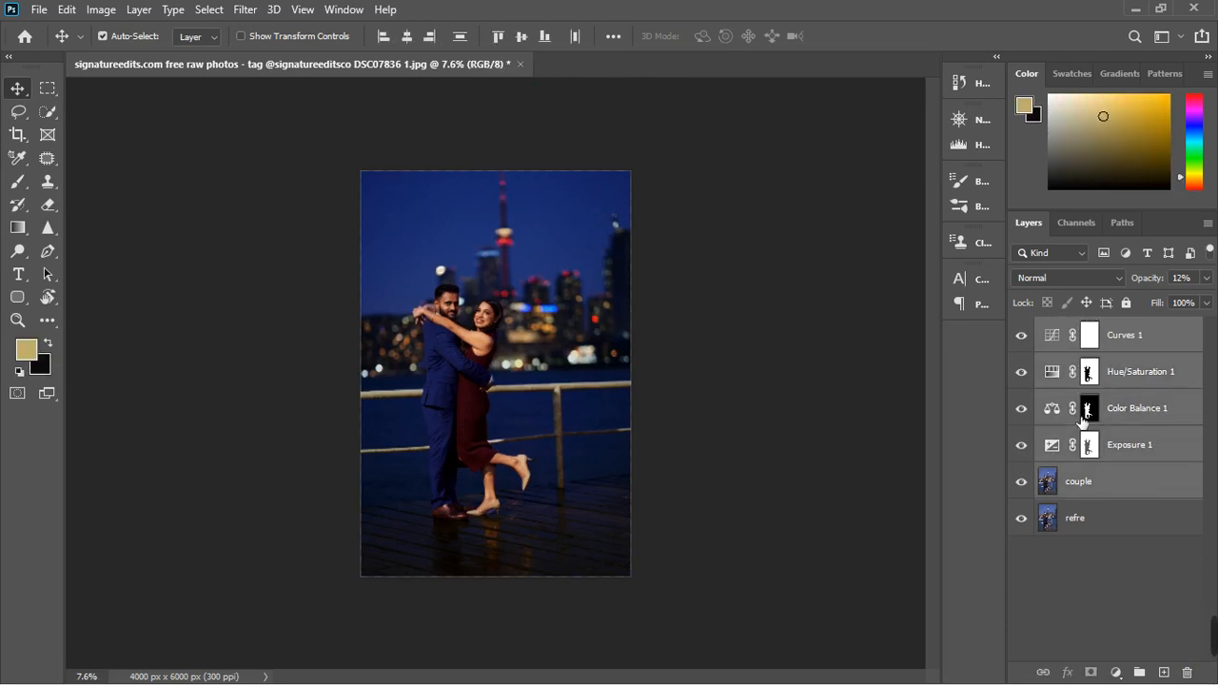
pyautogui.click(1140, 674)
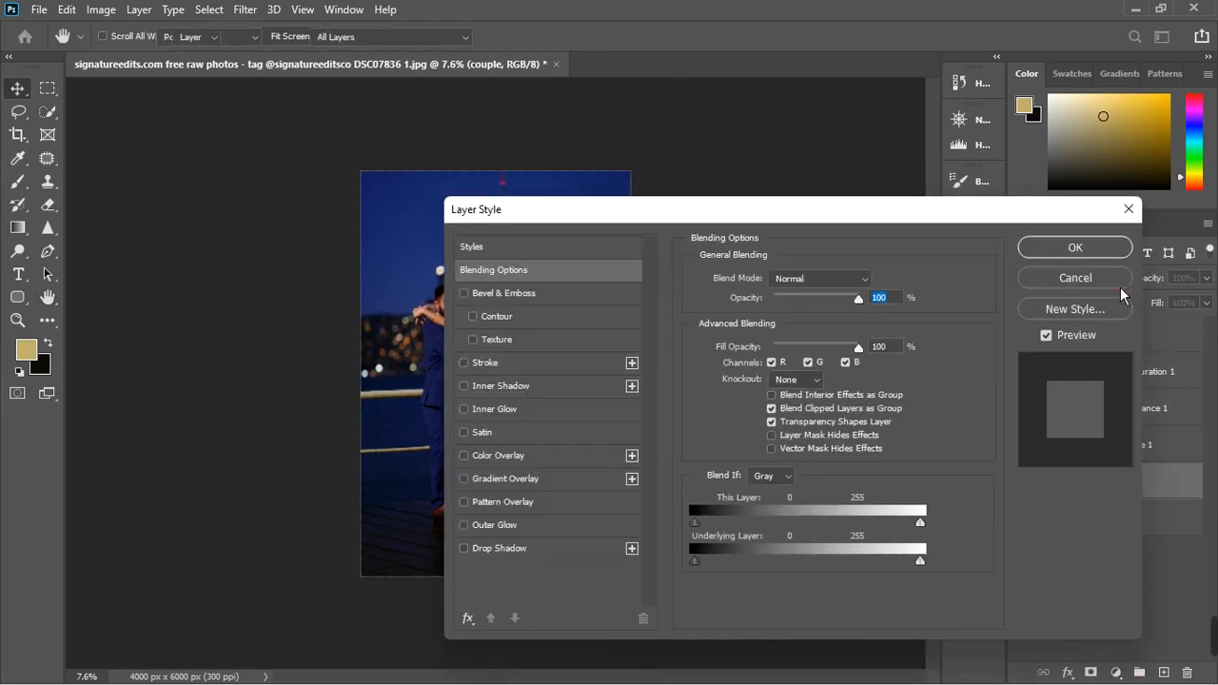
pyautogui.click(1120, 287)
pyautogui.click(1070, 278)
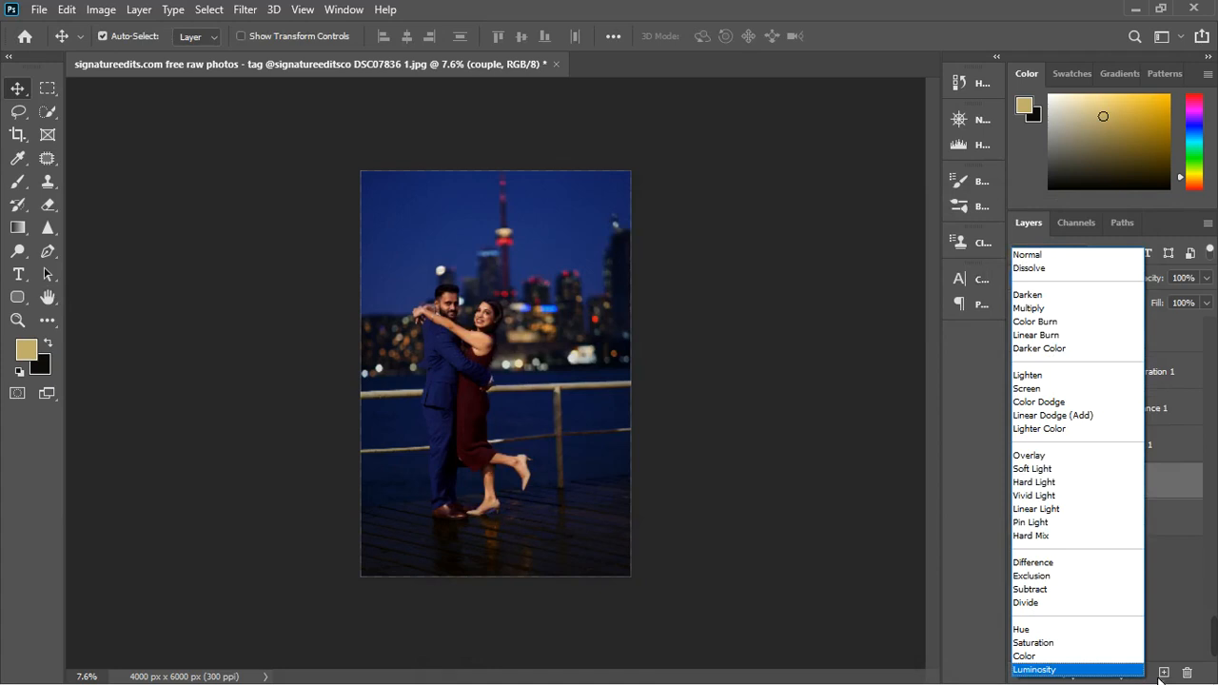
pyautogui.click(1171, 665)
pyautogui.click(1139, 674)
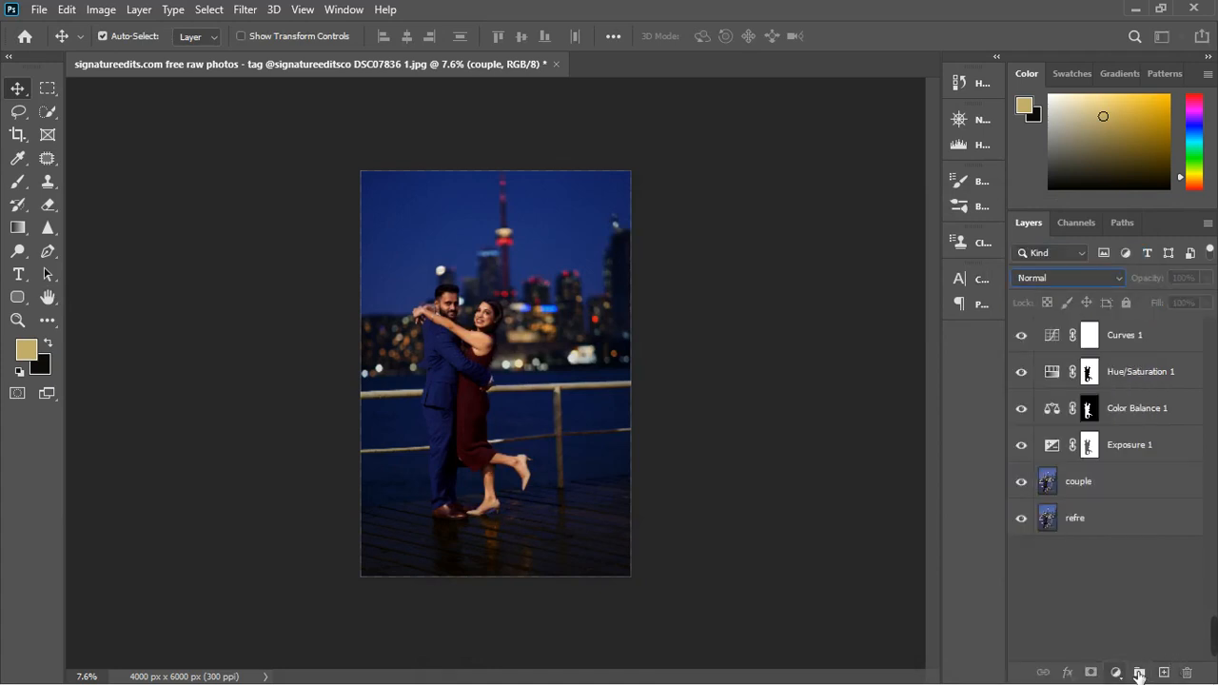
pyautogui.click(1130, 480)
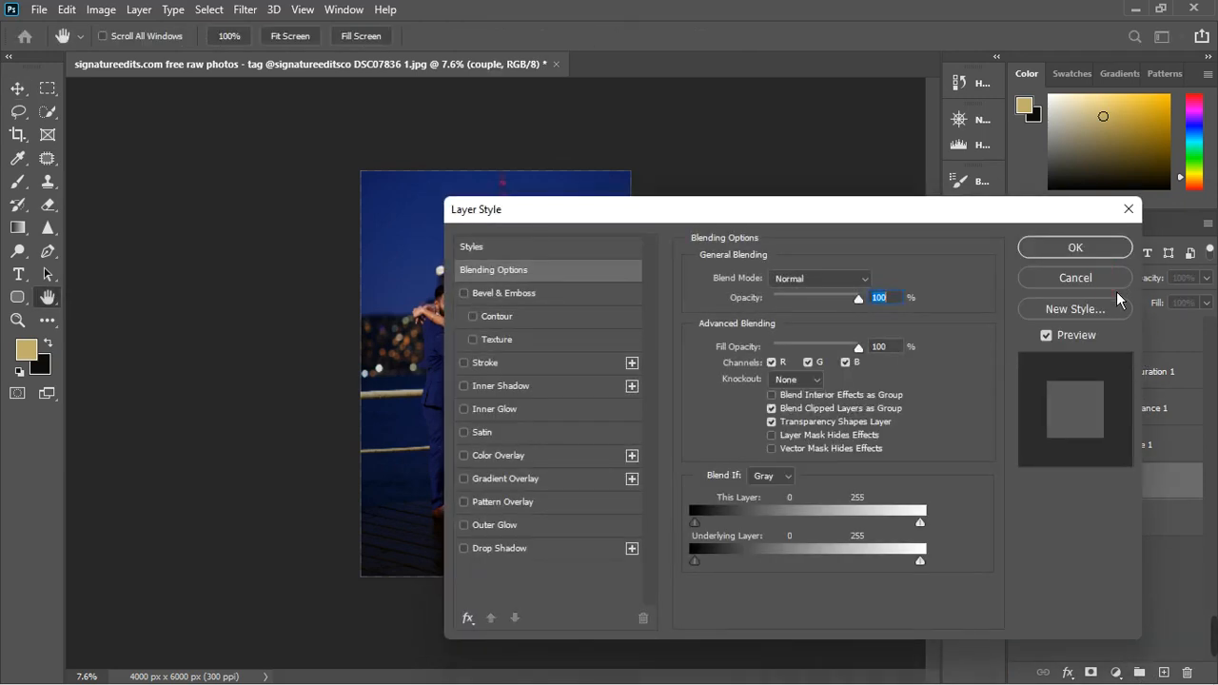
pyautogui.click(1076, 278)
pyautogui.click(1109, 278)
pyautogui.click(1176, 345)
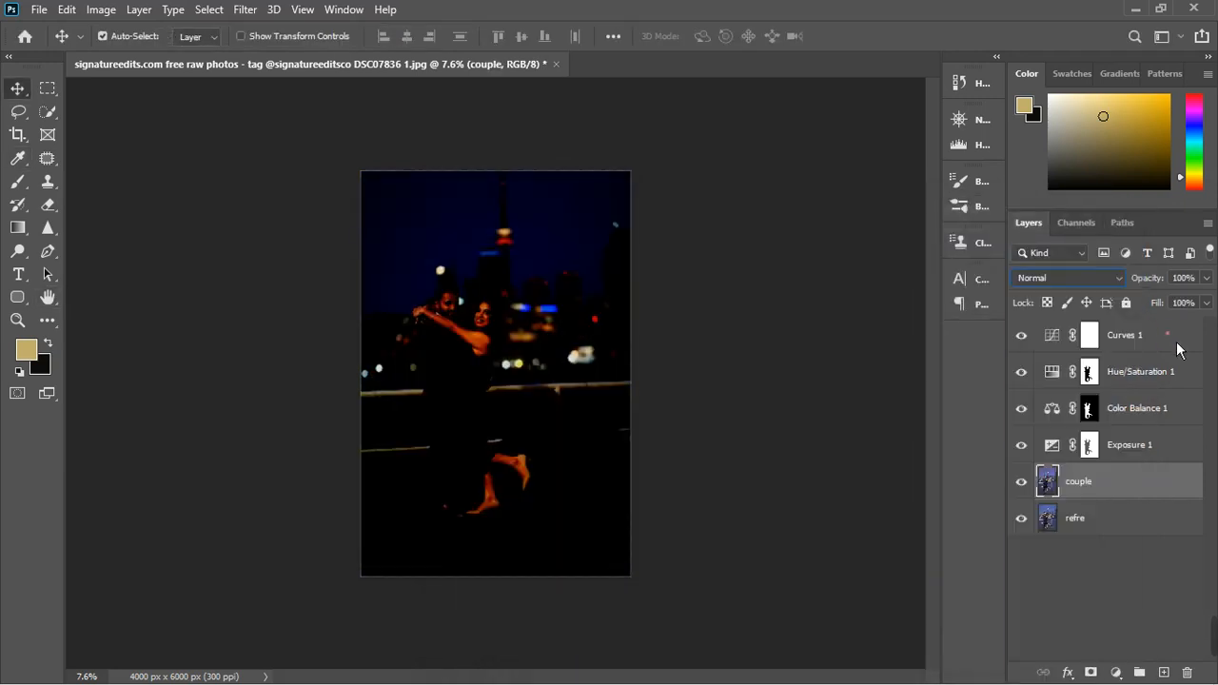
pyautogui.keyDown('shift'); pyautogui.click(1176, 345); pyautogui.keyUp('shift')
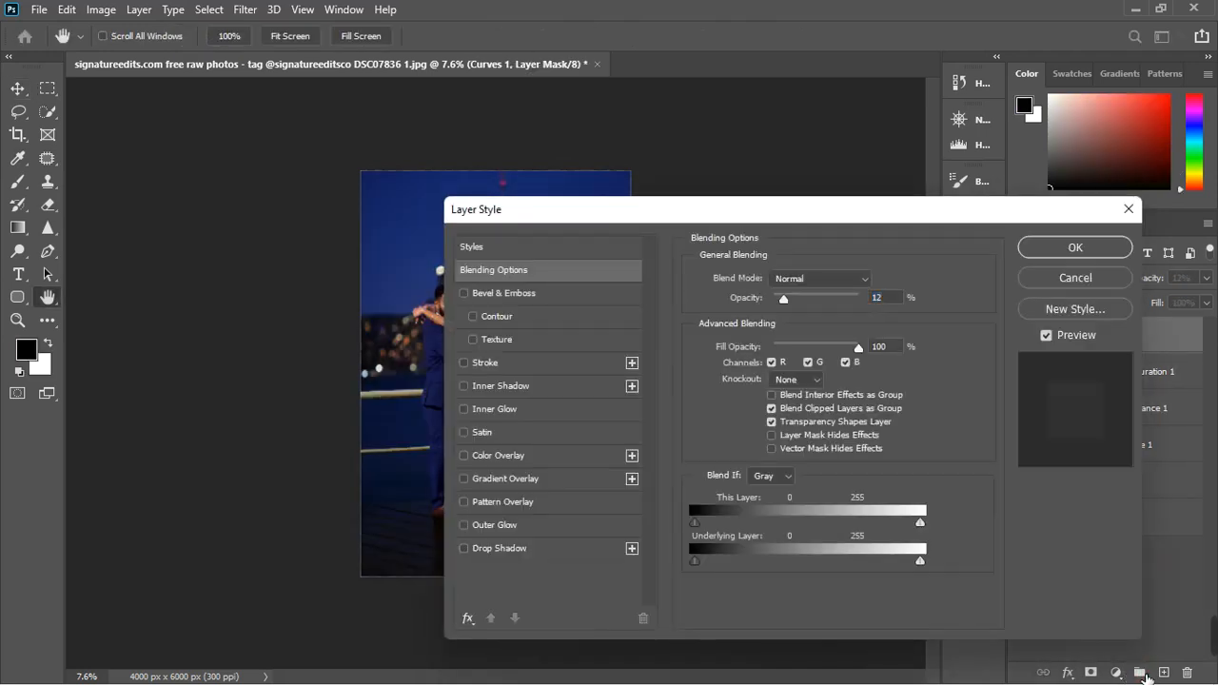
pyautogui.click(1077, 279)
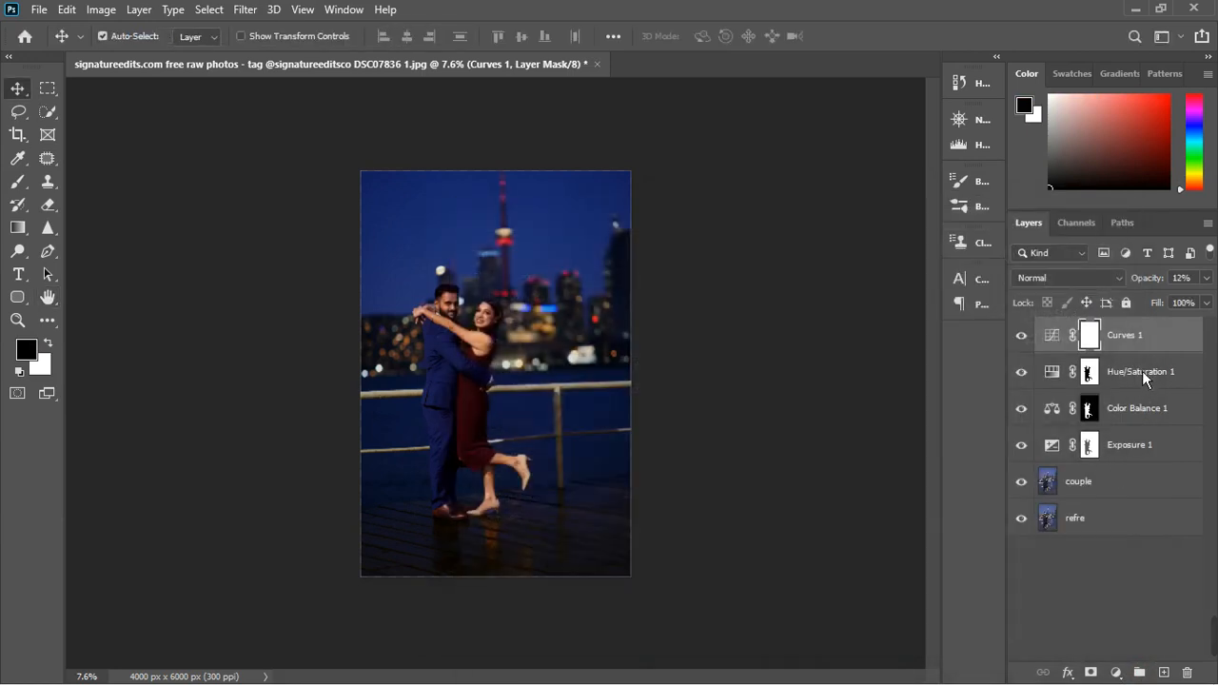
# - Group the Curves 1, Hue/Saturation 1, Color Balance 1, Exposure 1 and couple layers together
pyautogui.keyDown('shift'); pyautogui.click(1142, 372); pyautogui.keyUp('shift')
pyautogui.keyDown('shift'); pyautogui.click(1149, 410); pyautogui.keyUp('shift')
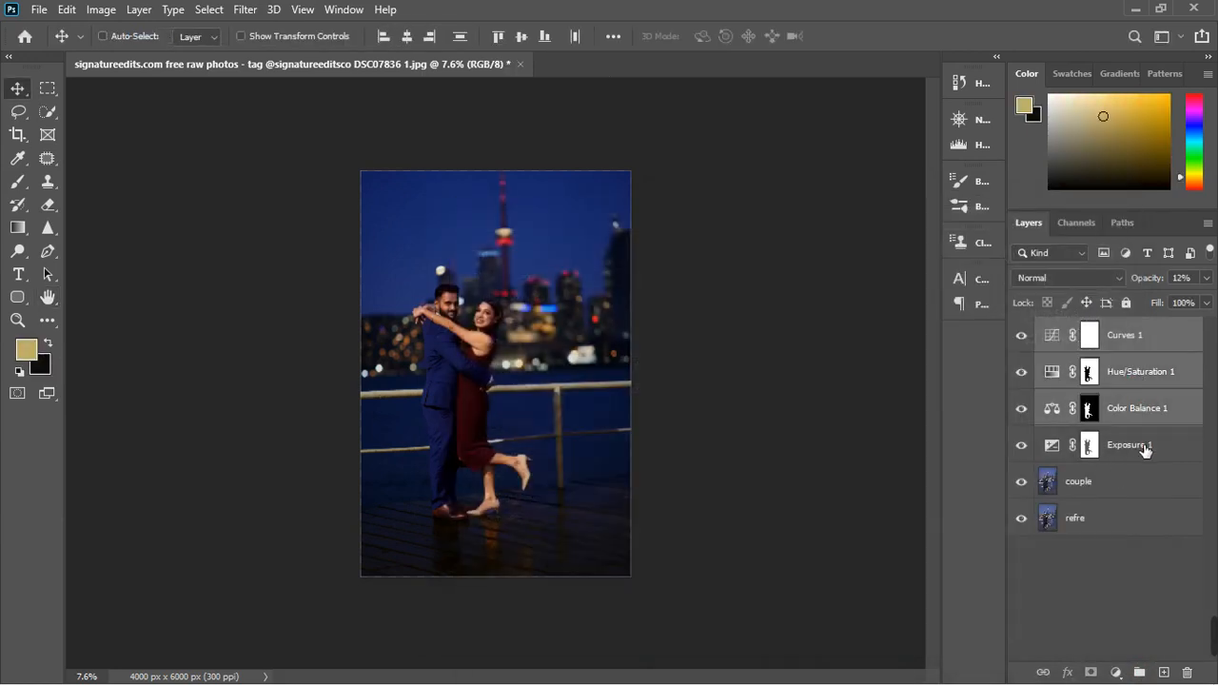
pyautogui.keyDown('shift'); pyautogui.click(1147, 447); pyautogui.keyUp('shift')
pyautogui.keyDown('shift'); pyautogui.click(1143, 482); pyautogui.keyUp('shift')
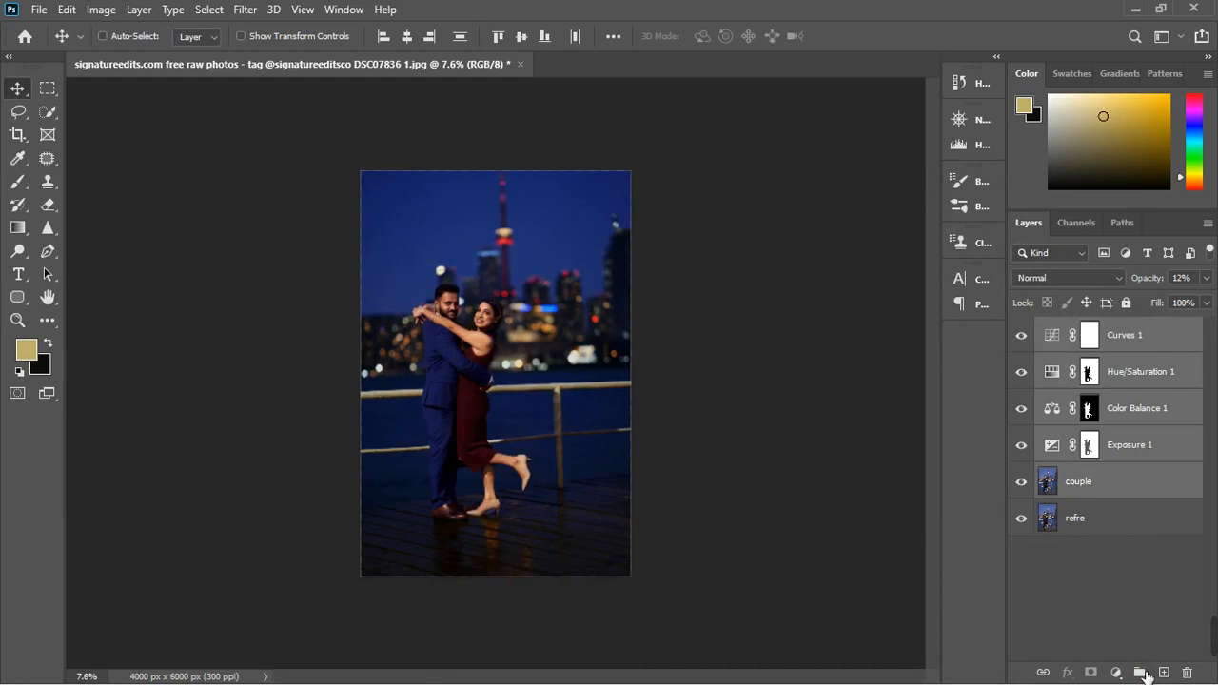
pyautogui.click(1141, 673)
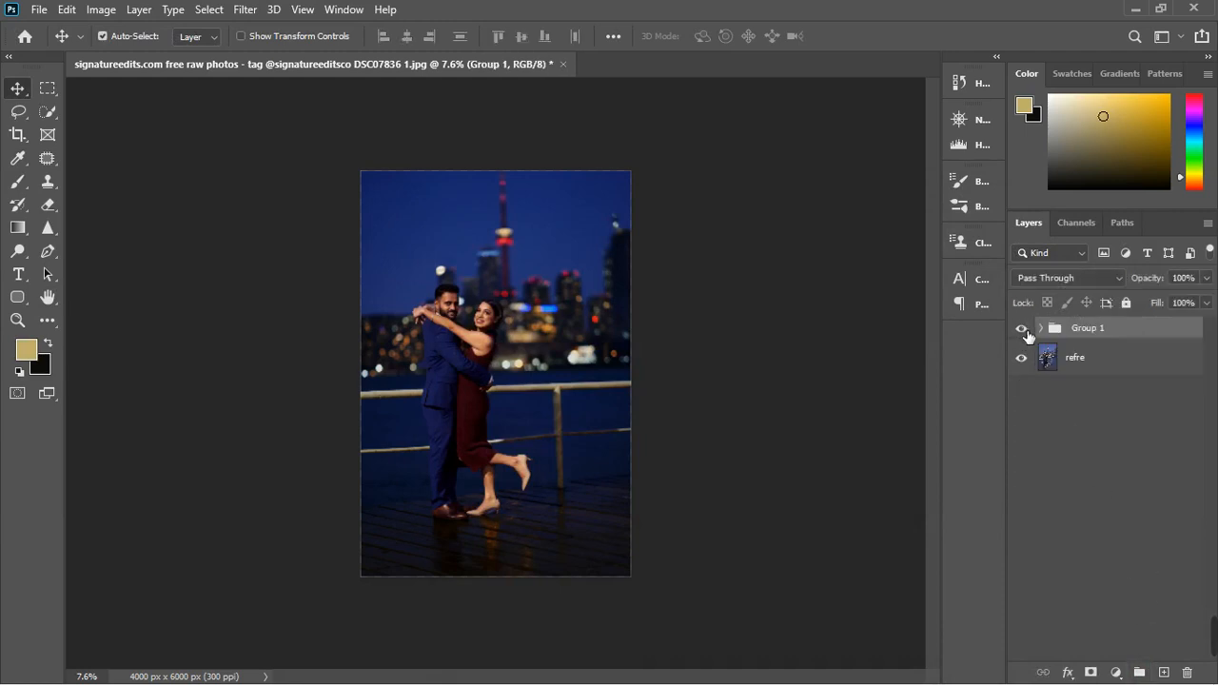
# - Compare the photo with Group 1 hidden and shown, and examine the couple at a larger view
pyautogui.click(1023, 330)
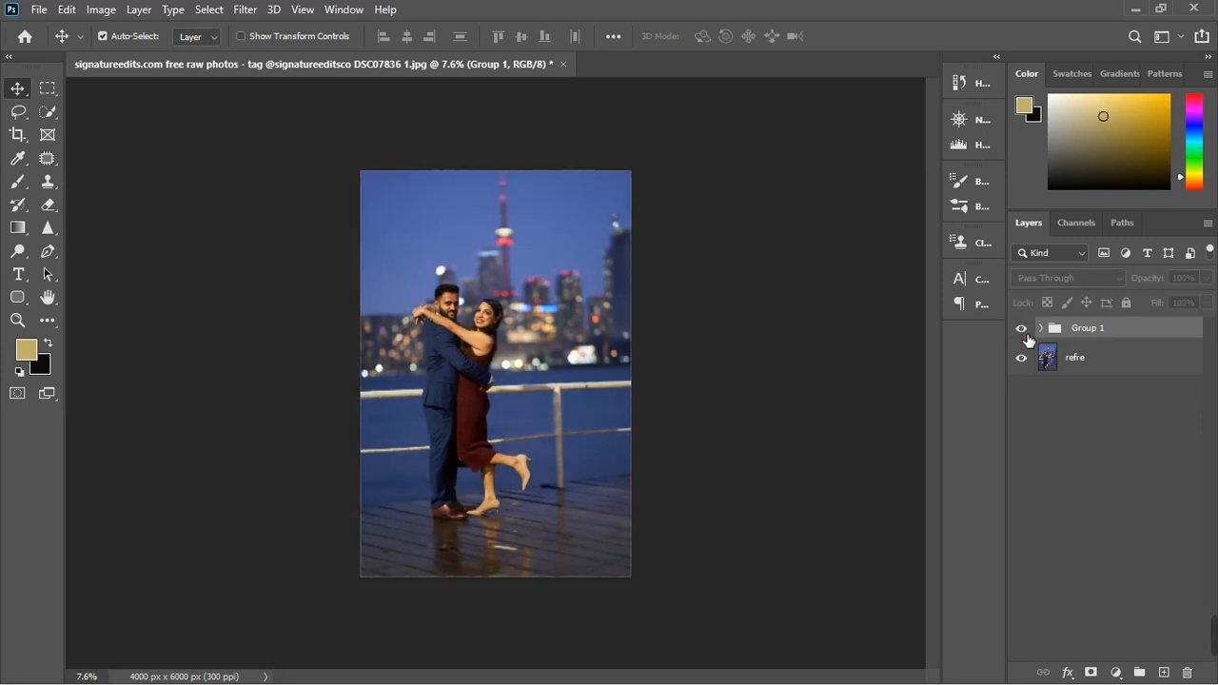
pyautogui.click(1025, 333)
pyautogui.click(1025, 333)
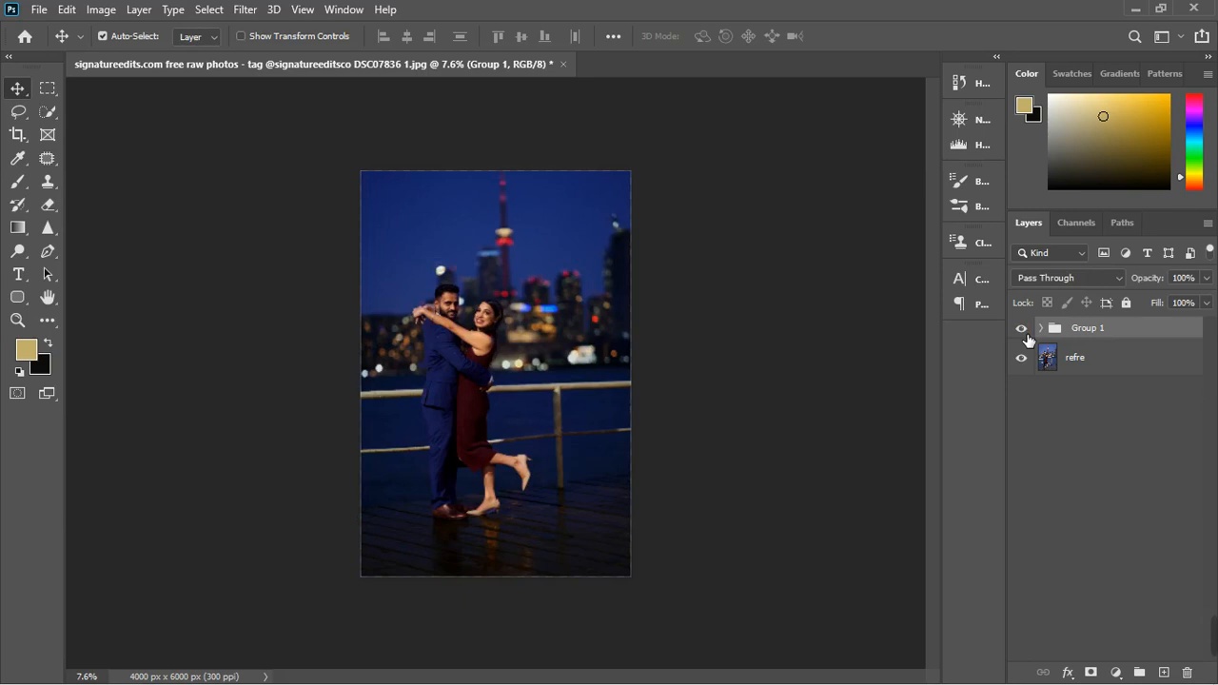
pyautogui.scroll(3, 453, 347)
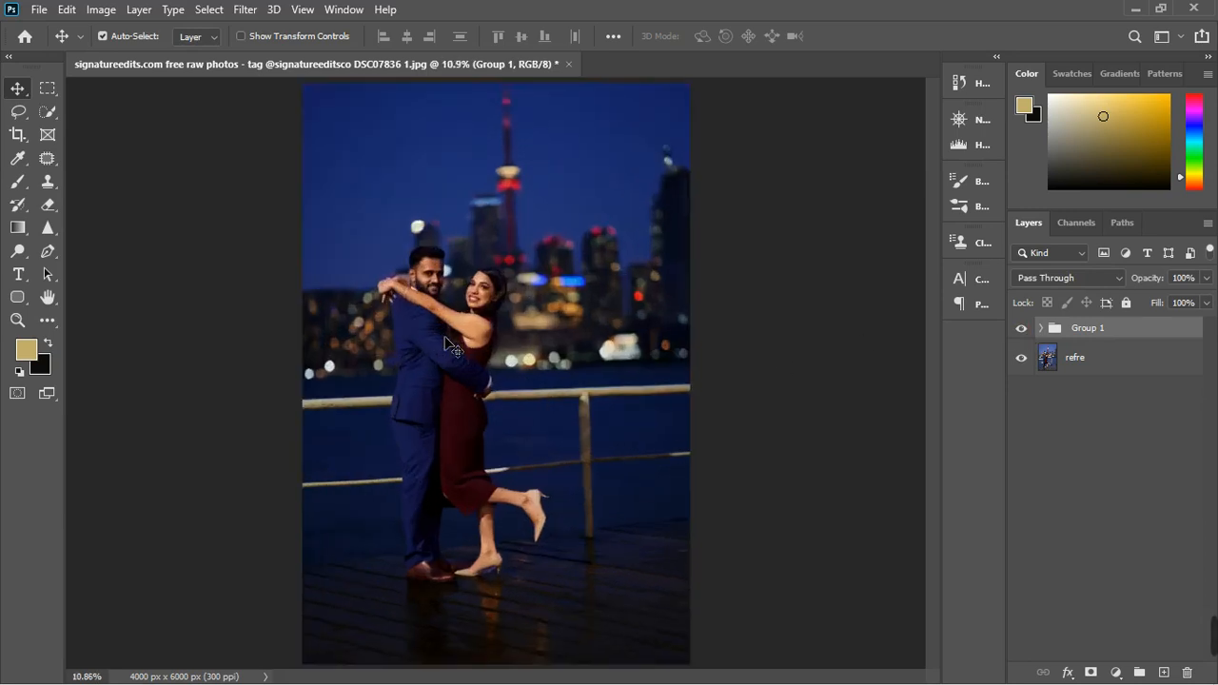
pyautogui.scroll(-1, 455, 348)
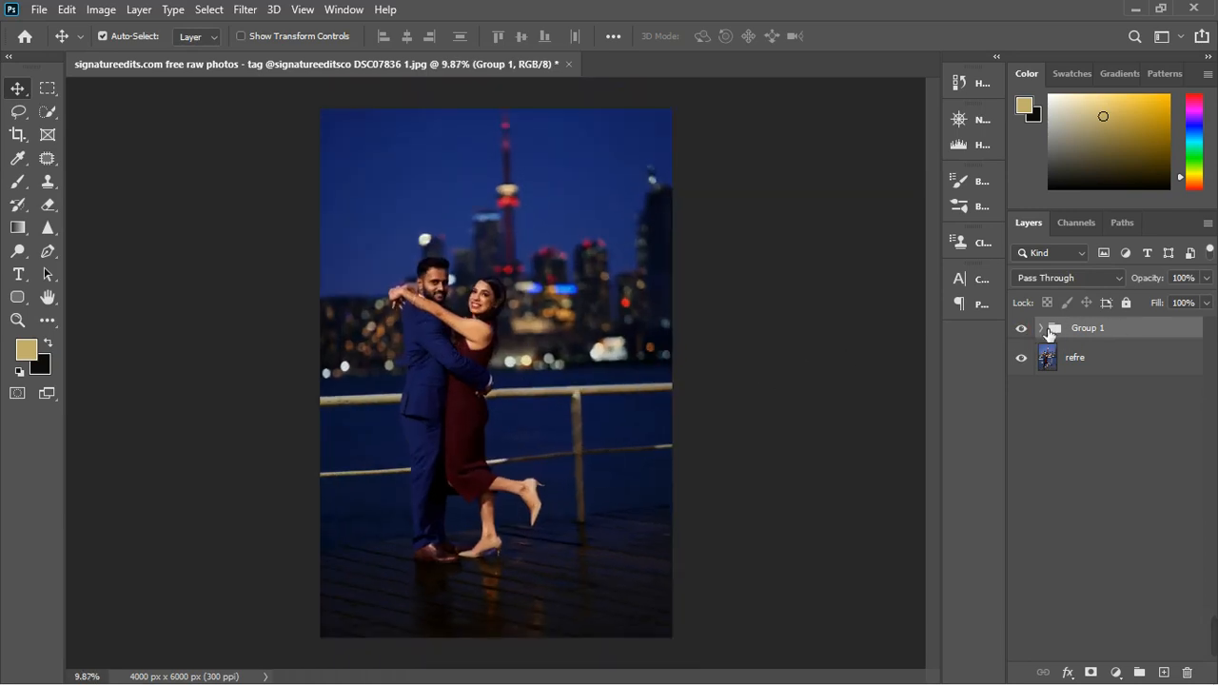
# - Expand Group 1, check the Exposure 1 effect and set its Gamma Correction to 0.74
pyautogui.click(1042, 329)
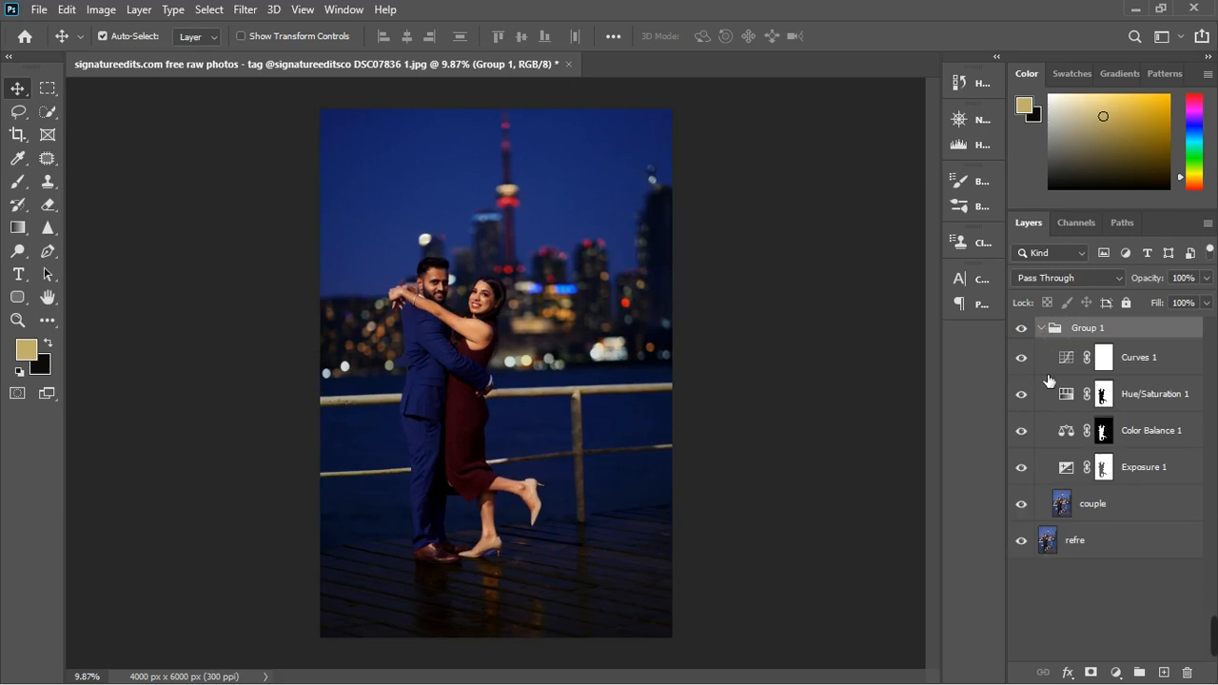
pyautogui.click(1021, 467)
pyautogui.click(1021, 467)
pyautogui.click(1021, 468)
pyautogui.doubleClick(1069, 469)
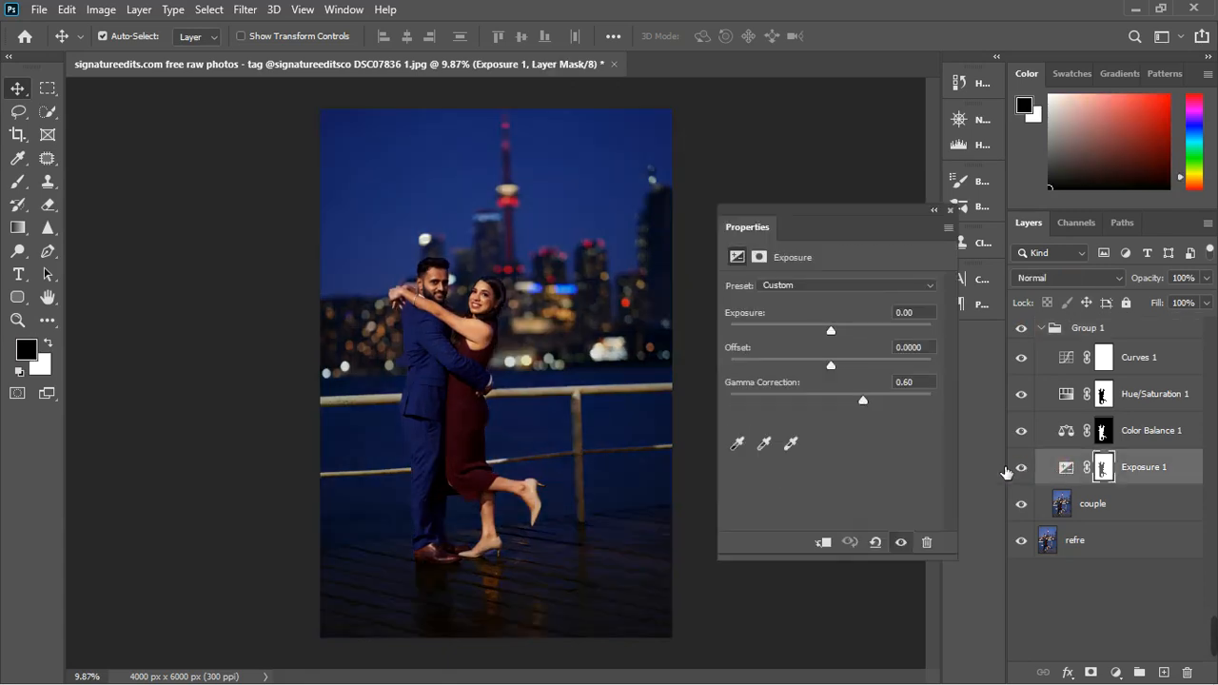
pyautogui.moveTo(869, 411); pyautogui.dragTo(856, 411)
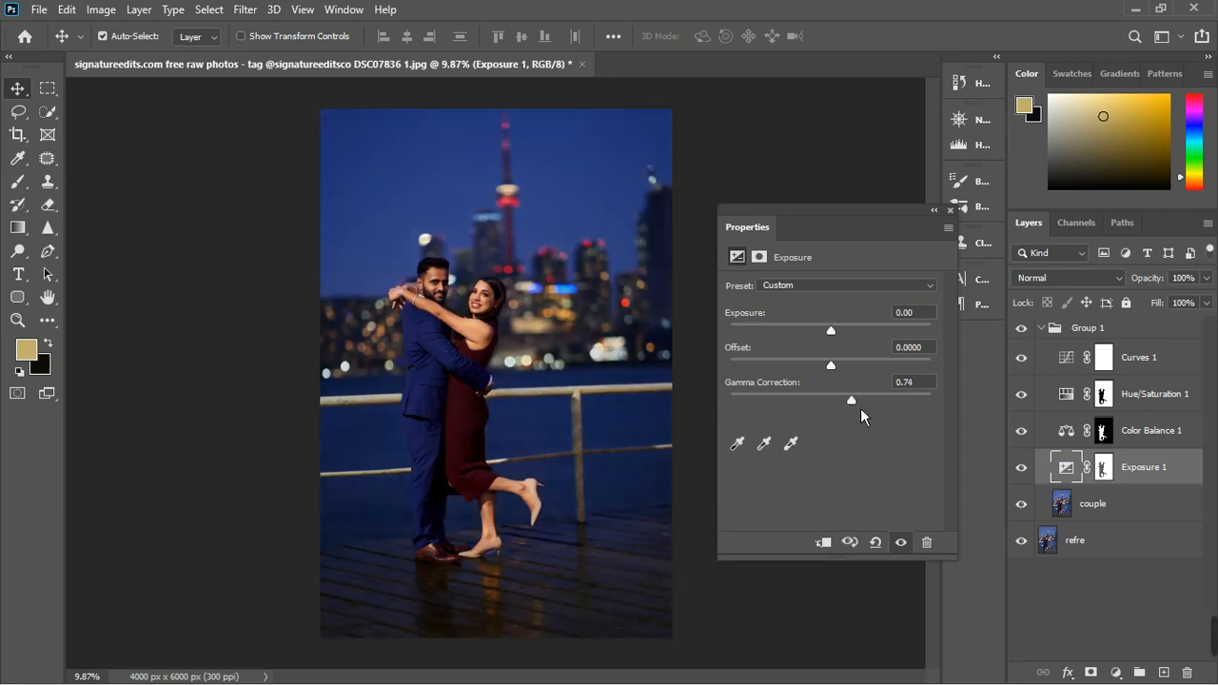
pyautogui.click(950, 210)
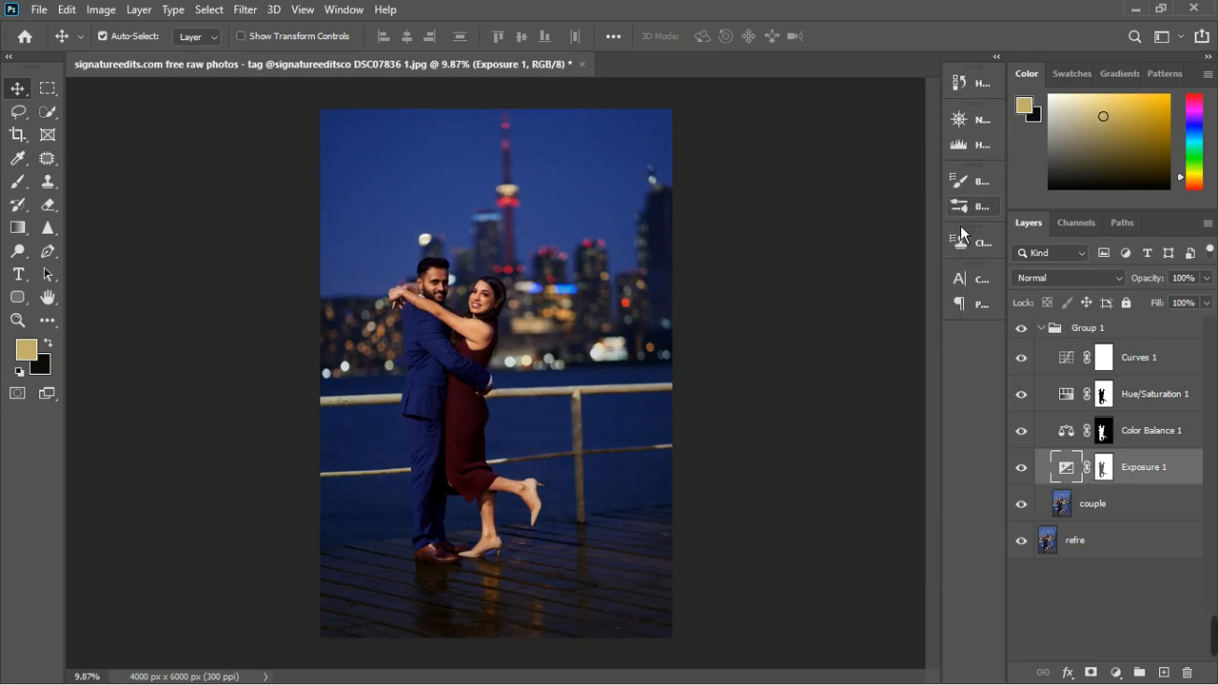
# - Compare the photo with the Color Balance 1 and Hue/Saturation 1 layers hidden and shown
pyautogui.click(1022, 432)
pyautogui.click(1022, 432)
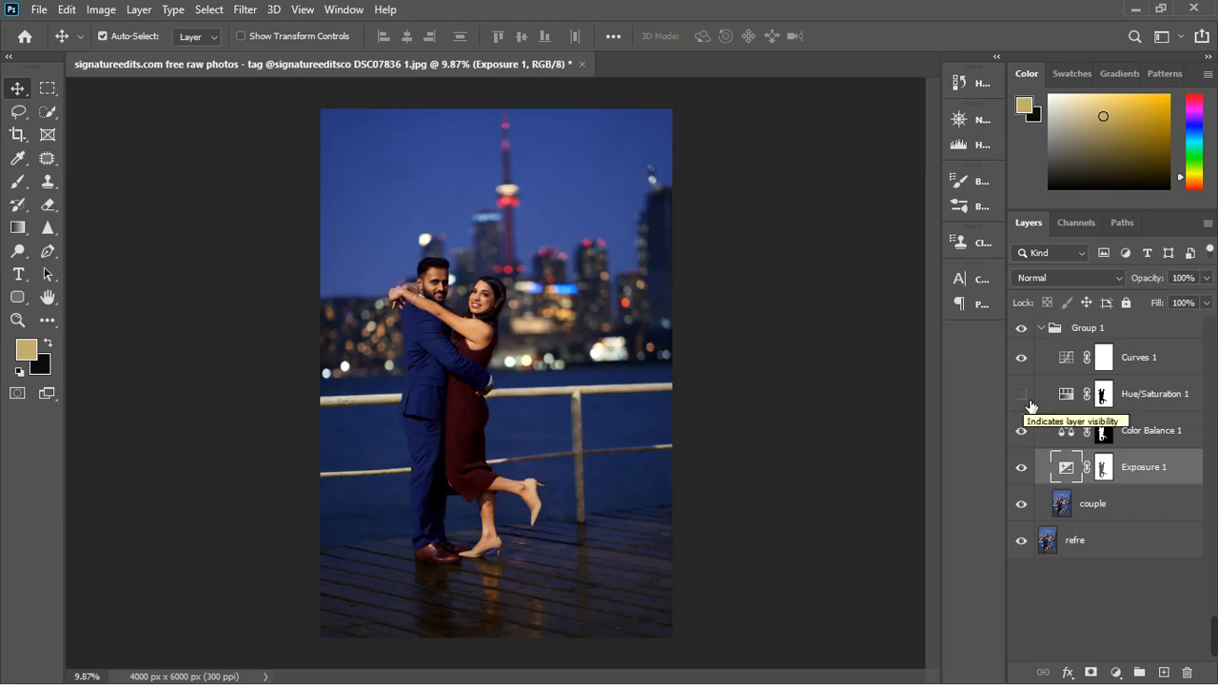
pyautogui.click(1028, 402)
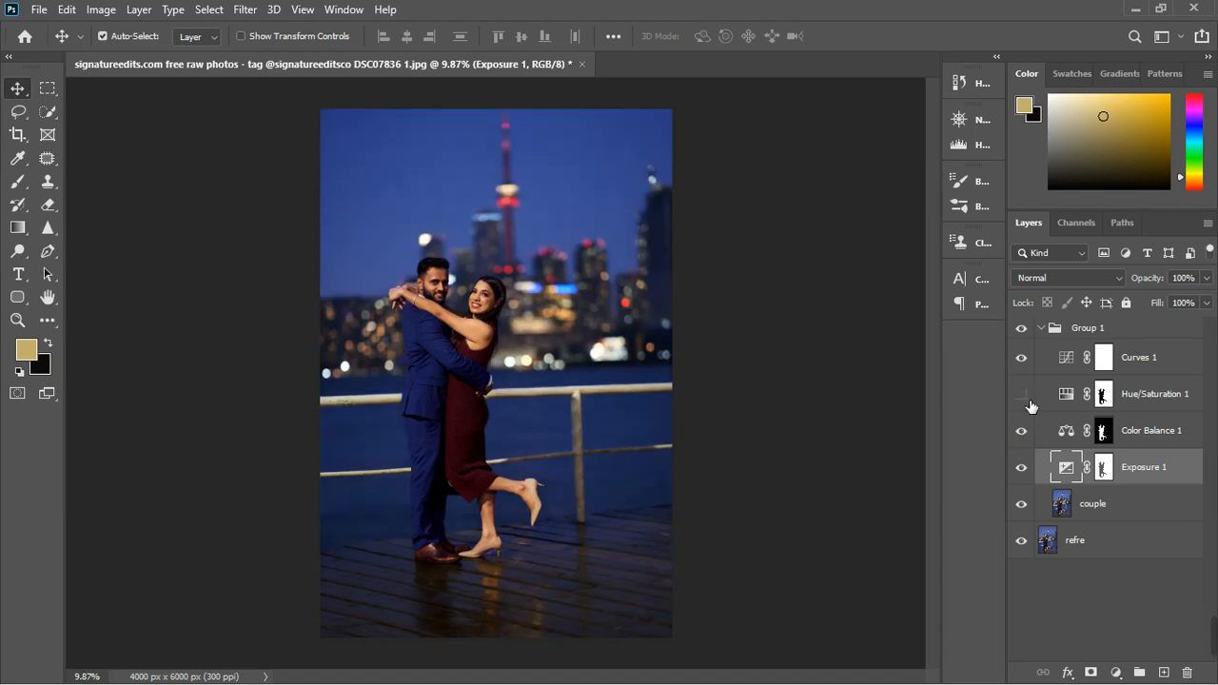
pyautogui.click(1028, 403)
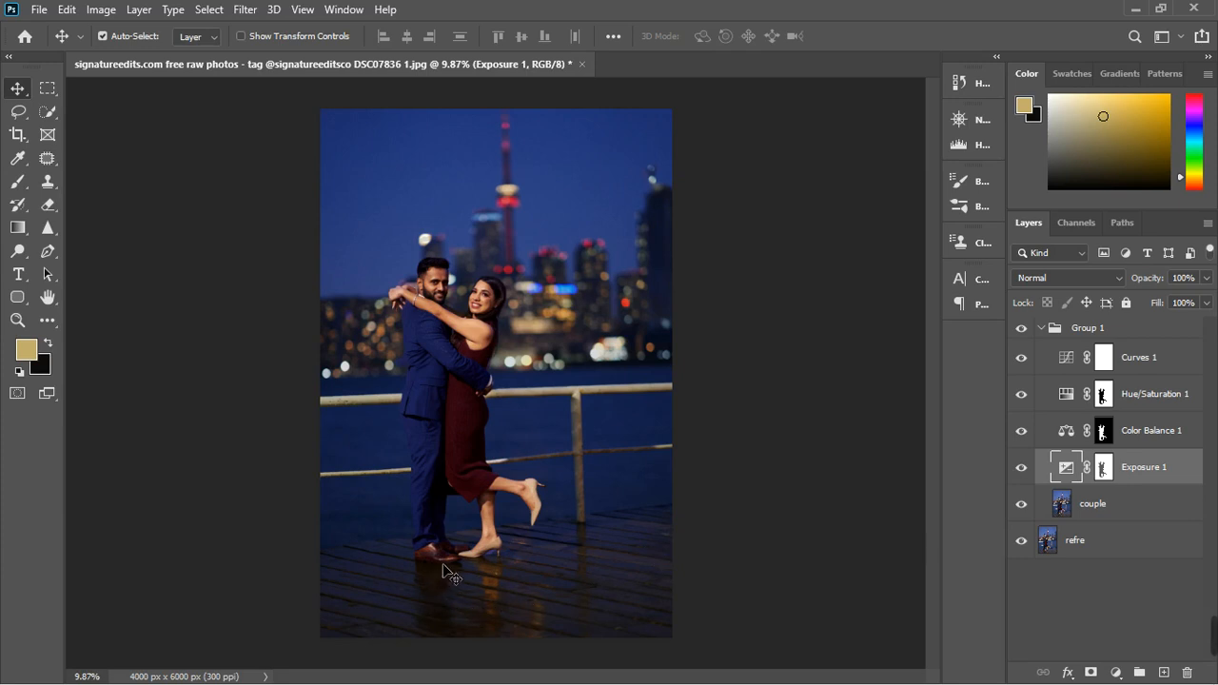
pyautogui.click(1026, 433)
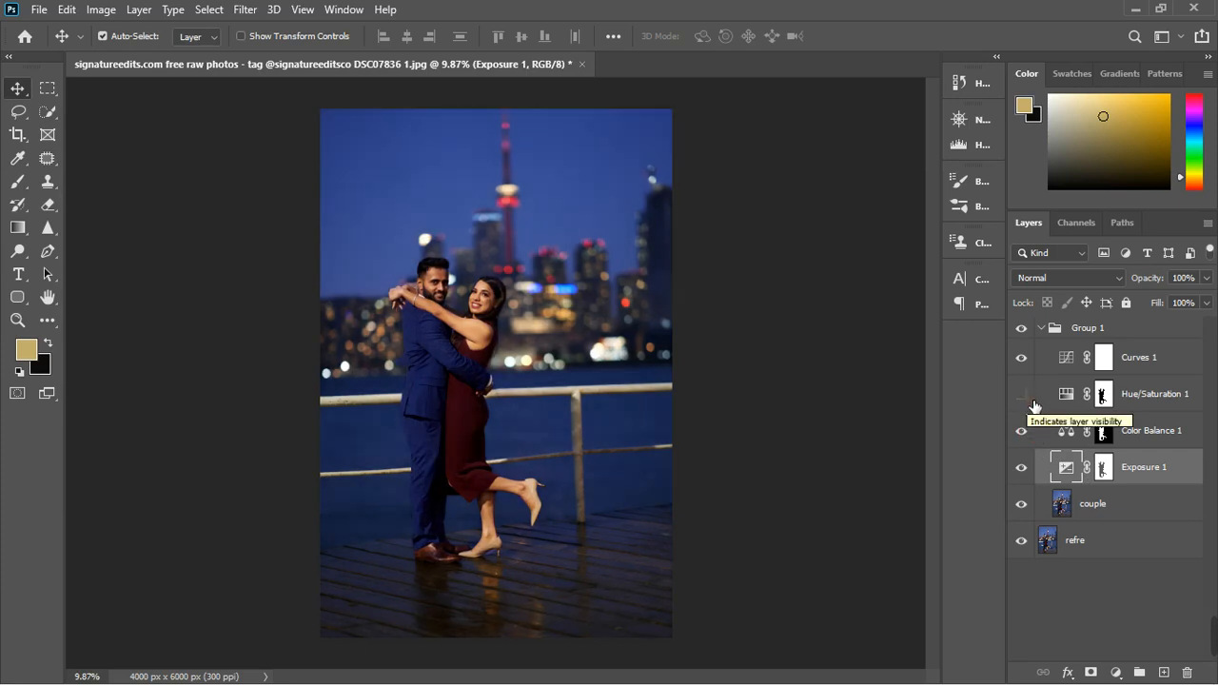
pyautogui.click(1033, 402)
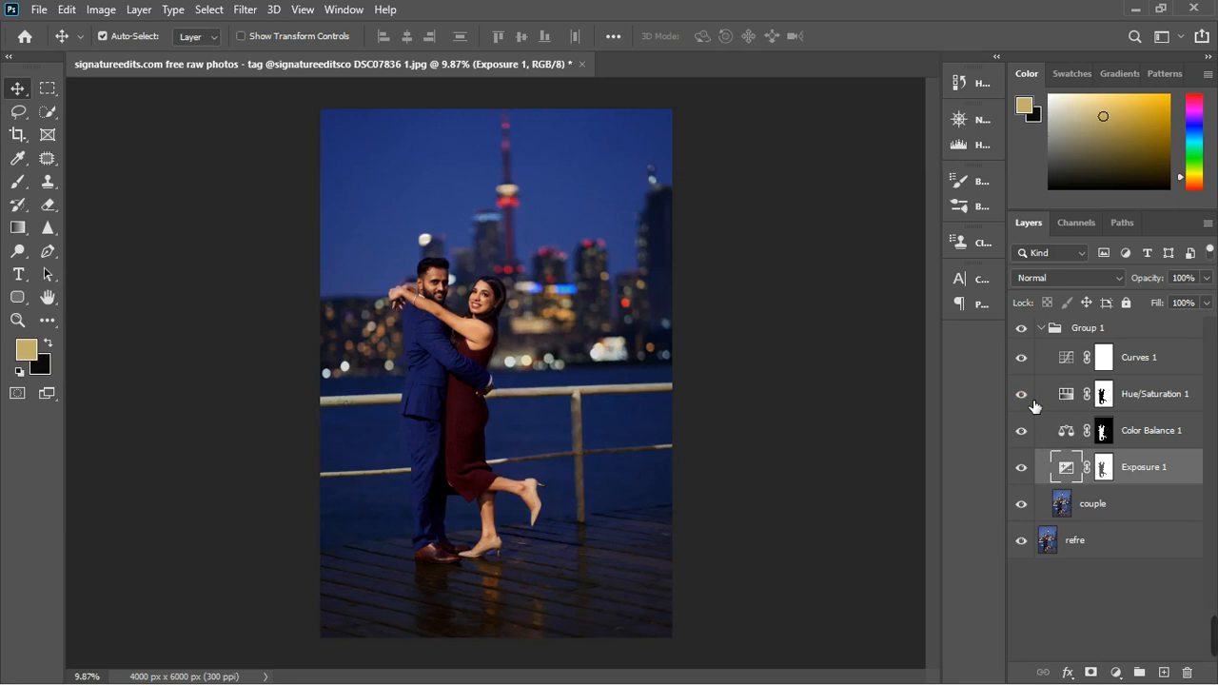
# - Try painting black over the deck on the Hue/Saturation 1 mask with a 1000 px brush at 100% flow, and undo the stroke
pyautogui.click(1102, 396)
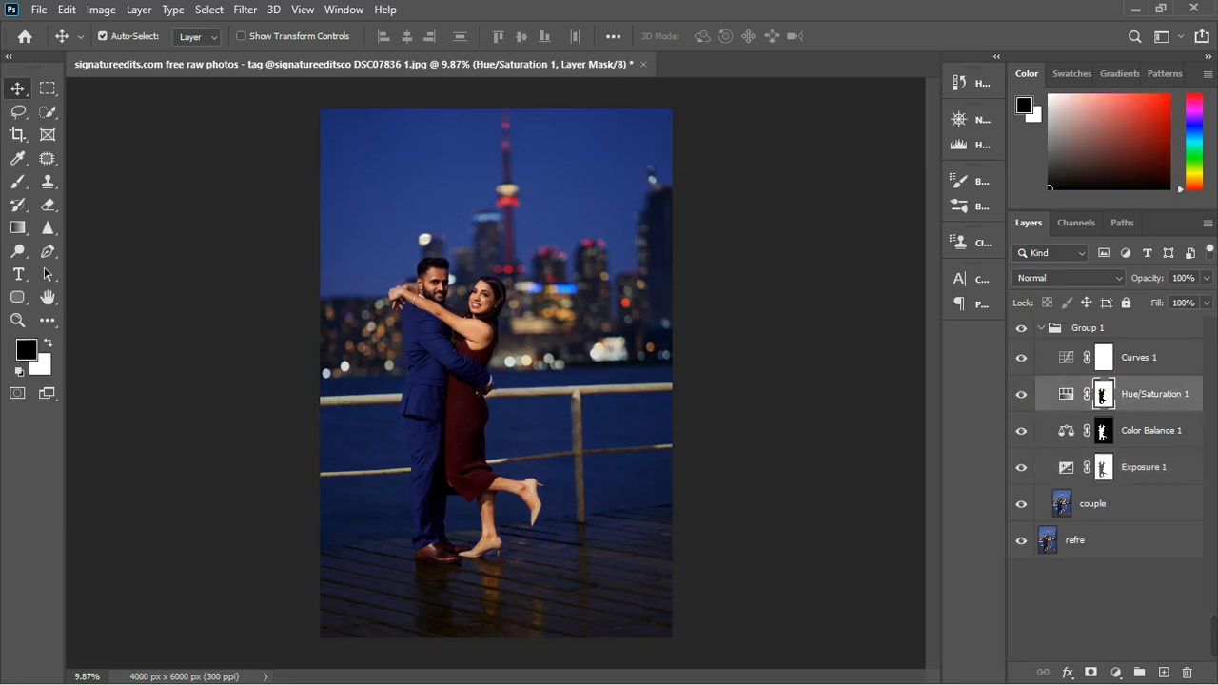
pyautogui.click(17, 181)
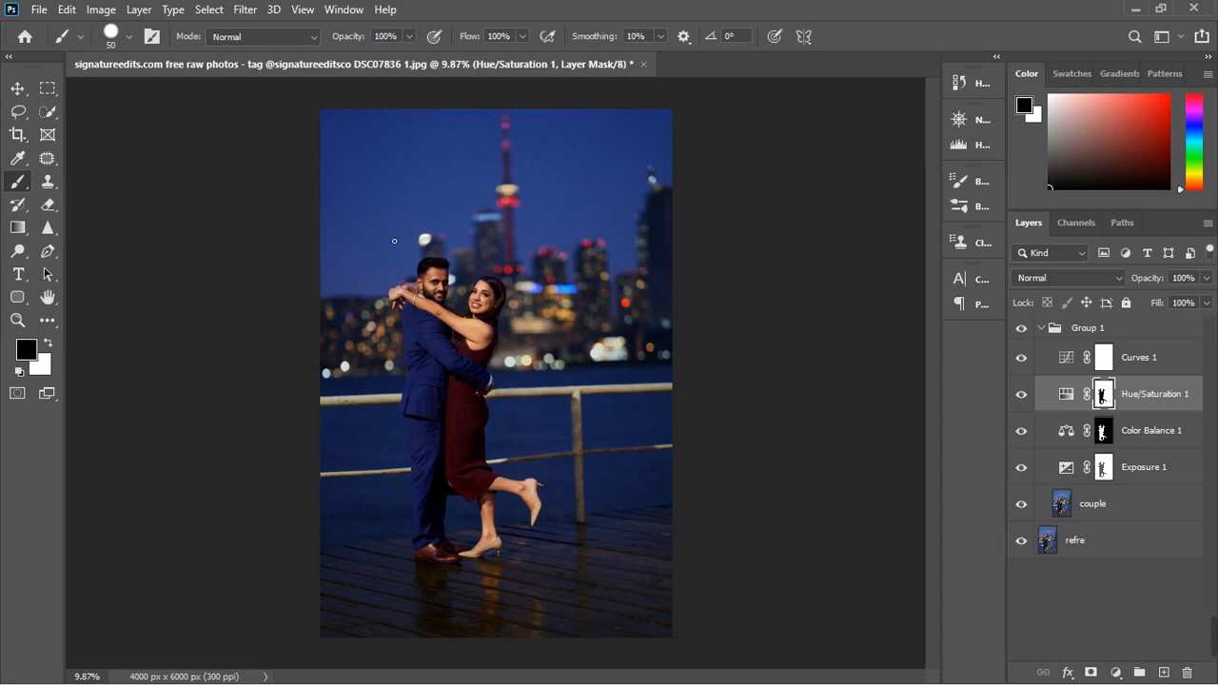
pyautogui.press(']')
pyautogui.press(']')
pyautogui.press(']')
pyautogui.press(']')
pyautogui.press(']')
pyautogui.press(']')
pyautogui.press(']')
pyautogui.press(']')
pyautogui.press(']')
pyautogui.press(']')
pyautogui.press(']')
pyautogui.press(']')
pyautogui.press(']')
pyautogui.press(']')
pyautogui.press(']')
pyautogui.press(']')
pyautogui.press(']')
pyautogui.press('[')
pyautogui.press('[')
pyautogui.press('[')
pyautogui.moveTo(535, 618)
pyautogui.mouseDown()
pyautogui.moveTo(481, 619)
pyautogui.moveTo(544, 613)
pyautogui.moveTo(576, 631)
pyautogui.moveTo(463, 623)
pyautogui.moveTo(414, 640)
pyautogui.moveTo(536, 638)
pyautogui.moveTo(703, 605)
pyautogui.moveTo(600, 606)
pyautogui.moveTo(403, 646)
pyautogui.moveTo(536, 658)
pyautogui.moveTo(702, 615)
pyautogui.moveTo(557, 618)
pyautogui.moveTo(711, 580)
pyautogui.moveTo(368, 630)
pyautogui.moveTo(457, 661)
pyautogui.moveTo(560, 585)
pyautogui.moveTo(600, 600)
pyautogui.mouseUp()
pyautogui.scroll(-2, 687, 603)
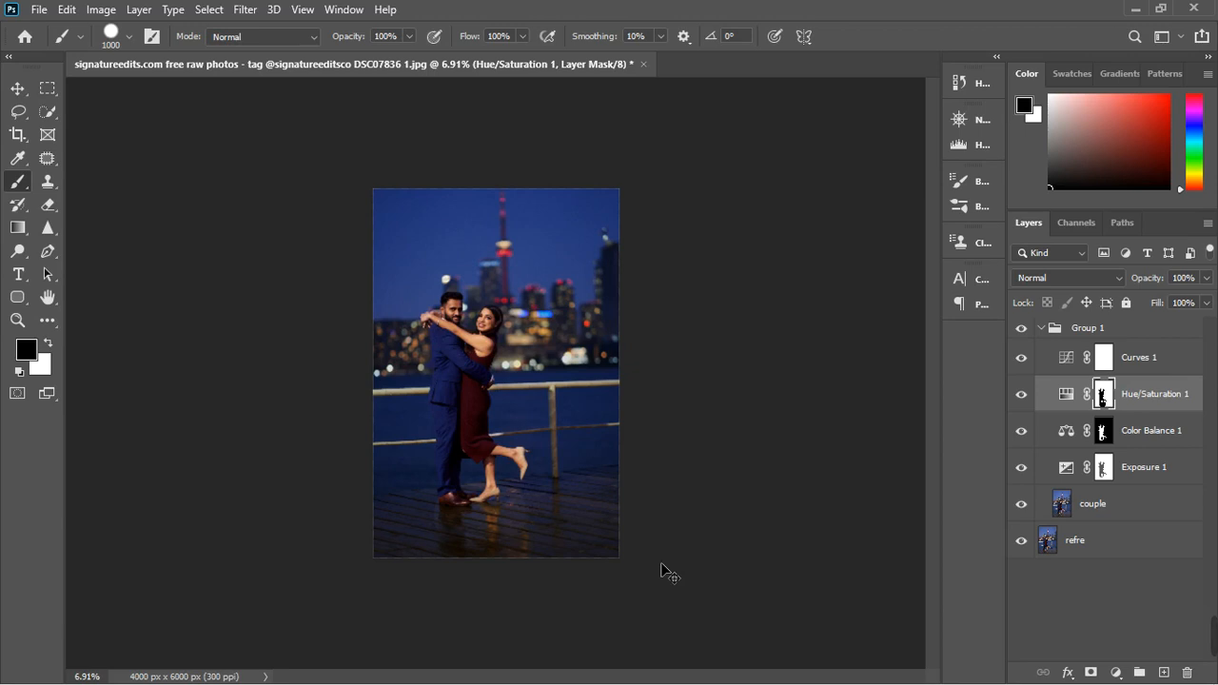
pyautogui.press('z')
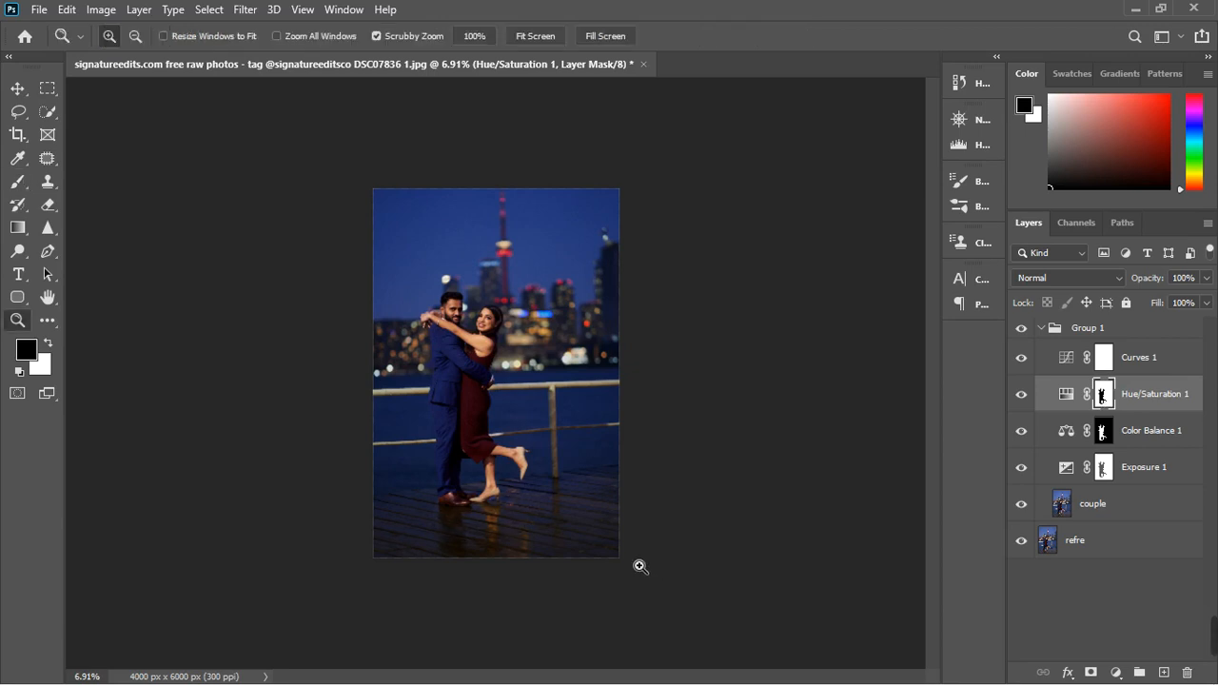
# - Paint black over the wooden deck on the Hue/Saturation 1 mask with a 250 px brush at 13% flow
pyautogui.click(22, 187)
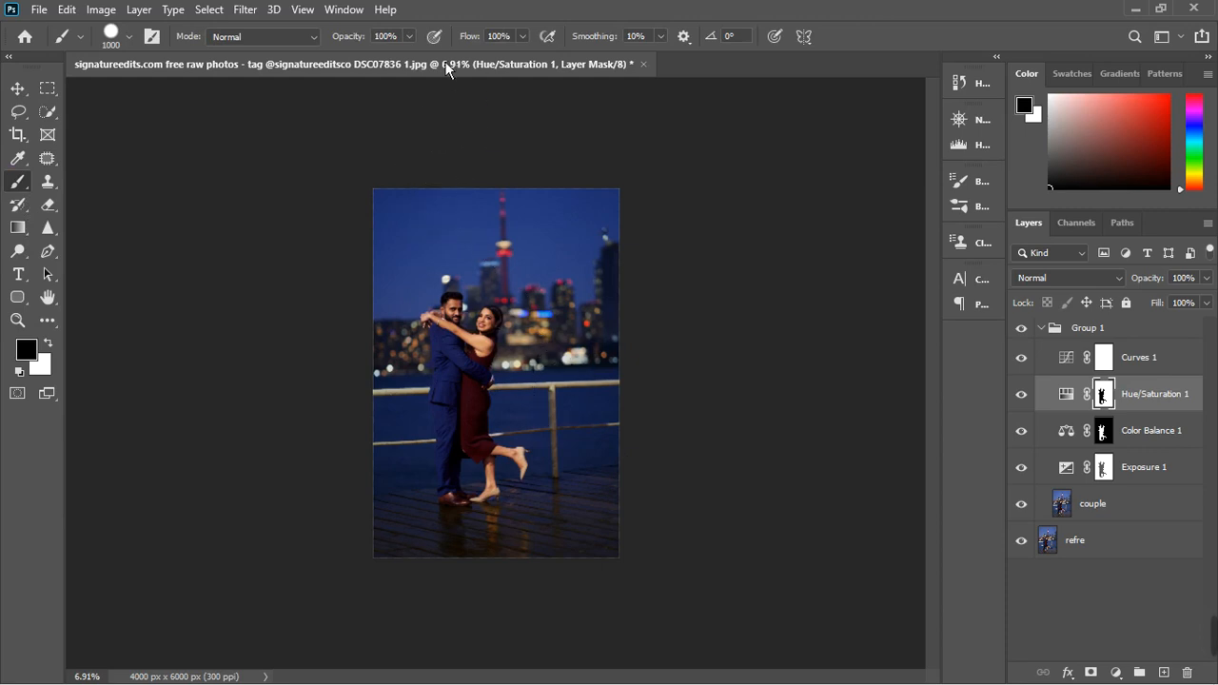
pyautogui.click(522, 40)
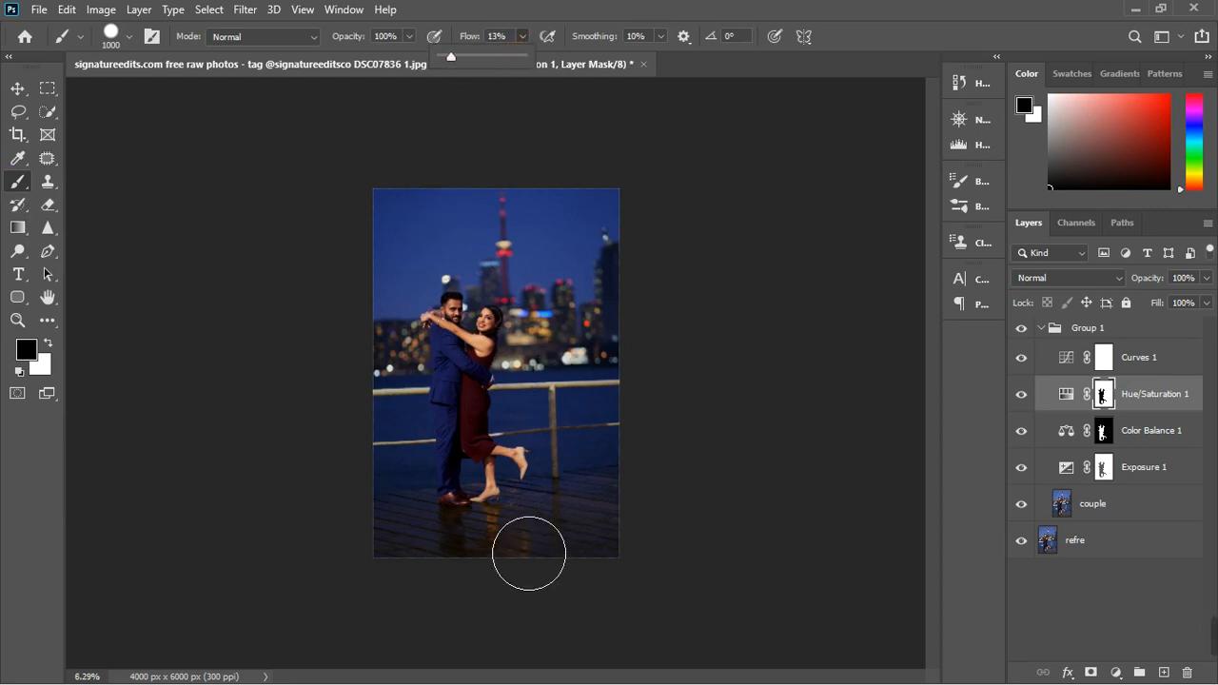
pyautogui.scroll(3, 529, 561)
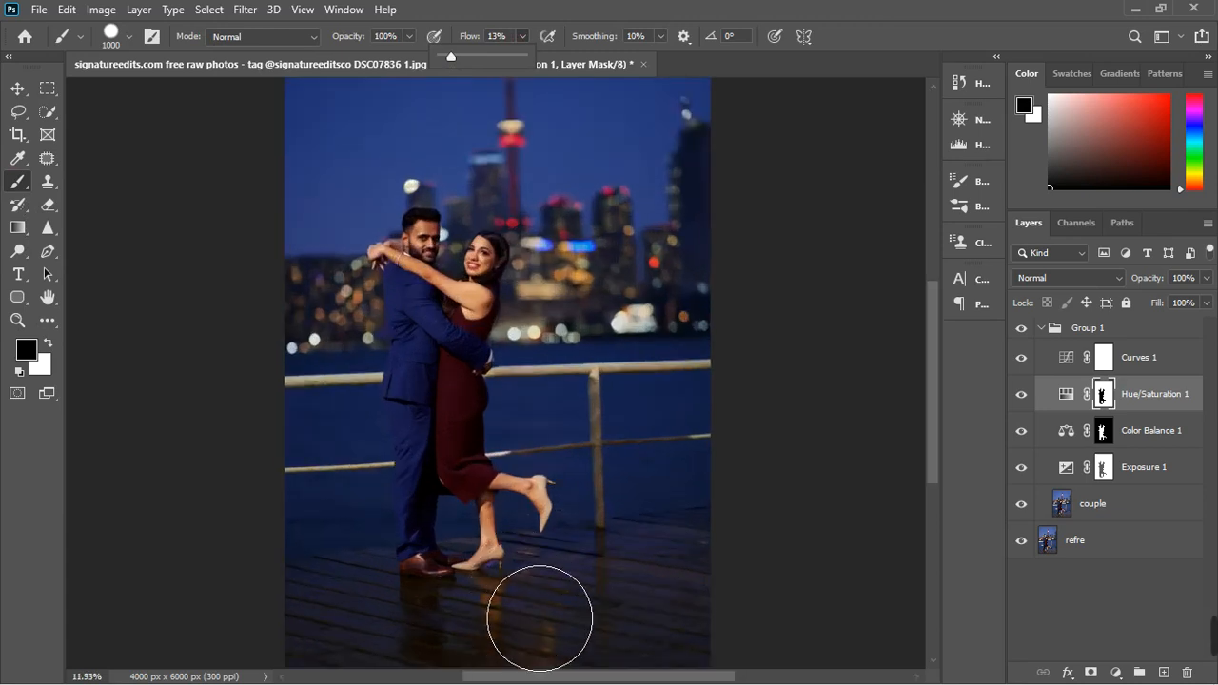
pyautogui.press('[')
pyautogui.press('[')
pyautogui.press('[')
pyautogui.press('[')
pyautogui.press('[')
pyautogui.press('[')
pyautogui.press('[')
pyautogui.press('[')
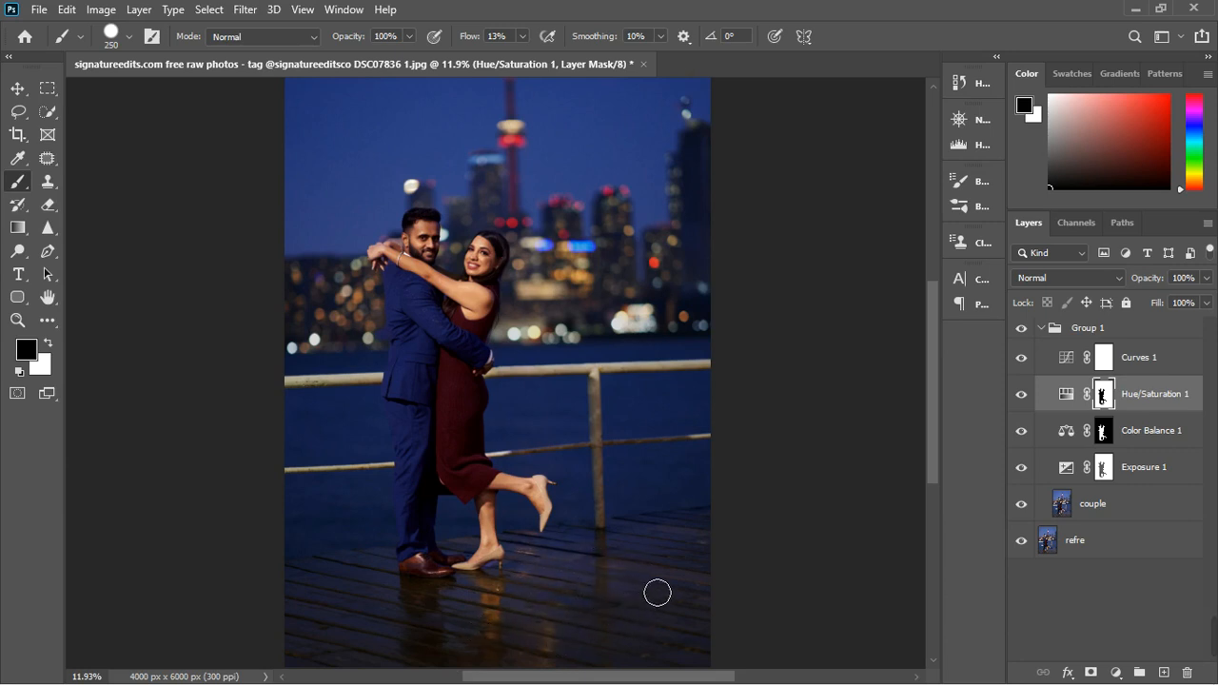
pyautogui.moveTo(685, 613); pyautogui.dragTo(545, 599)
pyautogui.scroll(-3, 565, 581)
pyautogui.scroll(-1, 575, 540)
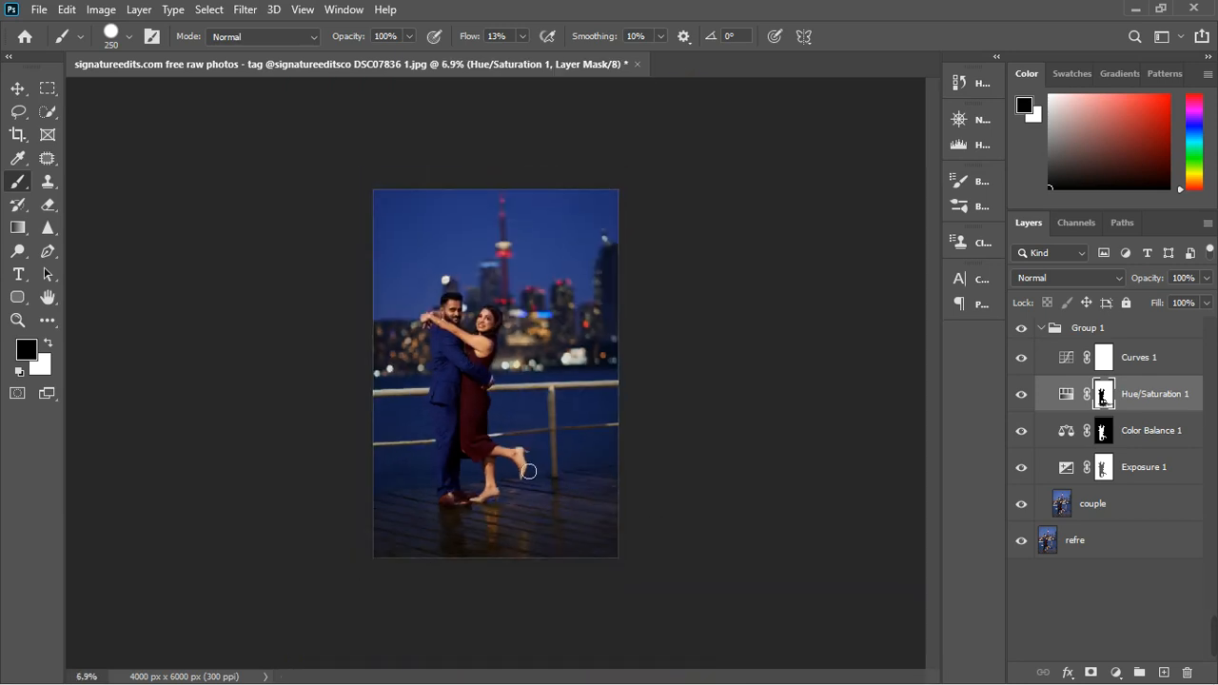
# - Compare the photo with the Curves 1 layer and the whole of Group 1 hidden and shown
pyautogui.click(17, 88)
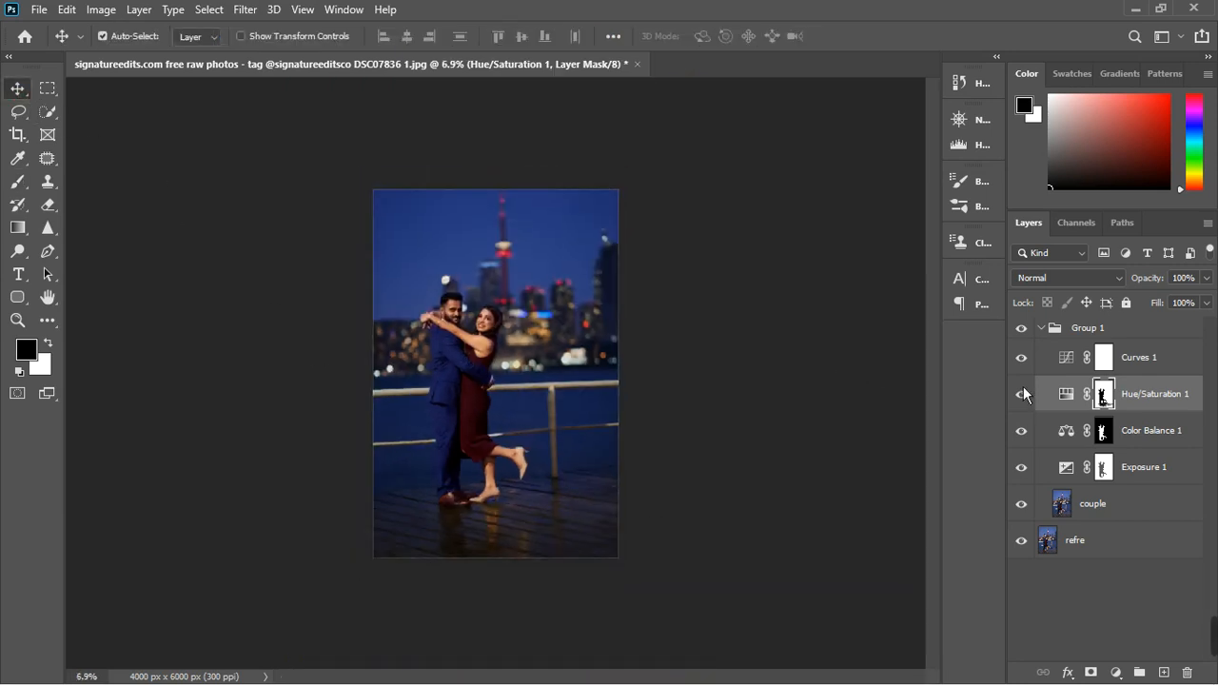
pyautogui.click(1024, 360)
pyautogui.click(1024, 358)
pyautogui.click(1026, 362)
pyautogui.click(1022, 333)
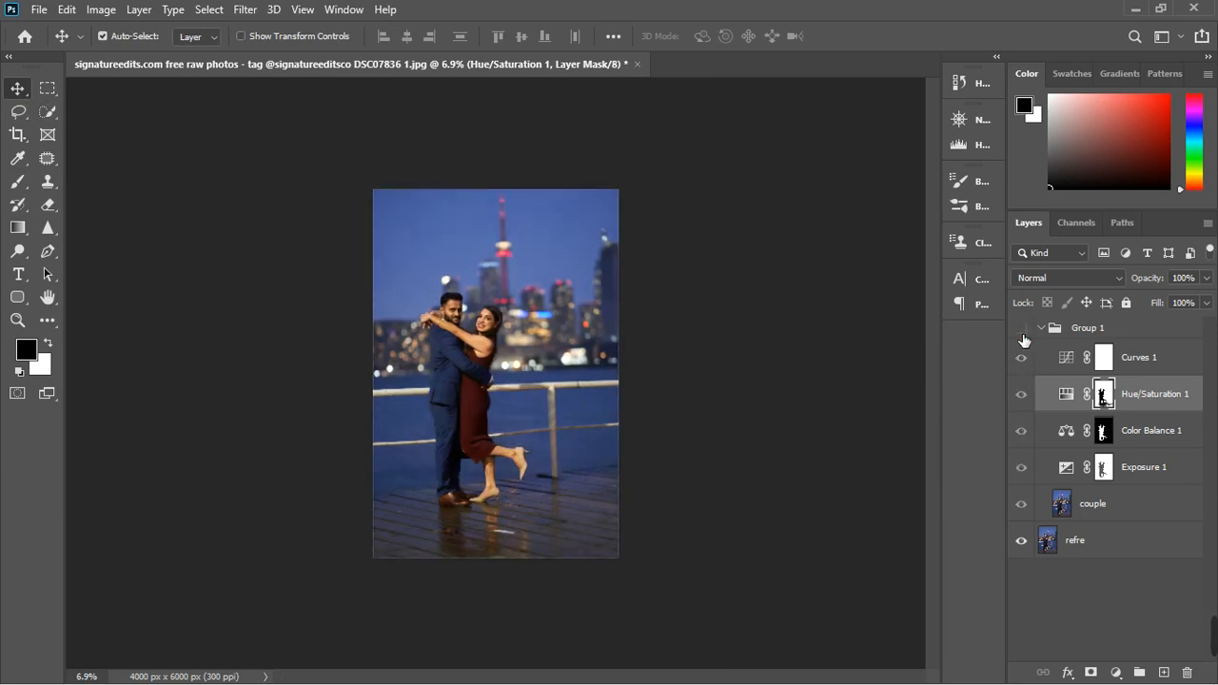
pyautogui.click(1023, 335)
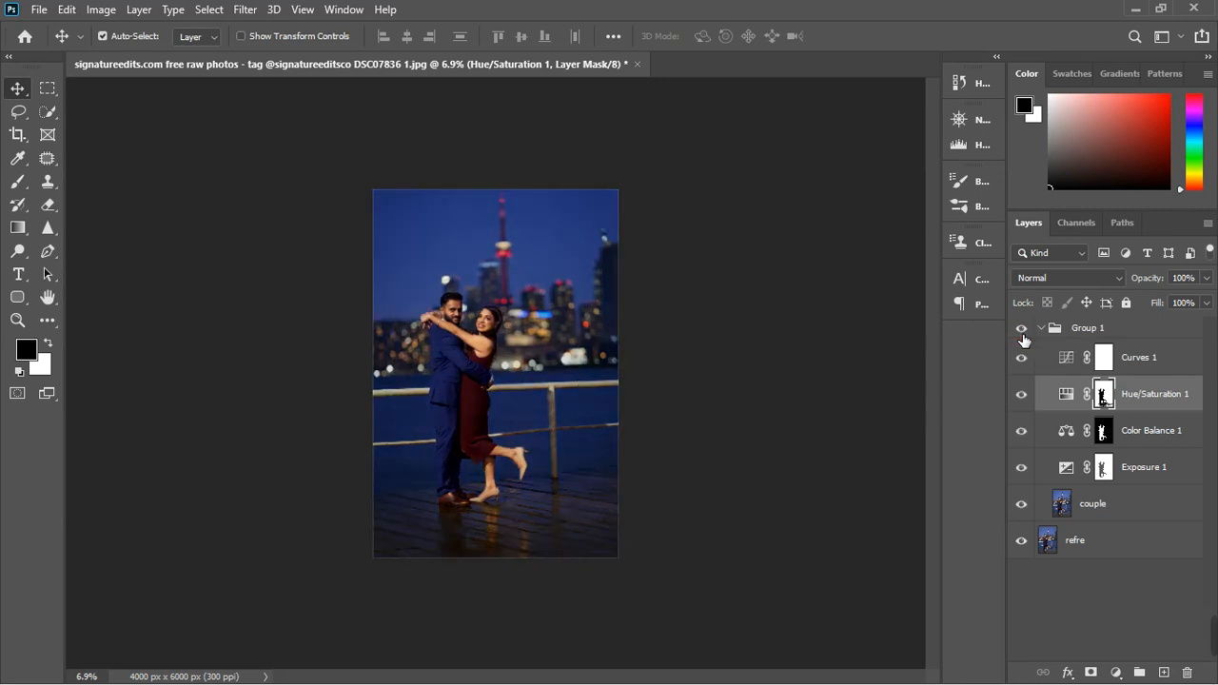
# - Examine the skin tones on the couple's hands, arms and faces at close and full view
pyautogui.hotkey('ctrl', '0')
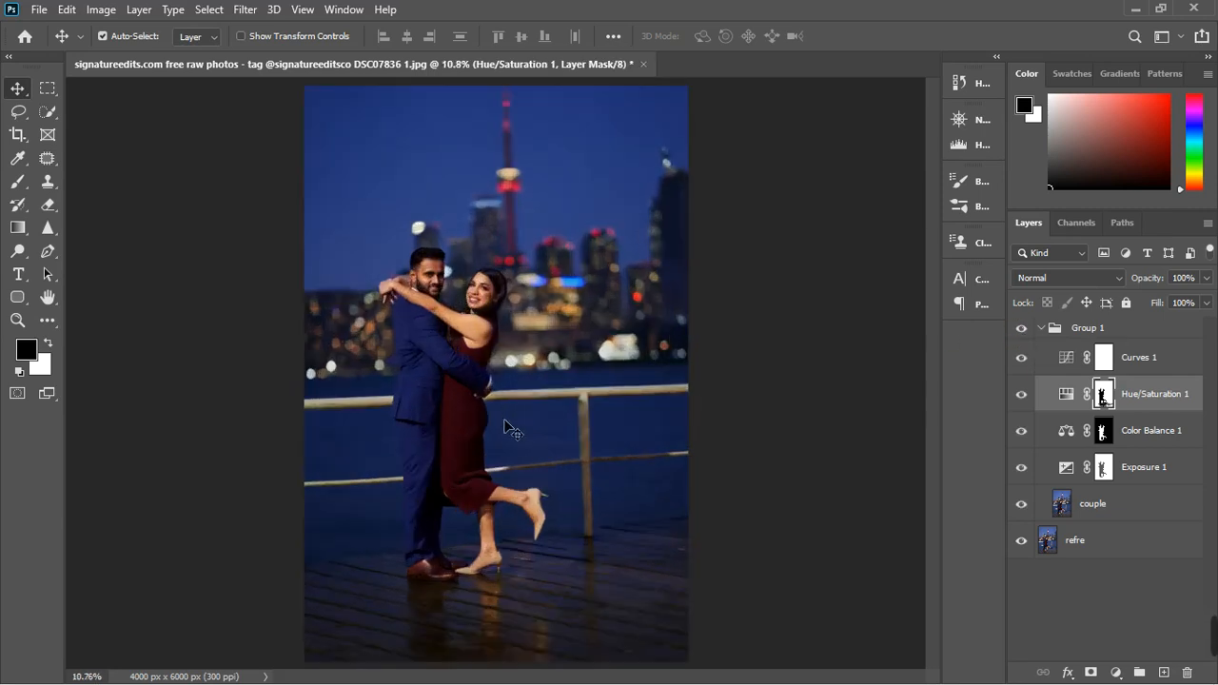
pyautogui.scroll(1, 508, 424)
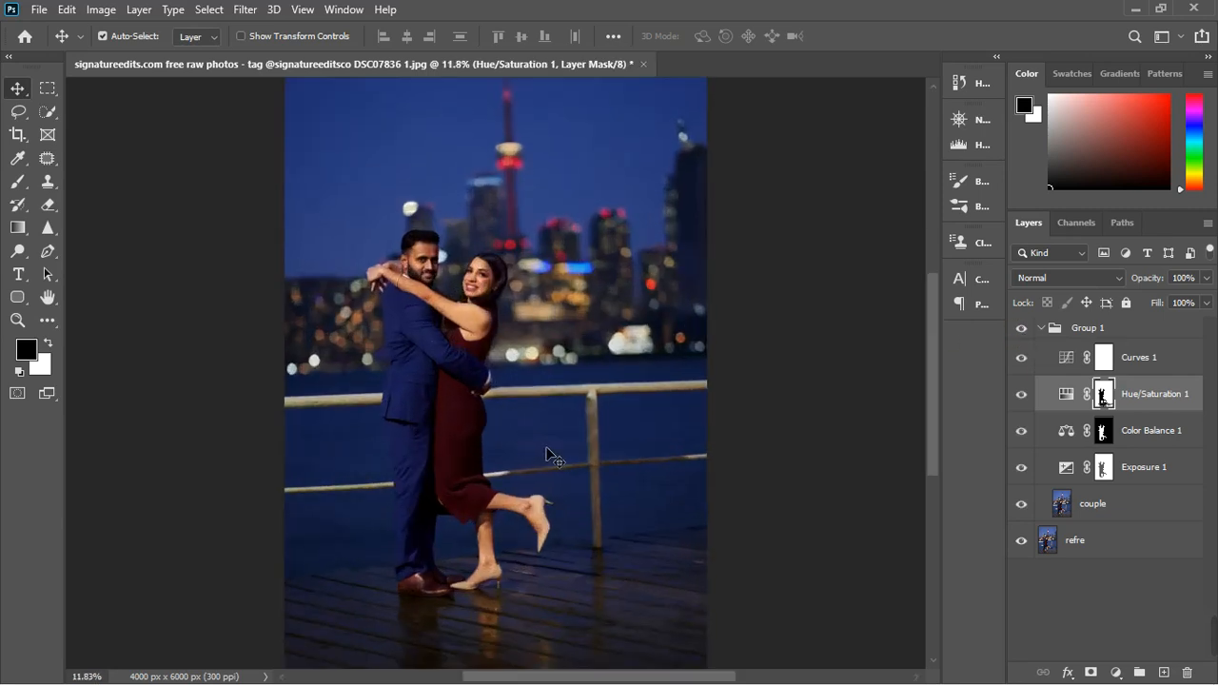
pyautogui.scroll(2, 509, 287)
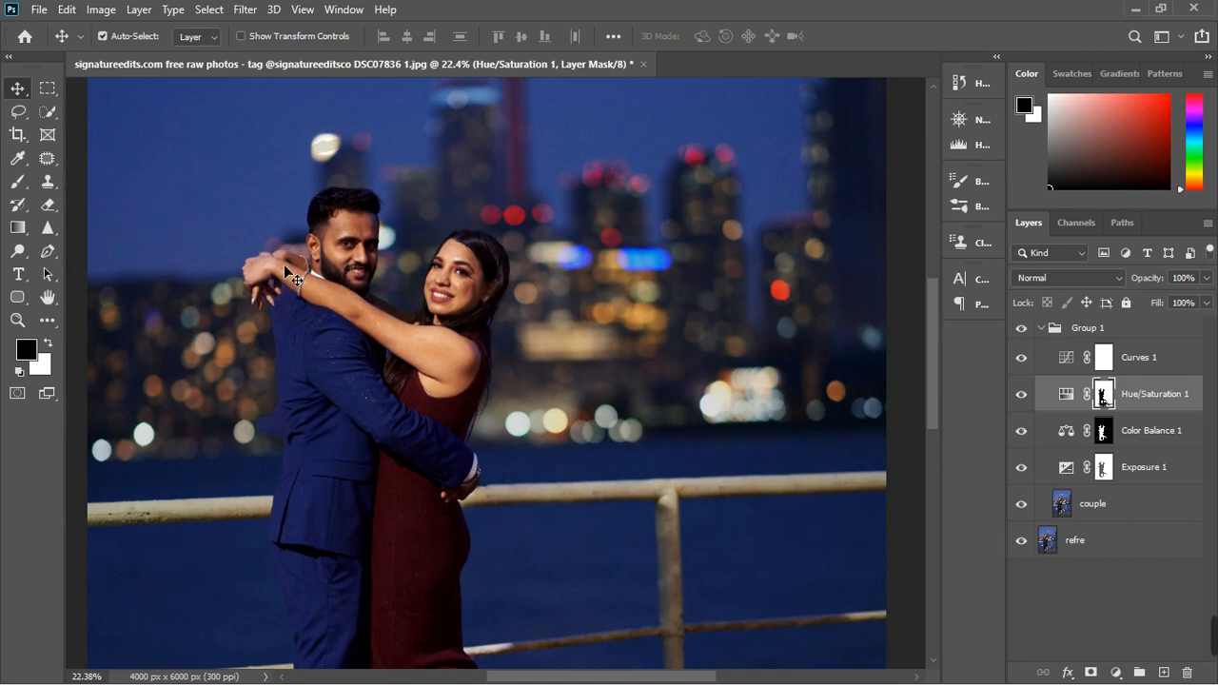
pyautogui.scroll(5, 280, 262)
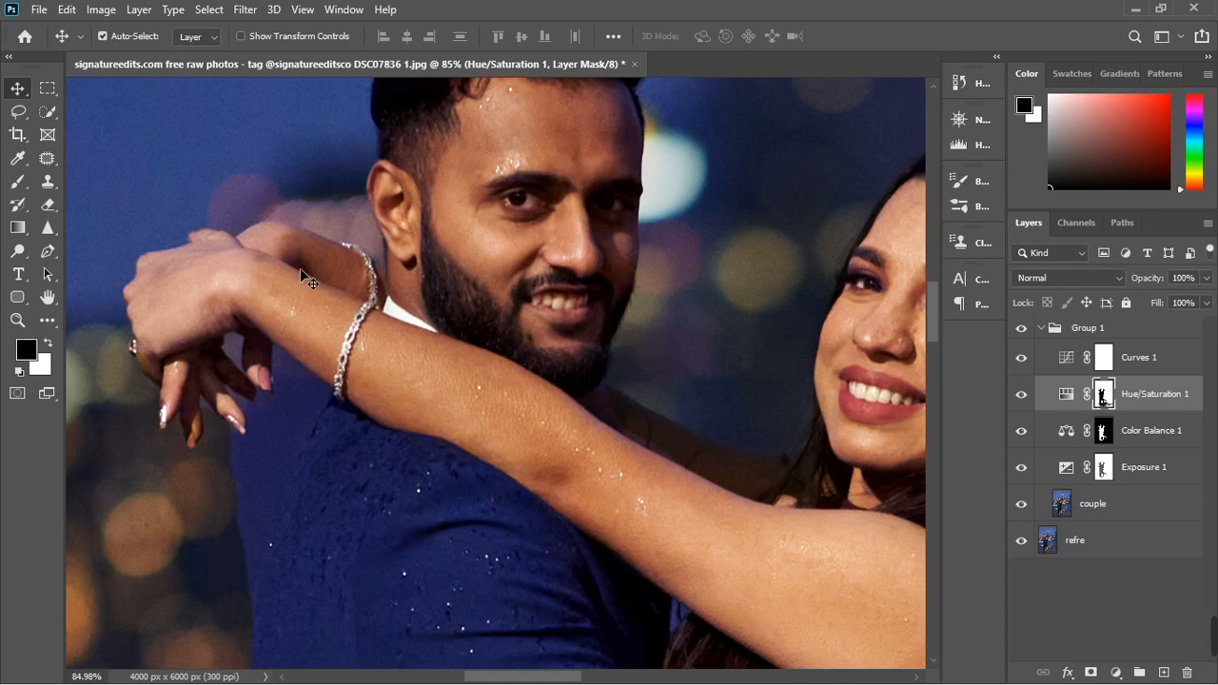
pyautogui.scroll(-4, 309, 283)
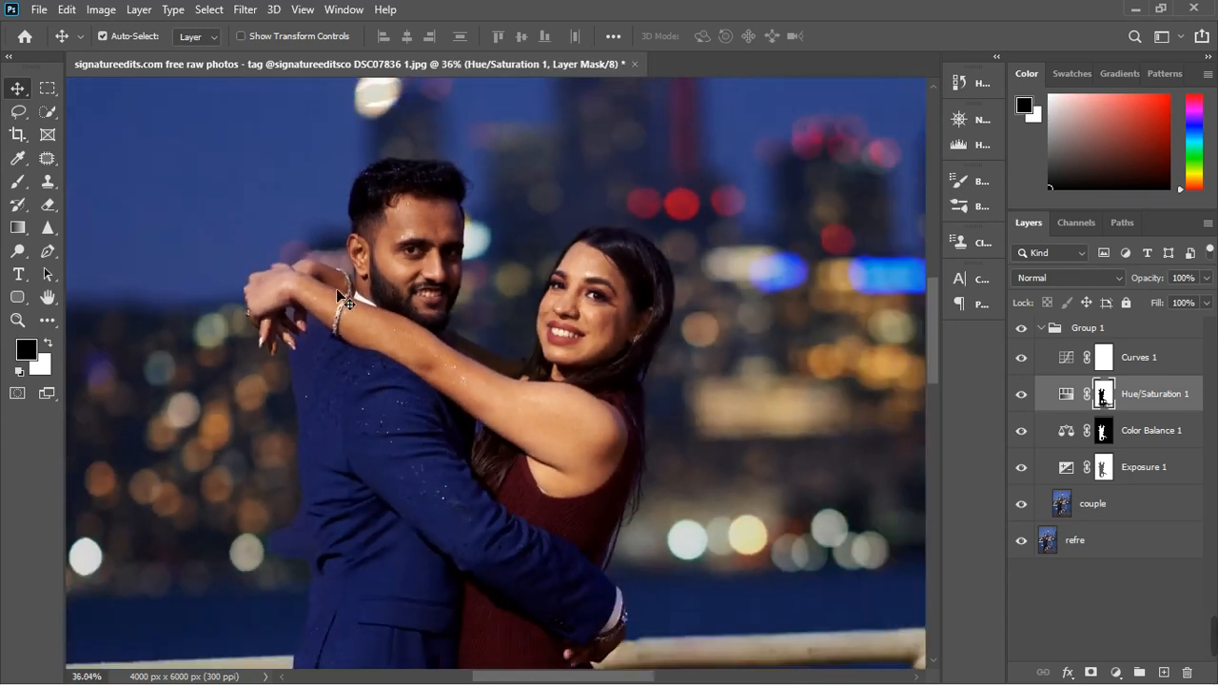
pyautogui.scroll(3, 354, 304)
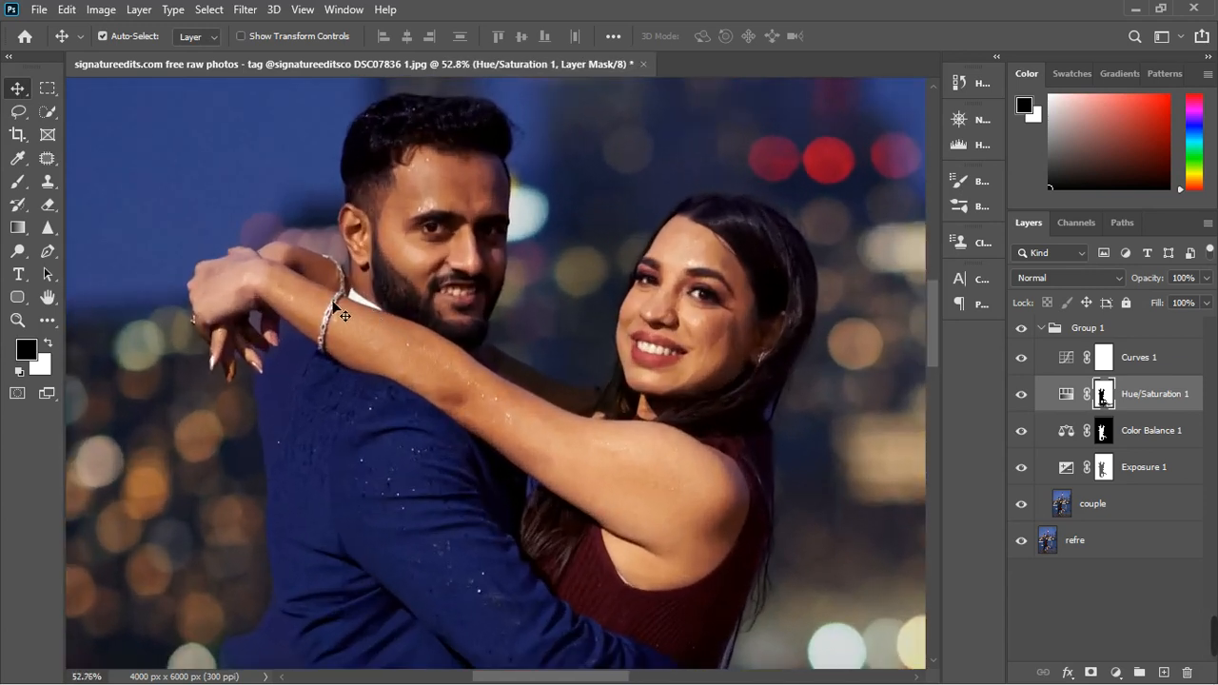
pyautogui.scroll(3, 281, 293)
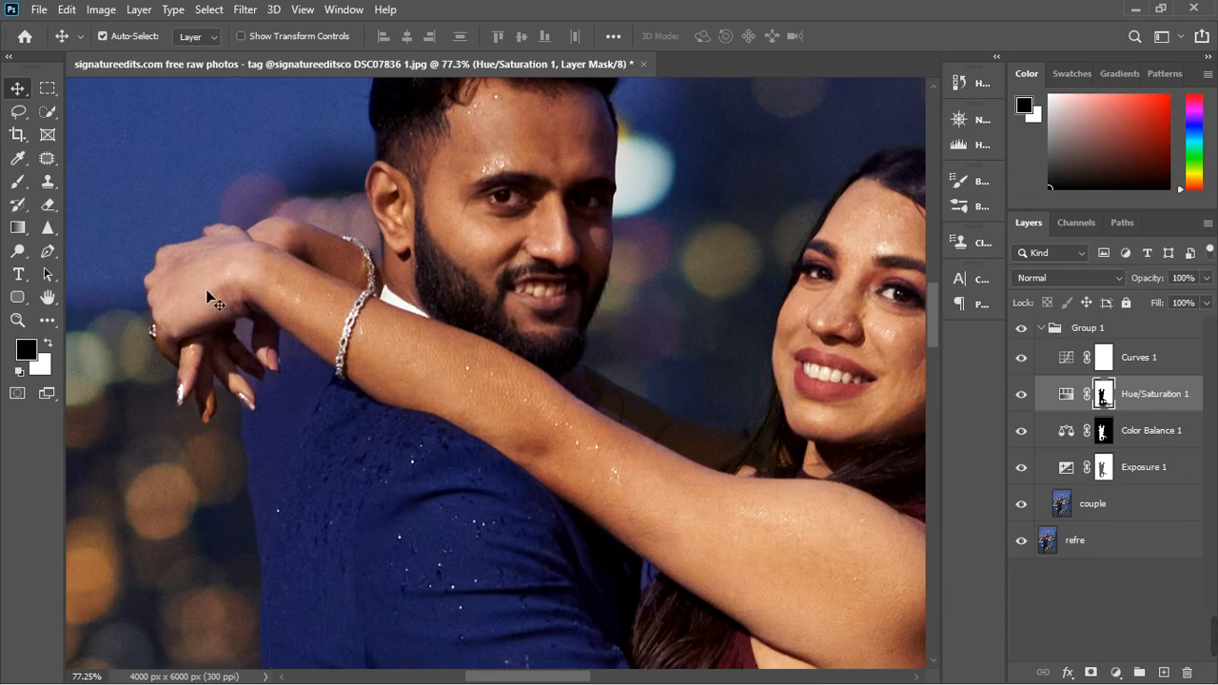
pyautogui.scroll(-2, 207, 299)
pyautogui.scroll(-4, 209, 301)
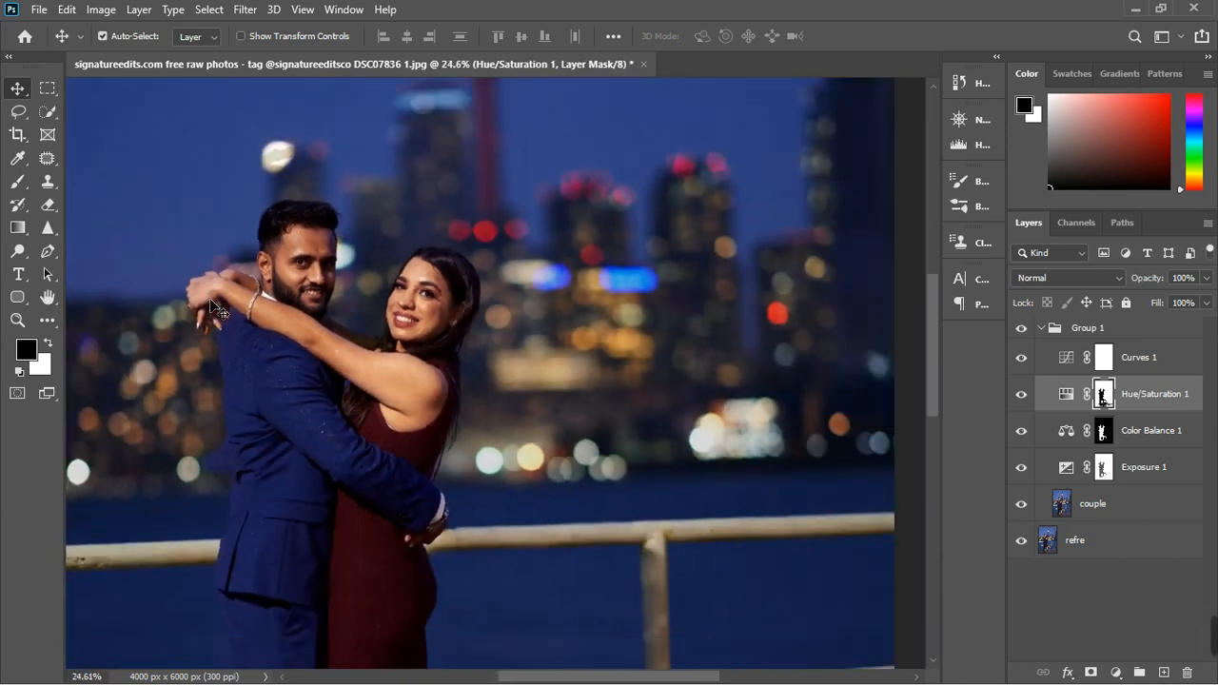
# - Collapse Group 1, add a Hue/Saturation adjustment above it, sample the woman's wrist skin and set the Reds hue to +180
pyautogui.click(1044, 330)
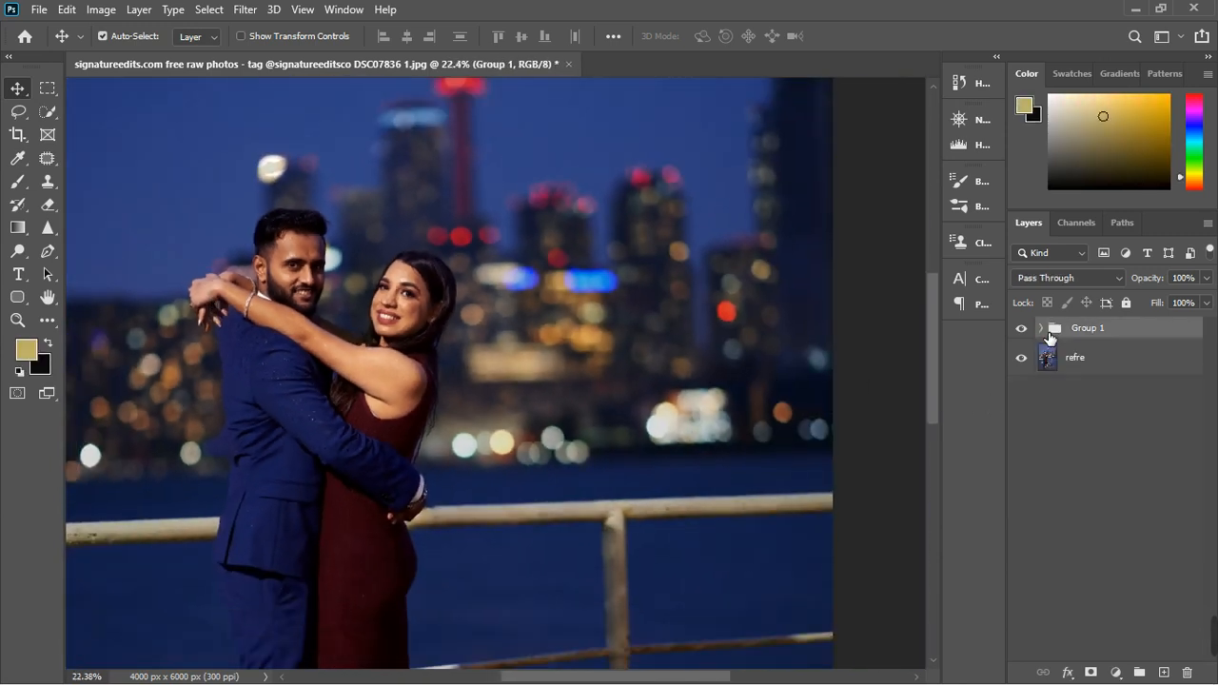
pyautogui.click(1116, 673)
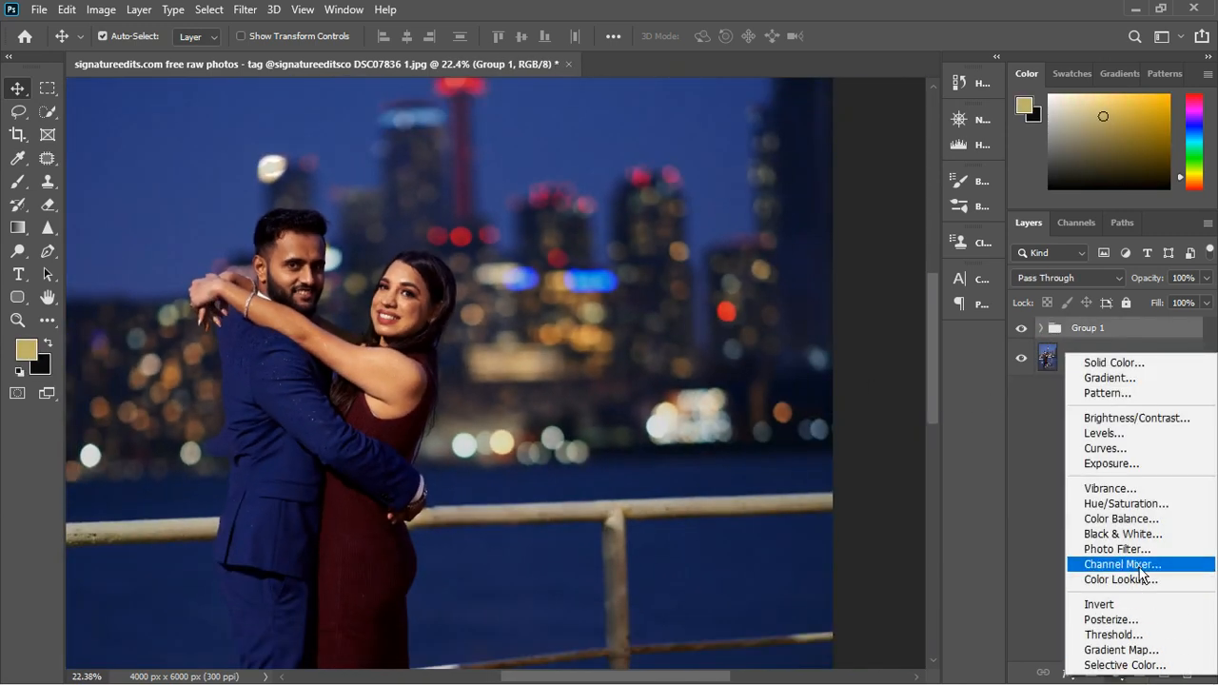
pyautogui.click(1140, 506)
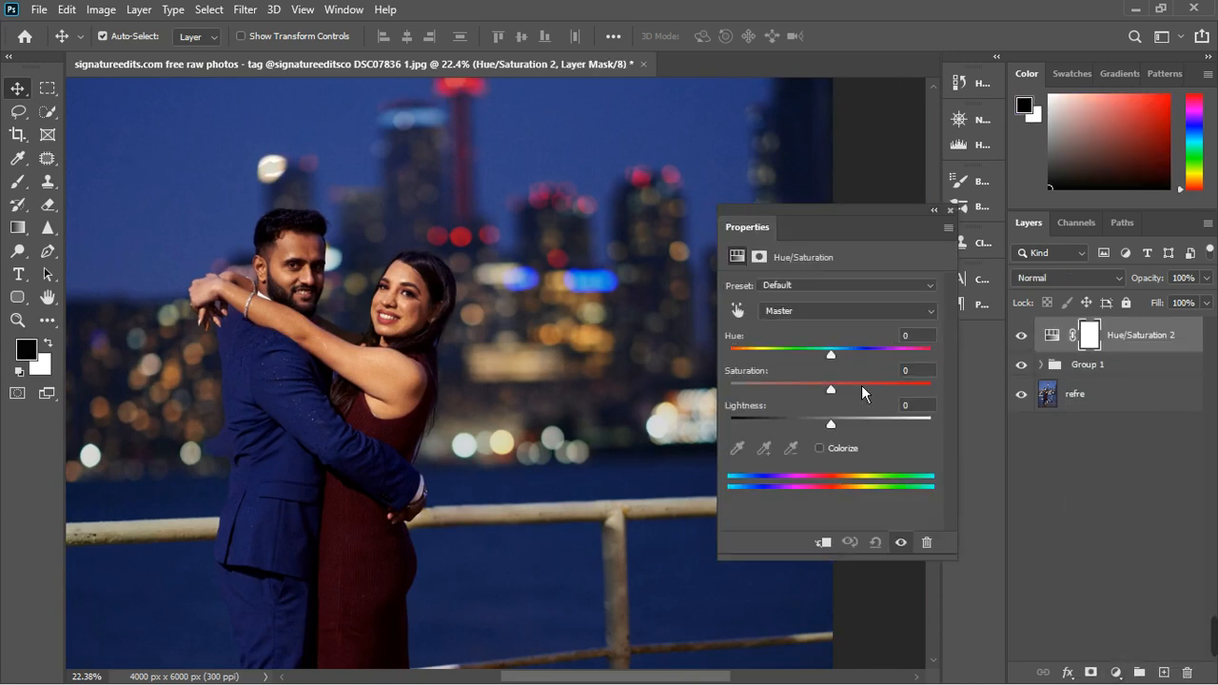
pyautogui.click(743, 314)
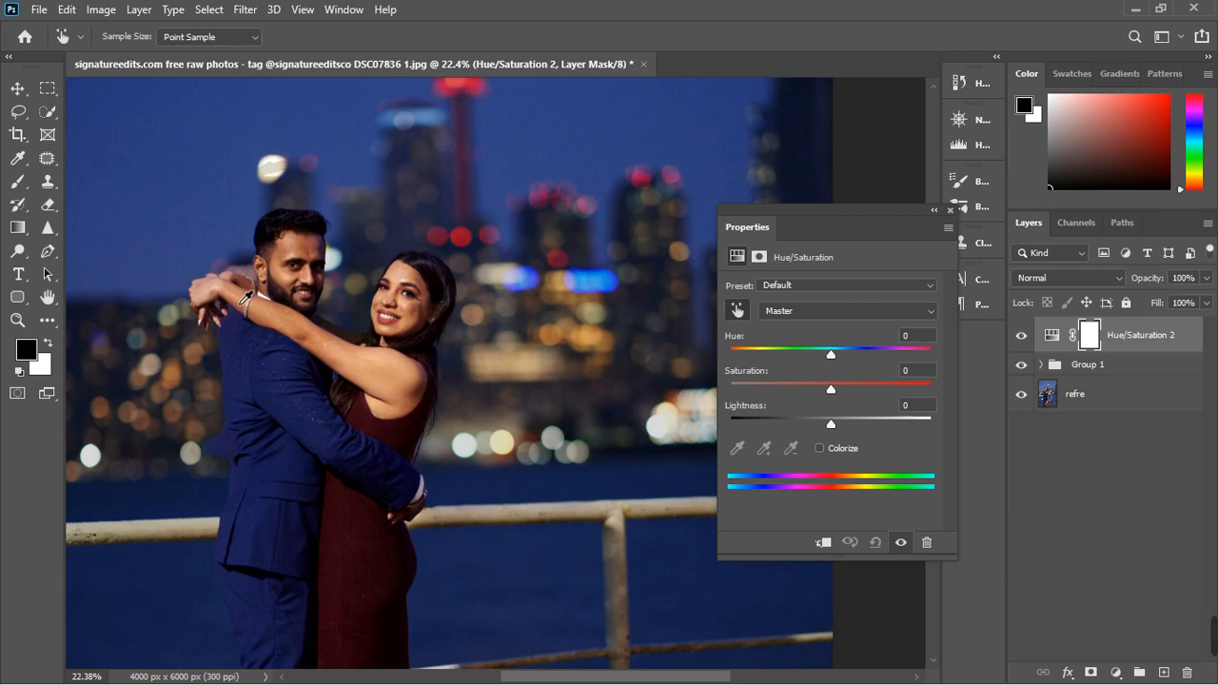
pyautogui.click(244, 303)
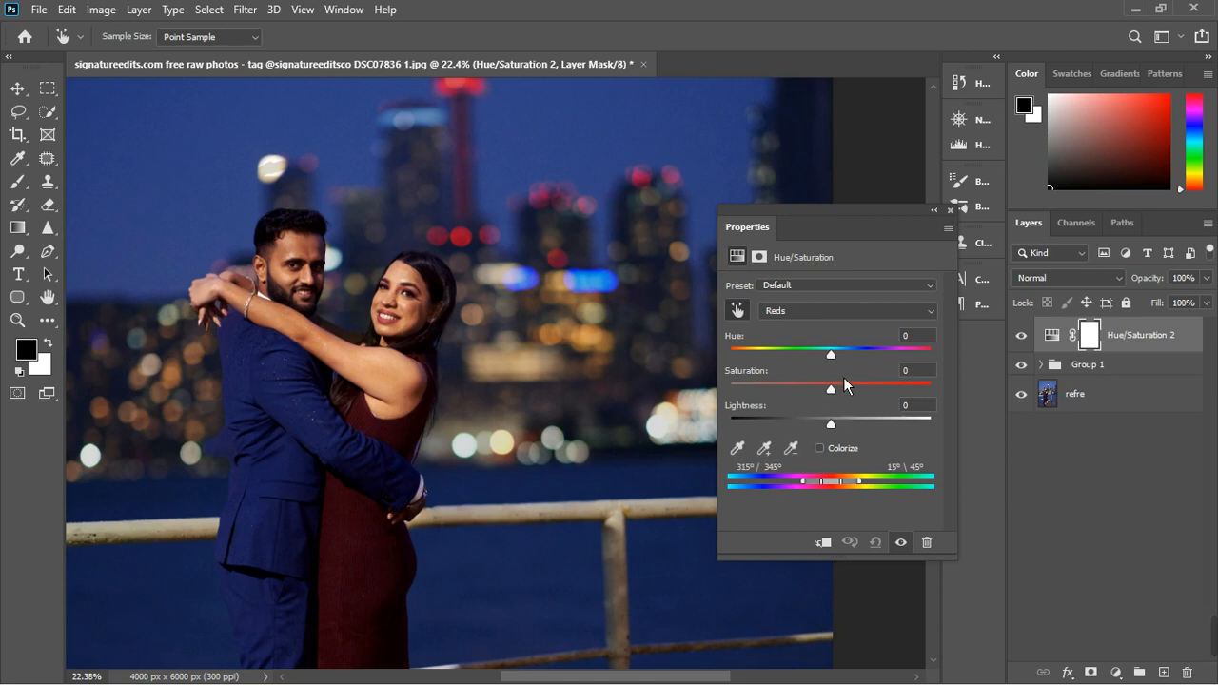
pyautogui.moveTo(830, 354); pyautogui.dragTo(955, 371)
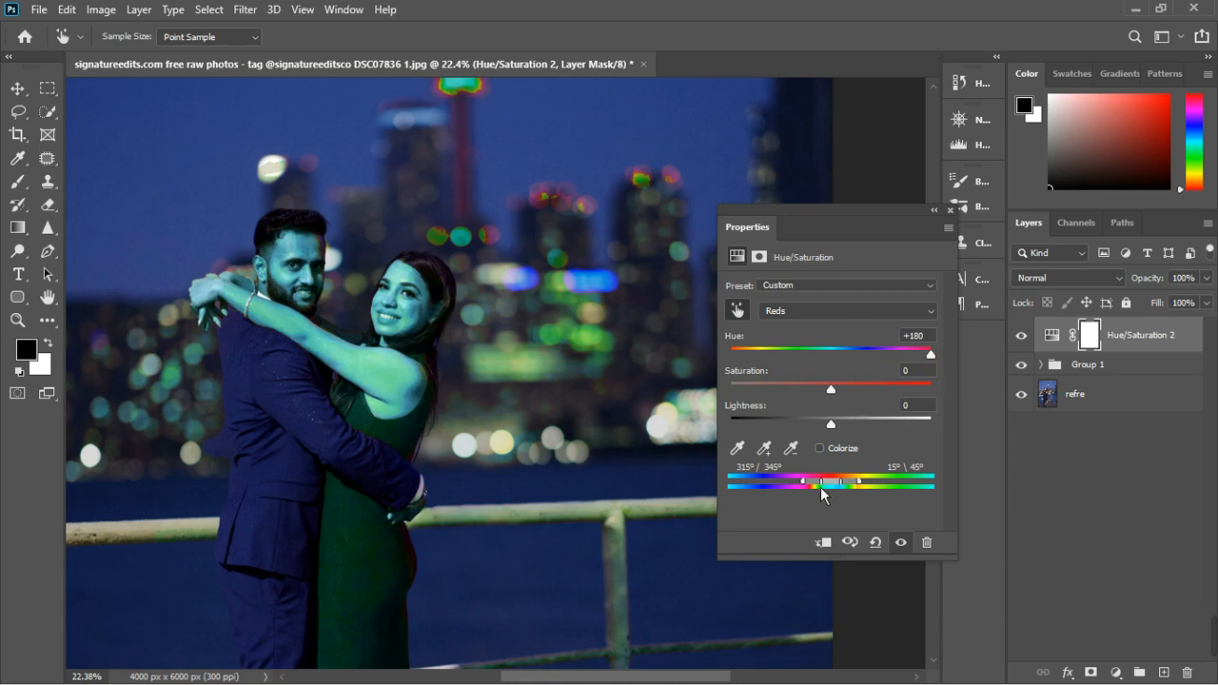
# - Switch the hue test to Yellows at +180 and adjust its color range to 10°/22° and 100°\149° to isolate the skin
pyautogui.moveTo(872, 487)
pyautogui.mouseDown()
pyautogui.moveTo(890, 488)
pyautogui.moveTo(792, 488)
pyautogui.moveTo(903, 486)
pyautogui.moveTo(923, 497)
pyautogui.mouseUp()
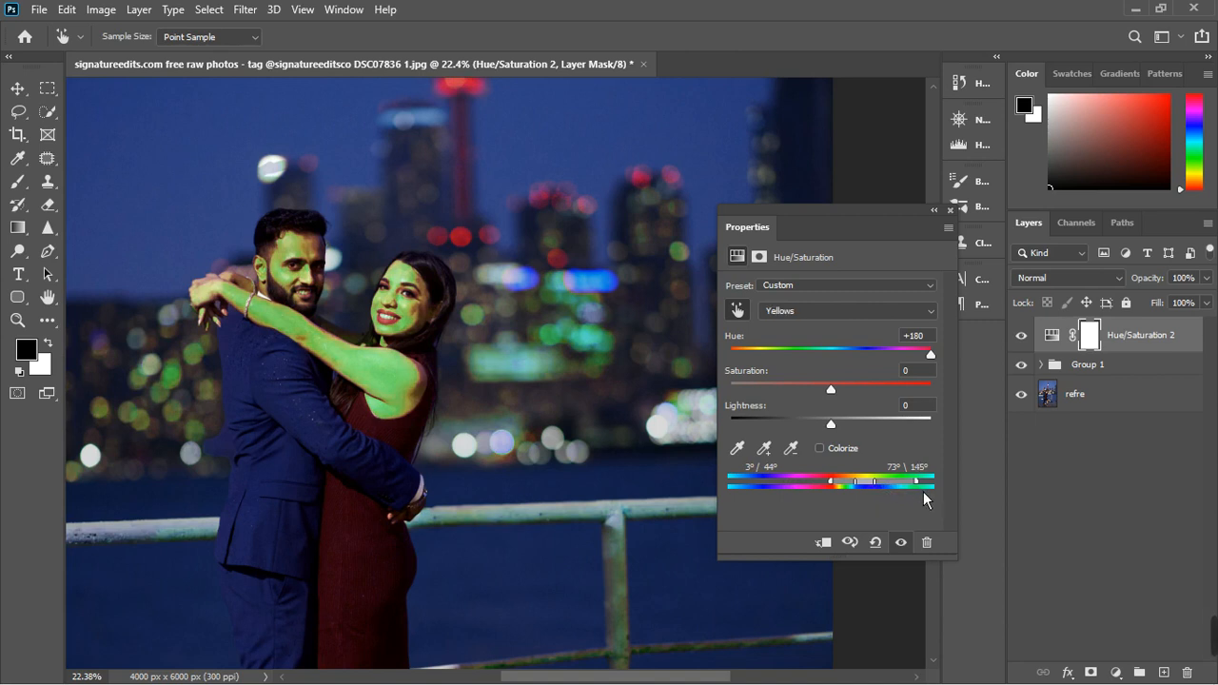
pyautogui.moveTo(840, 489); pyautogui.dragTo(827, 488)
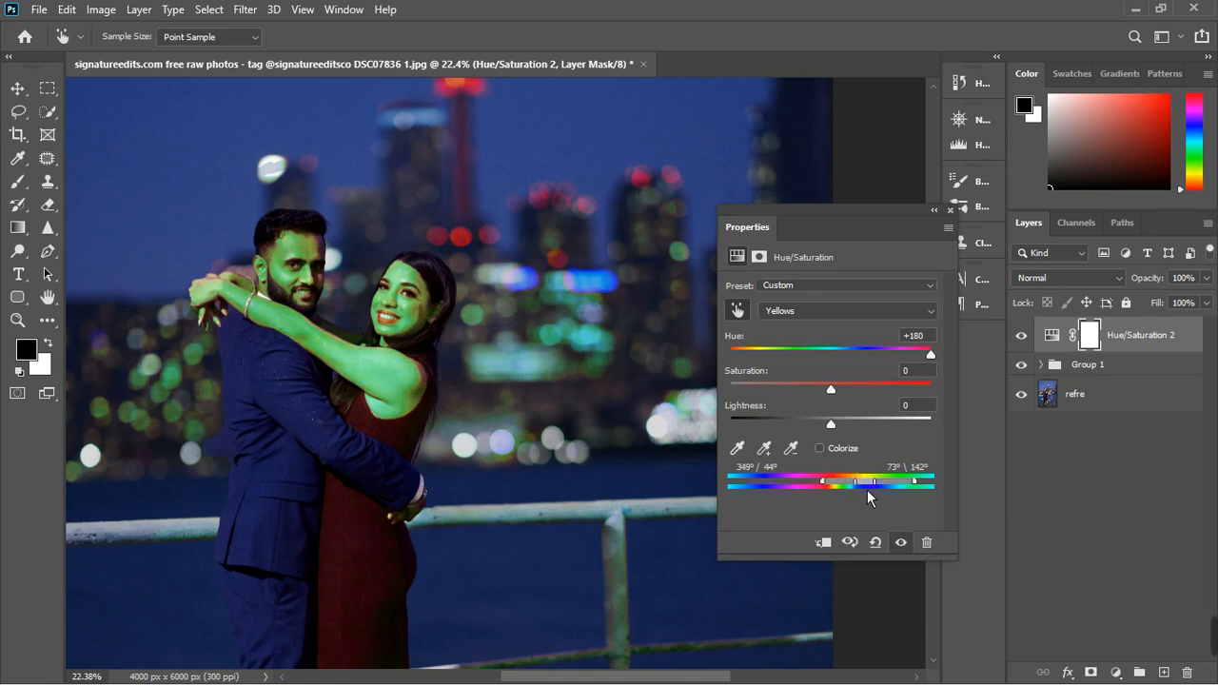
pyautogui.moveTo(867, 489)
pyautogui.mouseDown()
pyautogui.moveTo(855, 490)
pyautogui.moveTo(874, 491)
pyautogui.mouseUp()
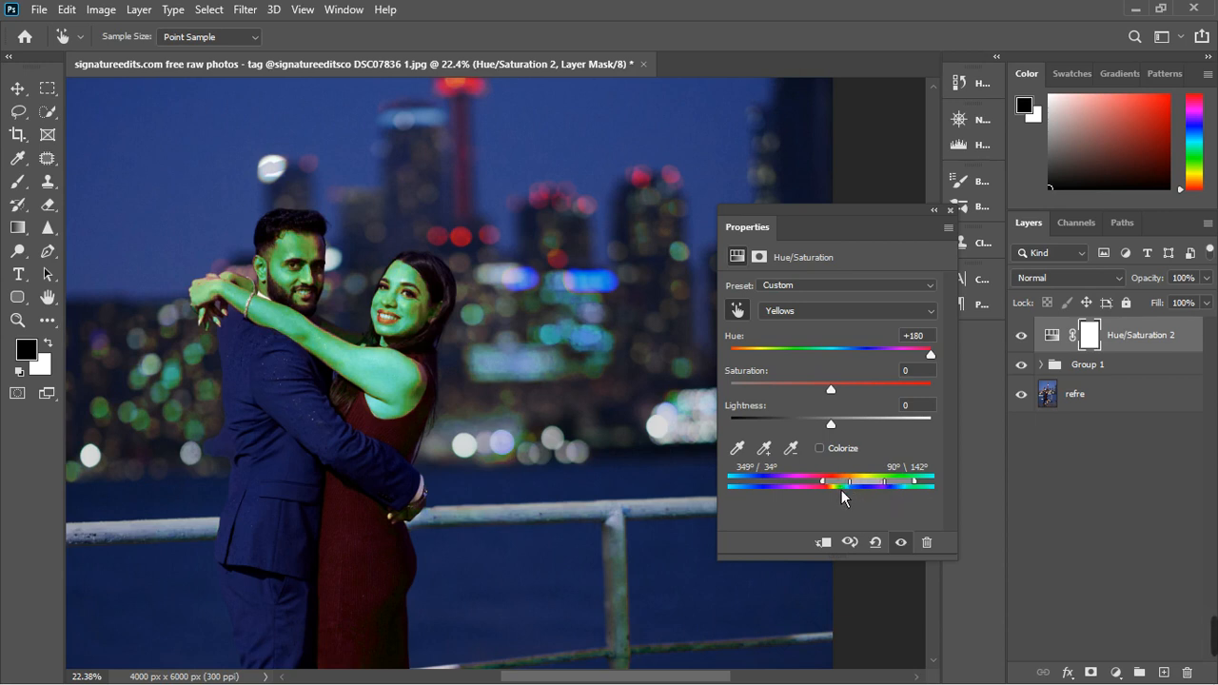
pyautogui.moveTo(832, 488); pyautogui.dragTo(845, 492)
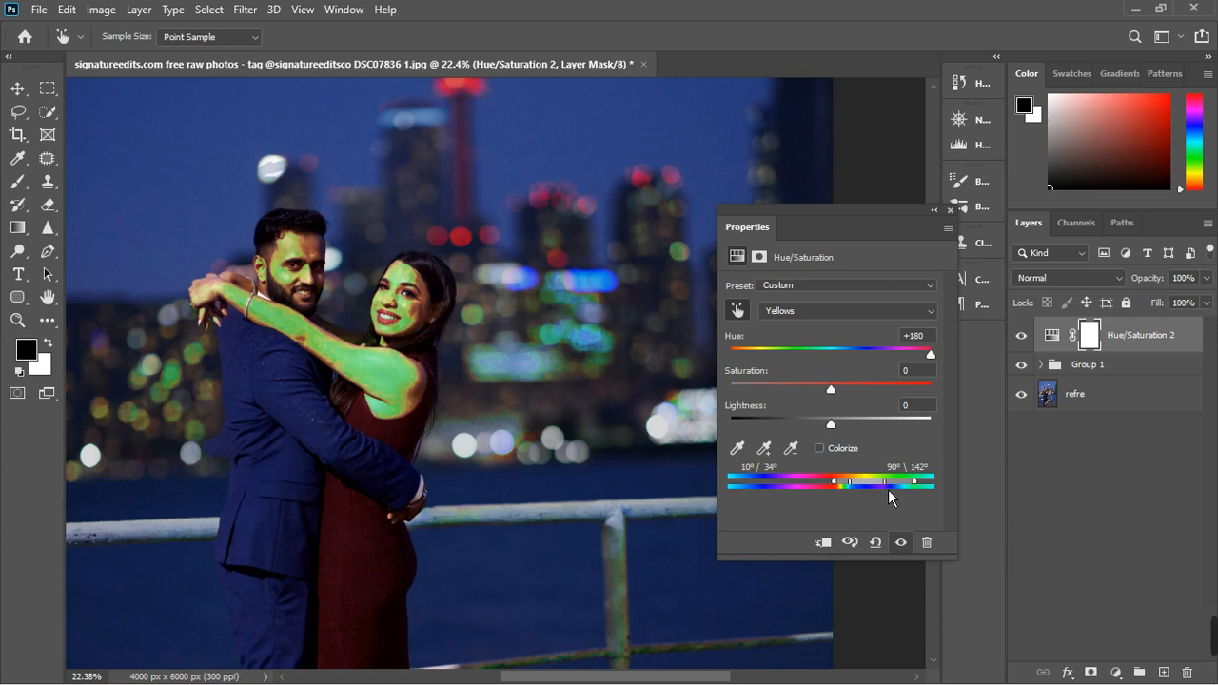
pyautogui.moveTo(858, 490)
pyautogui.mouseDown()
pyautogui.moveTo(869, 491)
pyautogui.moveTo(853, 492)
pyautogui.mouseUp()
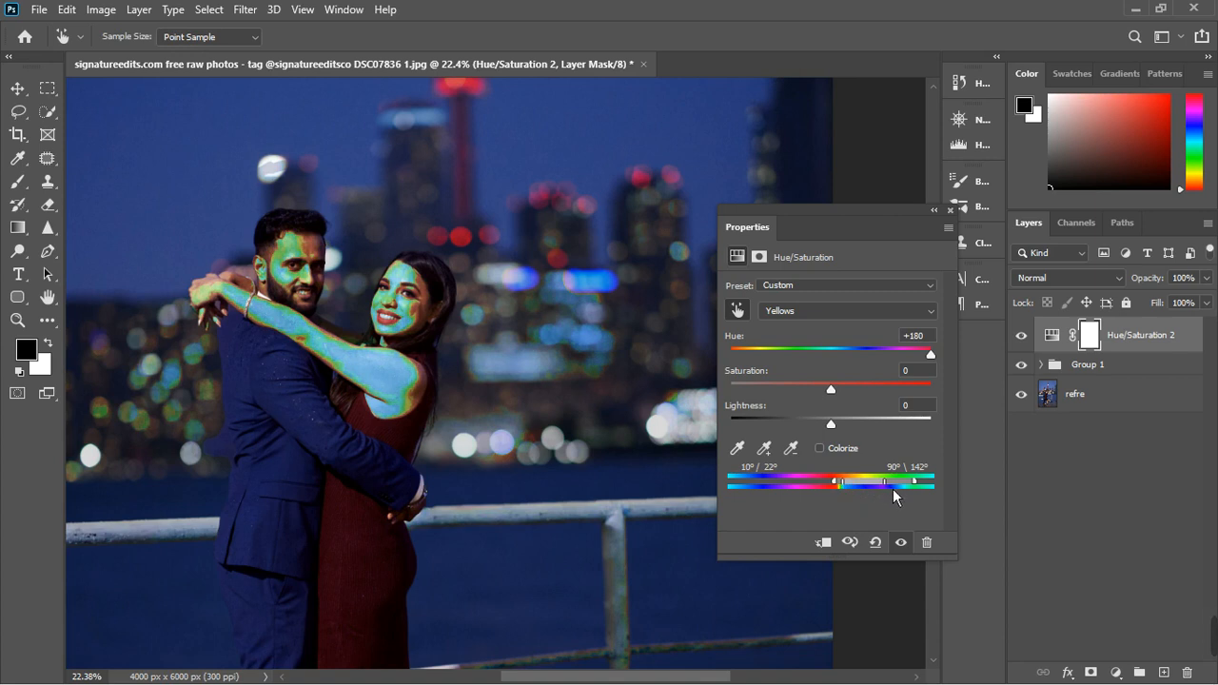
pyautogui.moveTo(905, 488)
pyautogui.mouseDown()
pyautogui.moveTo(929, 493)
pyautogui.moveTo(918, 497)
pyautogui.mouseUp()
# - Set the Yellows hue to 0 and leave on-image color sampling
pyautogui.click(931, 339)
pyautogui.moveTo(924, 348); pyautogui.dragTo(896, 343)
pyautogui.write('0')
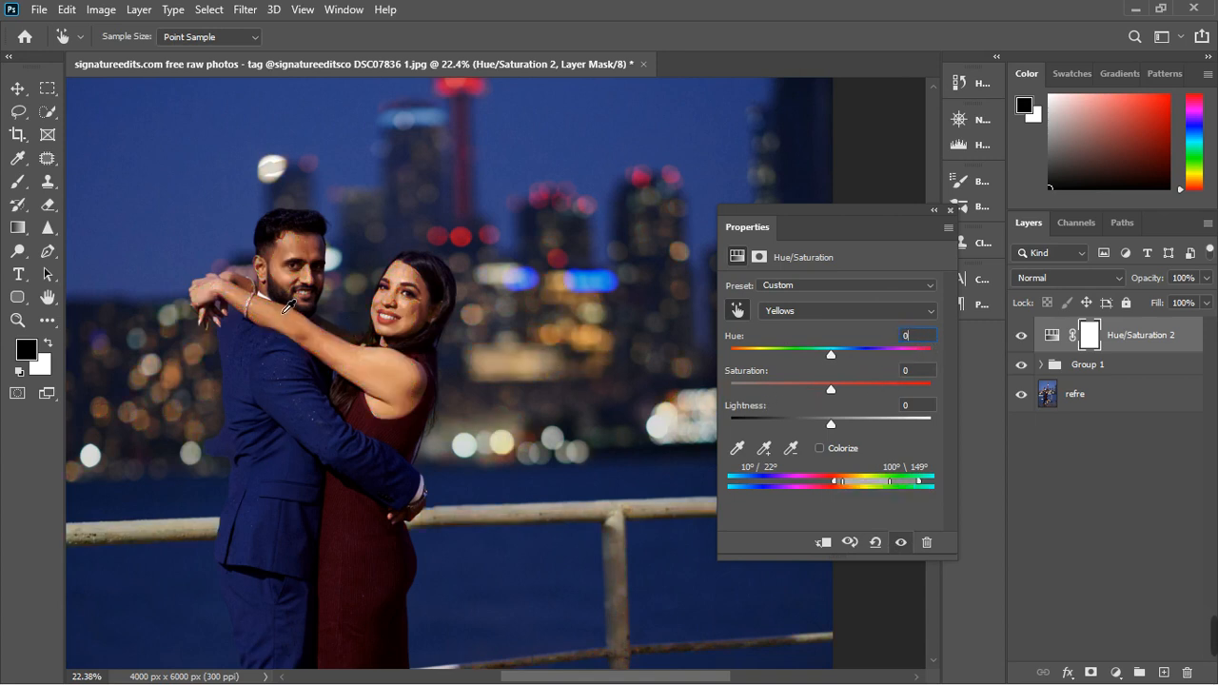
pyautogui.click(18, 89)
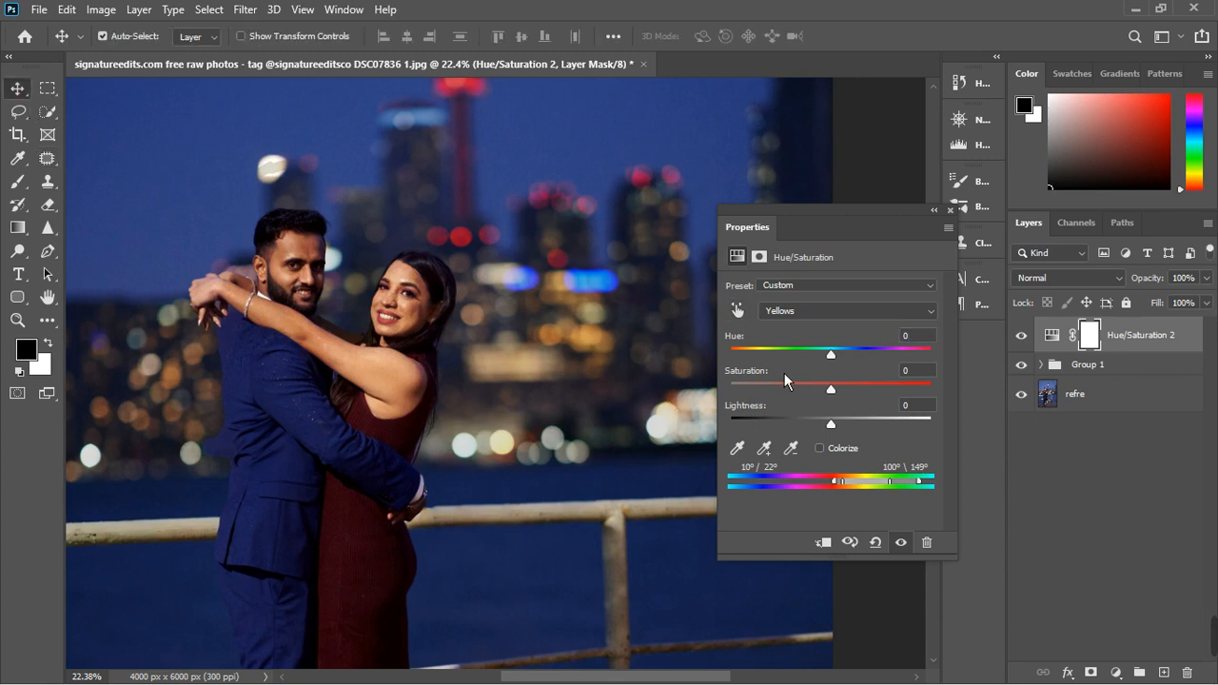
# - Brighten the skin by setting the Yellows lightness to +18 with hue kept at 0, and close the adjustment's settings
pyautogui.scroll(3, 306, 310)
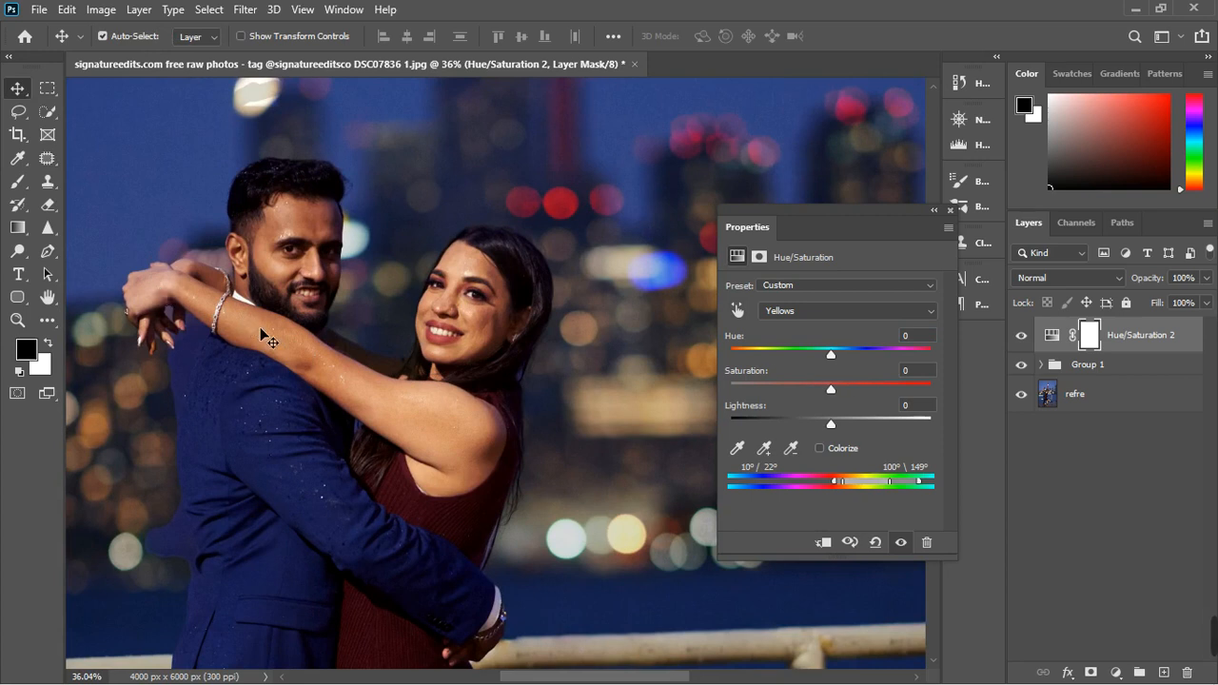
pyautogui.moveTo(841, 435); pyautogui.dragTo(860, 435)
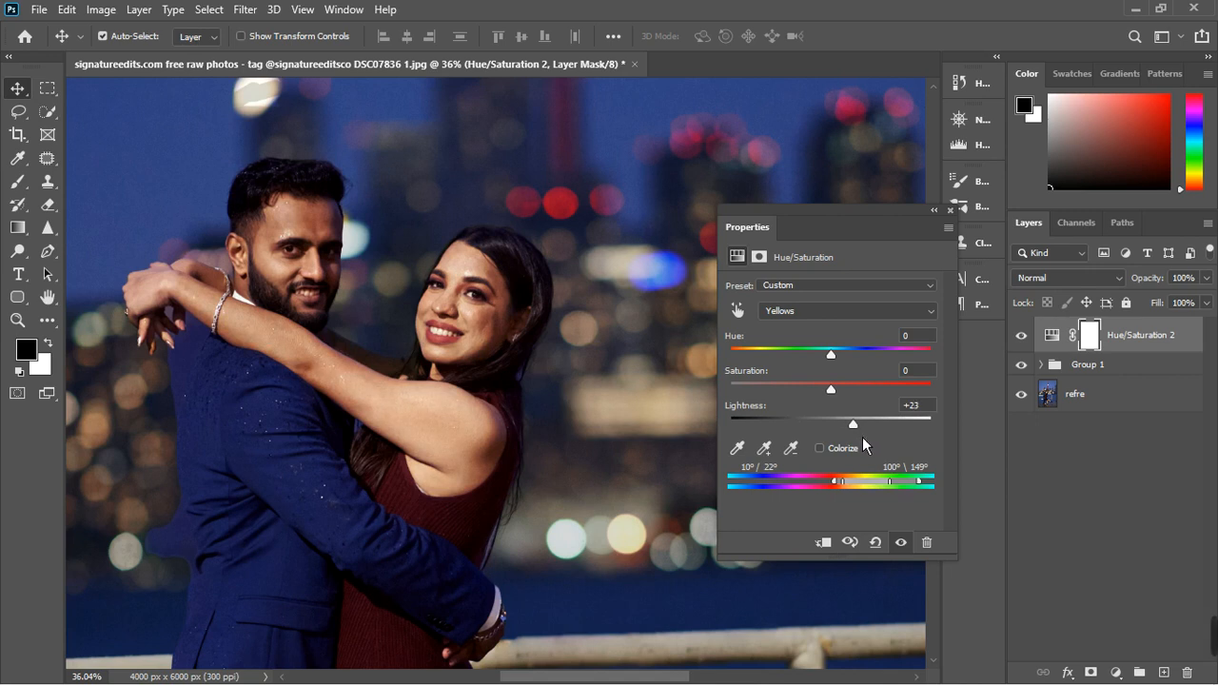
pyautogui.moveTo(862, 439); pyautogui.dragTo(856, 439)
pyautogui.moveTo(840, 361)
pyautogui.mouseDown()
pyautogui.moveTo(852, 363)
pyautogui.moveTo(838, 365)
pyautogui.mouseUp()
pyautogui.moveTo(837, 364); pyautogui.dragTo(840, 368)
pyautogui.click(856, 430)
pyautogui.moveTo(866, 431); pyautogui.dragTo(857, 430)
pyautogui.hotkey('ctrl', '0')
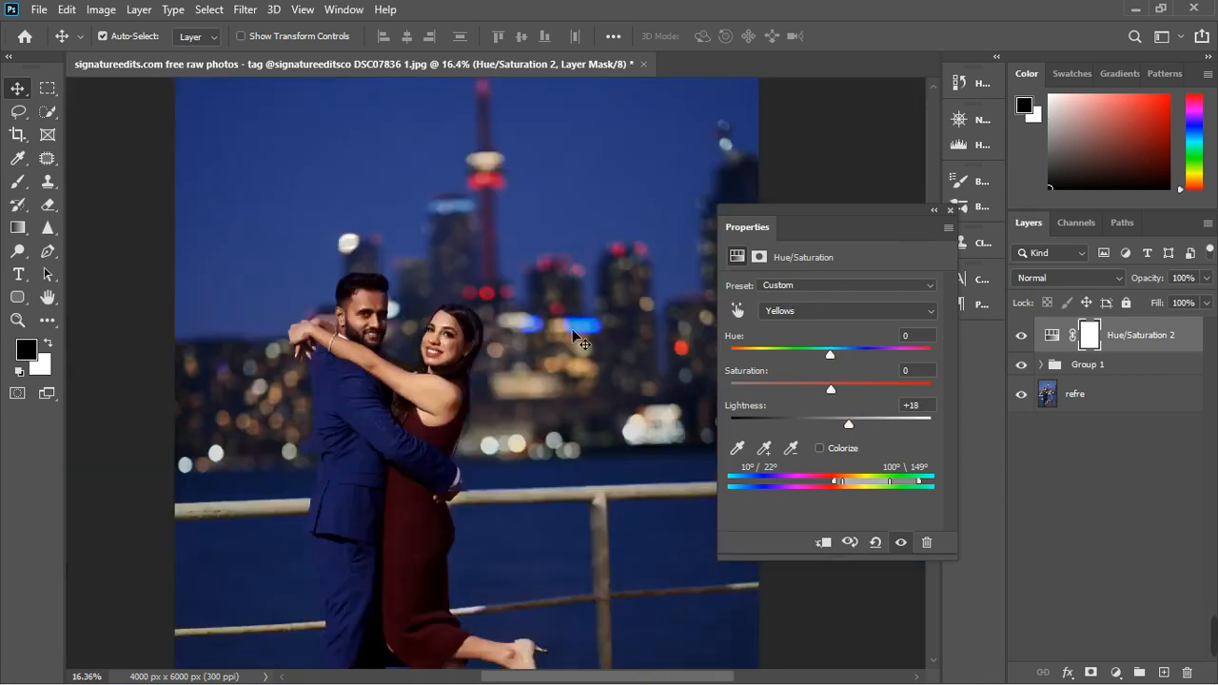
pyautogui.scroll(-2, 466, 354)
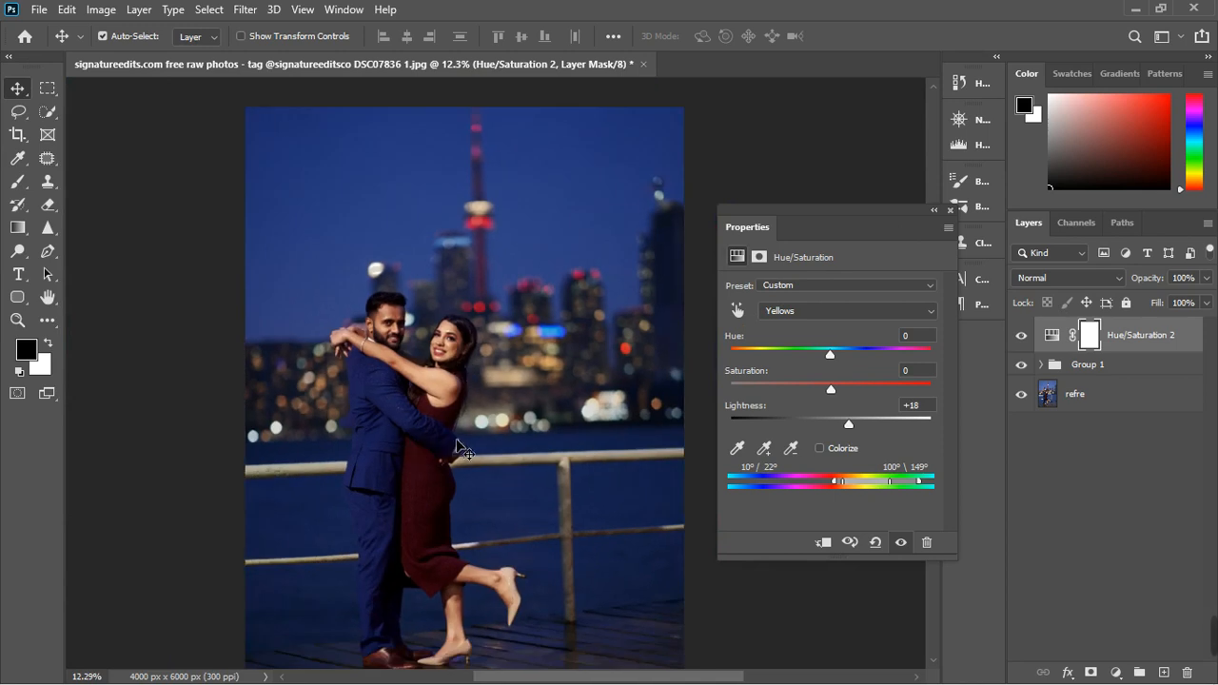
pyautogui.click(950, 209)
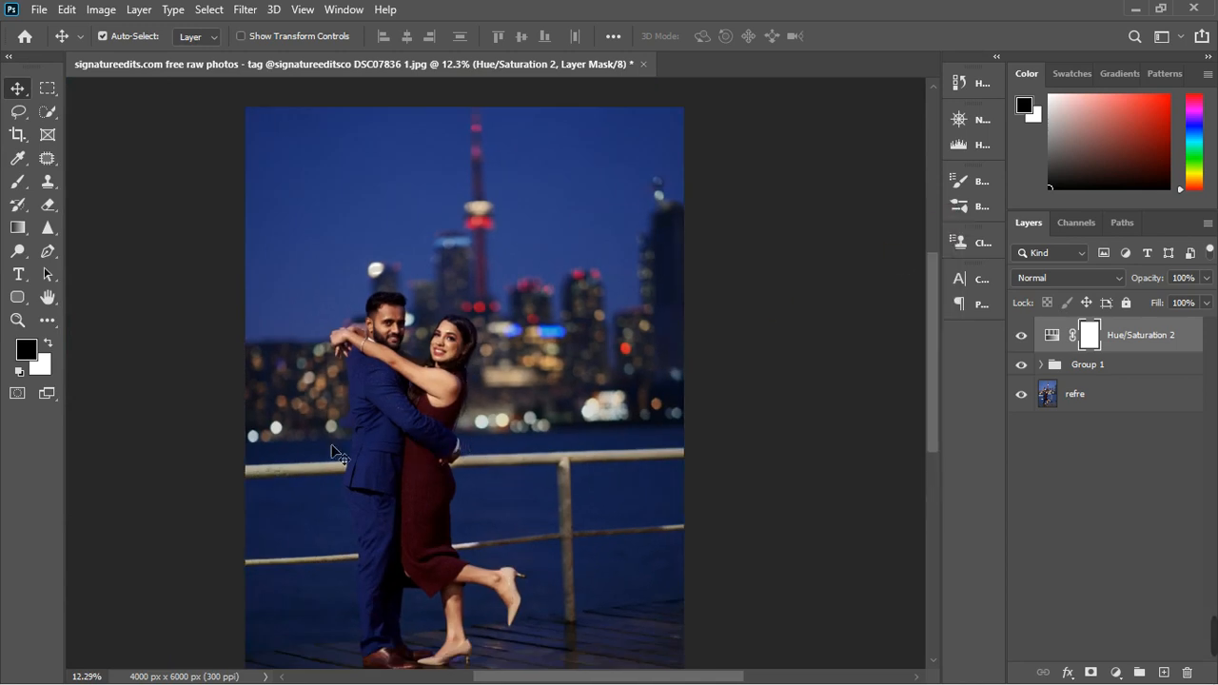
# - Compare the skin brightness with the Hue/Saturation 2 layer hidden and shown
pyautogui.click(1021, 334)
pyautogui.click(1025, 337)
pyautogui.click(1029, 341)
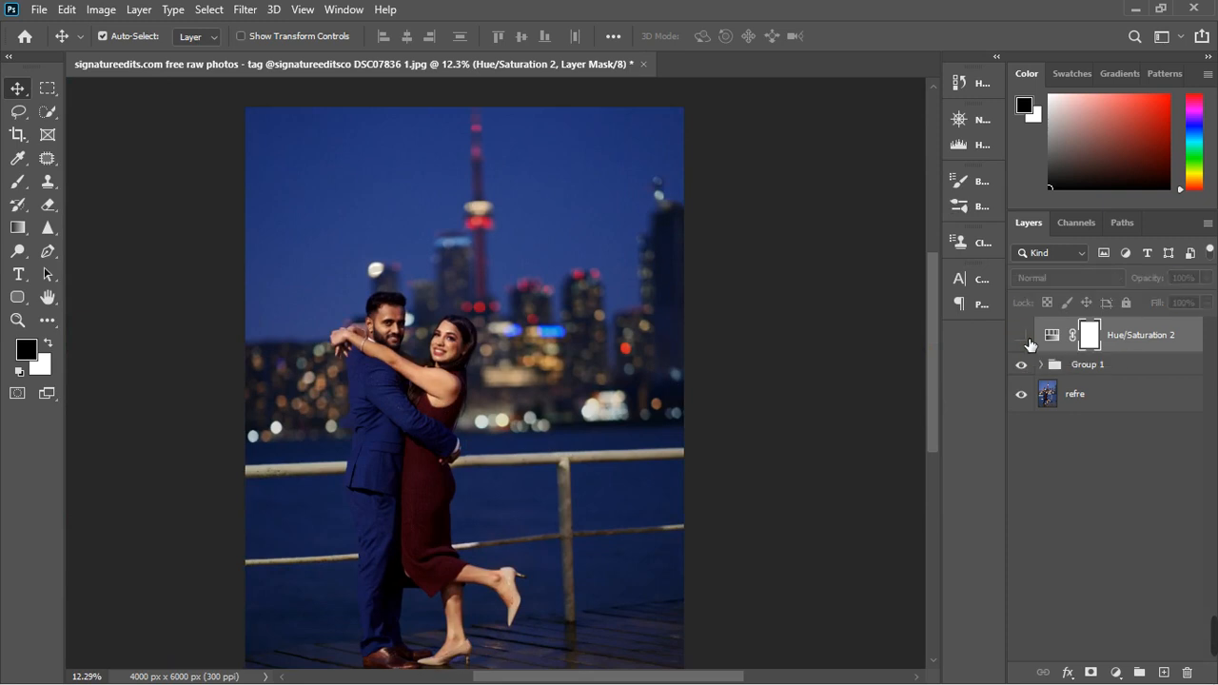
pyautogui.click(1026, 339)
pyautogui.click(1027, 339)
pyautogui.click(1027, 339)
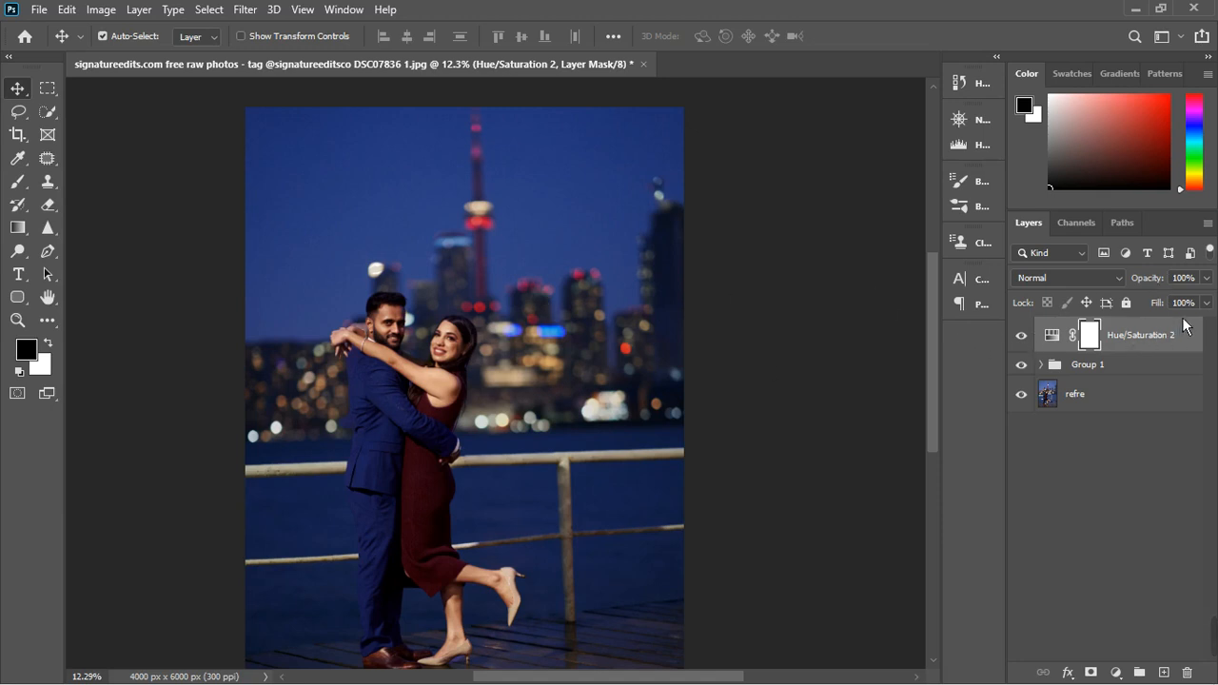
# - Reduce the Hue/Saturation 2 layer's opacity to about 49% and check its effect on the couple's skin with the layer hidden and shown
pyautogui.moveTo(1207, 278); pyautogui.dragTo(1175, 313)
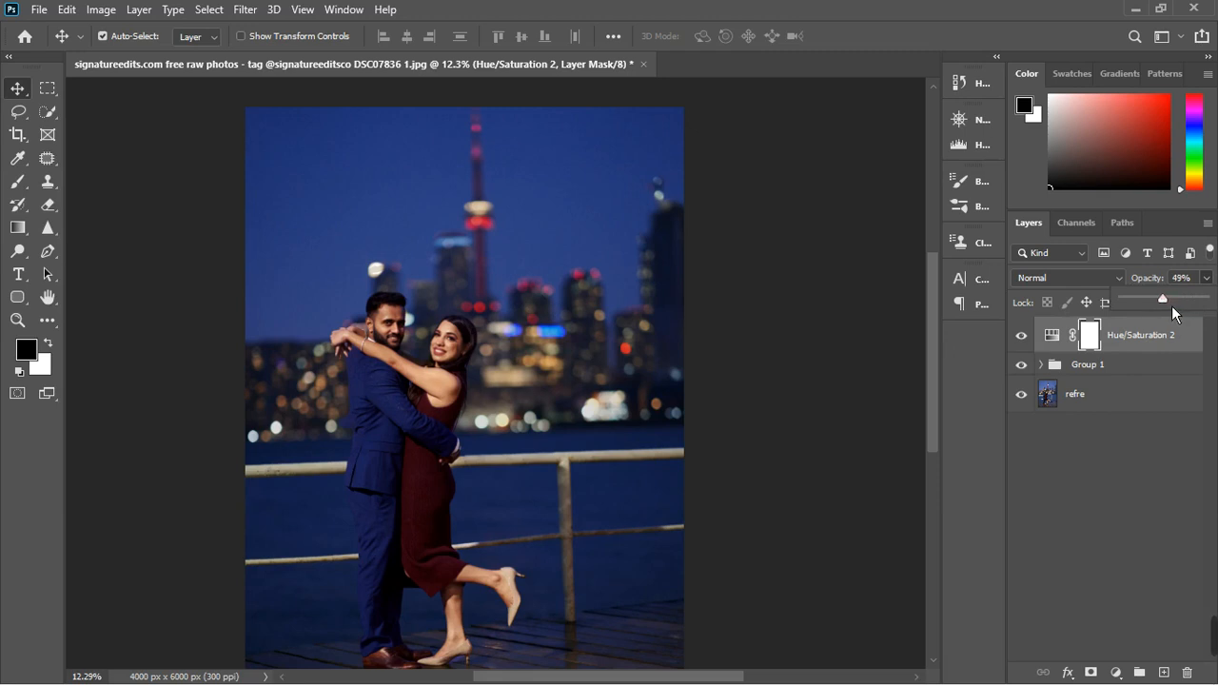
pyautogui.click(1107, 482)
pyautogui.click(1022, 336)
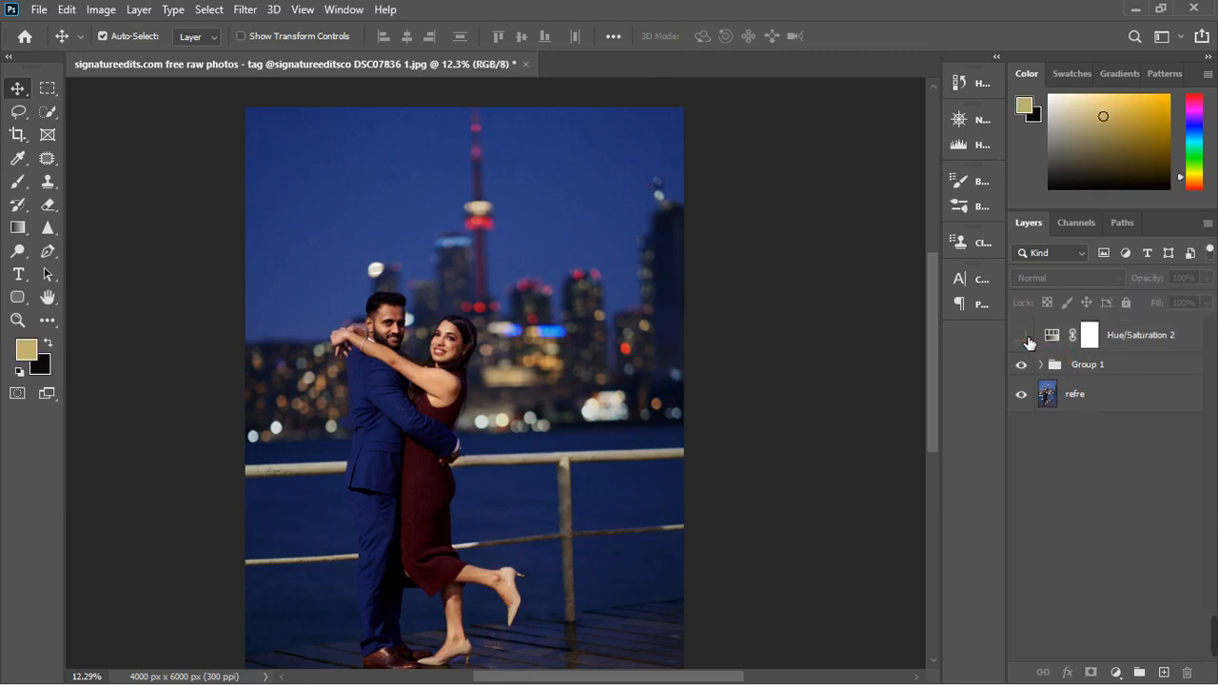
pyautogui.click(1025, 339)
pyautogui.scroll(5, 396, 339)
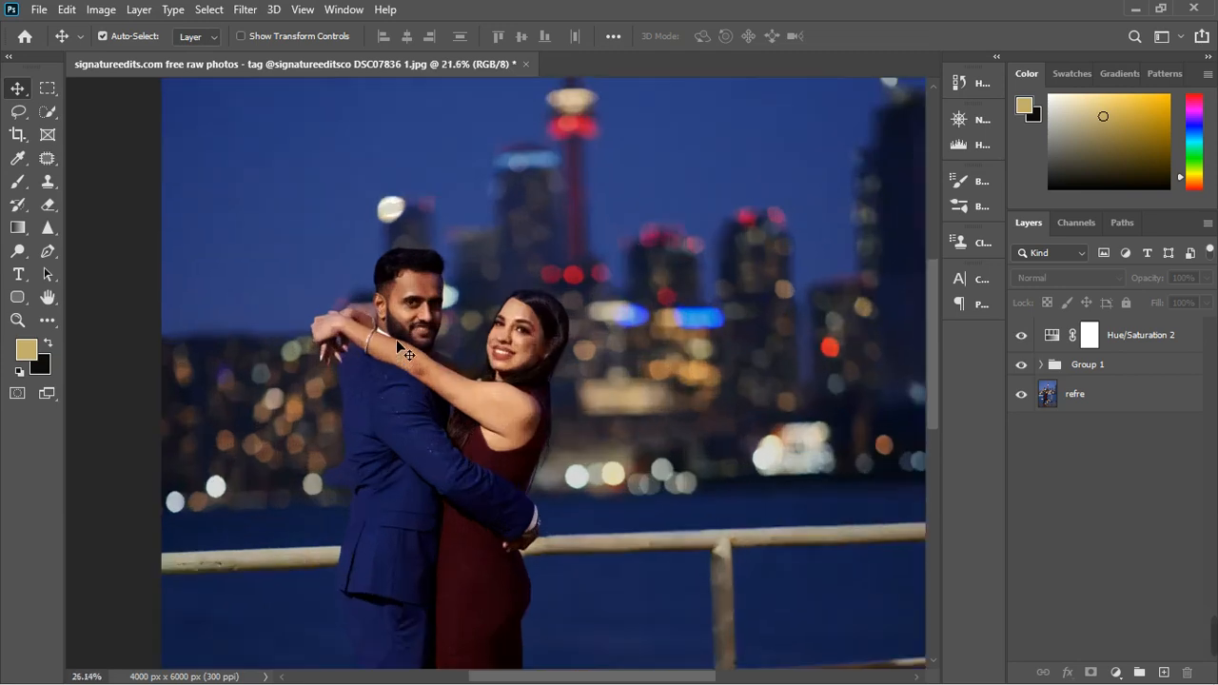
pyautogui.scroll(1, 416, 371)
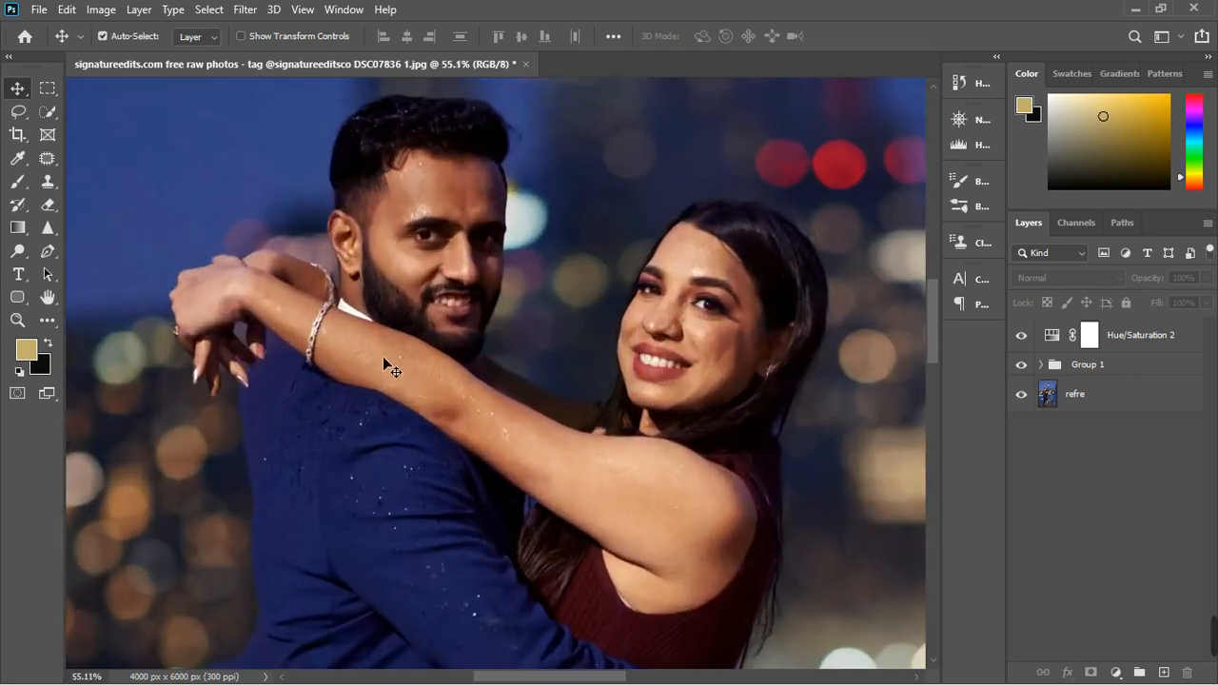
# - Activate the Brush tool on the Hue/Saturation 2 layer's mask and check the couple with that layer hidden and shown
pyautogui.click(18, 182)
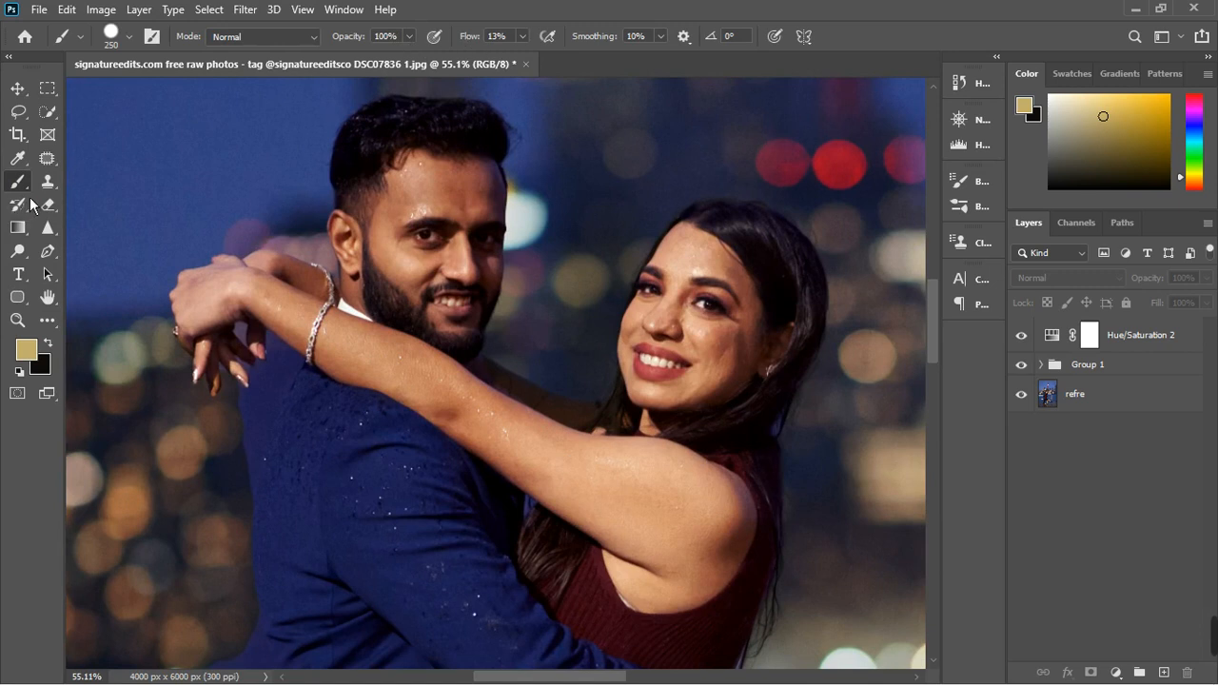
pyautogui.click(1088, 341)
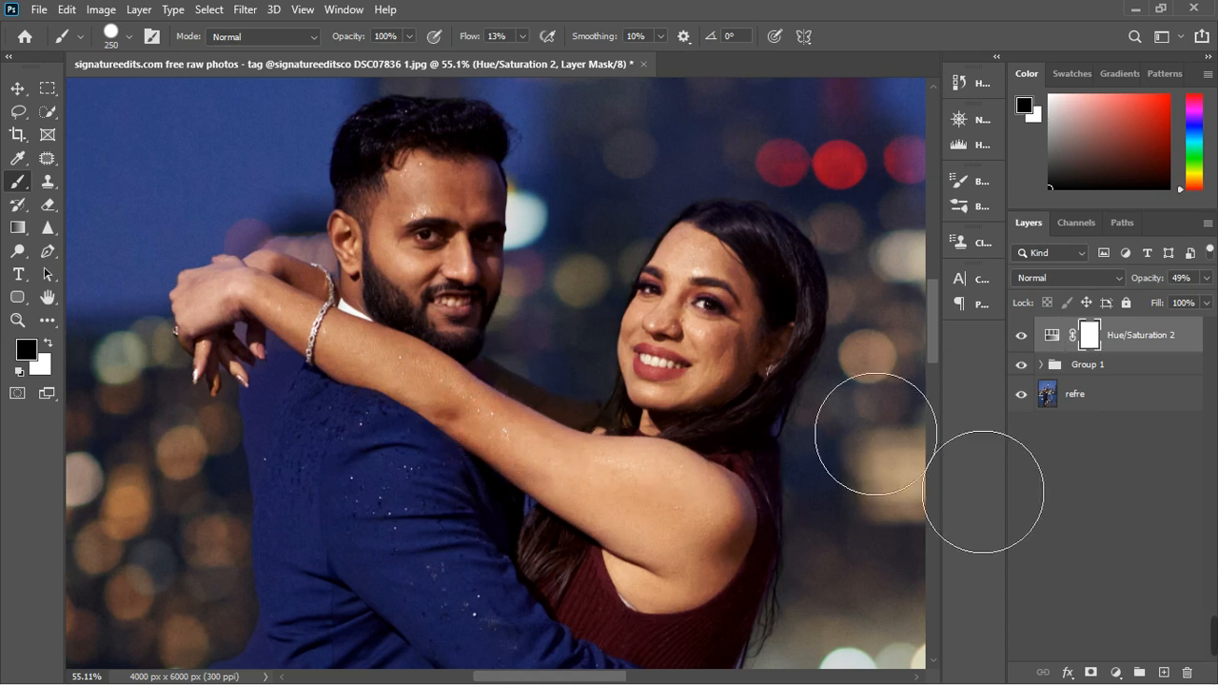
pyautogui.scroll(-3, 583, 466)
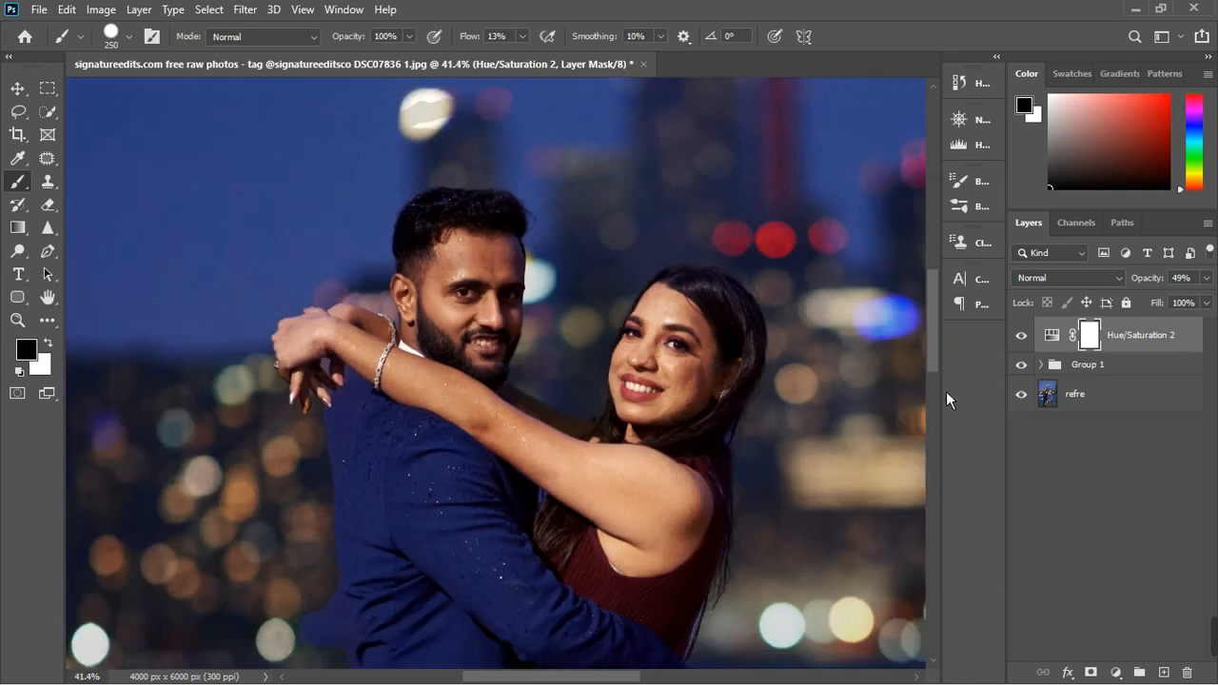
pyautogui.click(1022, 337)
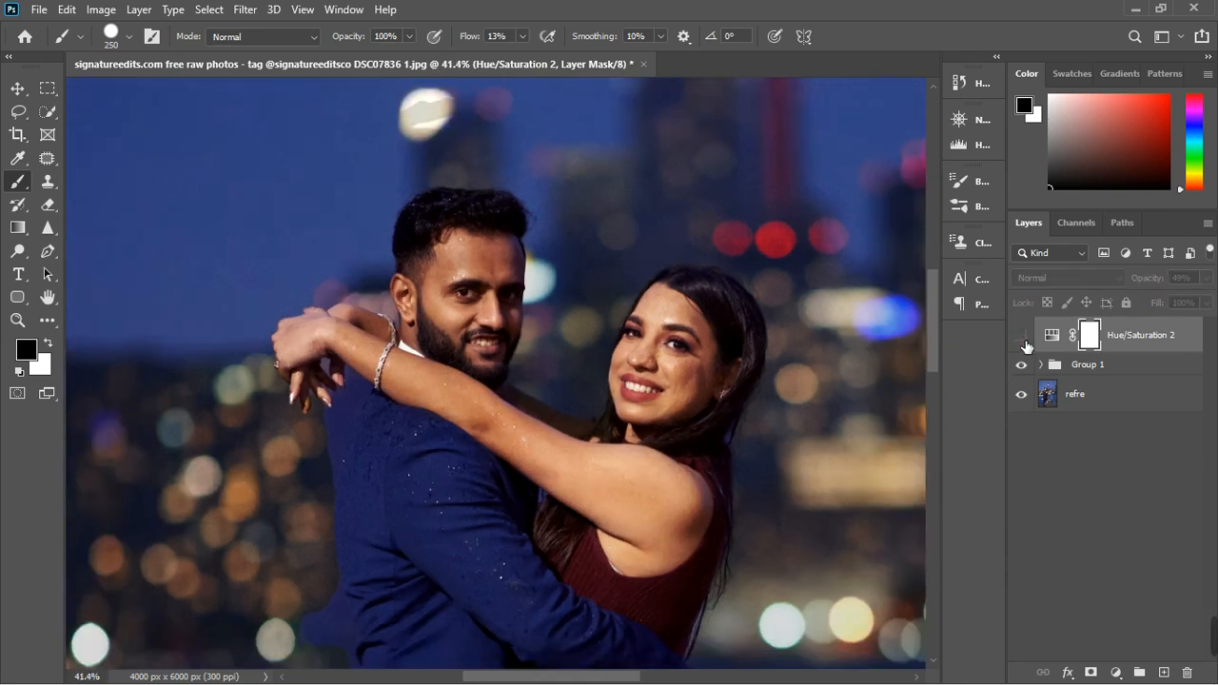
pyautogui.click(1023, 339)
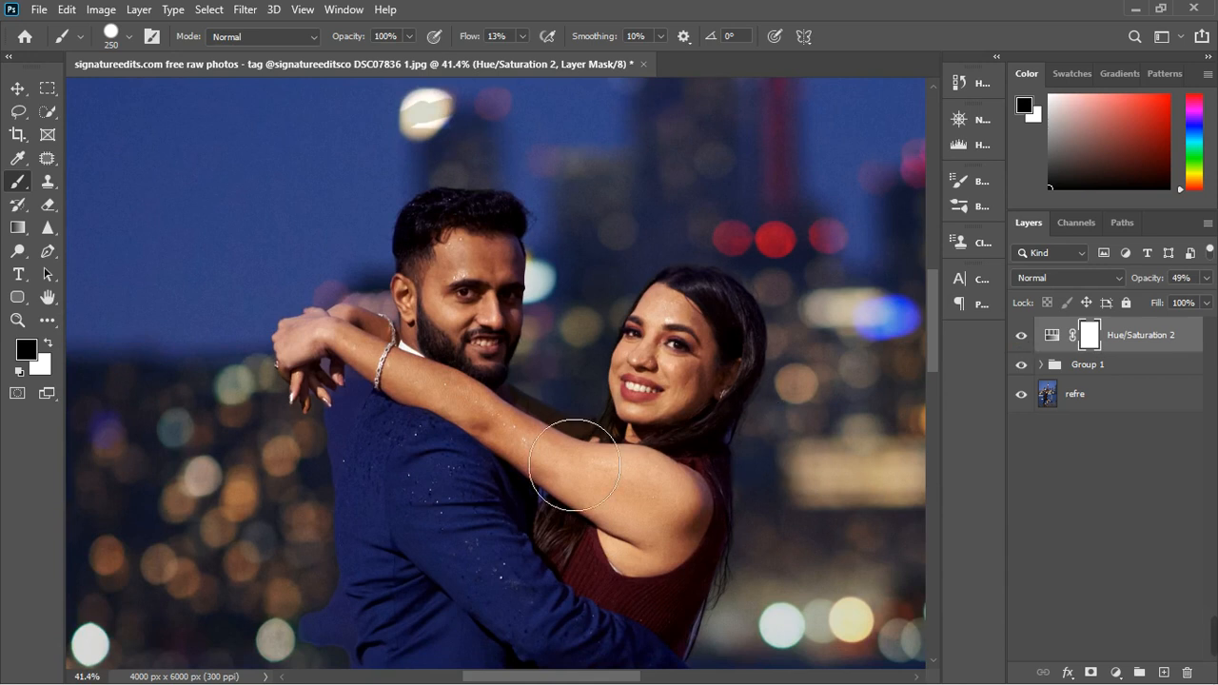
# - Compare the full-length couple and the whole photo with the Hue/Saturation 2 adjustment repeatedly hidden and shown
pyautogui.scroll(-5, 445, 458)
pyautogui.scroll(-3, 476, 461)
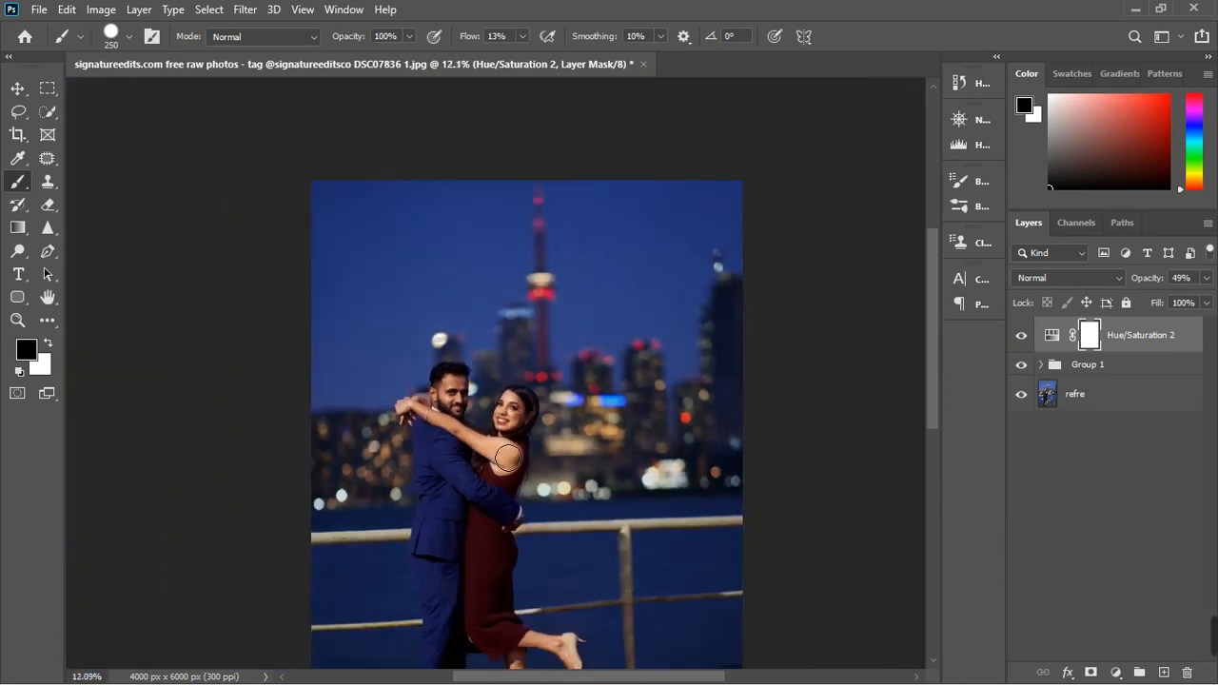
pyautogui.scroll(1, 510, 330)
pyautogui.scroll(1, 510, 329)
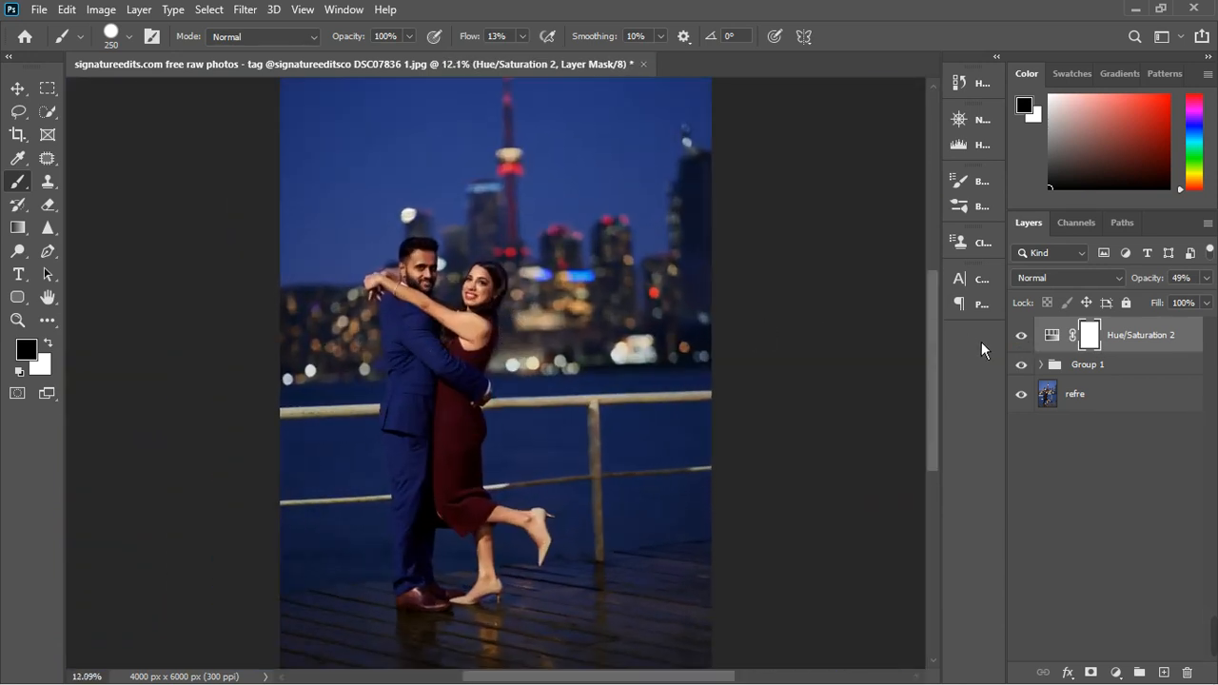
pyautogui.click(1023, 338)
pyautogui.click(1023, 339)
pyautogui.click(1023, 339)
pyautogui.click(1023, 338)
pyautogui.click(1023, 339)
pyautogui.click(1023, 339)
pyautogui.click(1023, 339)
pyautogui.click(1023, 339)
pyautogui.click(1023, 339)
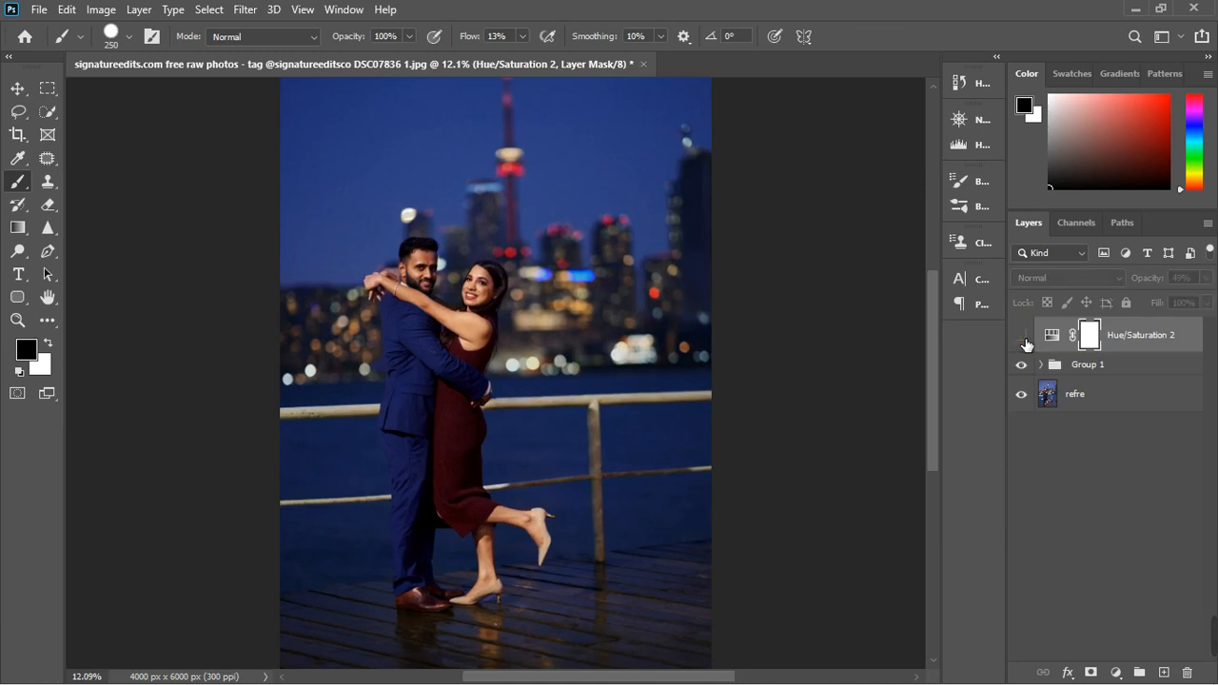
pyautogui.click(1024, 340)
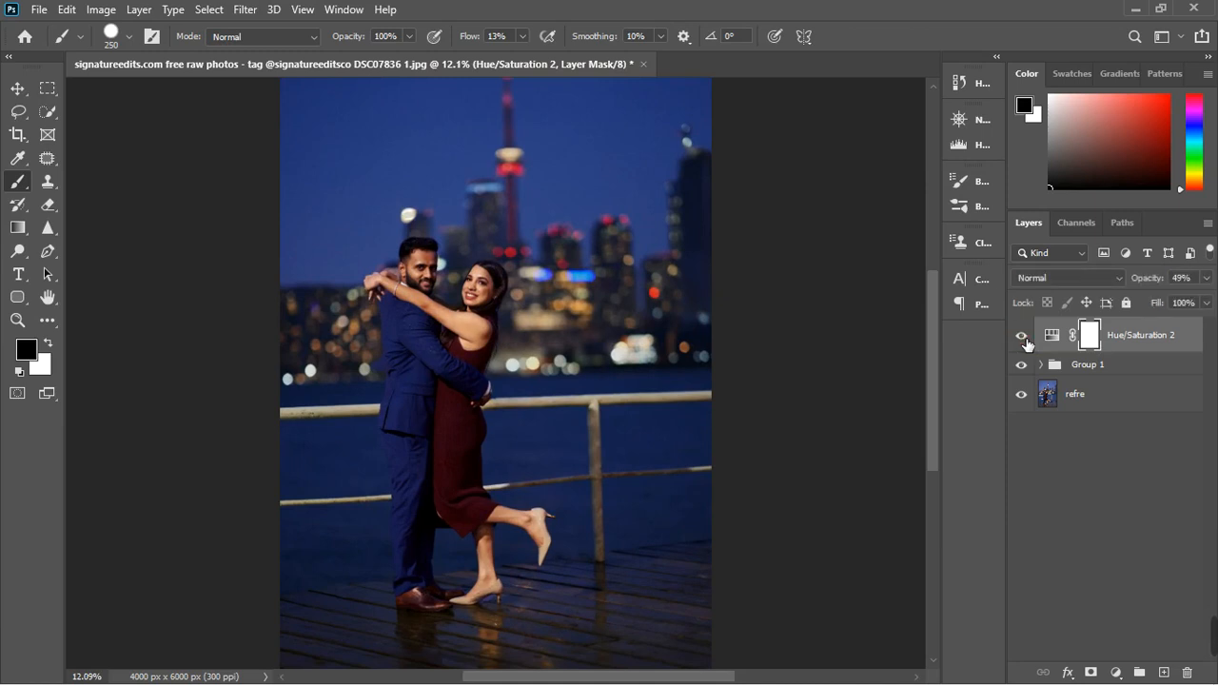
pyautogui.scroll(-3, 500, 358)
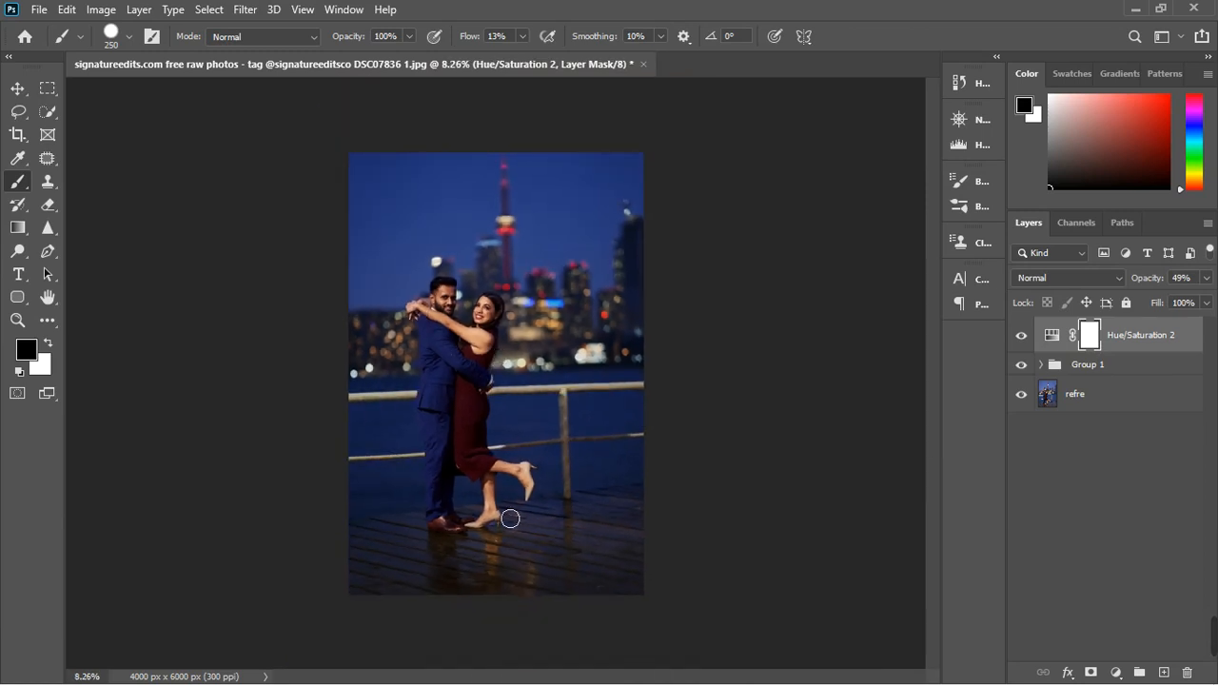
pyautogui.scroll(3, 511, 545)
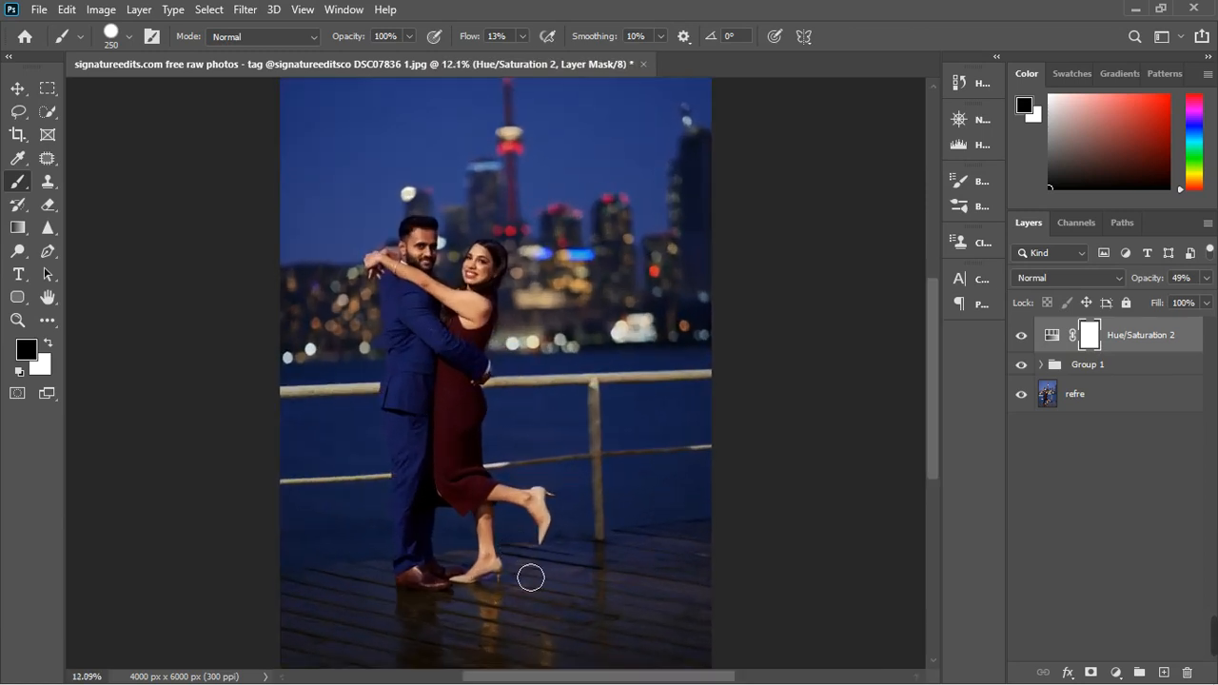
pyautogui.scroll(-3, 531, 577)
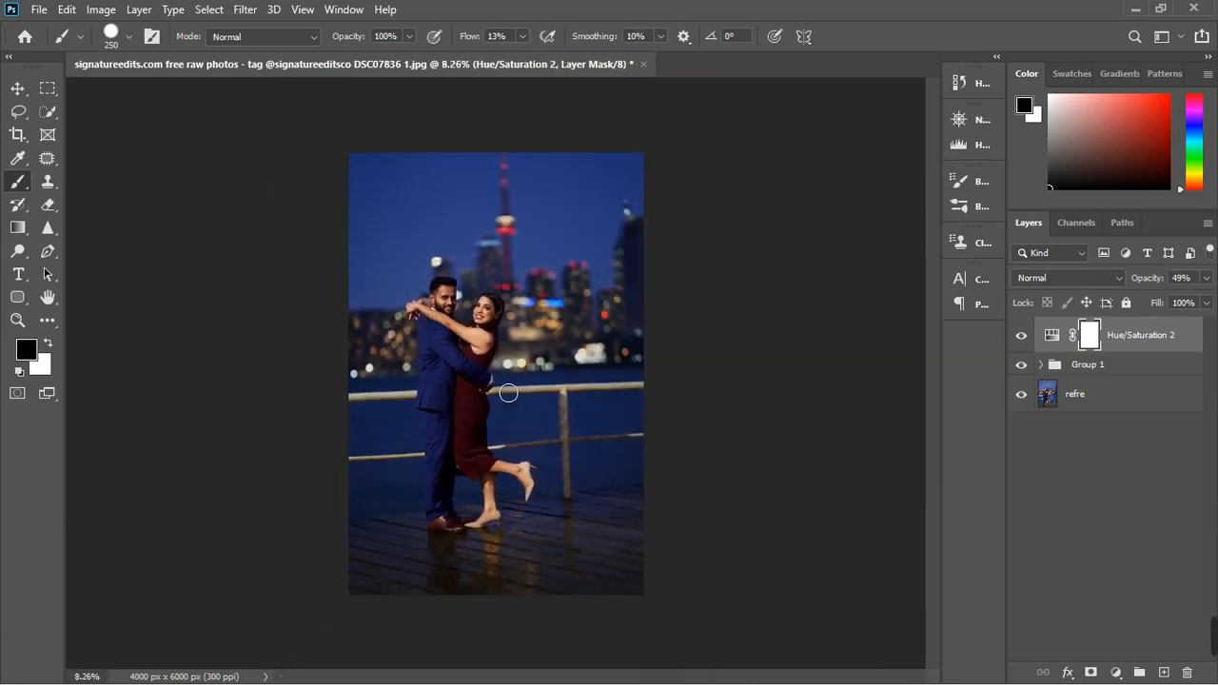